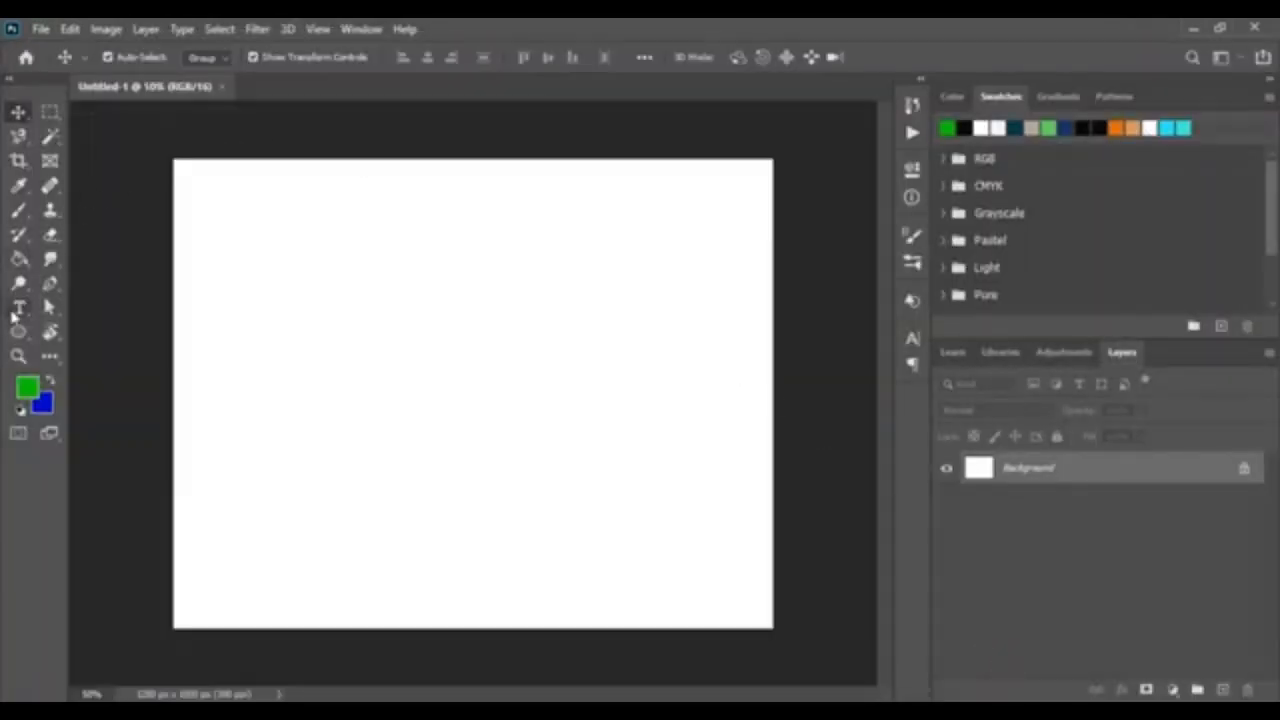
- Add a green 30 pt text line reading "Get the Grit" near the middle of the canvas
left_click(19, 308)
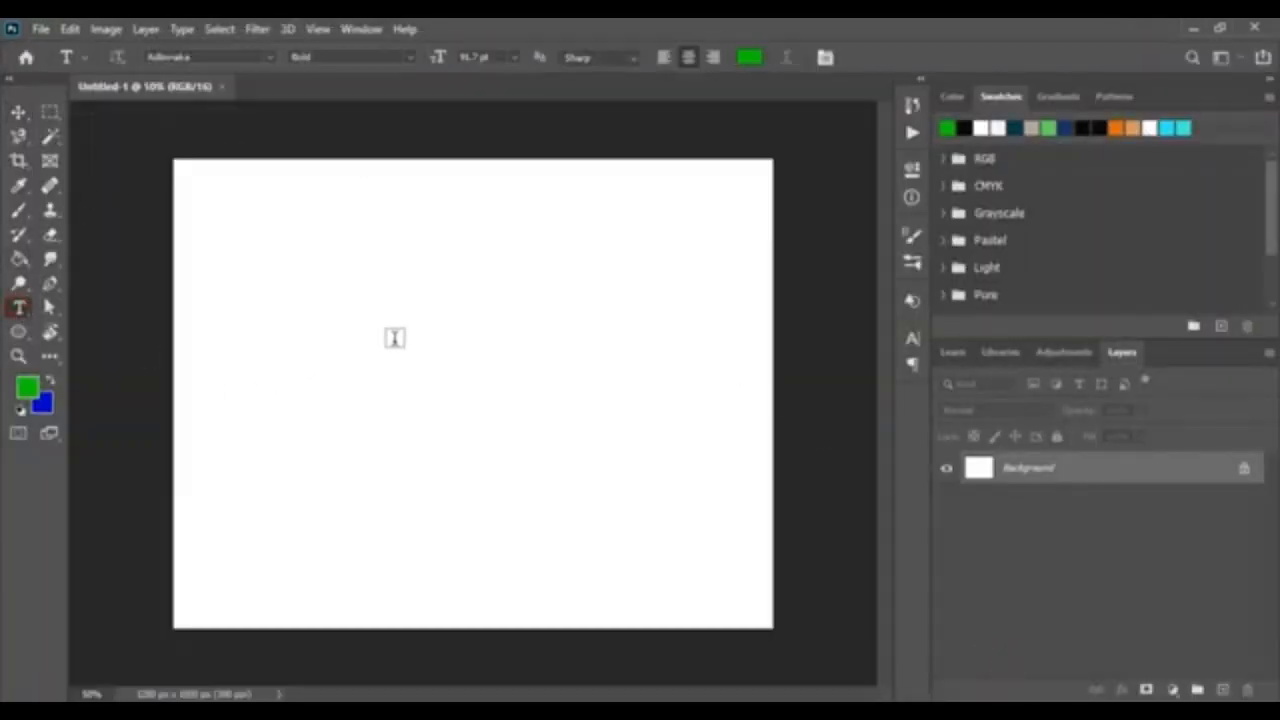
left_click(498, 57)
type("1")
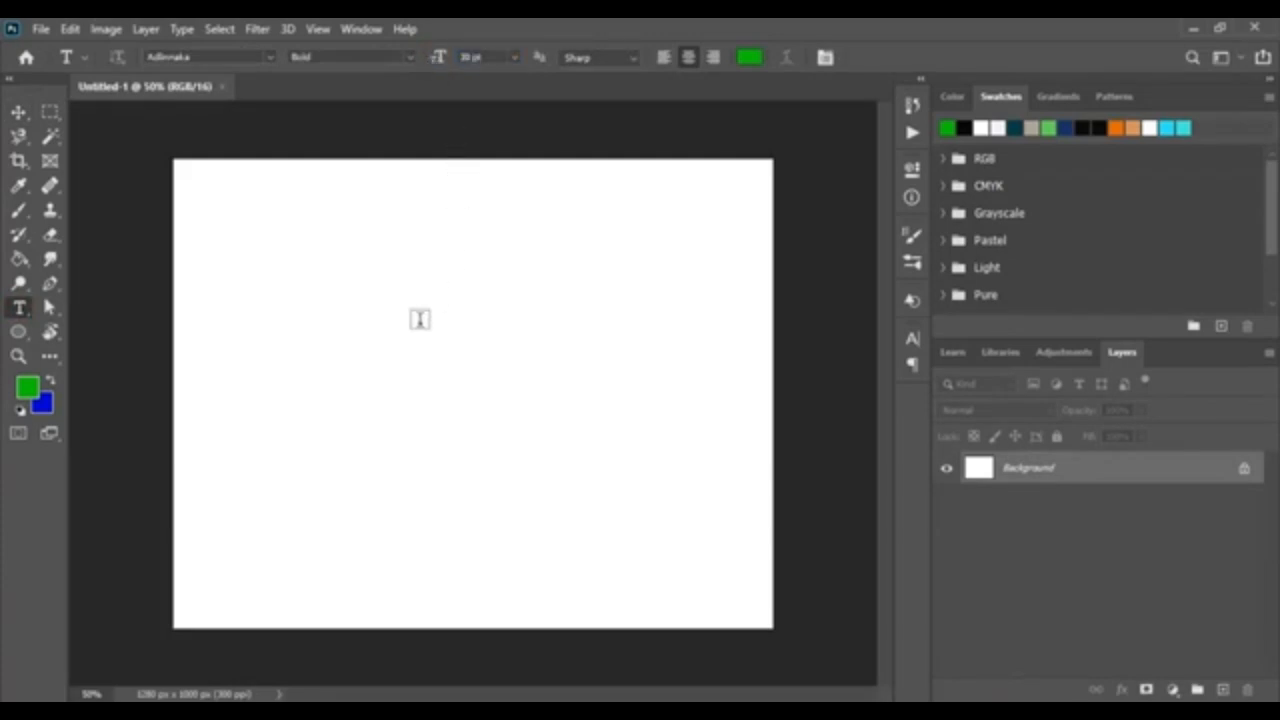
left_click(389, 383)
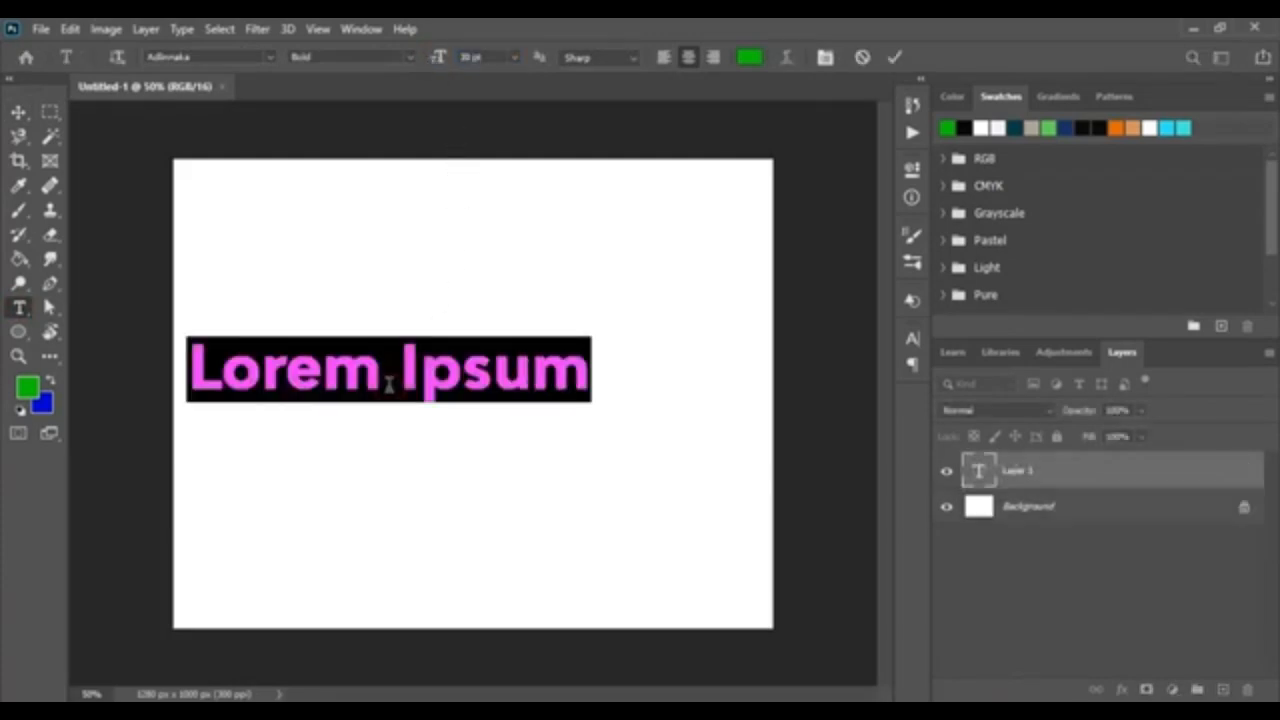
type("G")
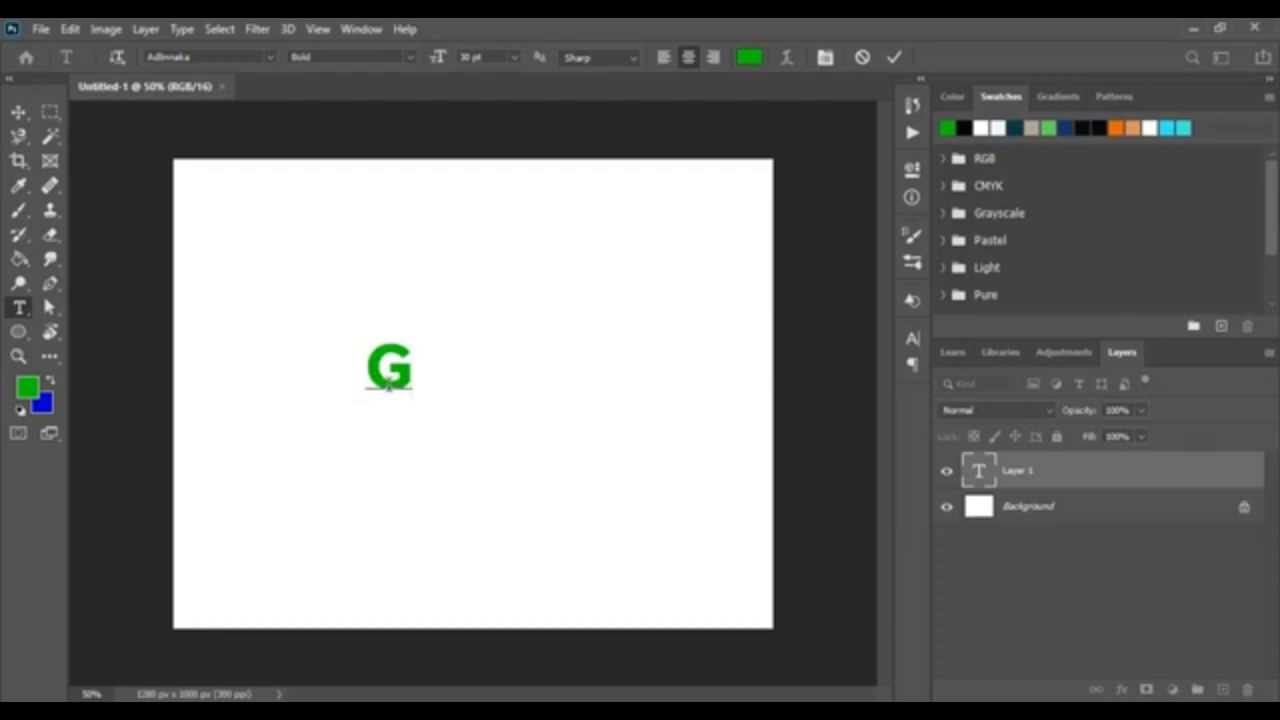
type("et")
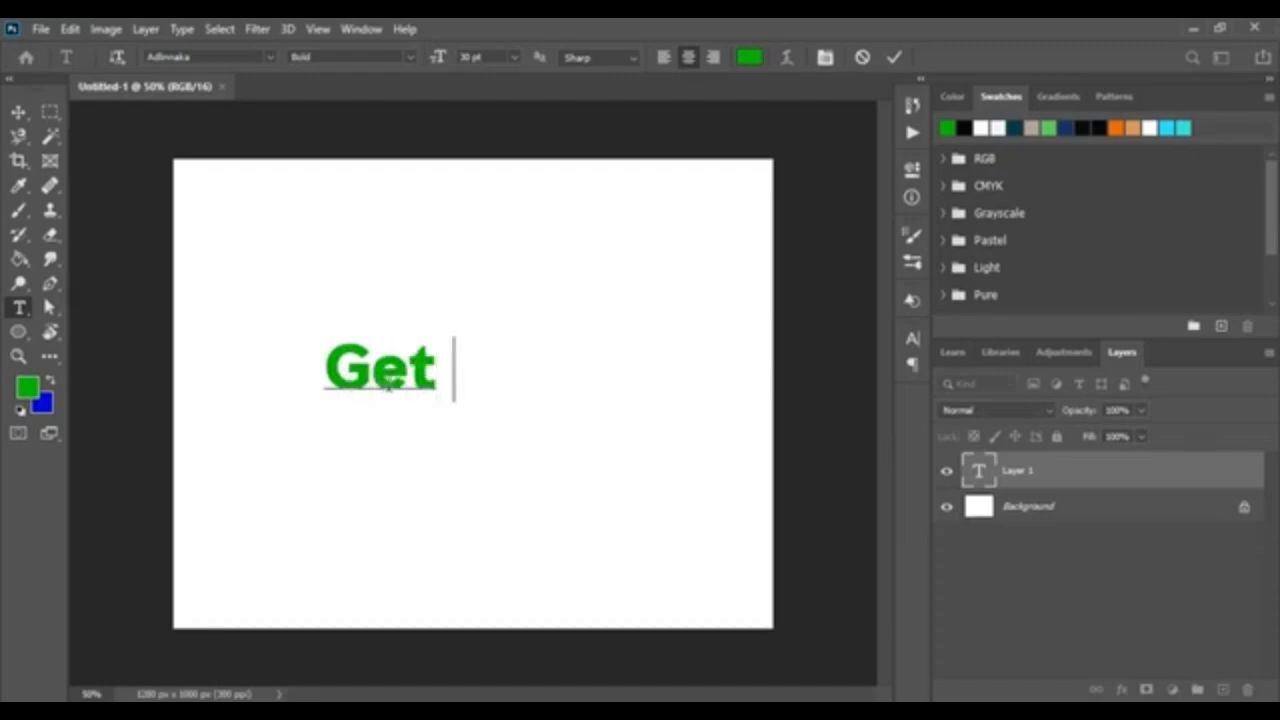
type(" the Grit")
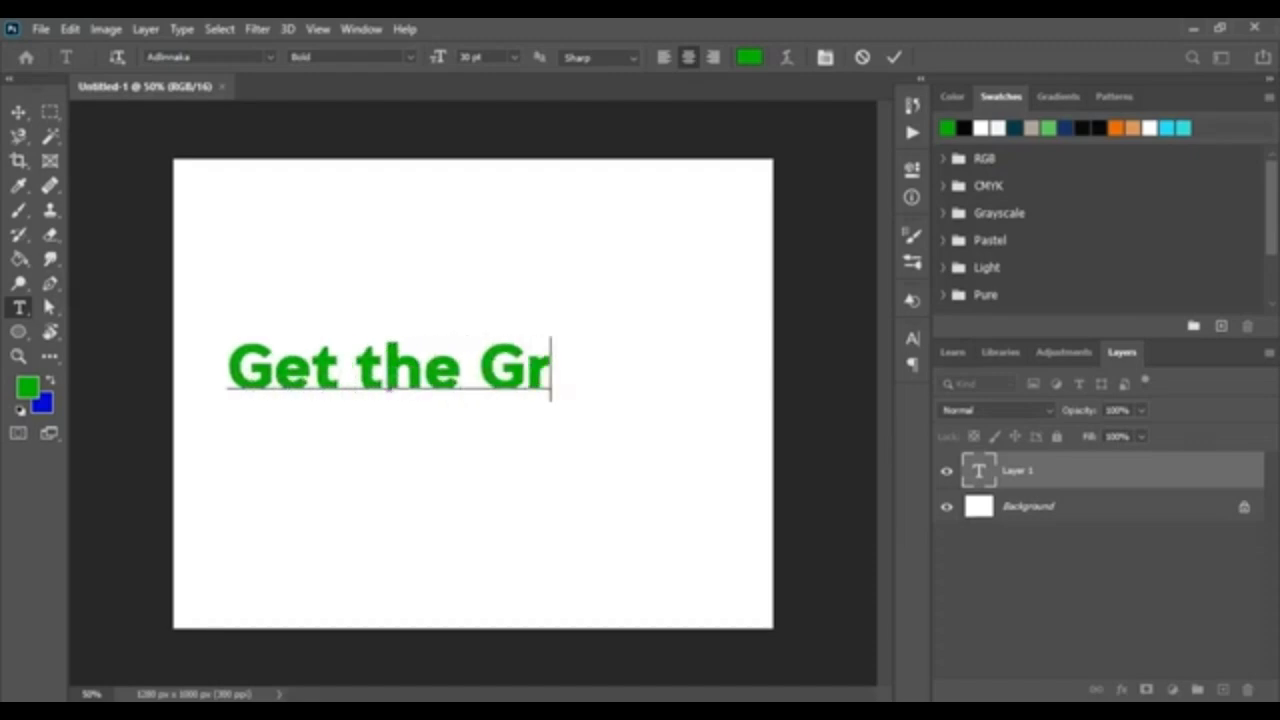
- Duplicate the "Get the Grit" text just below the original and change the copy's wording to "Cleaning Solution"
left_click(18, 112)
key("alt")
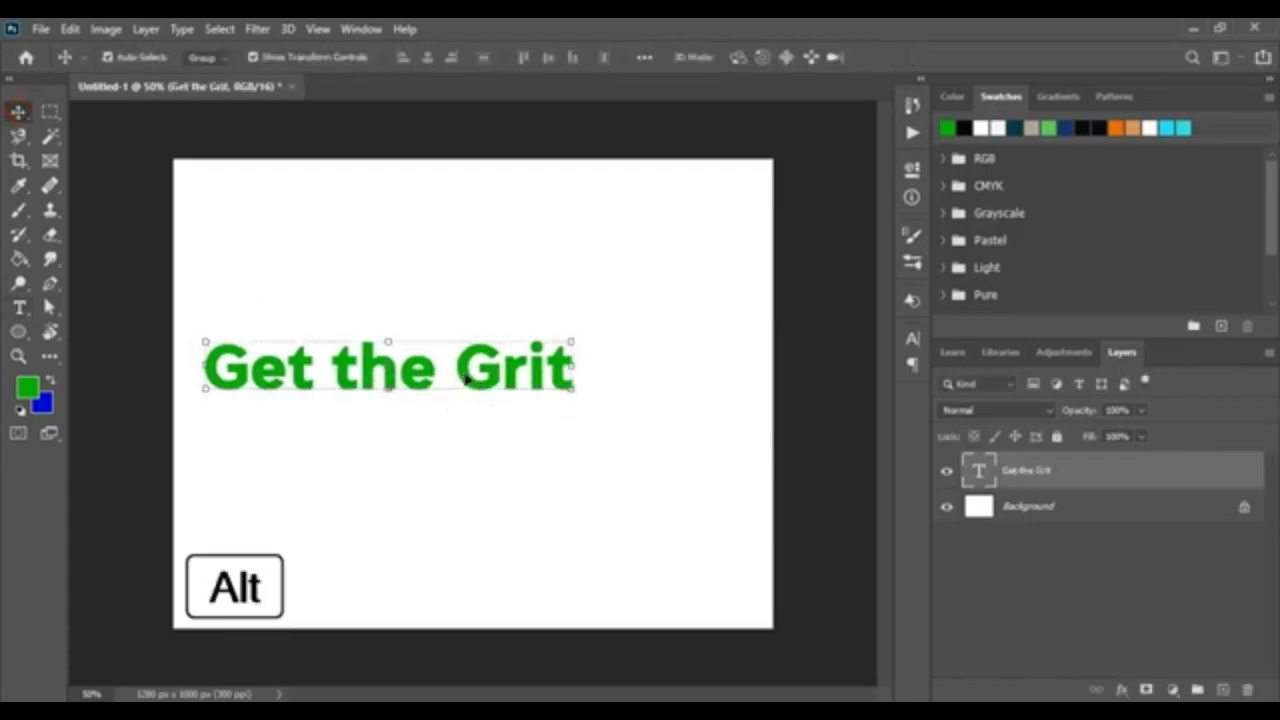
left_click_drag(465, 375, 465, 437)
key("t")
double_click(465, 437)
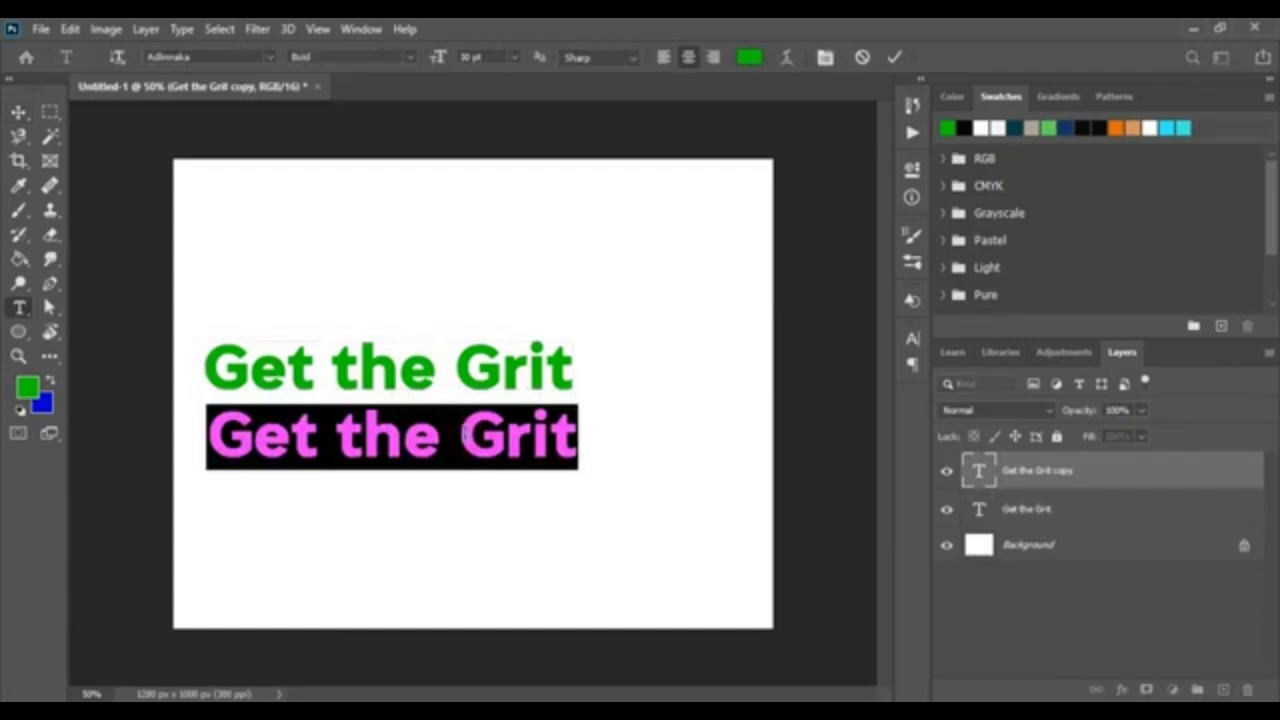
type("Clean")
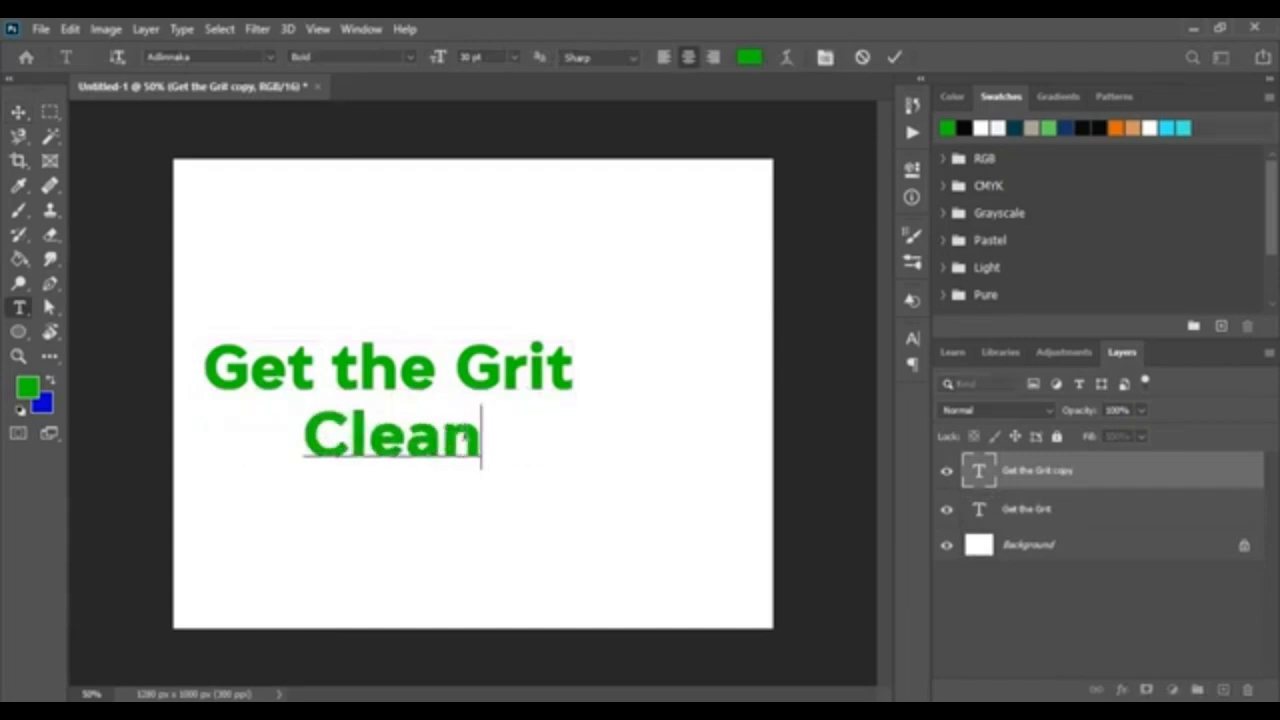
type("ing Solution")
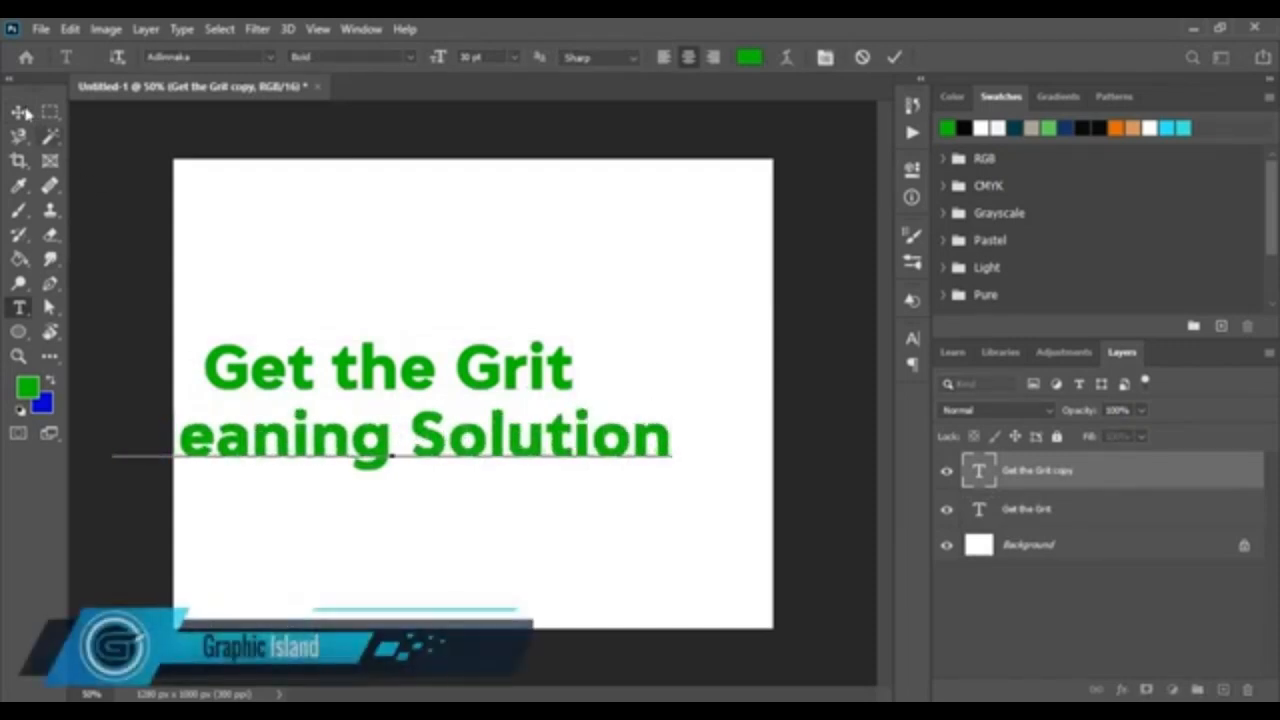
key("ctrl+Return")
key("v")
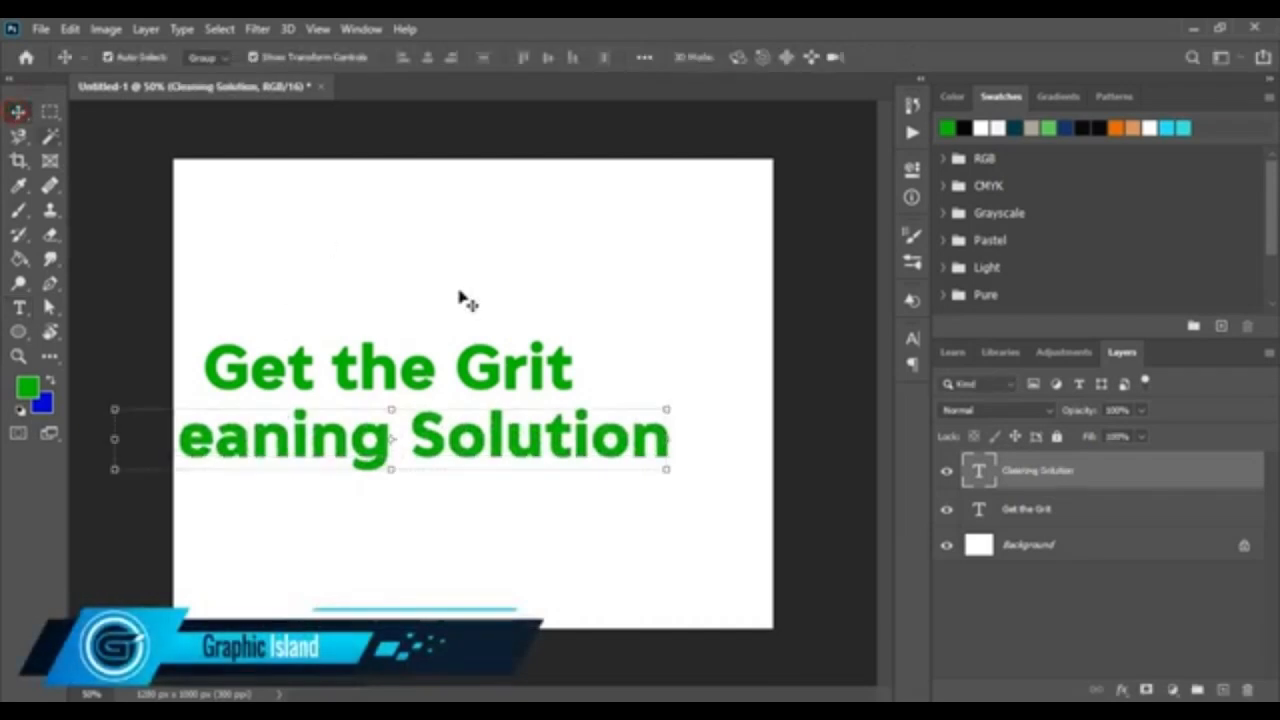
- Scale "Cleaning Solution" to about 27% lower on the canvas, and scale "Get the Grit" to about 72%, centred horizontally
left_click_drag(668, 441, 619, 532)
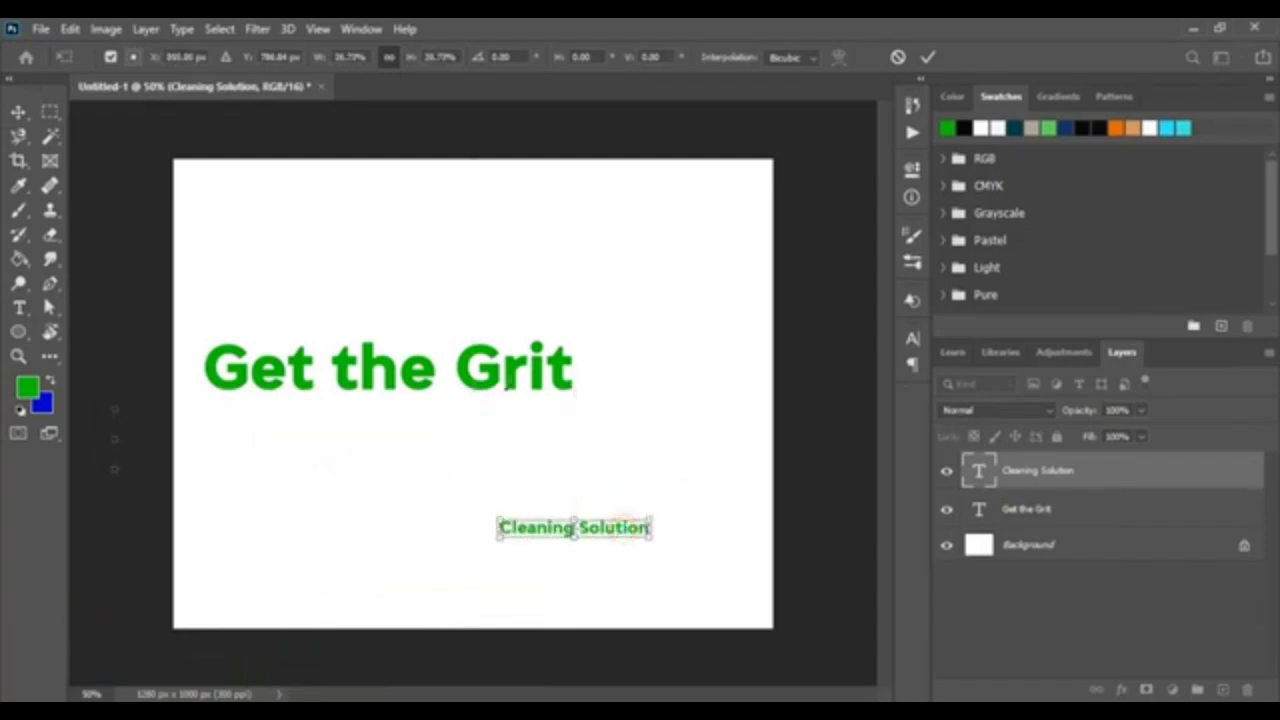
left_click(928, 57)
left_click_drag(474, 376, 580, 430)
key("ctrl+t")
left_click_drag(670, 431, 551, 410)
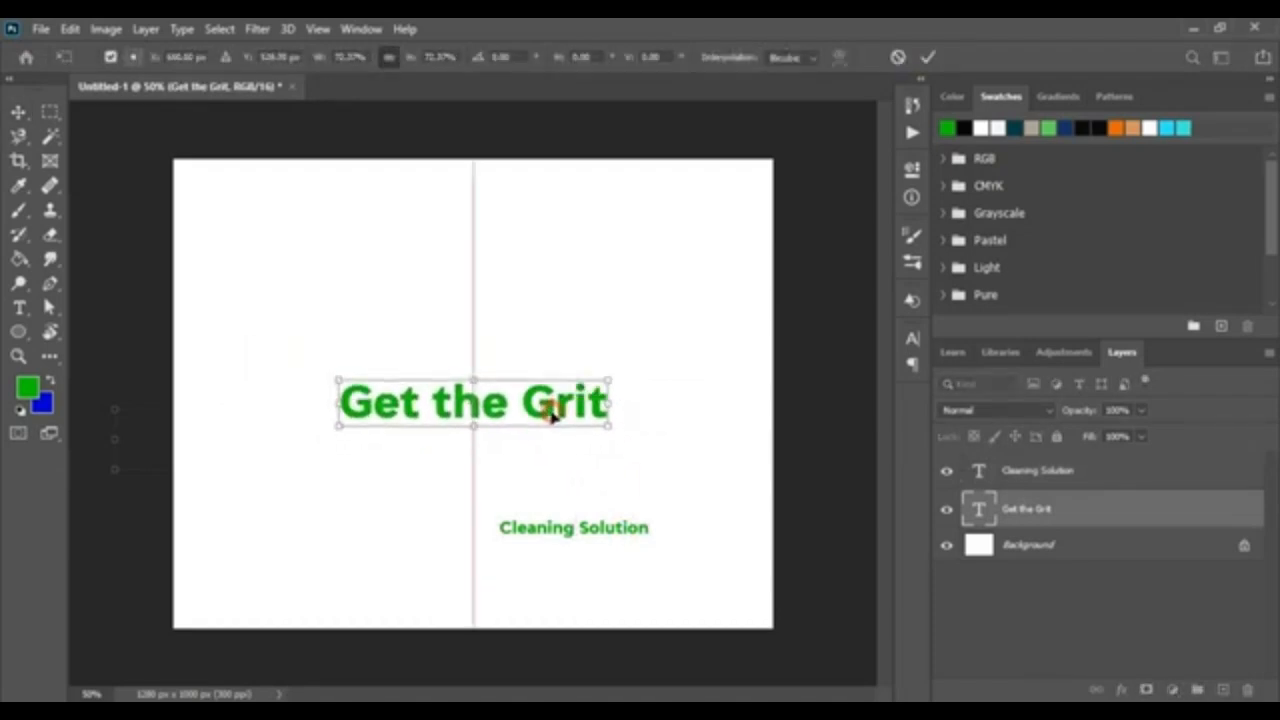
left_click(927, 59)
left_click(757, 438)
- Change the font of both text layers to Conthrax SemiBold
left_click(578, 405)
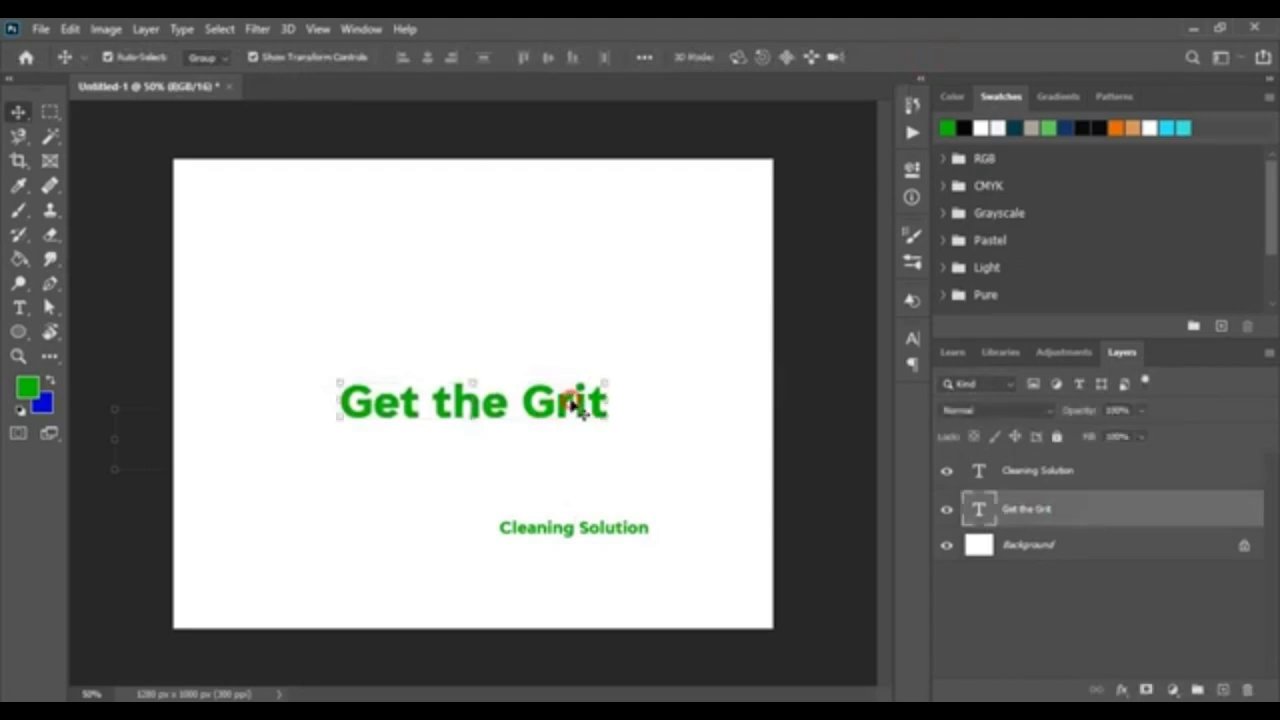
left_click(591, 530, "shift")
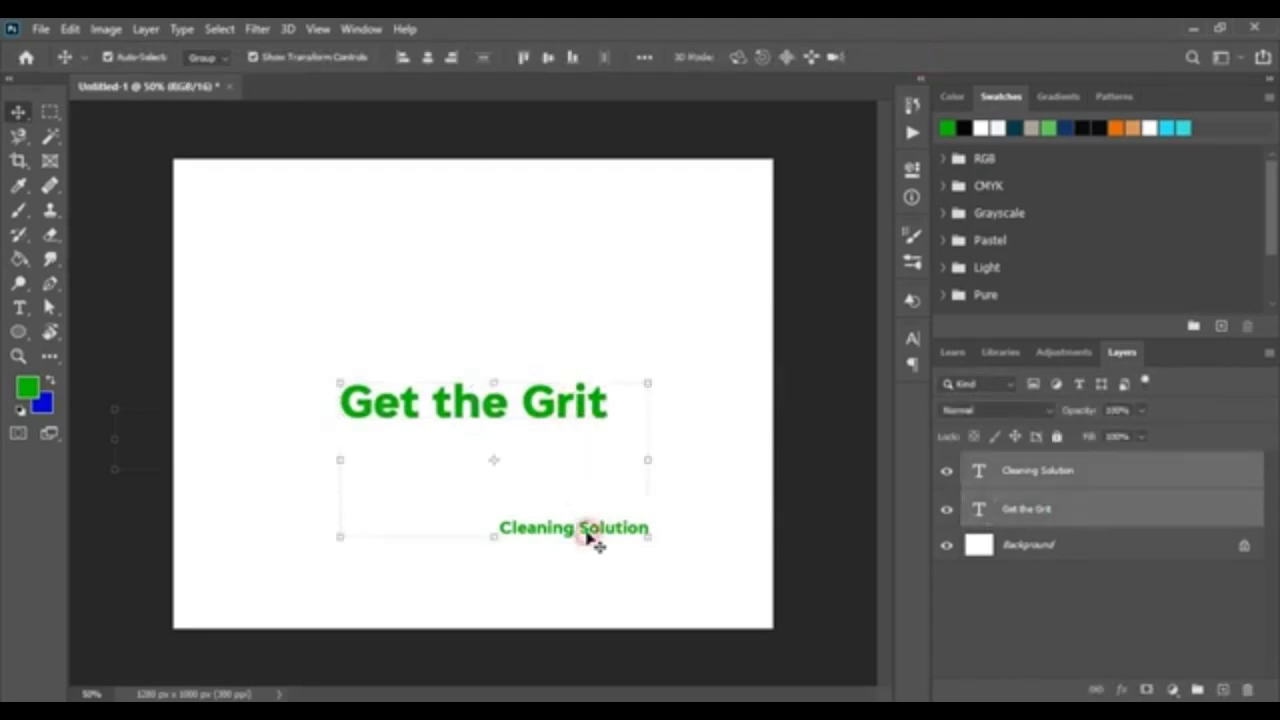
left_click(911, 339)
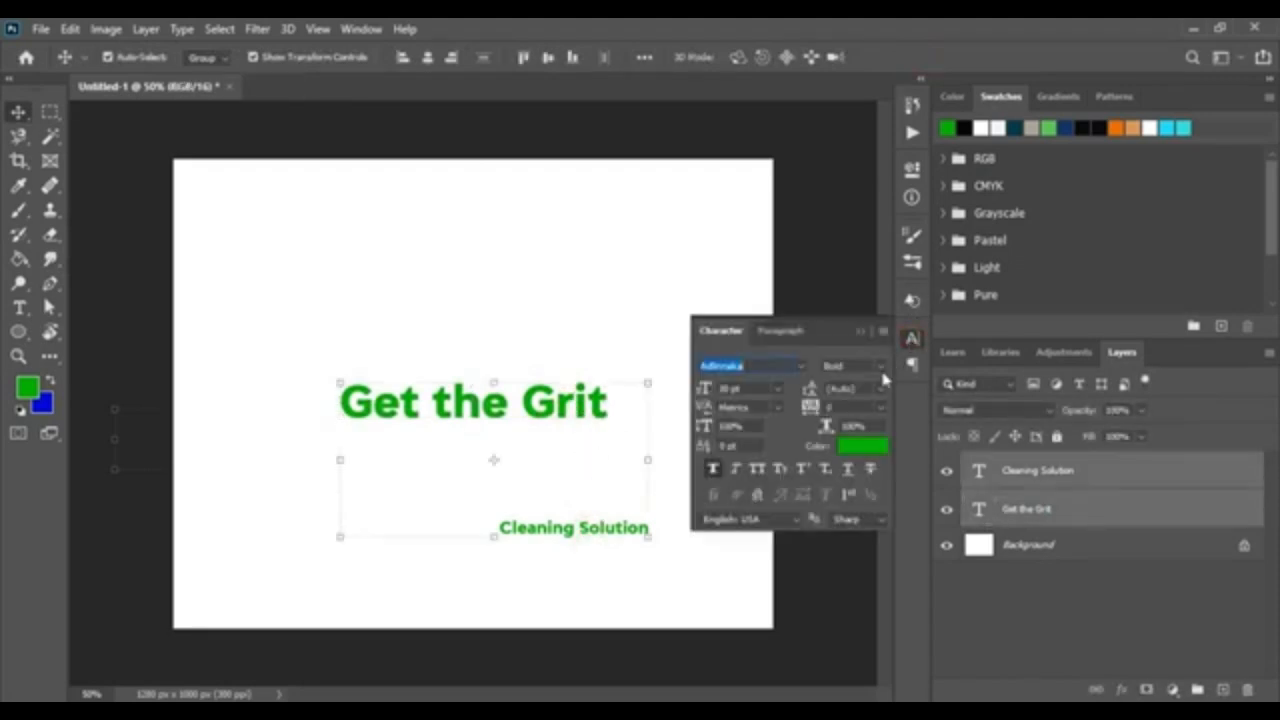
left_click(801, 368)
scroll(978, 308, "down", 10)
left_click(977, 303)
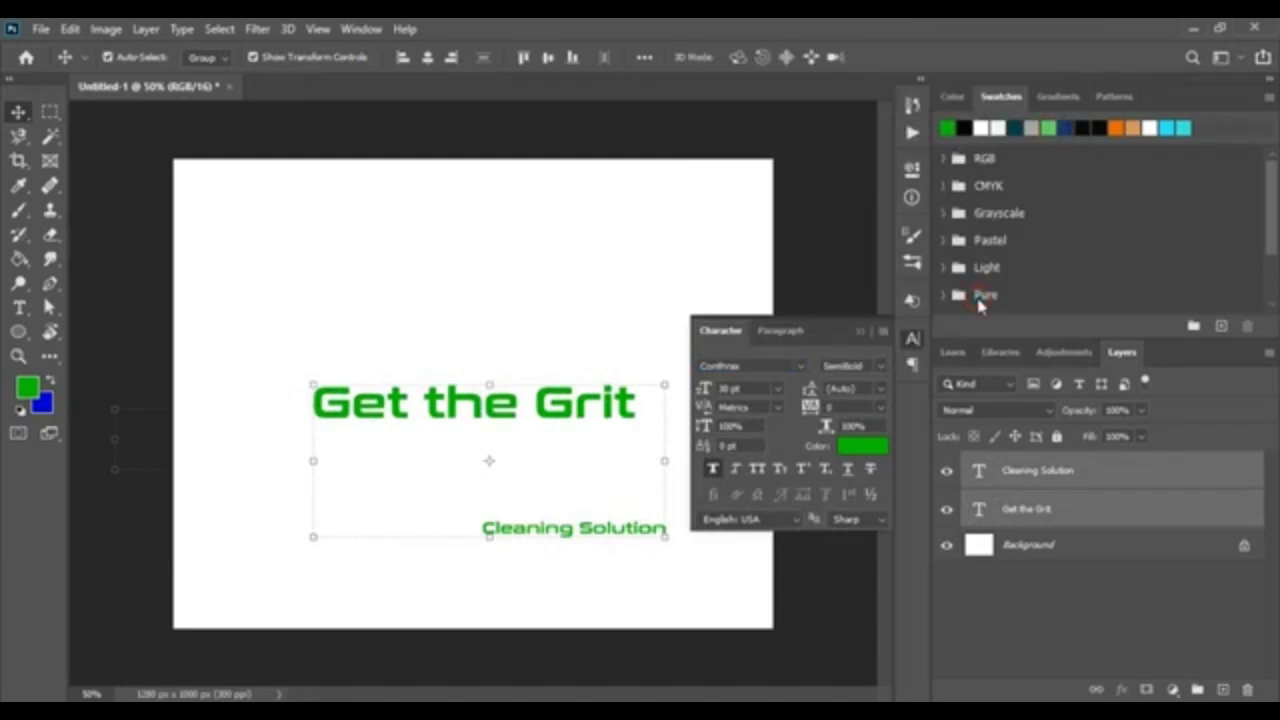
left_click(864, 333)
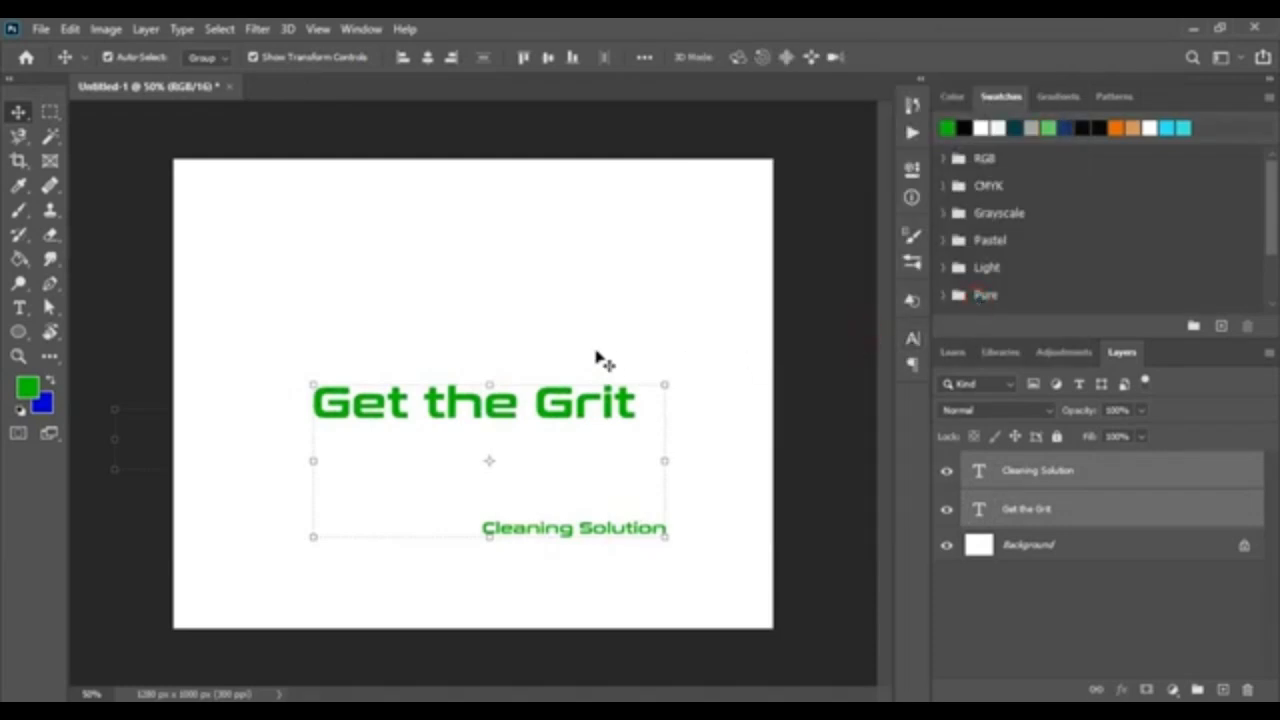
left_click(525, 316)
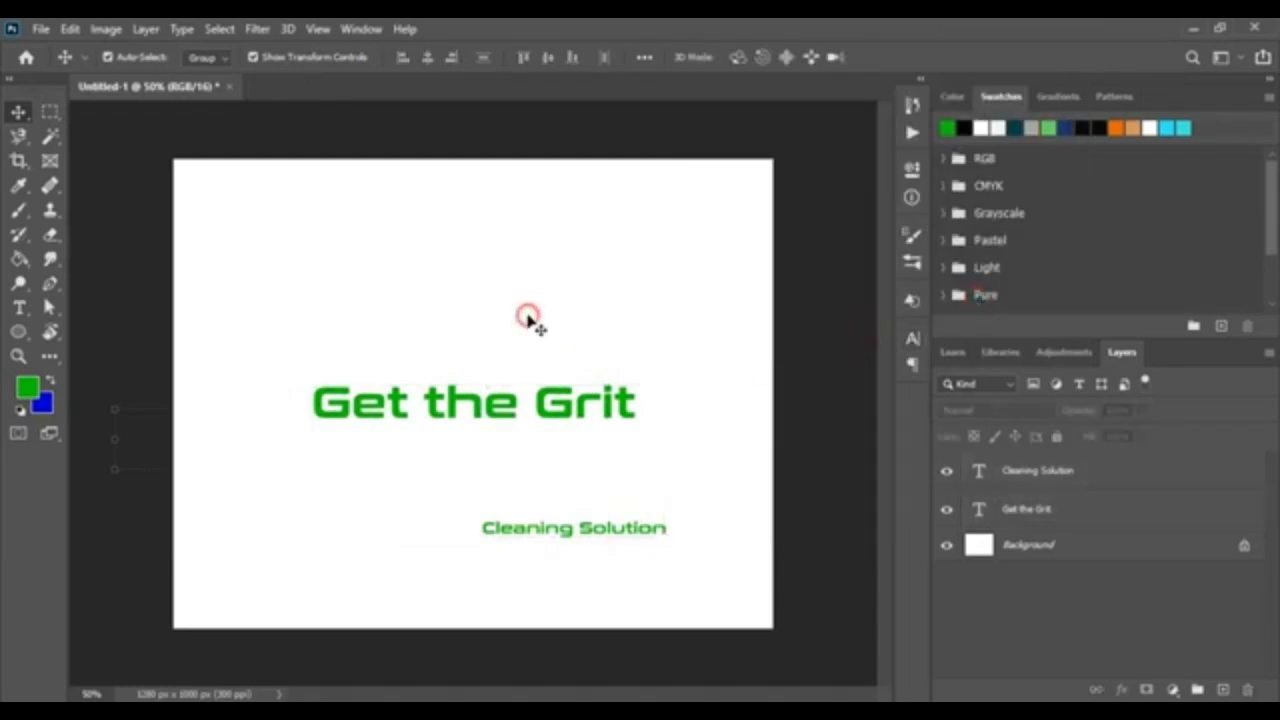
- Move "Cleaning Solution" directly beneath "Get the Grit", aligned with its right end
left_click_drag(580, 535, 548, 437)
left_click(546, 551)
key("ctrl+plus")
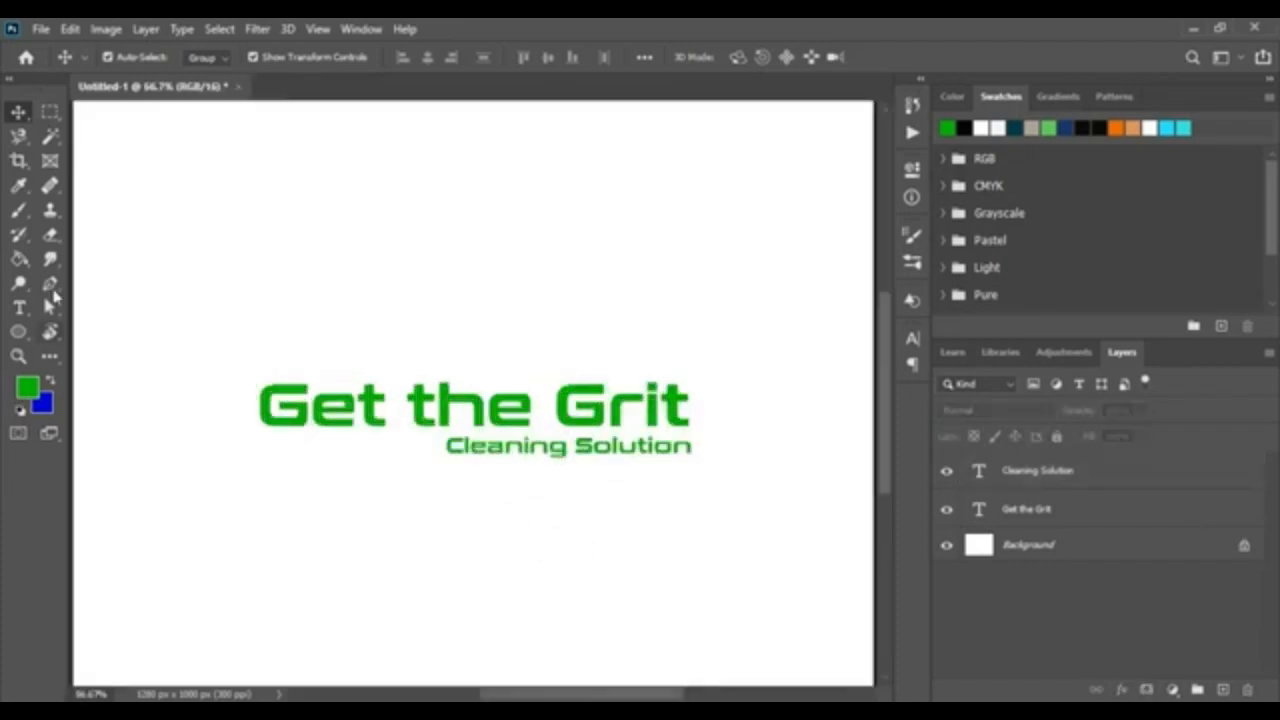
- Draw an open Pen shape above "Grit": a horizontal base, a short vertical wall and a diagonal roof line, about 347 by 120 px
left_click(50, 284)
right_click(50, 284)
left_click(114, 285)
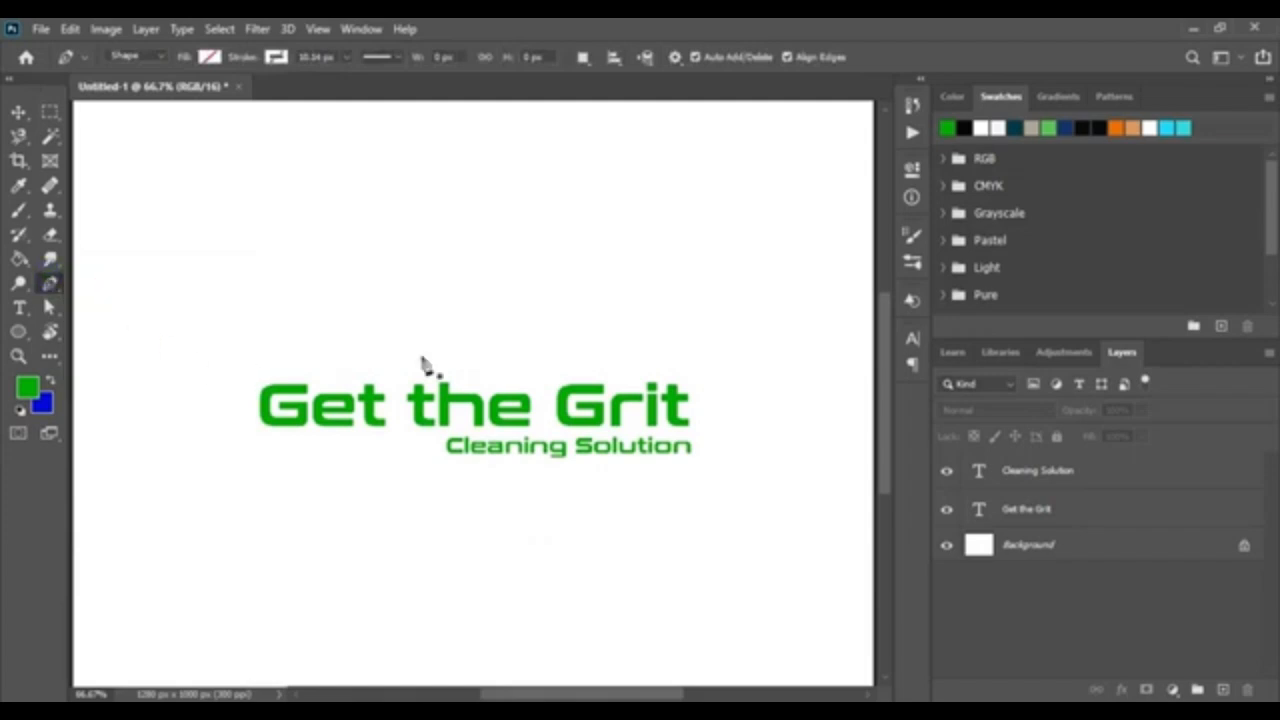
left_click(688, 368)
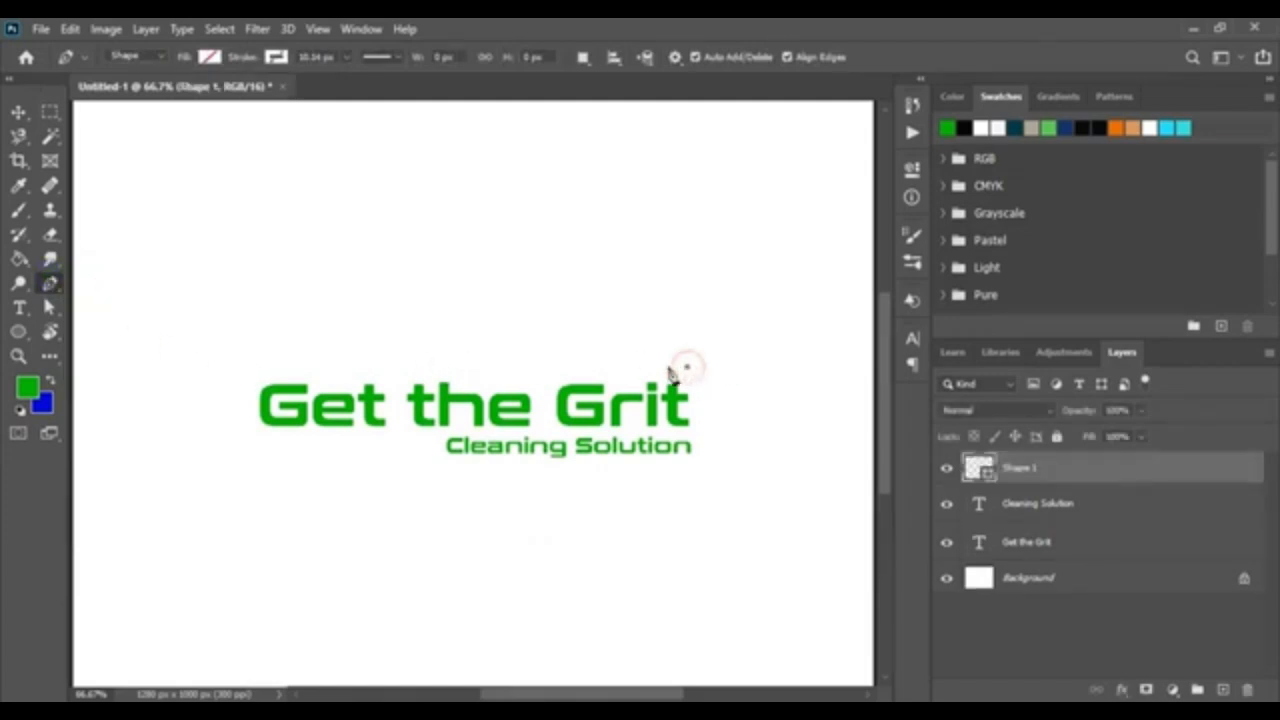
left_click(521, 368, "shift")
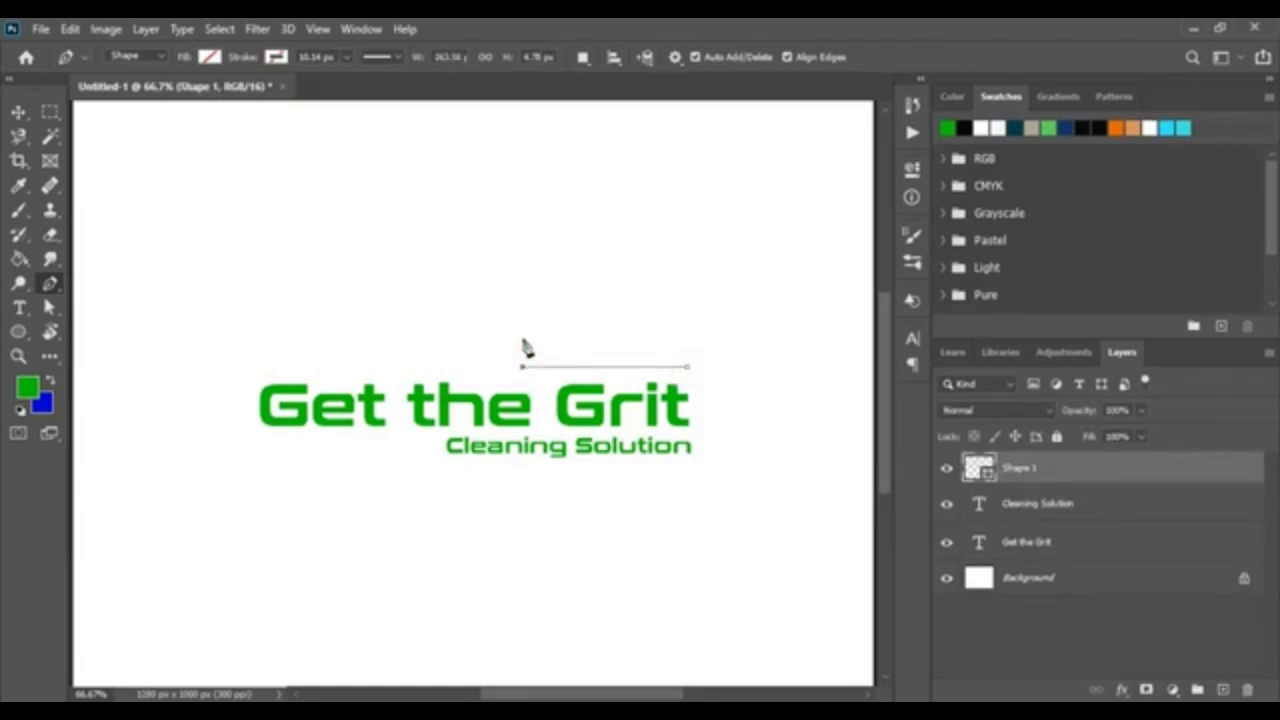
left_click(521, 334, "shift")
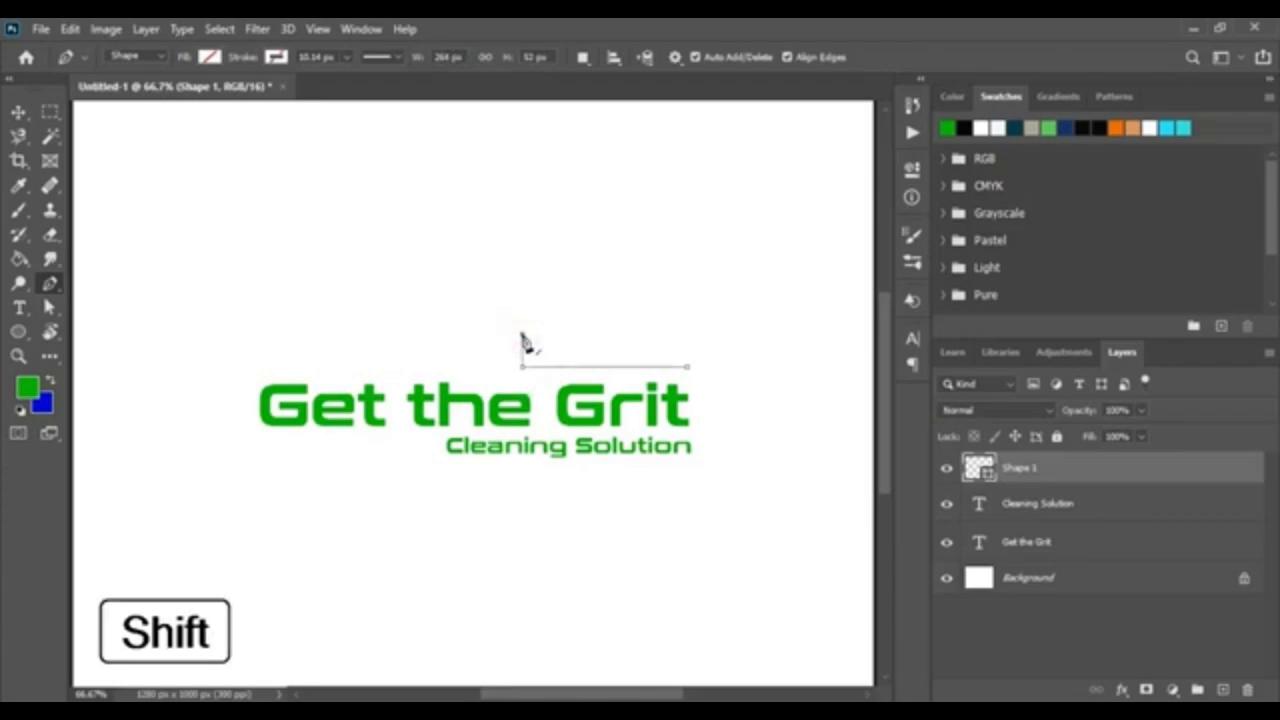
left_click(472, 298)
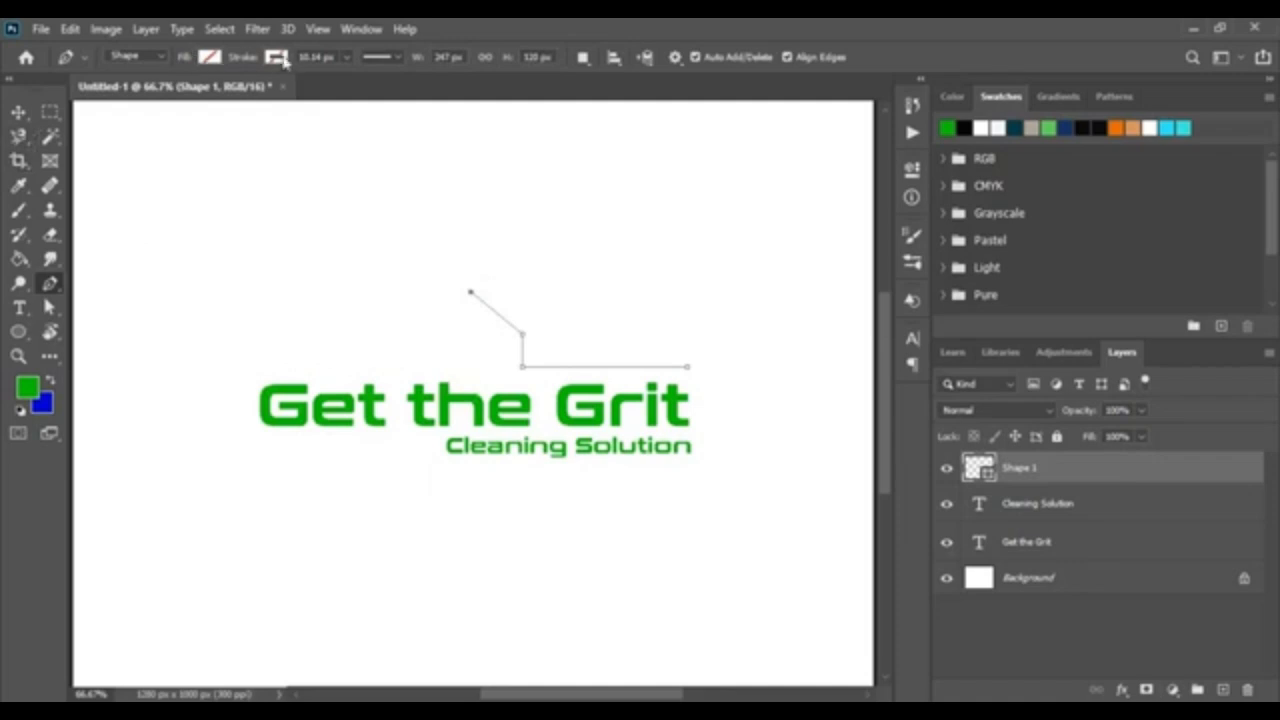
- Give the half-house path a black stroke 16 px wide
left_click(278, 57)
left_click(318, 155)
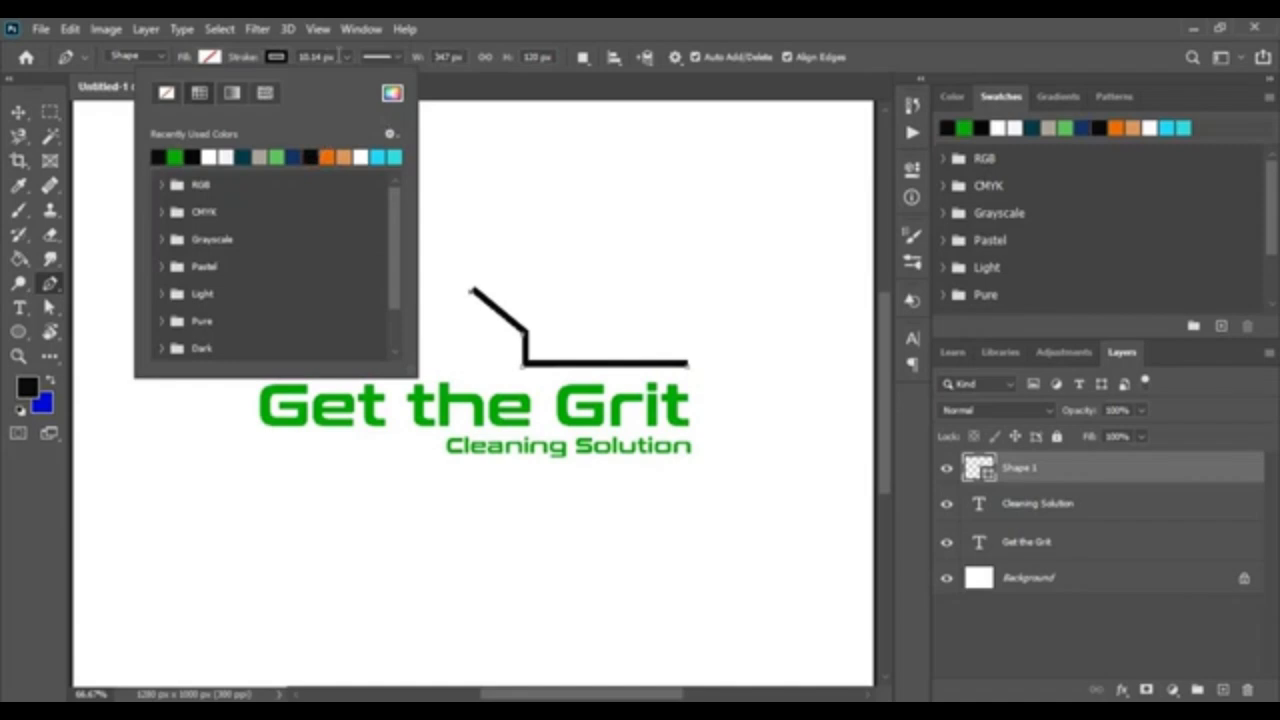
left_click(305, 57)
type("1")
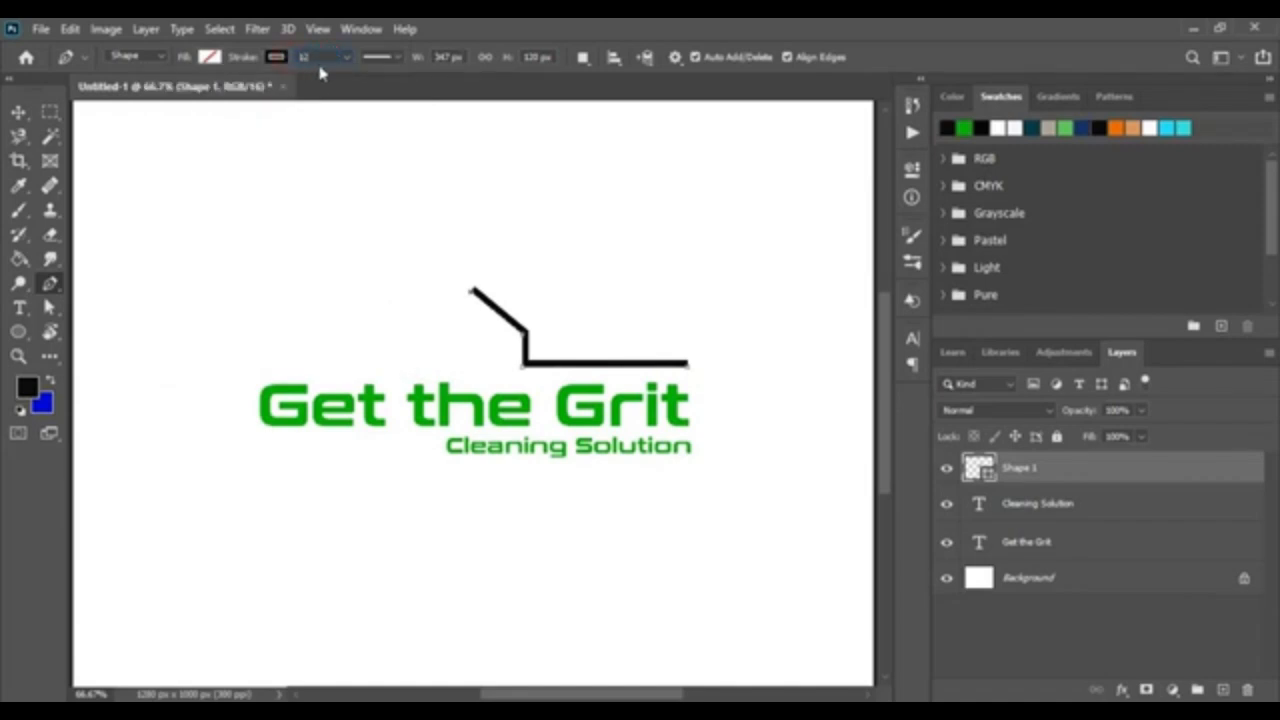
type("2")
left_click(541, 57)
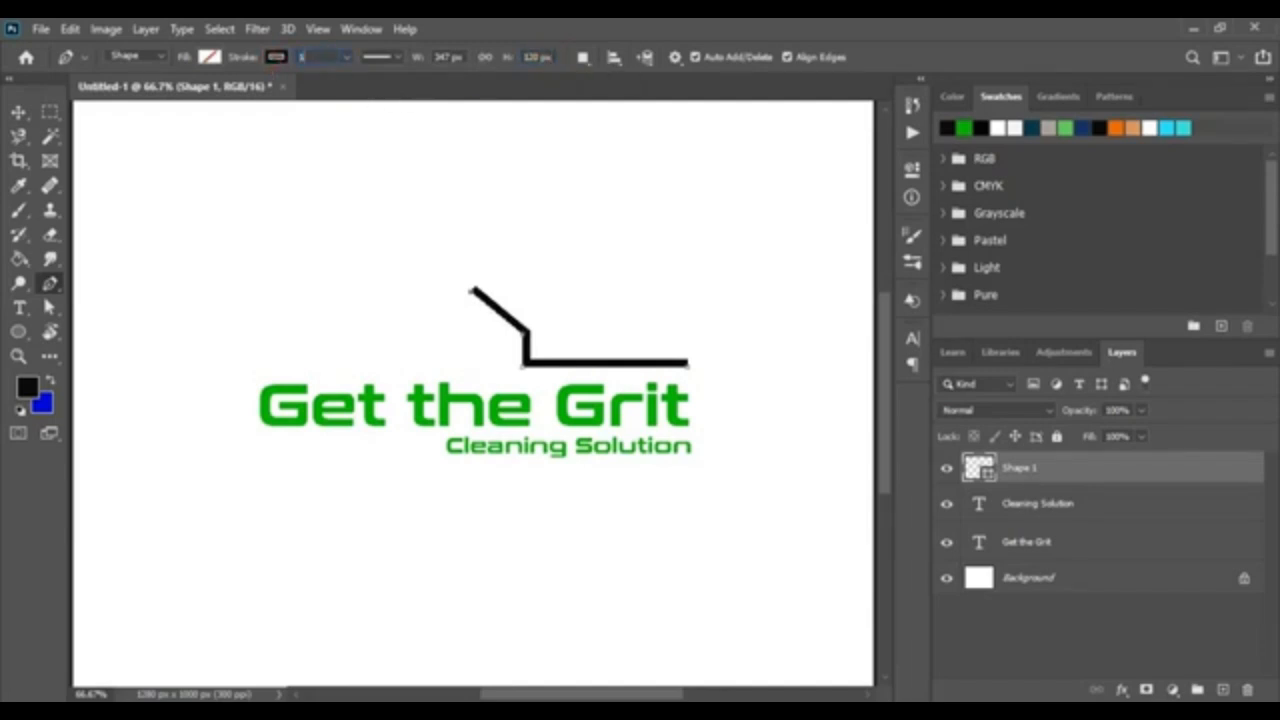
key("Return")
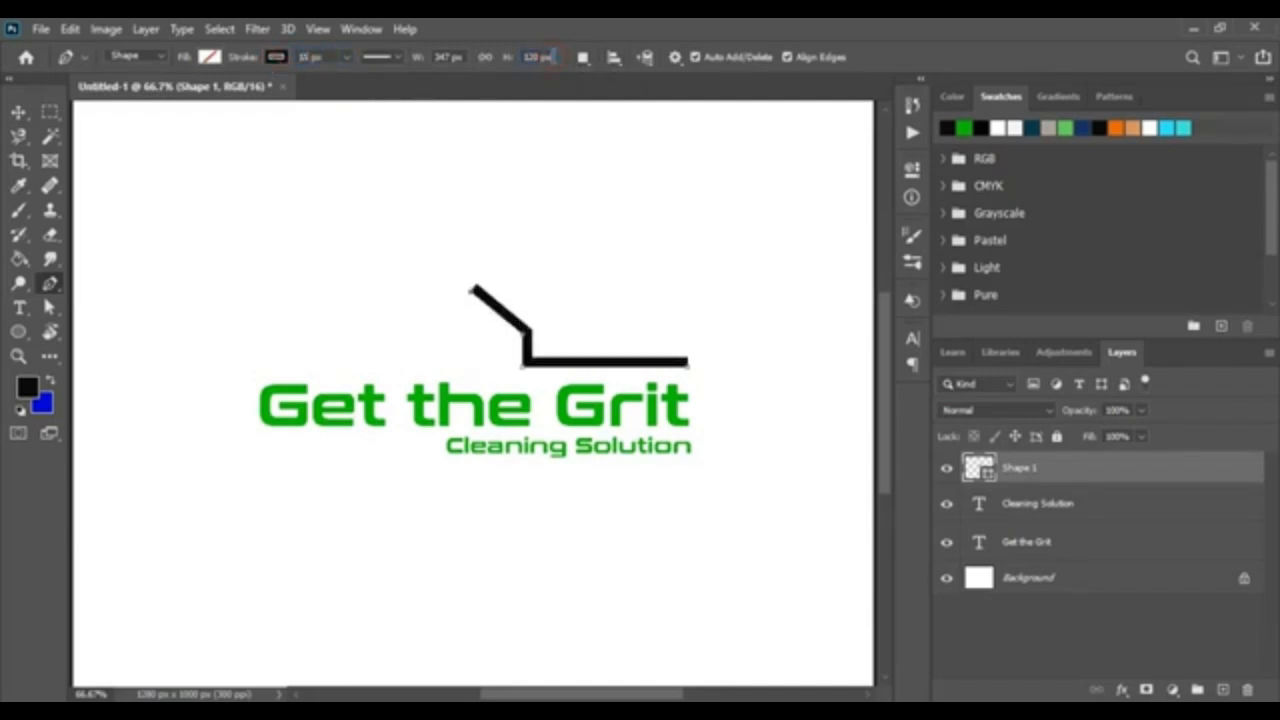
left_click(312, 57)
key("Return")
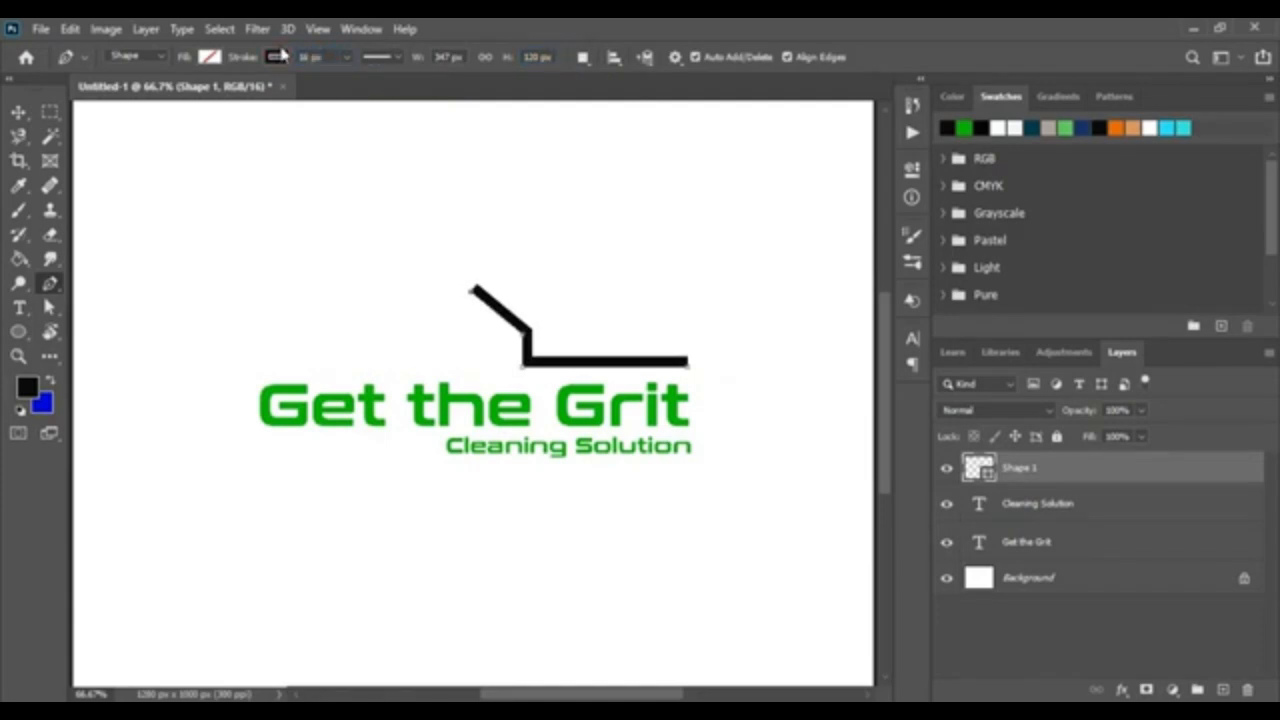
- Duplicate the half-house shape layer and flip the copy horizontally
left_click(18, 112)
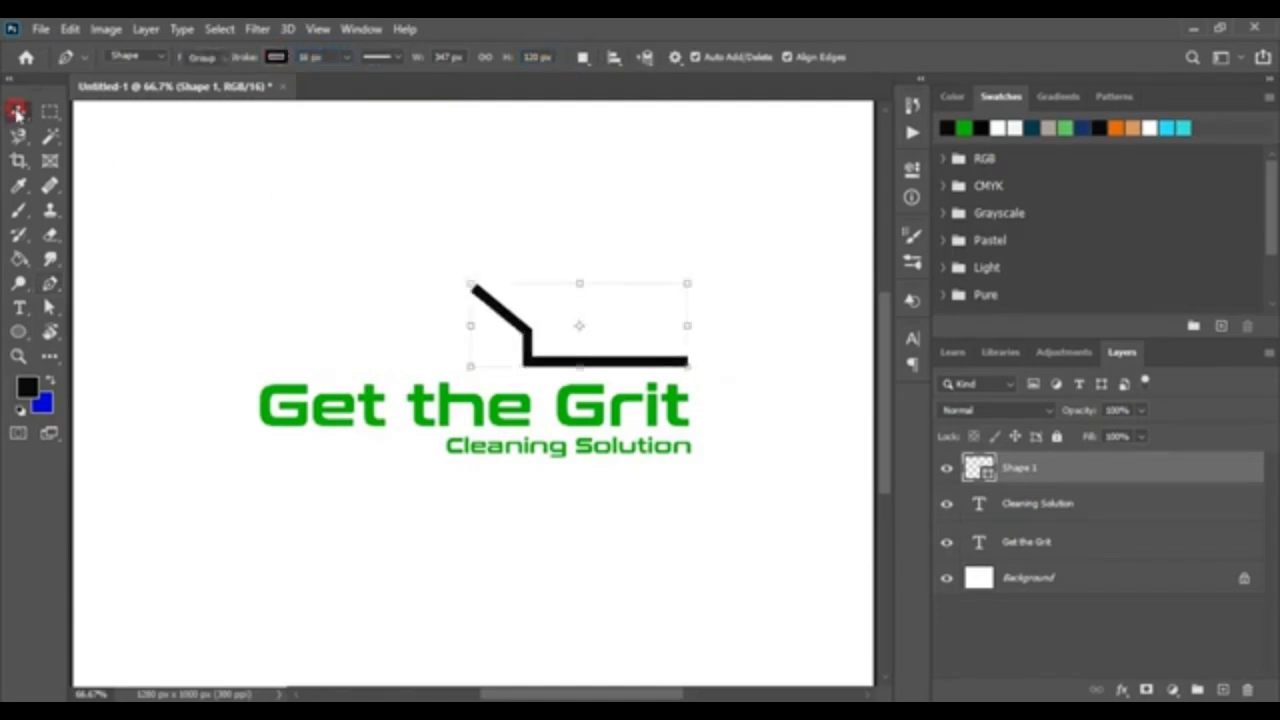
key("ctrl+j")
key("ctrl+plus")
left_click(69, 28)
mouse_move(243, 458)
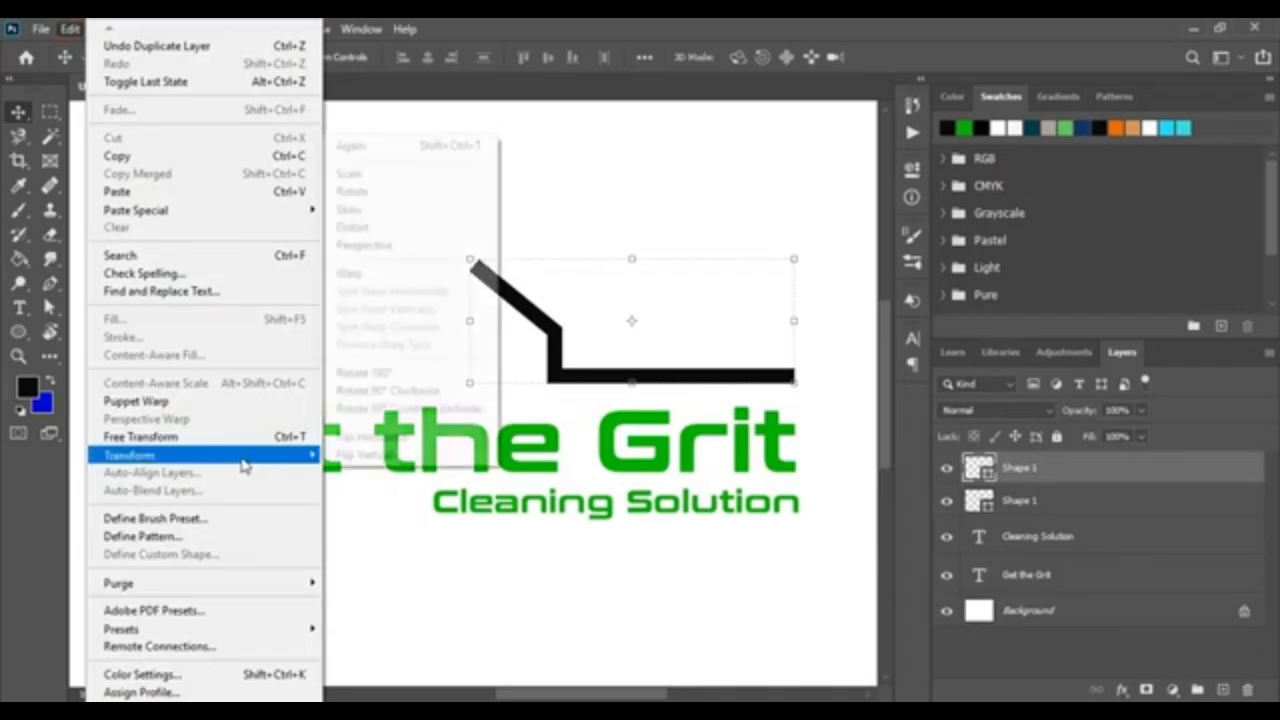
left_click(372, 437)
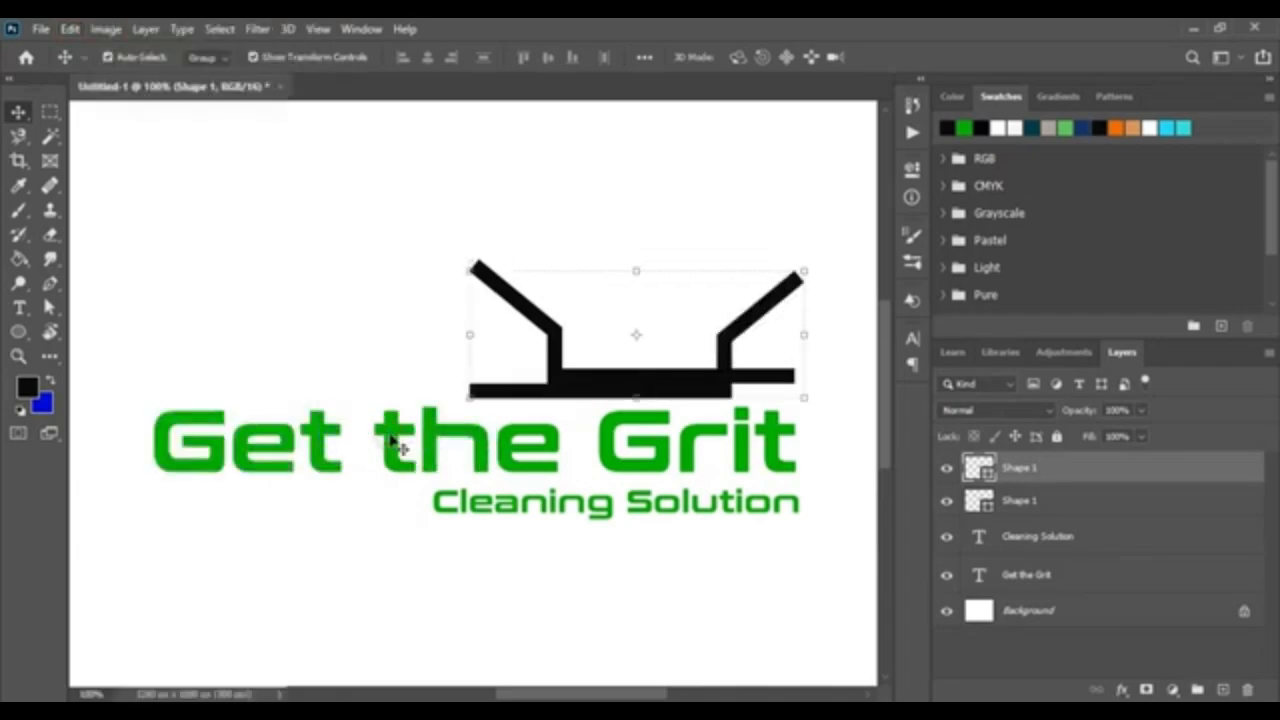
- Nudge the mirrored copy left until its roof line meets the original's roof line to form a house outline
key("shift+Left")
key("shift+Left")
key("shift+Left")
key("shift+Left")
key("shift+Left")
key("shift+Left")
key("shift+Left")
key("shift+Left")
key("shift+Left")
key("shift+Left")
key("shift+Left")
key("shift+Left")
key("shift+Left")
key("shift+Left")
key("shift+Left")
key("shift+Left")
key("shift+Left")
key("shift+Left")
key("shift+Left")
key("shift+Left")
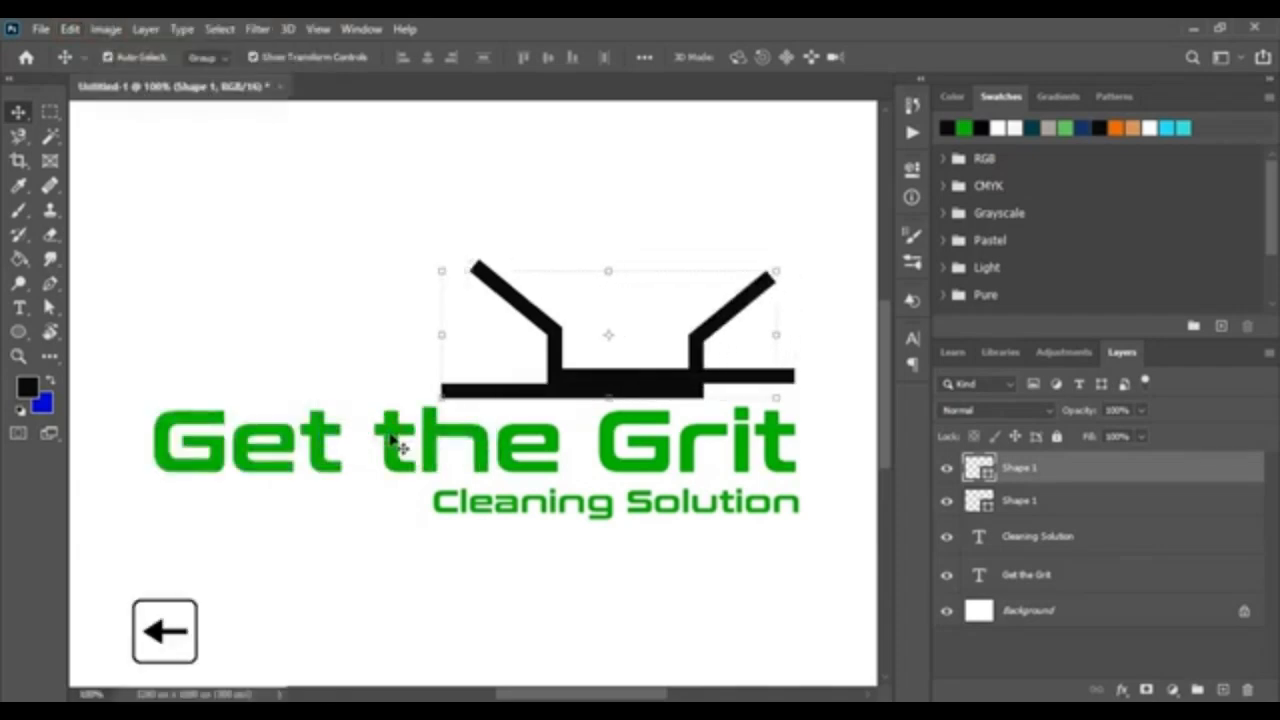
key("shift+Left")
key("shift+Left")
key("shift+Left")
key("shift+Left")
key("shift+Left")
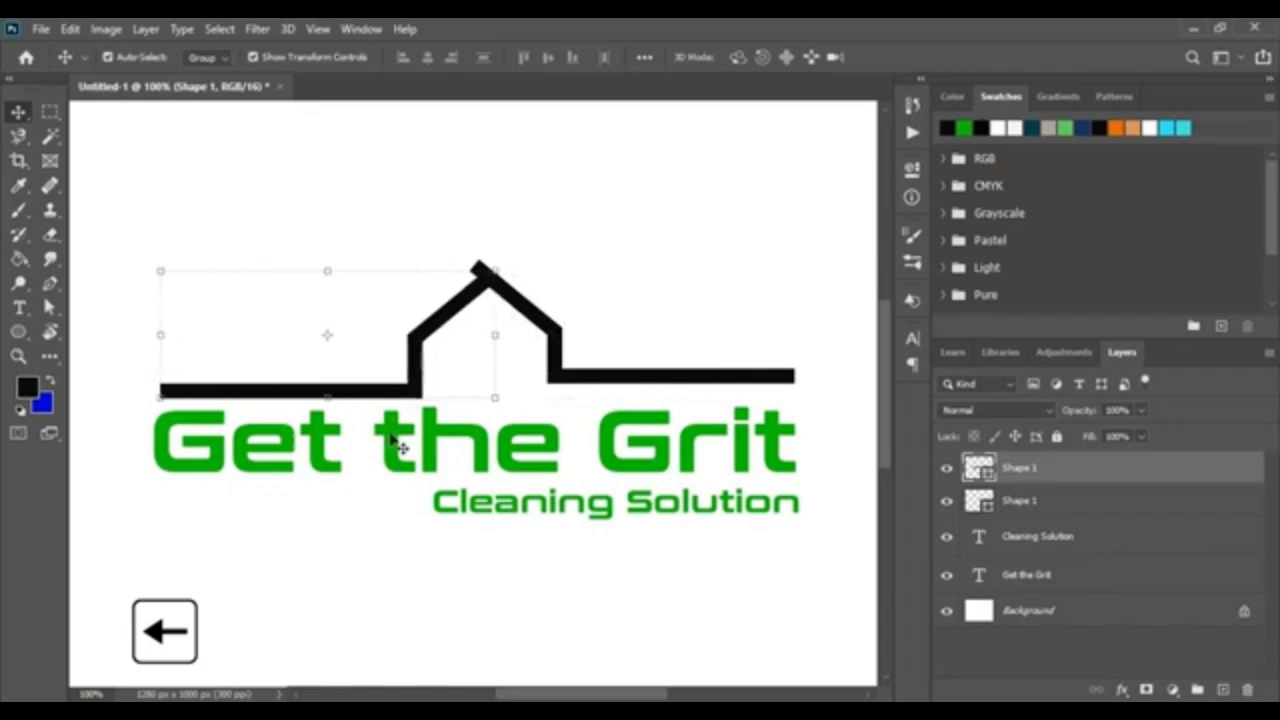
- Nudge the mirrored half-house copy up and sideways until its roof end joins the original's at the peak
key("Up")
key("Up")
key("Up")
key("Up")
key("Up")
key("Up")
key("Up")
key("Up")
key("Up")
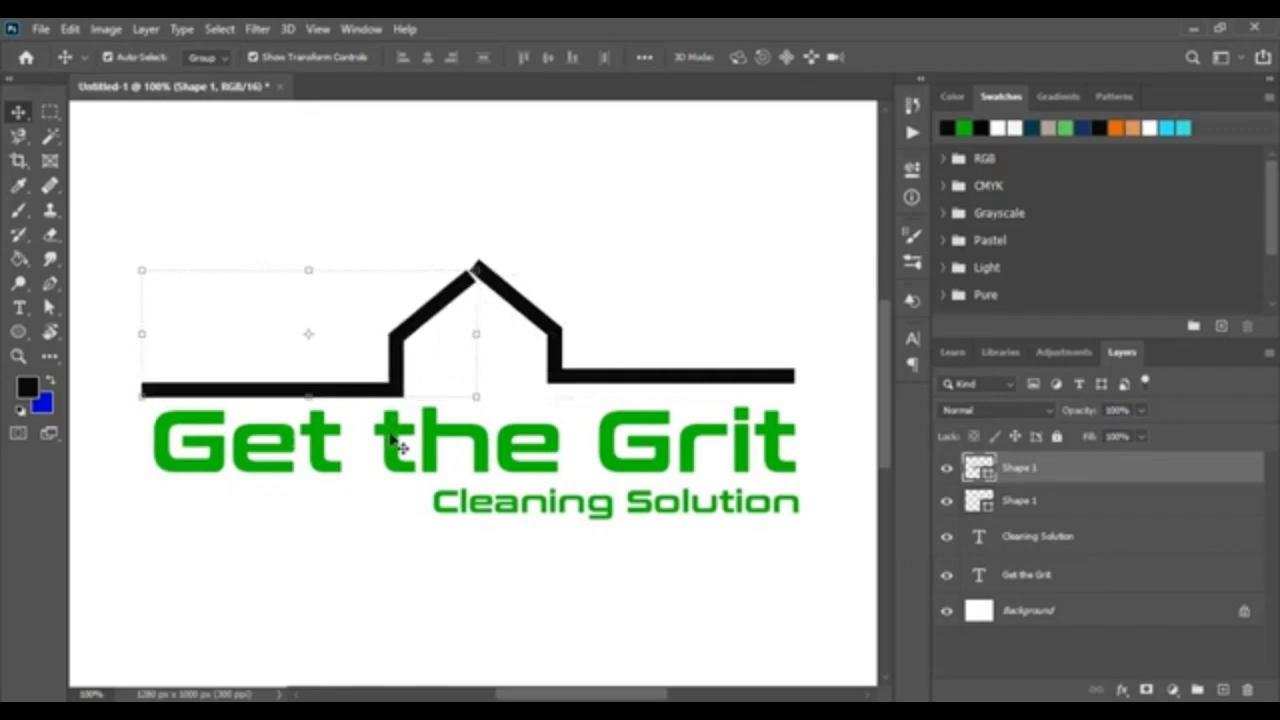
key("Right")
key("Right")
key("Right")
key("Right")
key("Right")
key("Right")
key("Right")
key("Right")
key("Right")
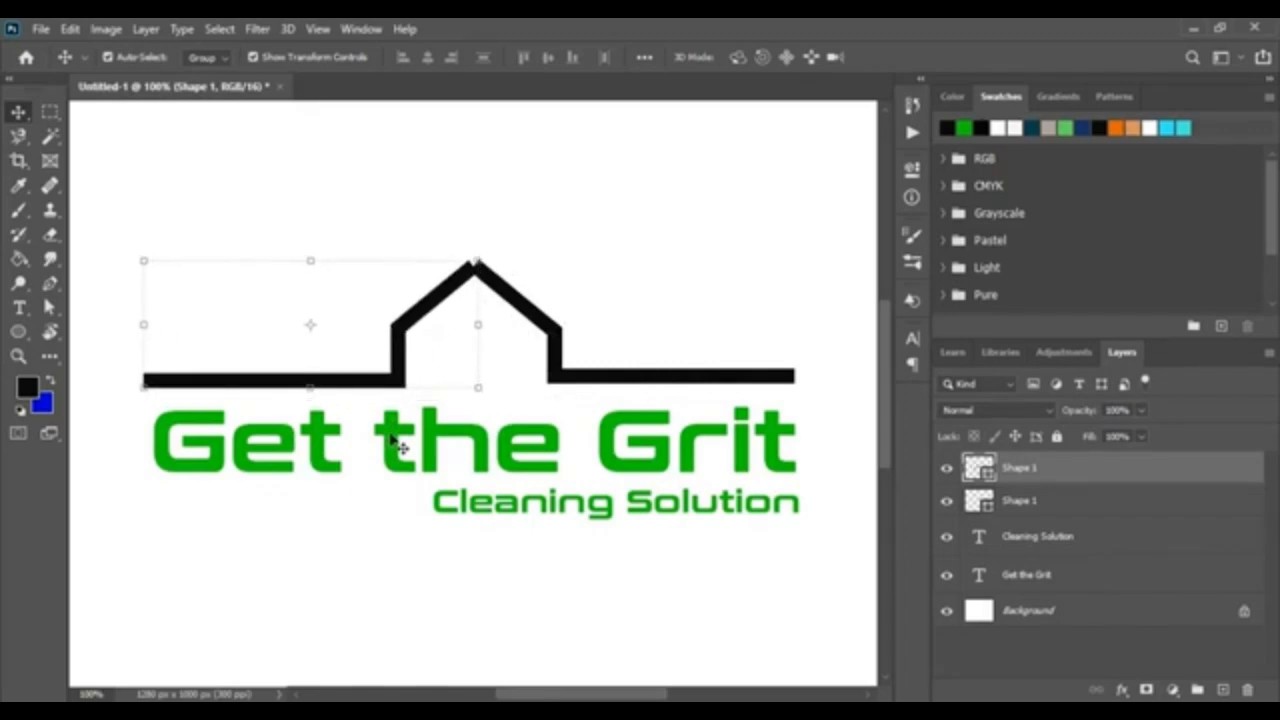
key("Right")
key("Right")
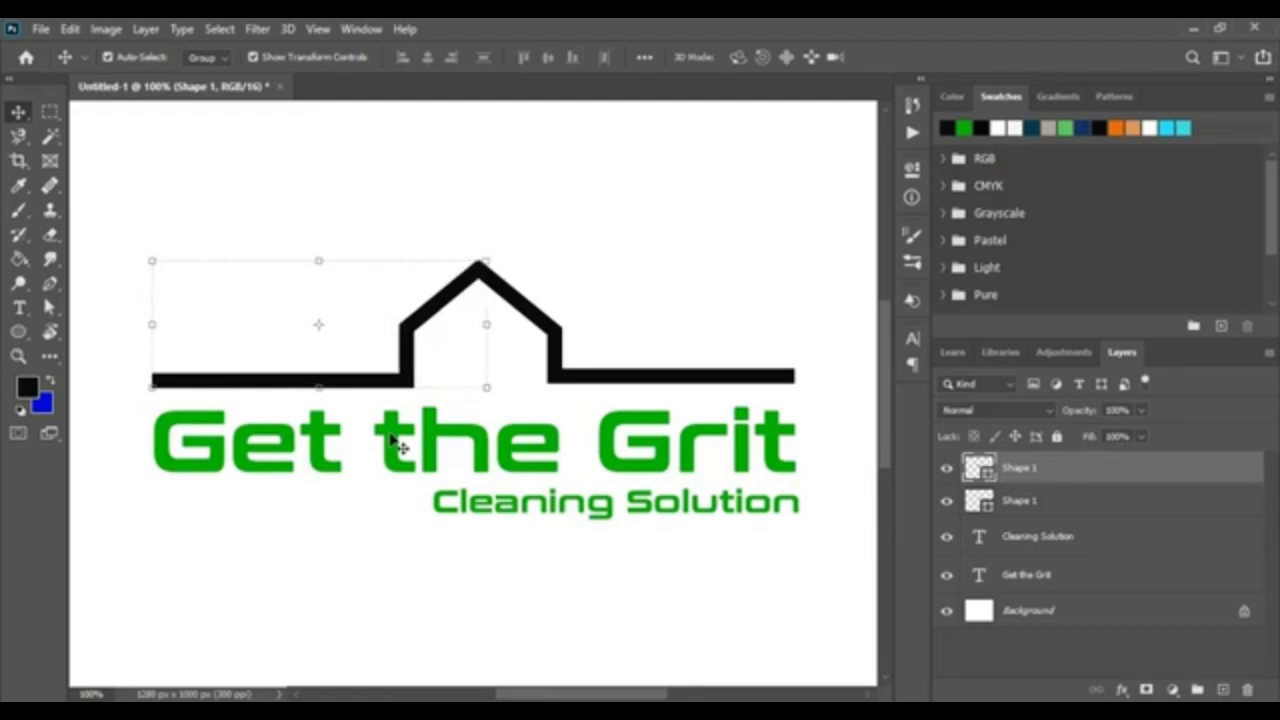
key("Right")
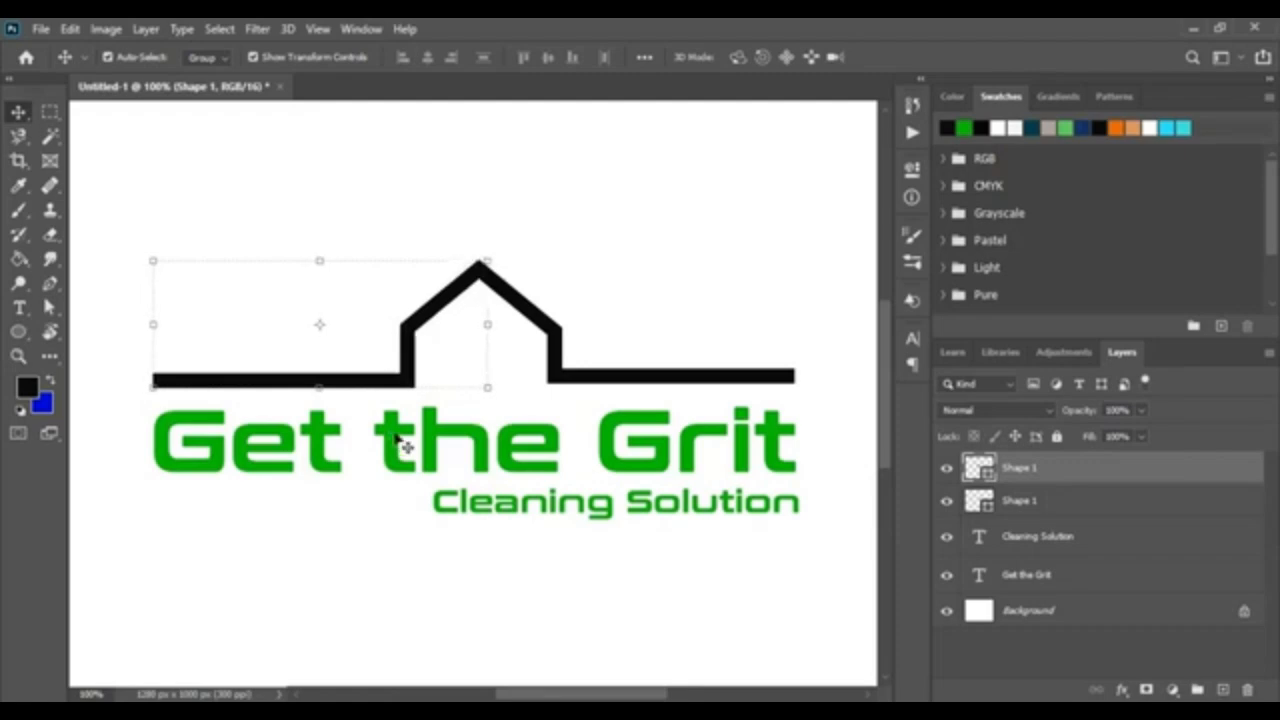
- Draw an open inverted-V roof path with the Pen tool above the house outline, about 289 by 126 px
key("ctrl+plus")
scroll(590, 300, "up", 5)
scroll(590, 340, "up", 2)
left_click(623, 263)
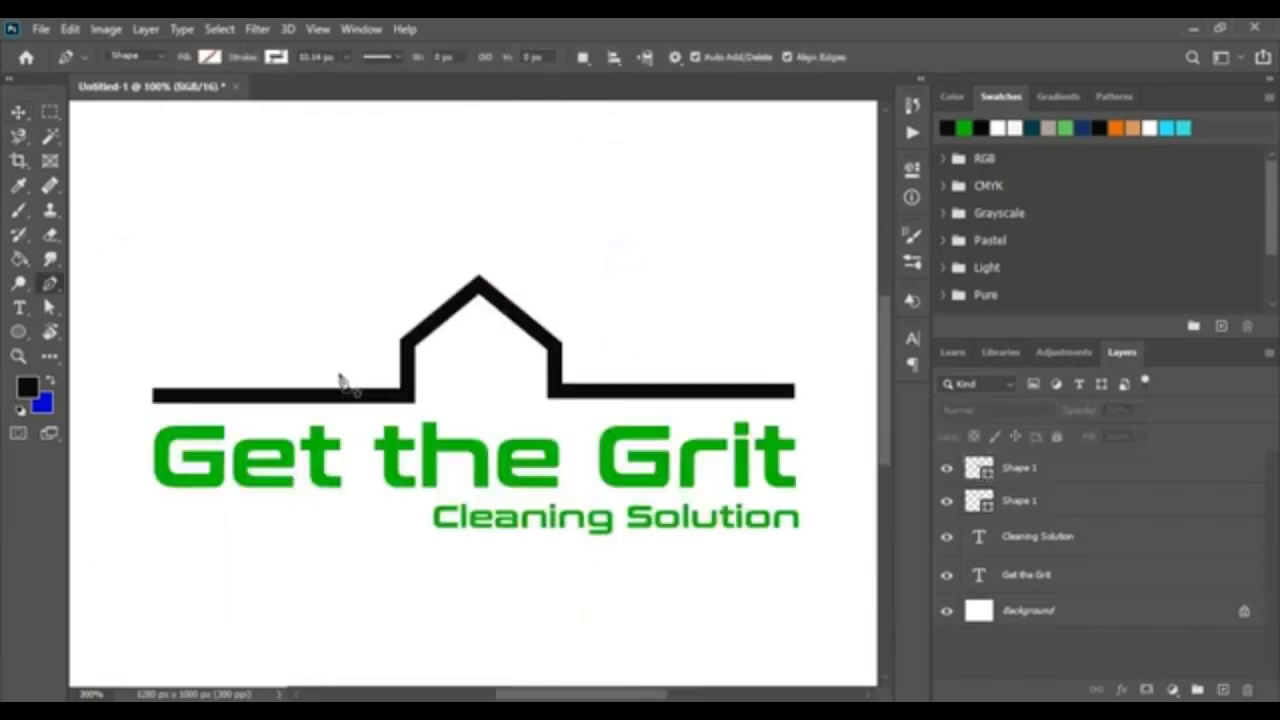
left_click(340, 374)
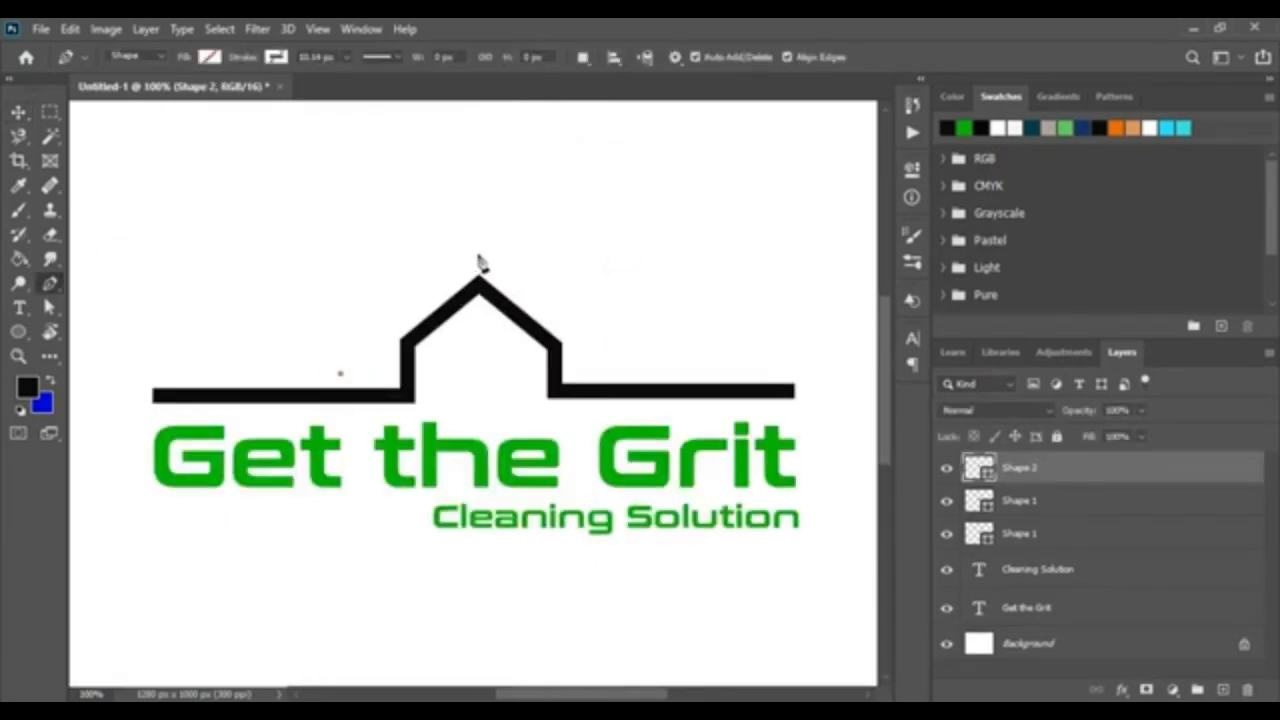
left_click(479, 259)
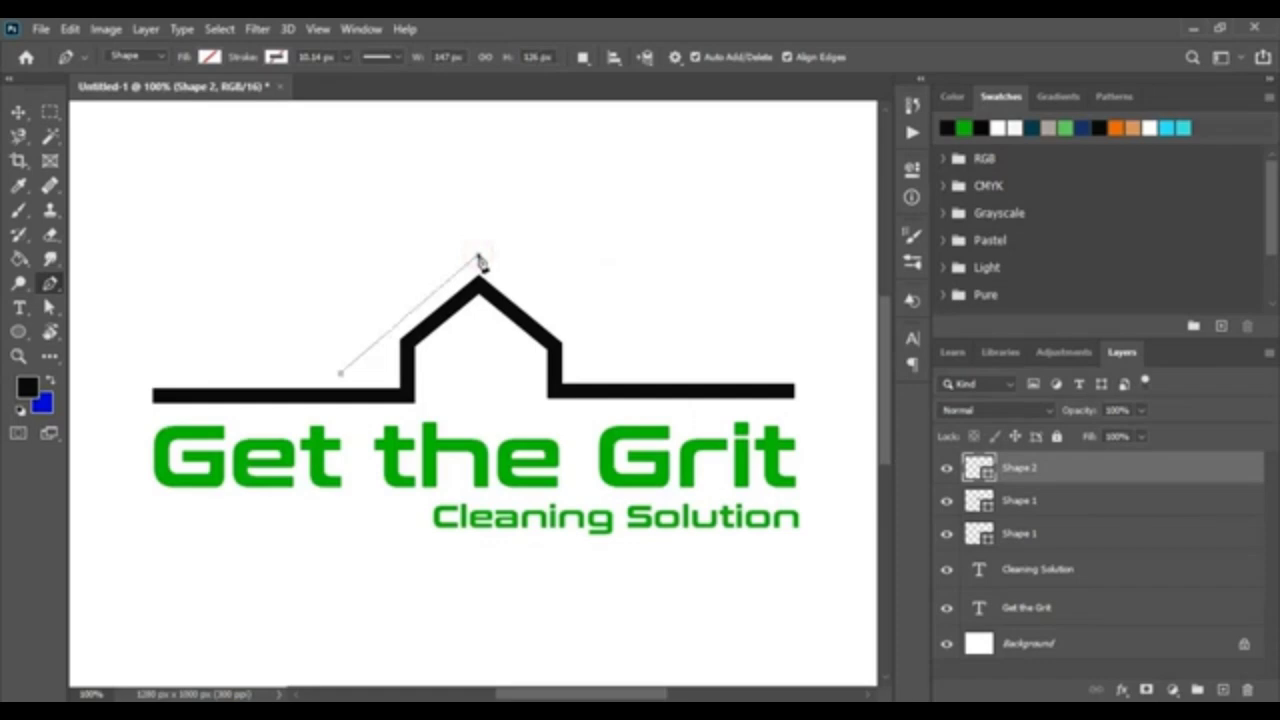
left_click(611, 370)
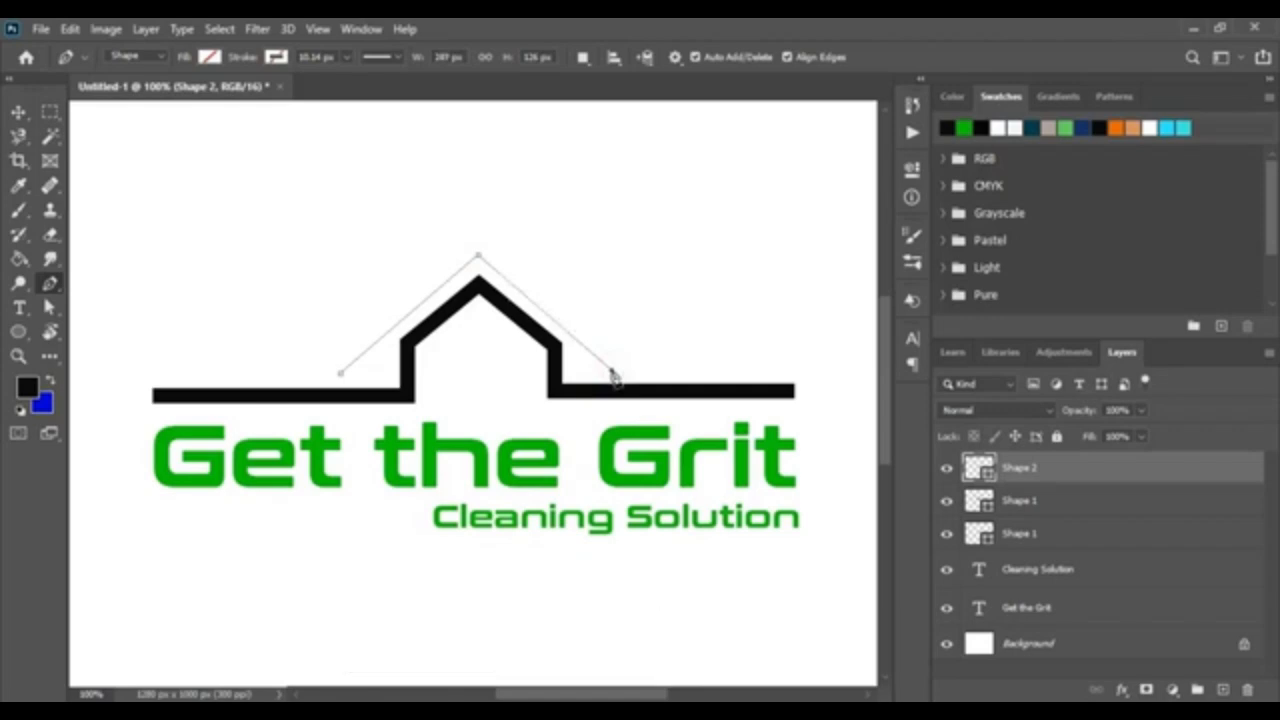
- Give the new roof path a black stroke 18 px wide
left_click(276, 57)
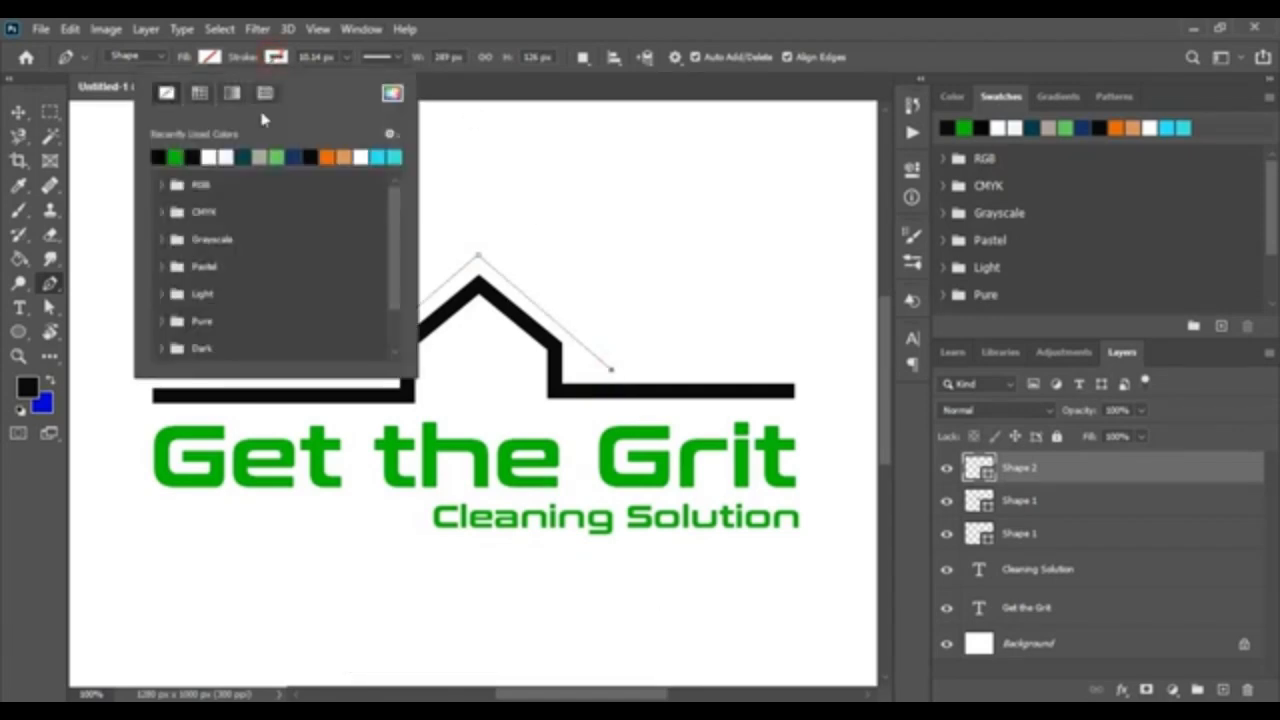
left_click(160, 156)
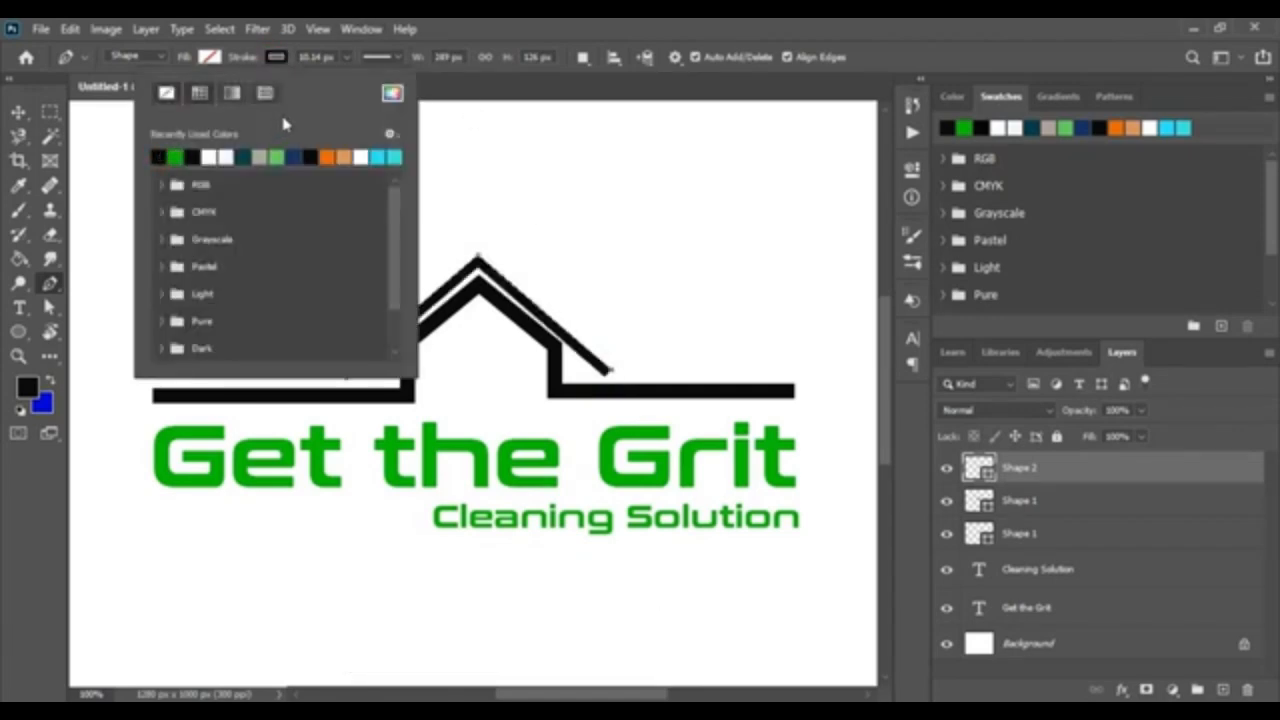
left_click_drag(338, 57, 255, 84)
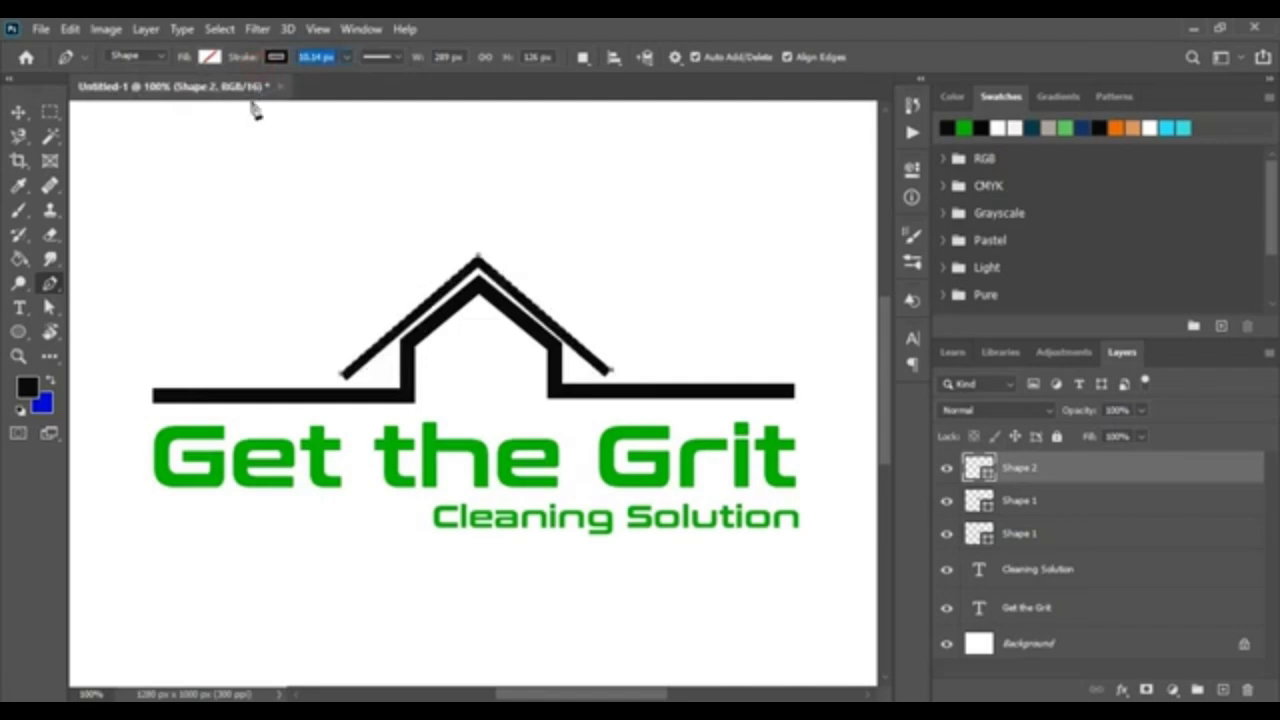
type("10")
key("Return")
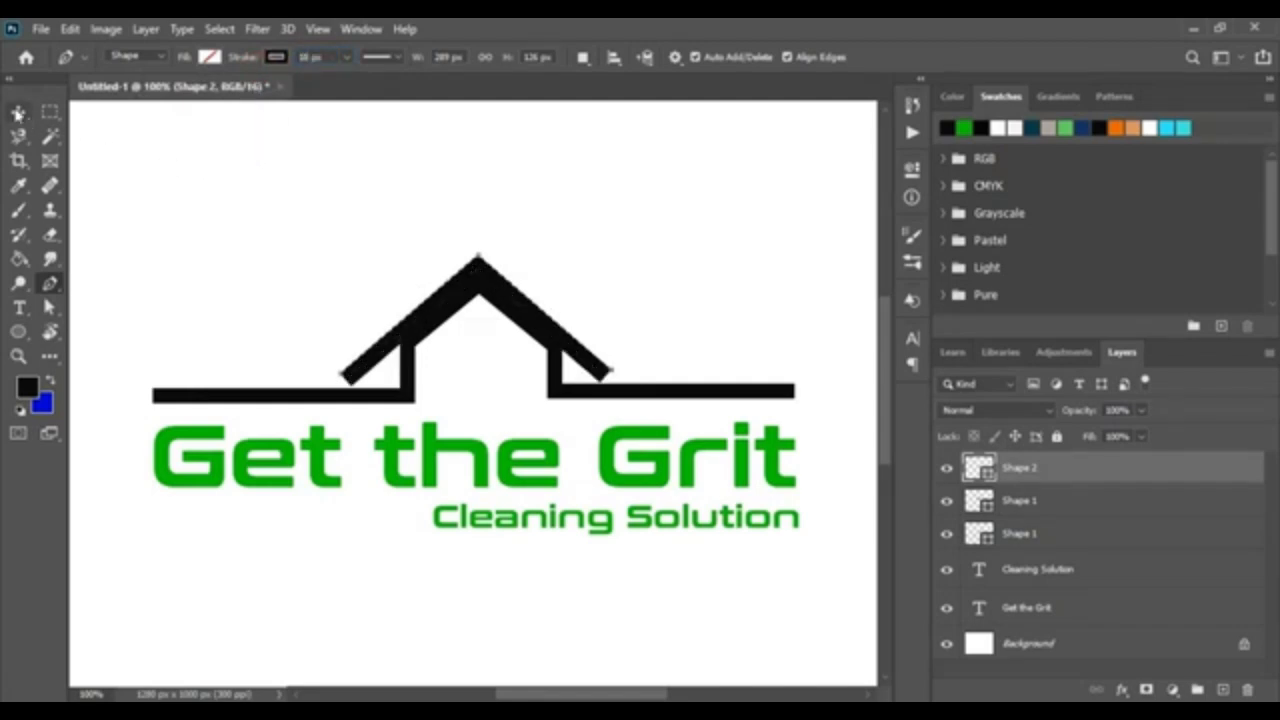
- Nudge the outer roof shape up until a narrow white gap separates it from the house outline
left_click(19, 112)
key("Up")
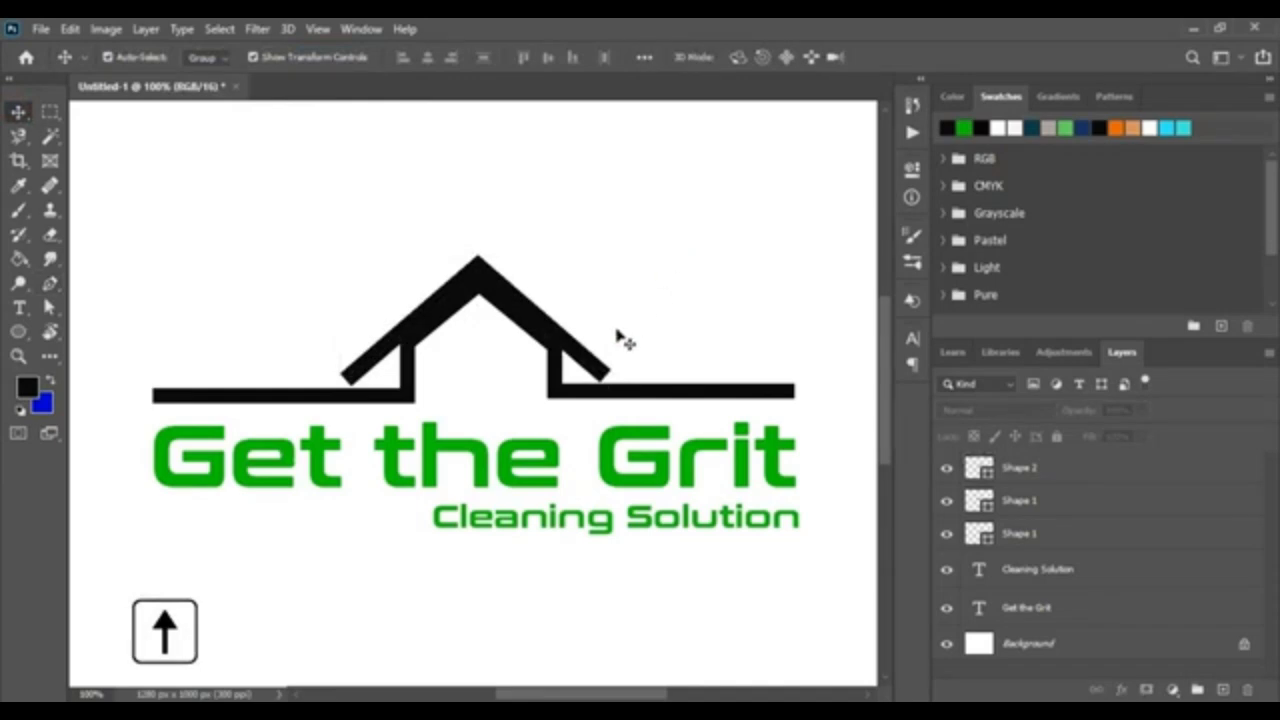
key("Up")
key("Up")
key("Up")
key("Up")
key("Up")
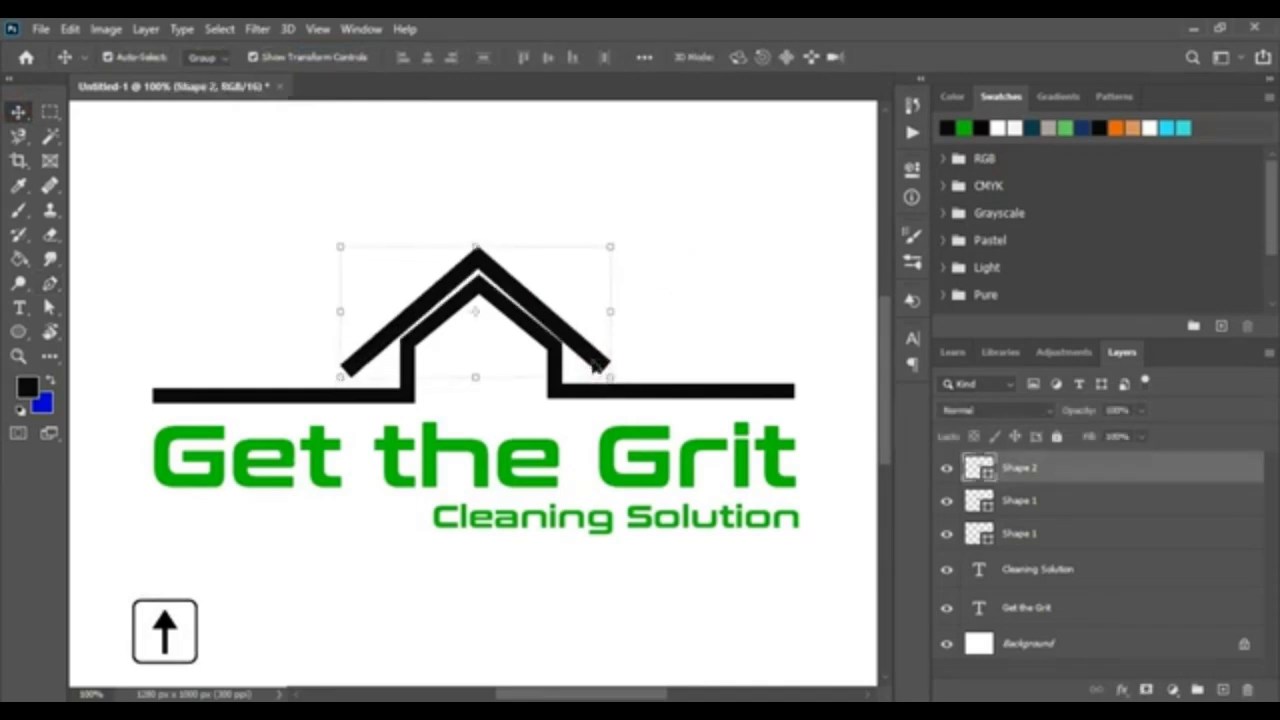
key("Up")
key("Up")
key("Up")
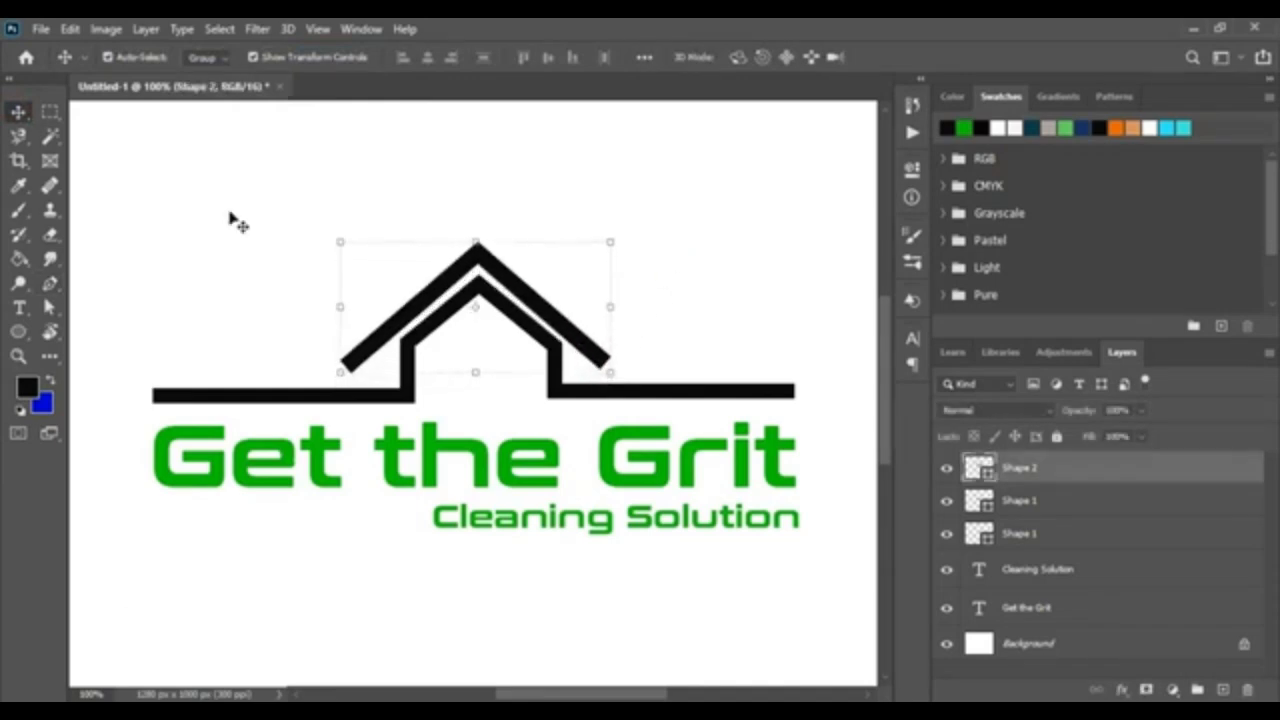
- Extend the right end of the outer roof slightly outward by moving its anchor with the Convert Point tool
right_click(50, 283)
left_click(128, 378)
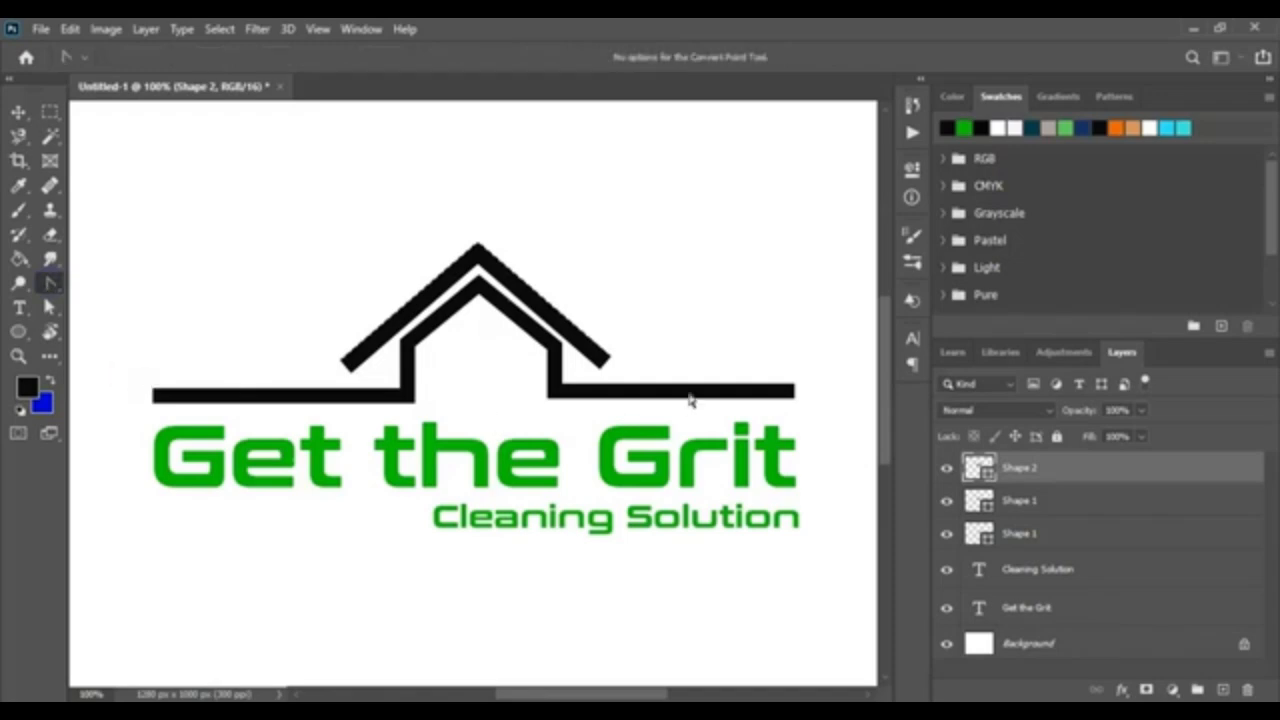
left_click_drag(595, 354, 606, 372)
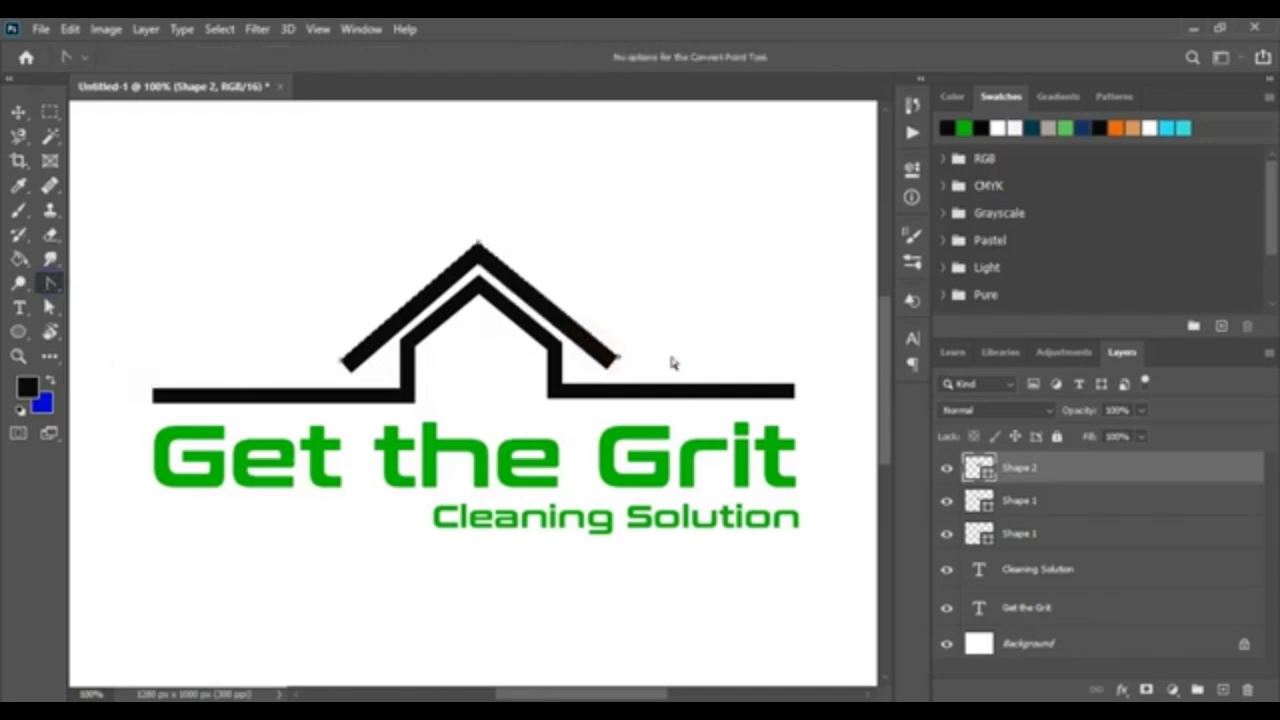
- Lengthen the left slope of the outer roof by nudging its end anchor down and left to just above the base line
left_click(340, 362)
key("Left")
key("Down")
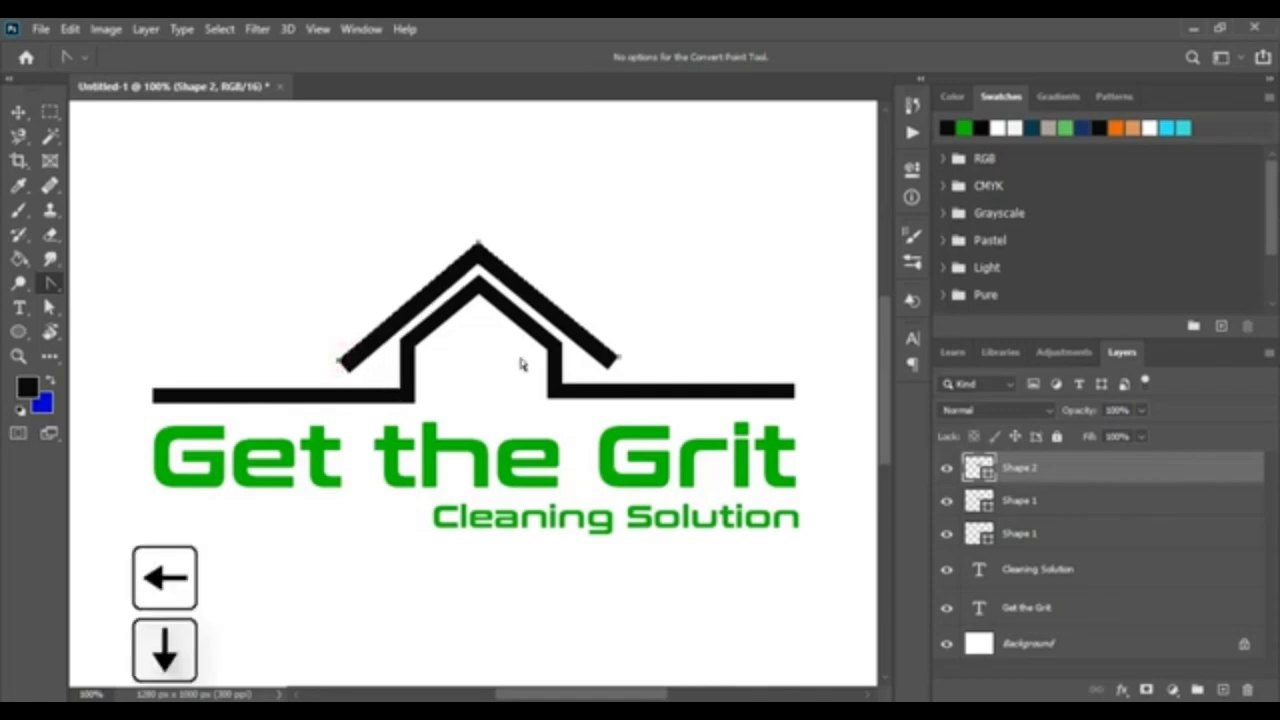
key("Down")
key("Down")
key("Down")
key("Down")
key("Down")
key("Down")
key("Down")
key("Down")
key("Down")
key("Down")
key("Down")
key("Down")
key("Down")
key("Down")
key("Down")
key("Down")
key("Down")
key("Down")
key("Down")
key("Down")
key("Left")
key("Left")
key("Left")
key("Left")
key("Left")
key("Left")
key("Left")
key("Left")
key("Left")
key("Left")
key("Left")
key("Left")
key("Left")
key("Left")
key("Left")
key("Left")
key("Left")
key("Left")
key("Left")
key("Left")
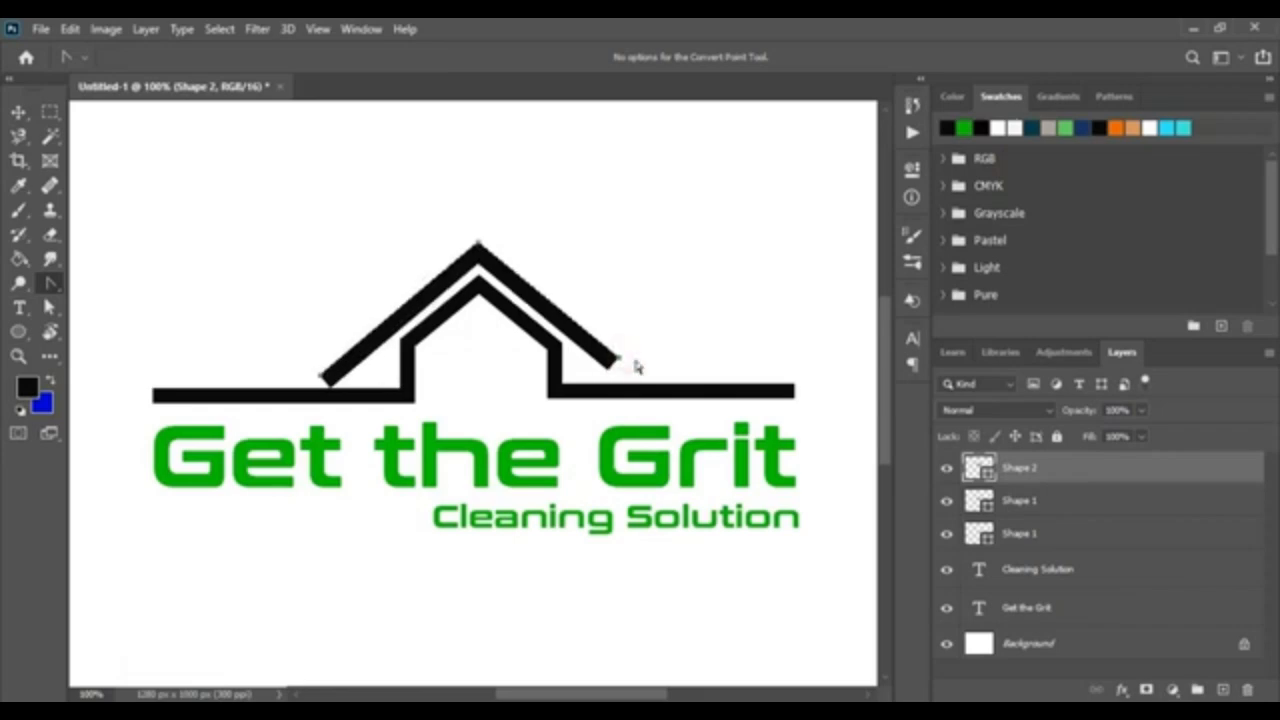
- Lengthen the right slope of the outer roof by nudging its end anchor outward to match the left slope, then deselect the shape
key("Right")
key("Right")
key("Right")
key("Right")
key("Right")
key("Right")
key("Right")
key("Right")
key("Right")
key("Right")
key("Right")
key("Right")
key("Right")
key("Right")
key("Right")
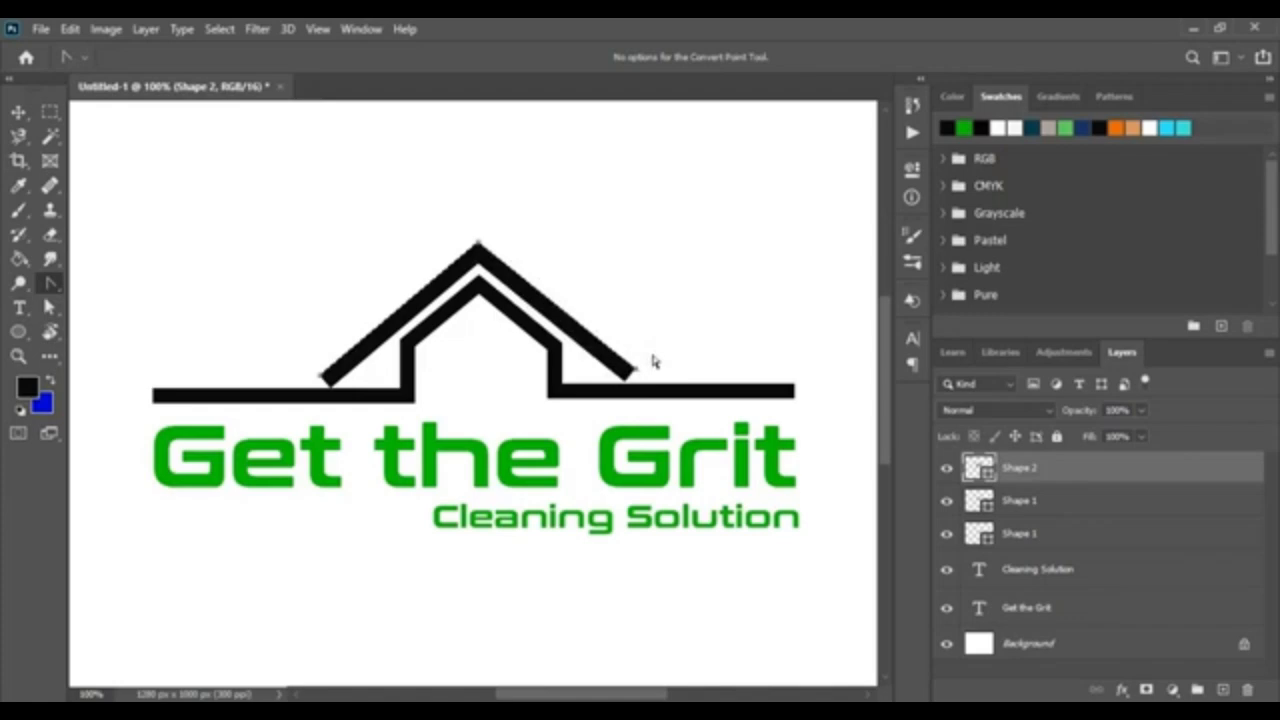
key("v")
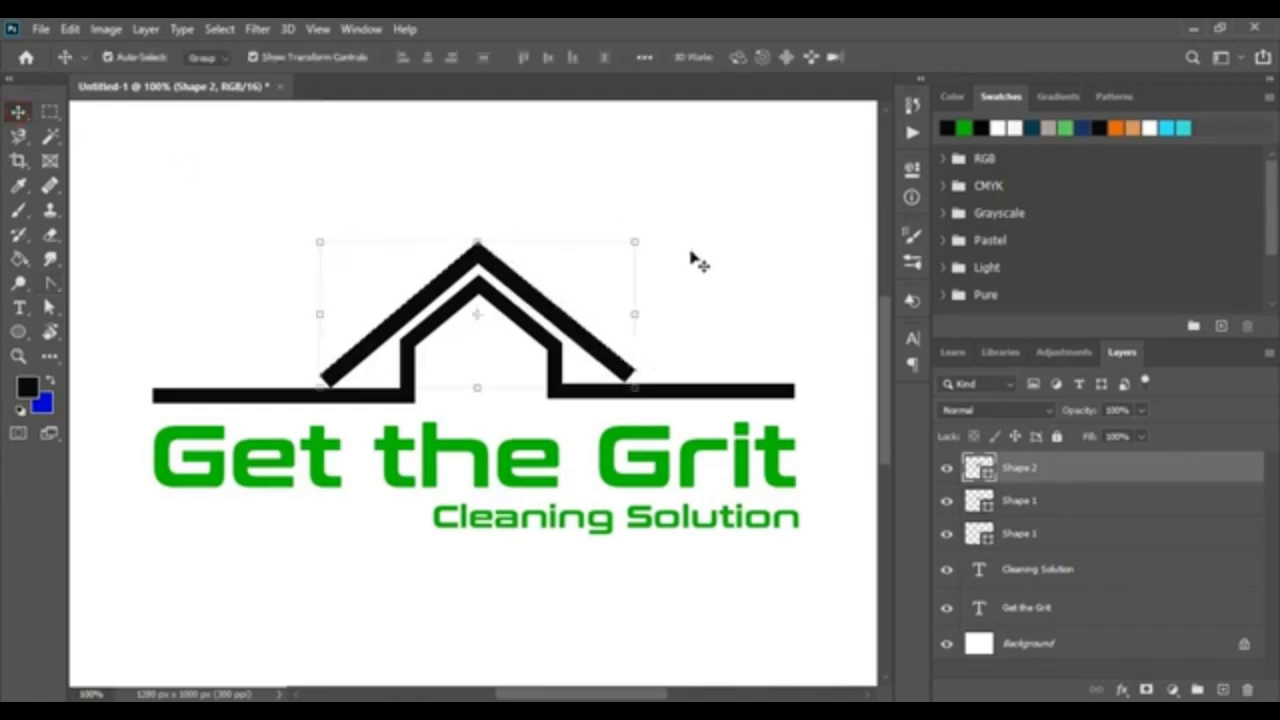
left_click(690, 257)
- Draw a black-filled rectangle about 54 by 60 px as a chimney over the right slope of the roof
key("ctrl+plus")
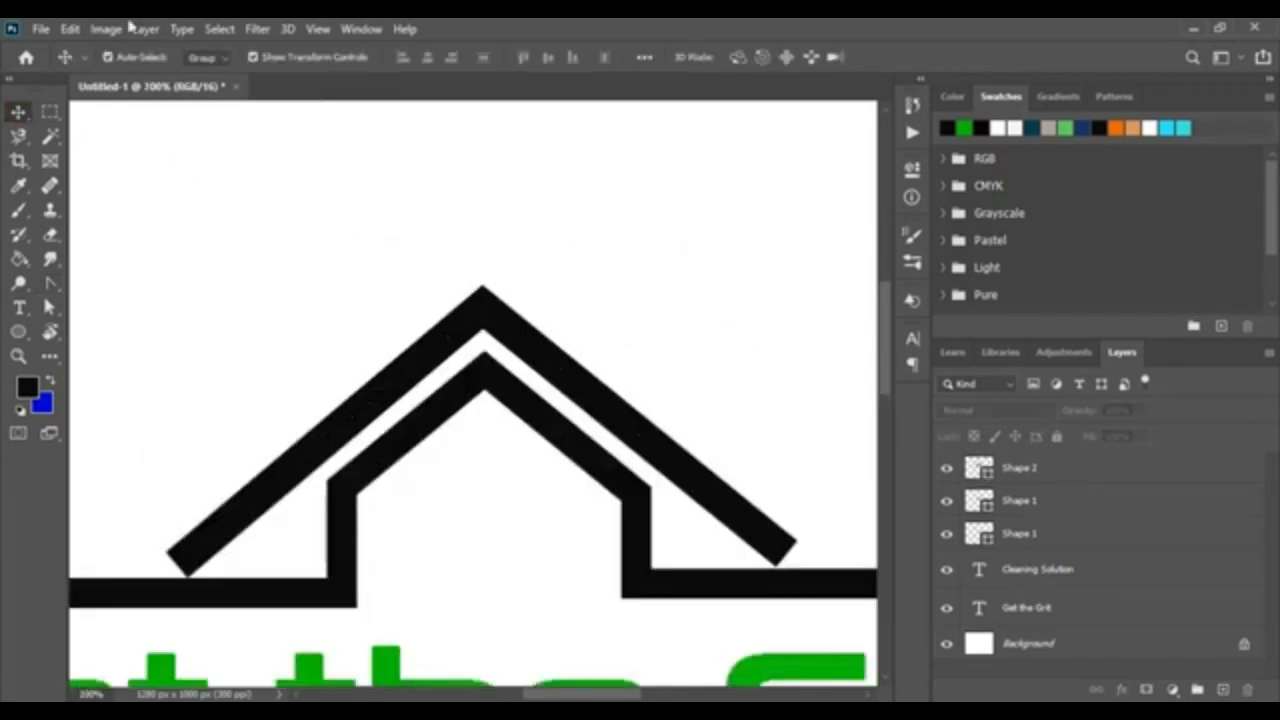
right_click(22, 337)
left_click(74, 330)
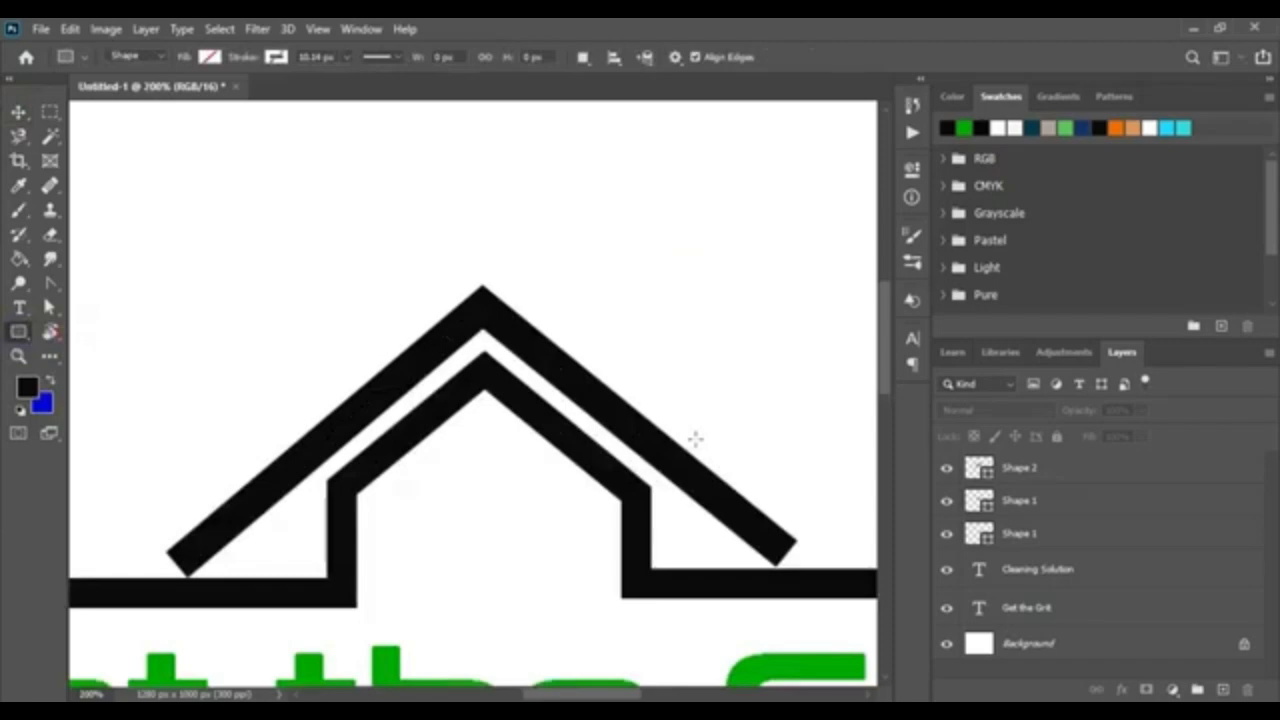
left_click_drag(653, 424, 556, 316)
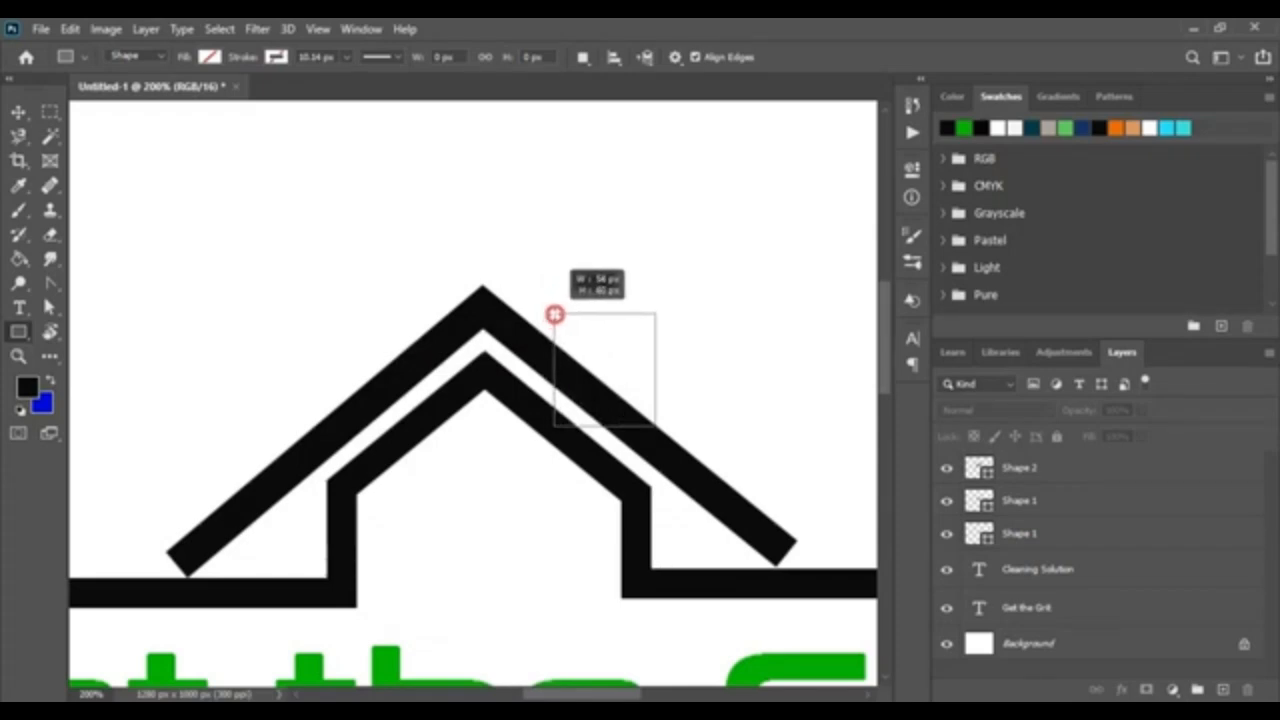
left_click_drag(555, 315, 553, 313)
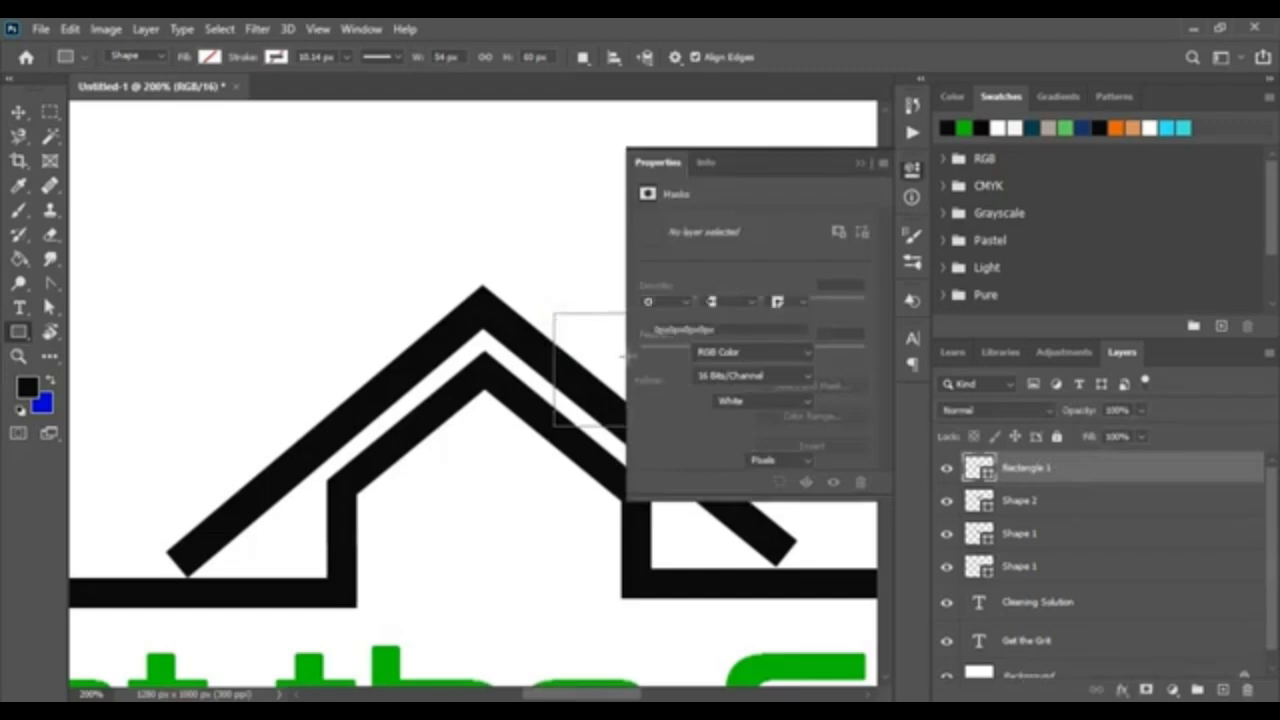
left_click(648, 282)
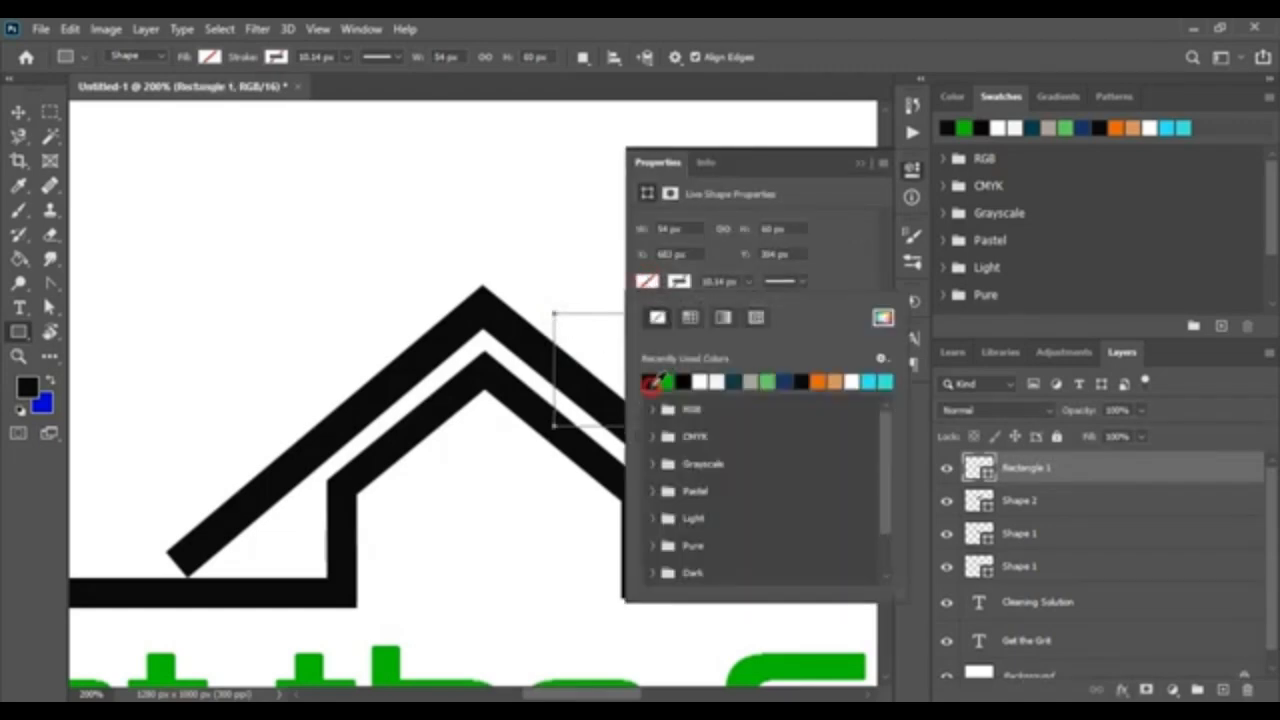
left_click(650, 382)
left_click(860, 164)
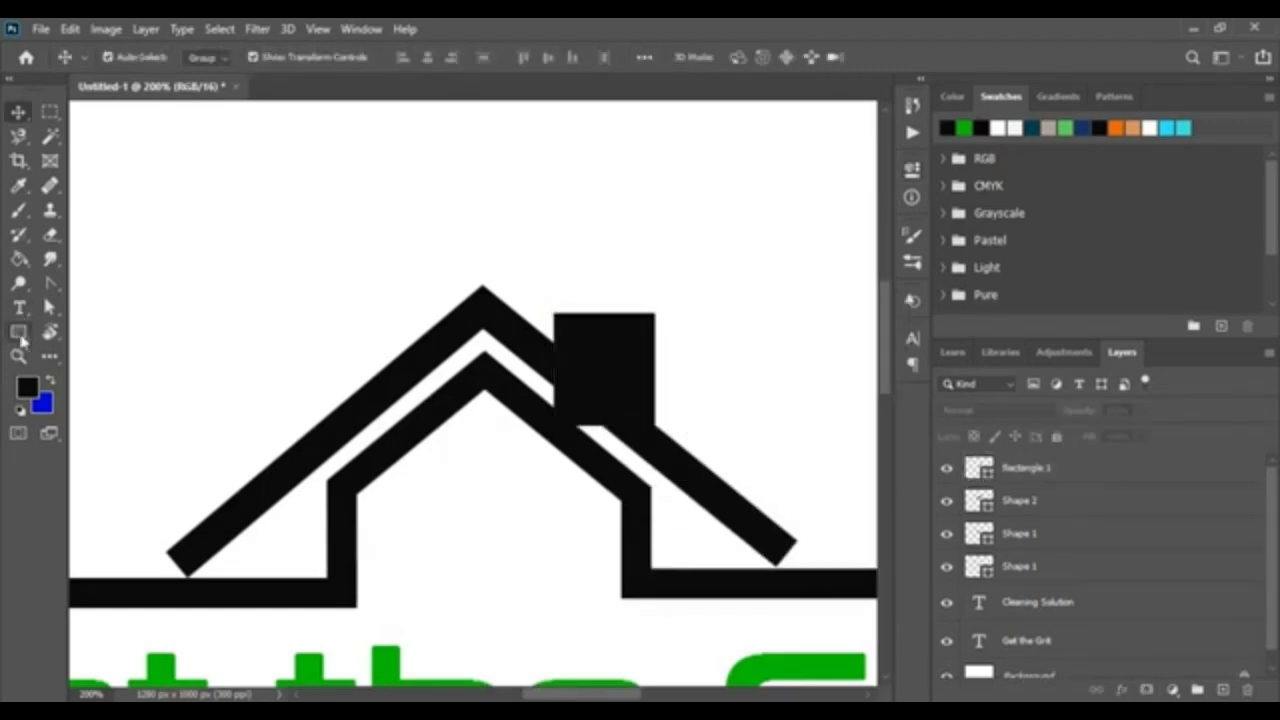
- Draw a second rectangle about 35 by 39 px in the empty area above the left roof slope and fill it black
left_click(19, 333)
left_click_drag(237, 226, 296, 297)
left_click_drag(300, 296, 301, 298)
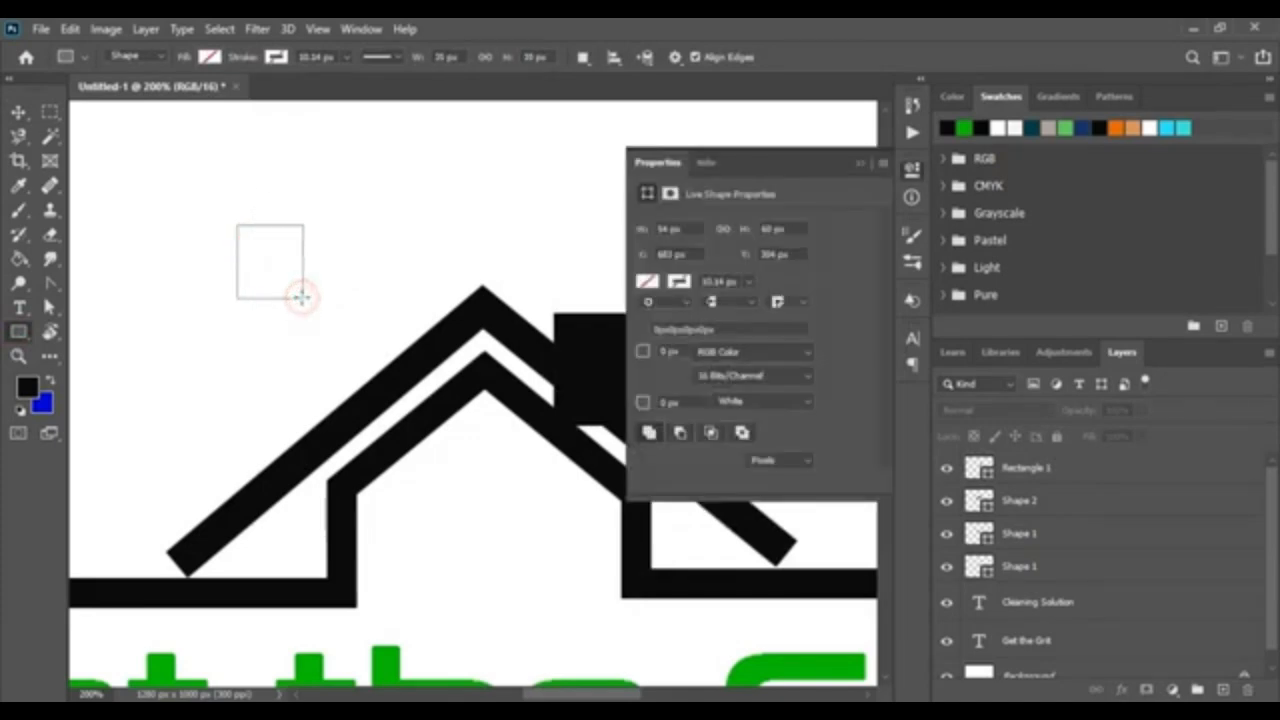
left_click(648, 282)
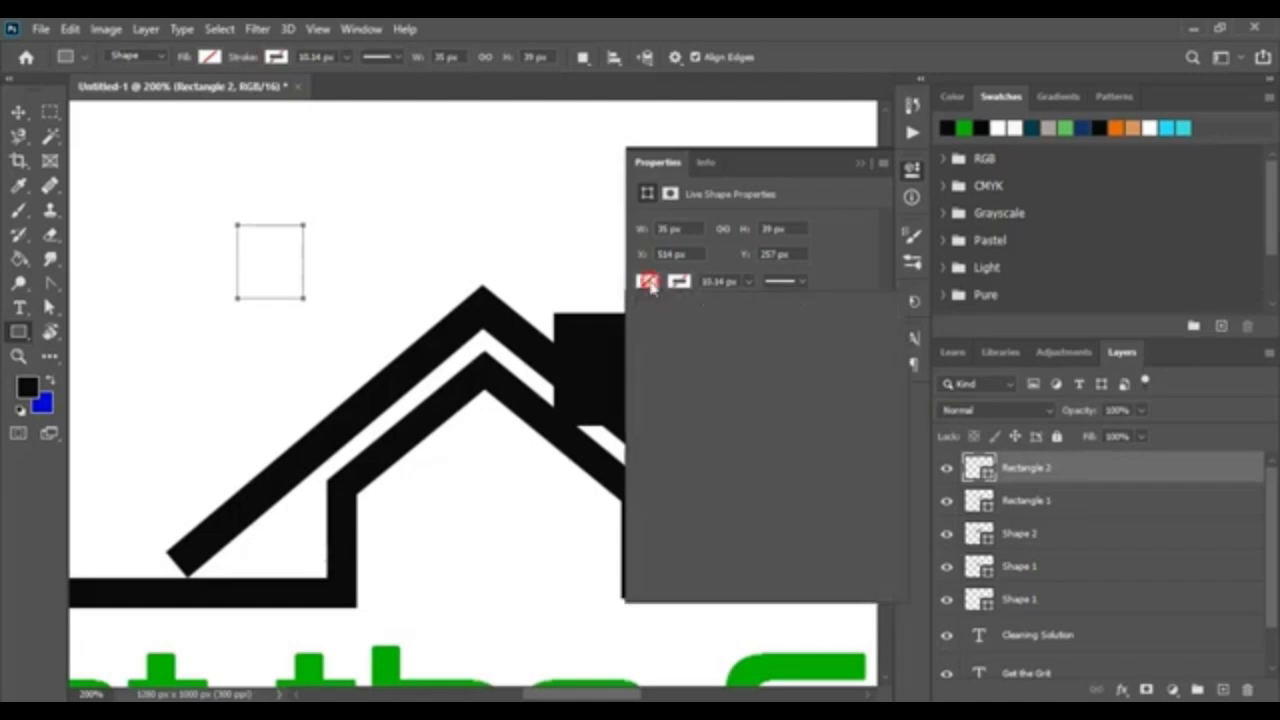
left_click(652, 378)
left_click(832, 256)
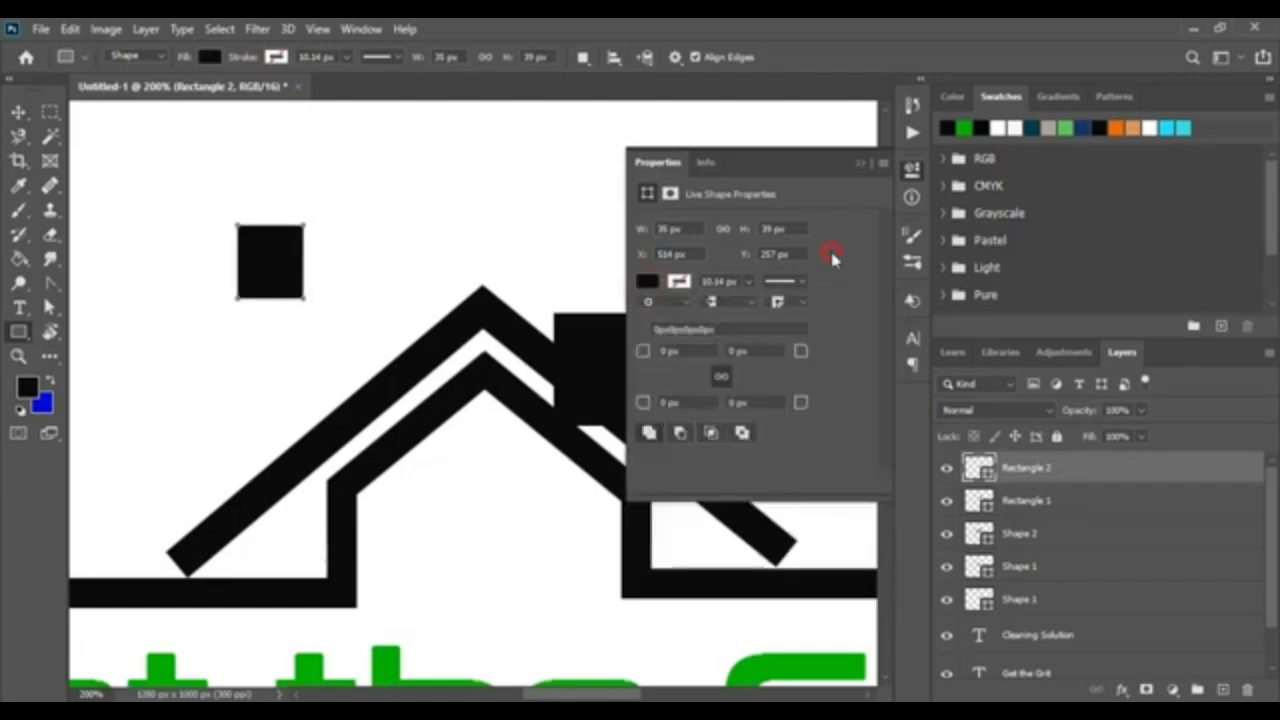
- Unlink the small rectangle's corner radii and round only its two top corners with a 20 px radius
left_click(722, 379)
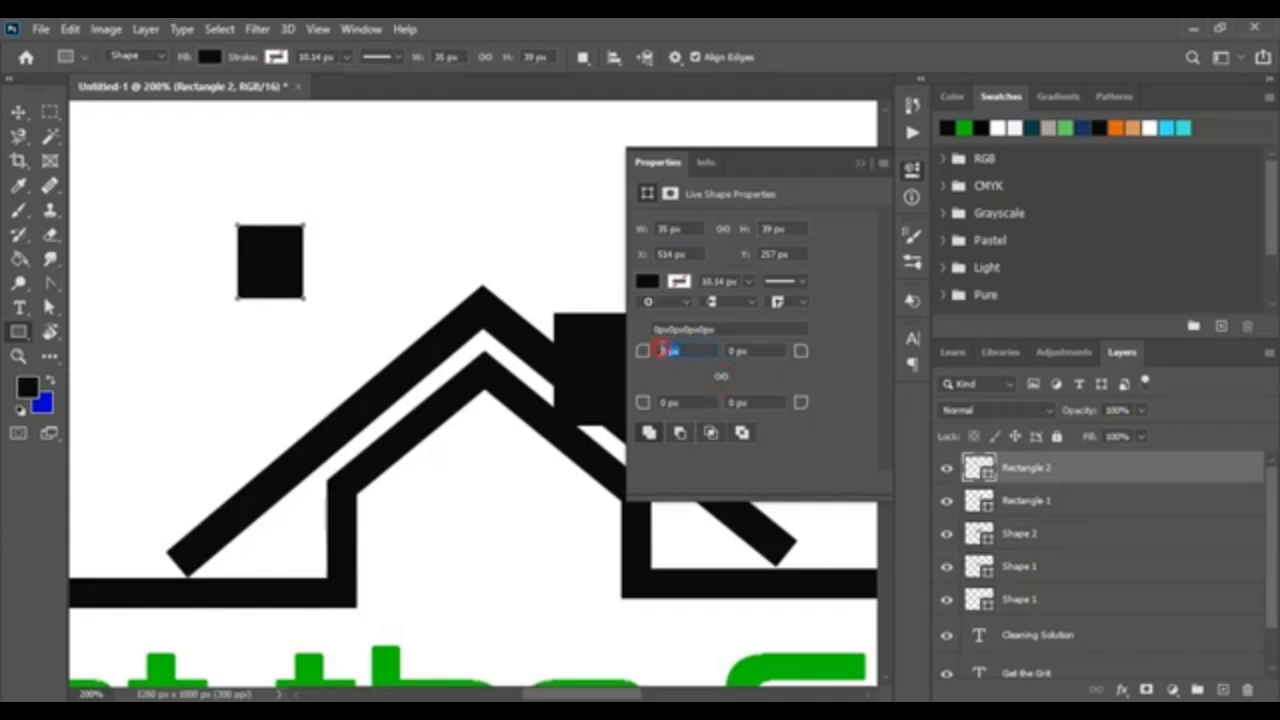
type("20")
left_click(761, 353)
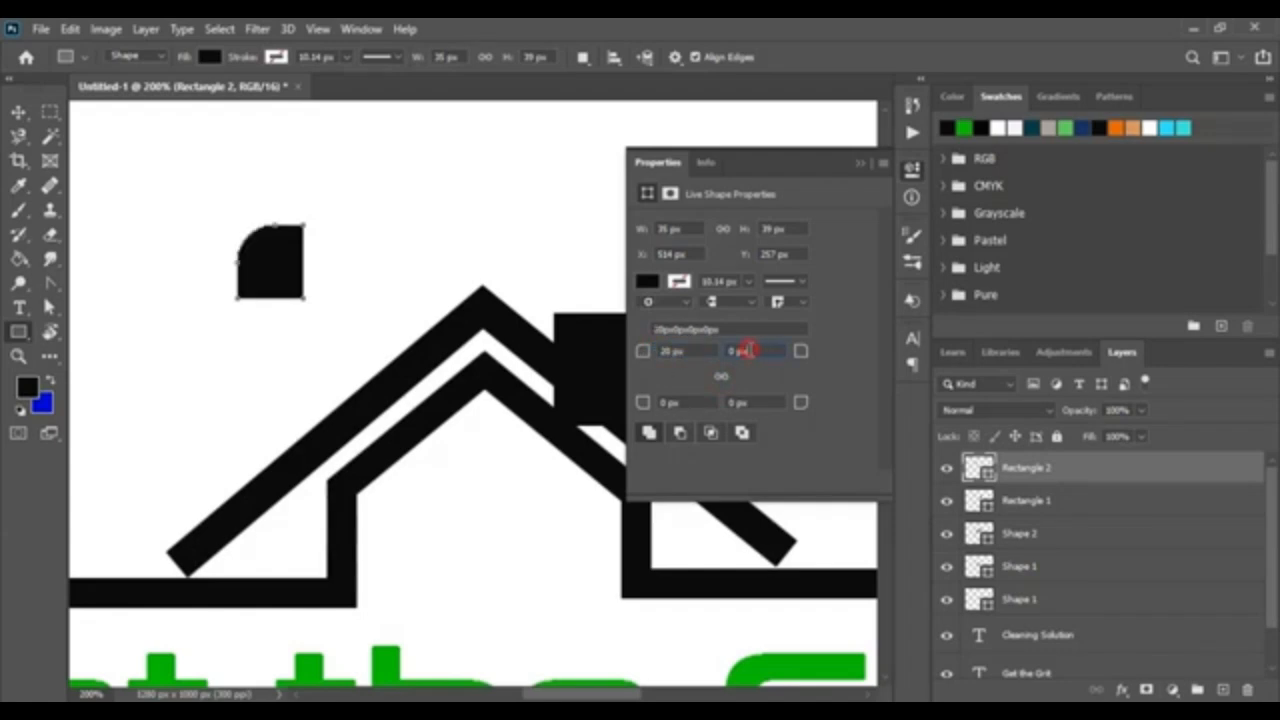
type("20")
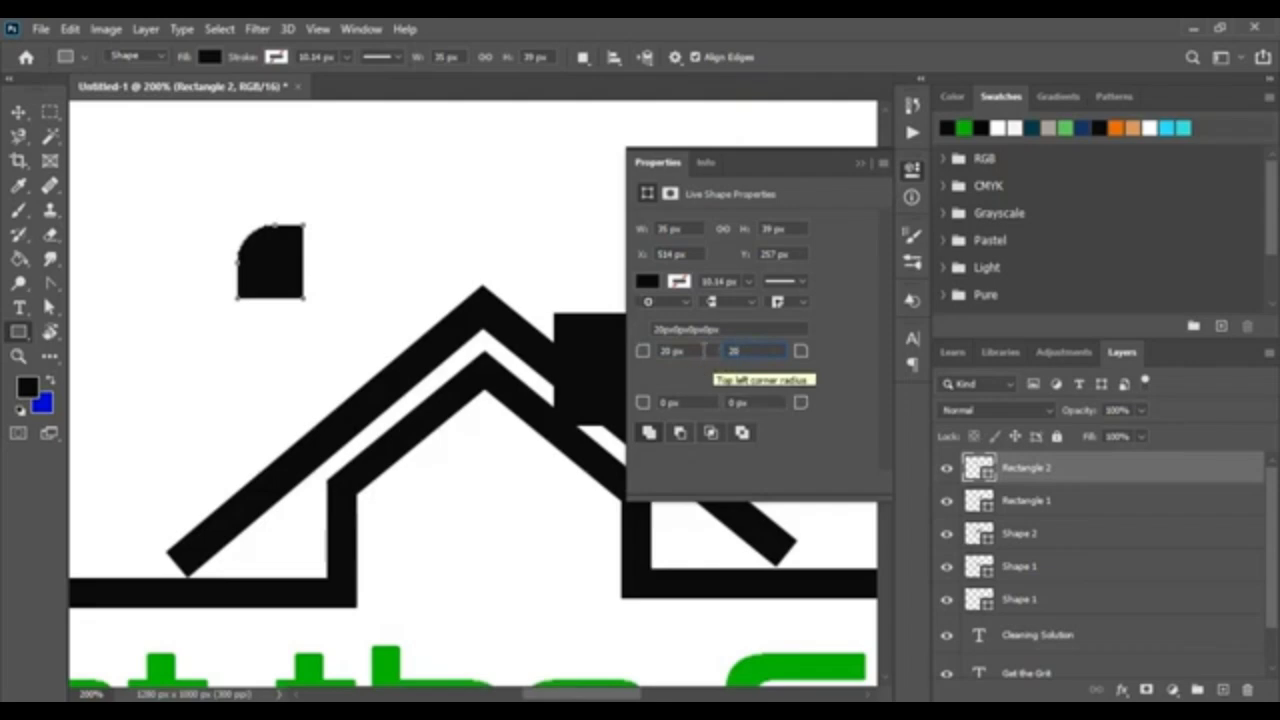
left_click(703, 350)
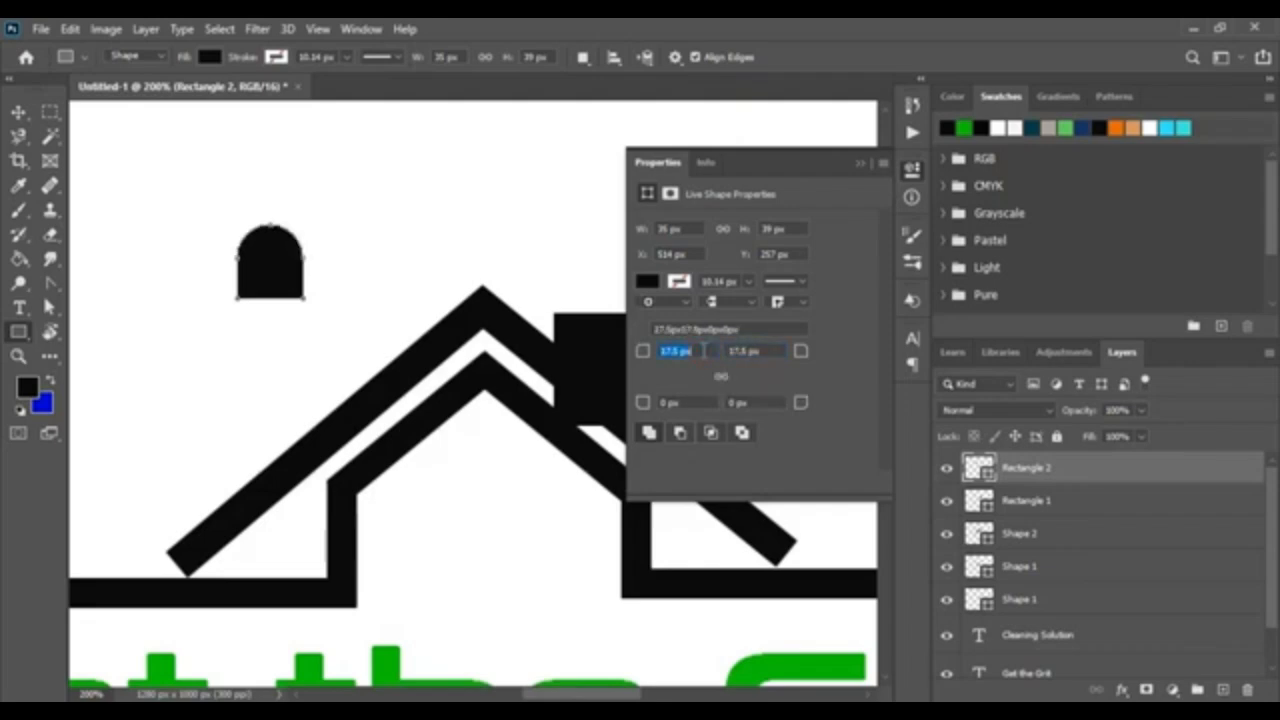
left_click(858, 163)
left_click(18, 112)
left_click(358, 207)
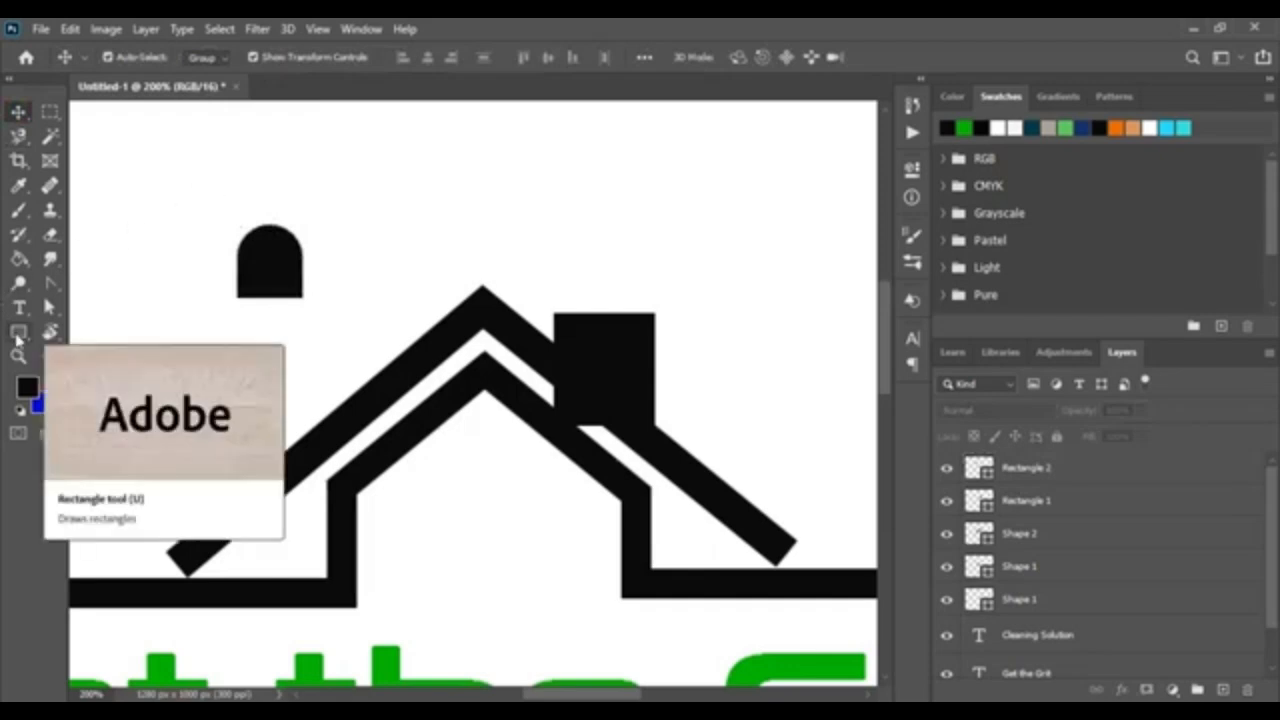
- Draw a vertical rectangle about 3 by 68 px across the arched shape, fill it green, and deselect it
left_click(17, 336)
left_click_drag(263, 205, 266, 330)
left_click(648, 282)
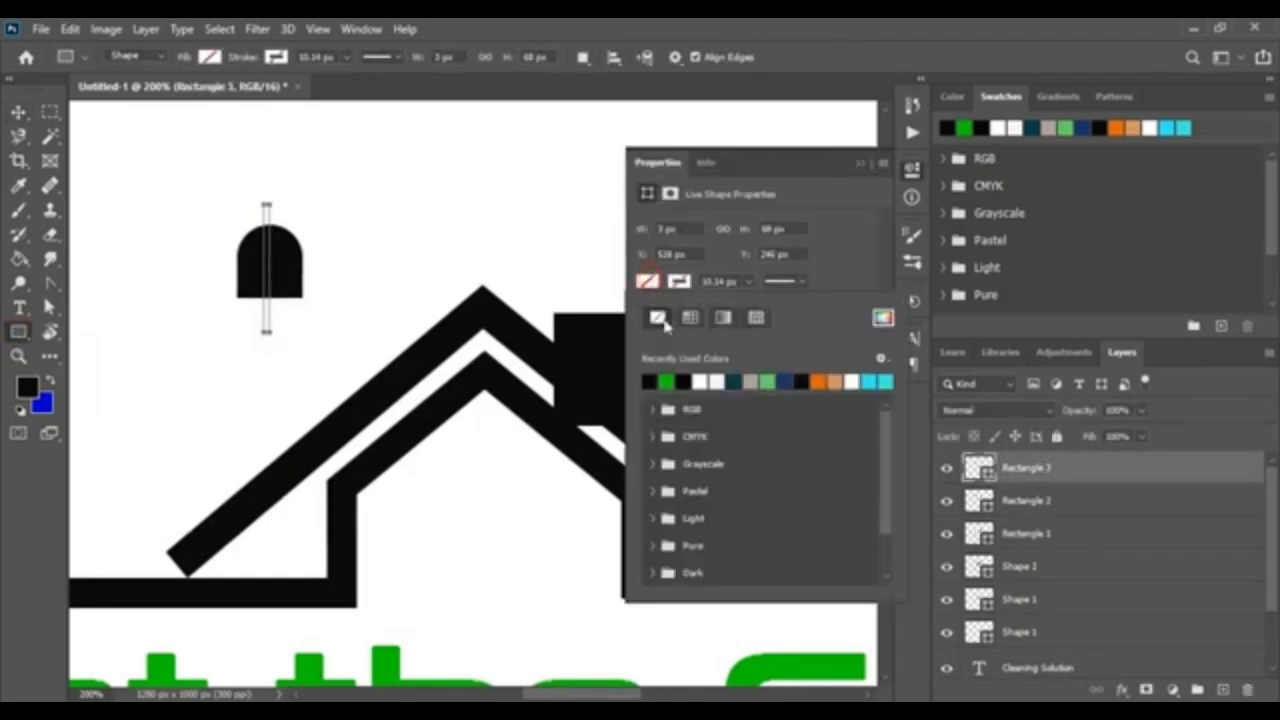
left_click(667, 380)
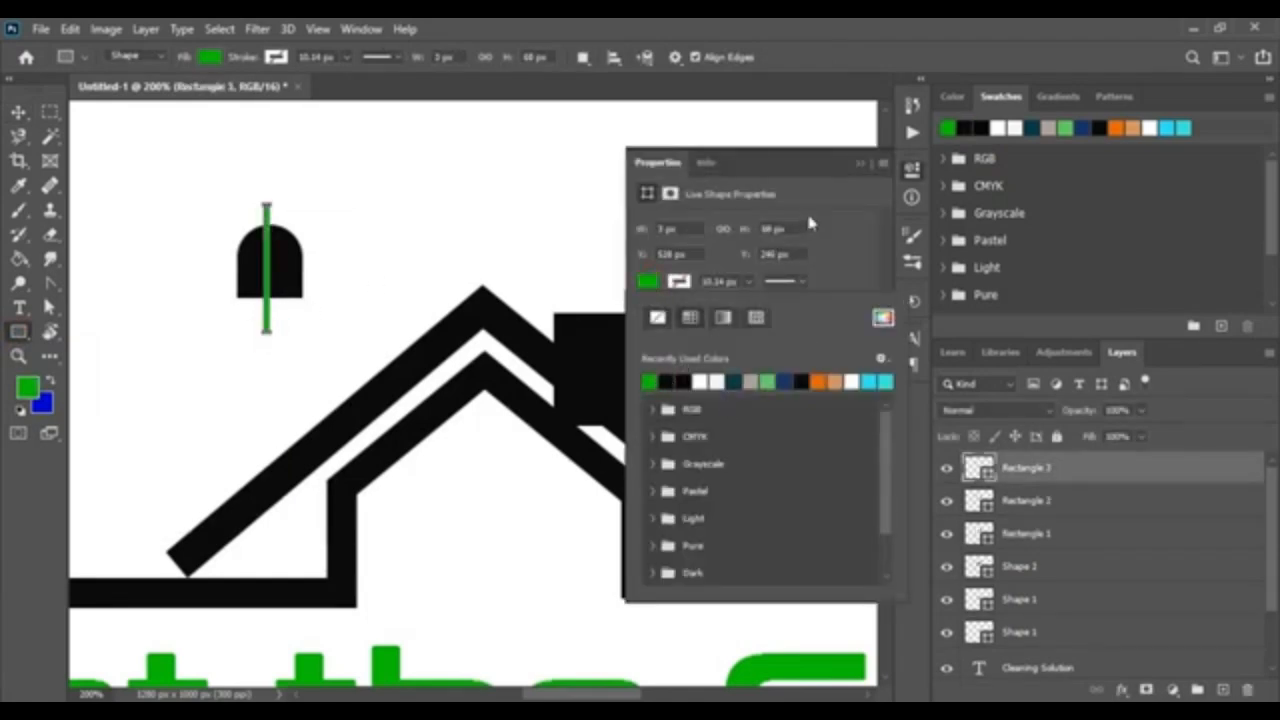
left_click(863, 165)
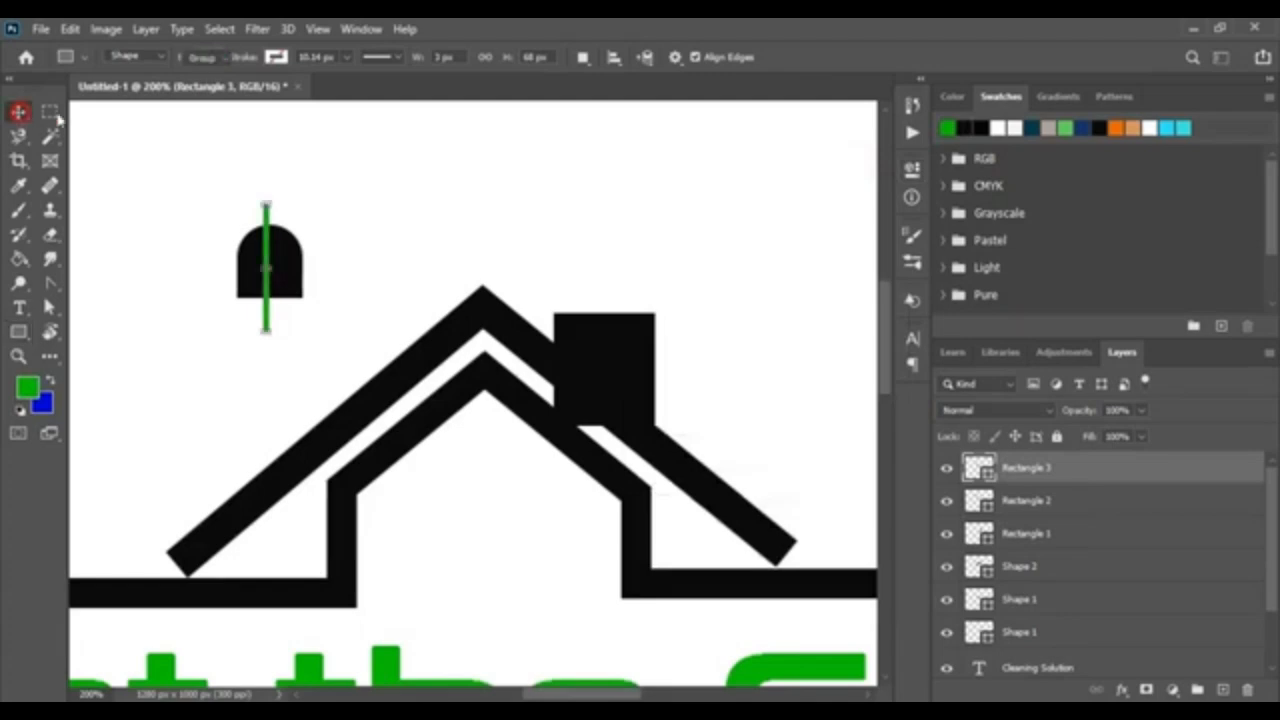
left_click(18, 111)
left_click(428, 214)
- Centre the green bar on the arched shape and add a copy rotated 90° as a horizontal crossbar
left_click(18, 355)
left_click_drag(212, 188, 354, 360)
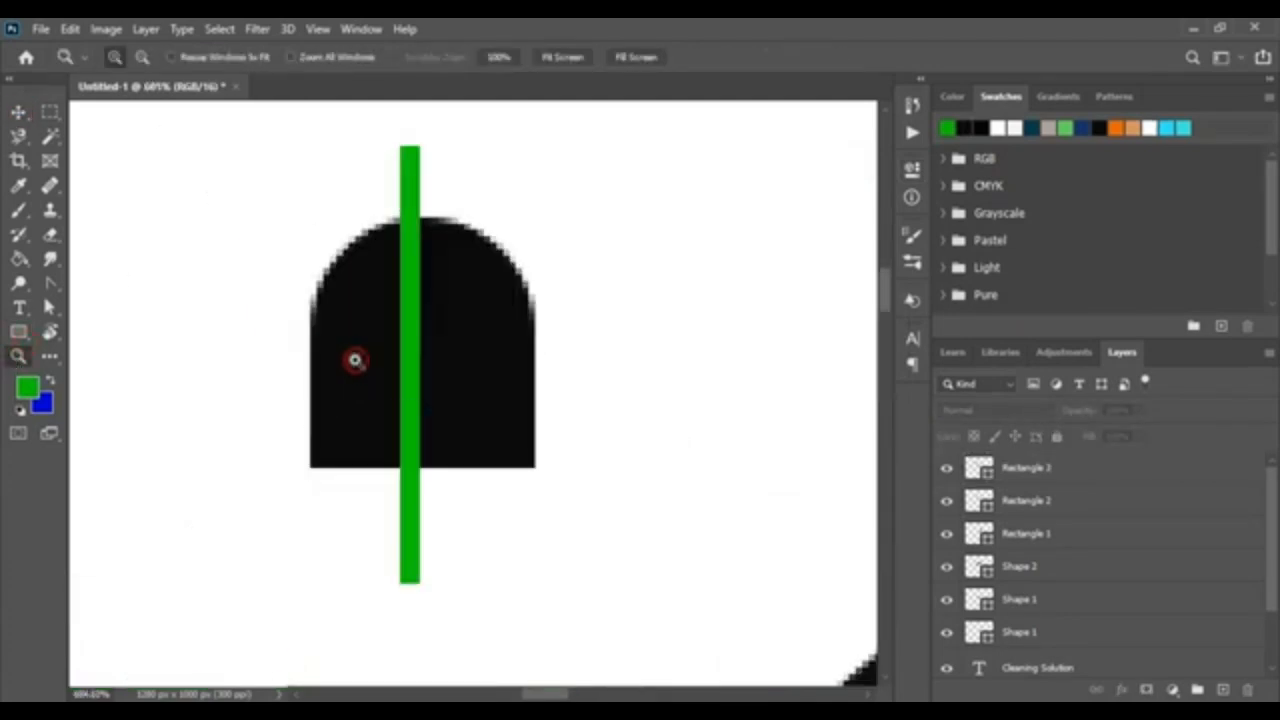
left_click(18, 111)
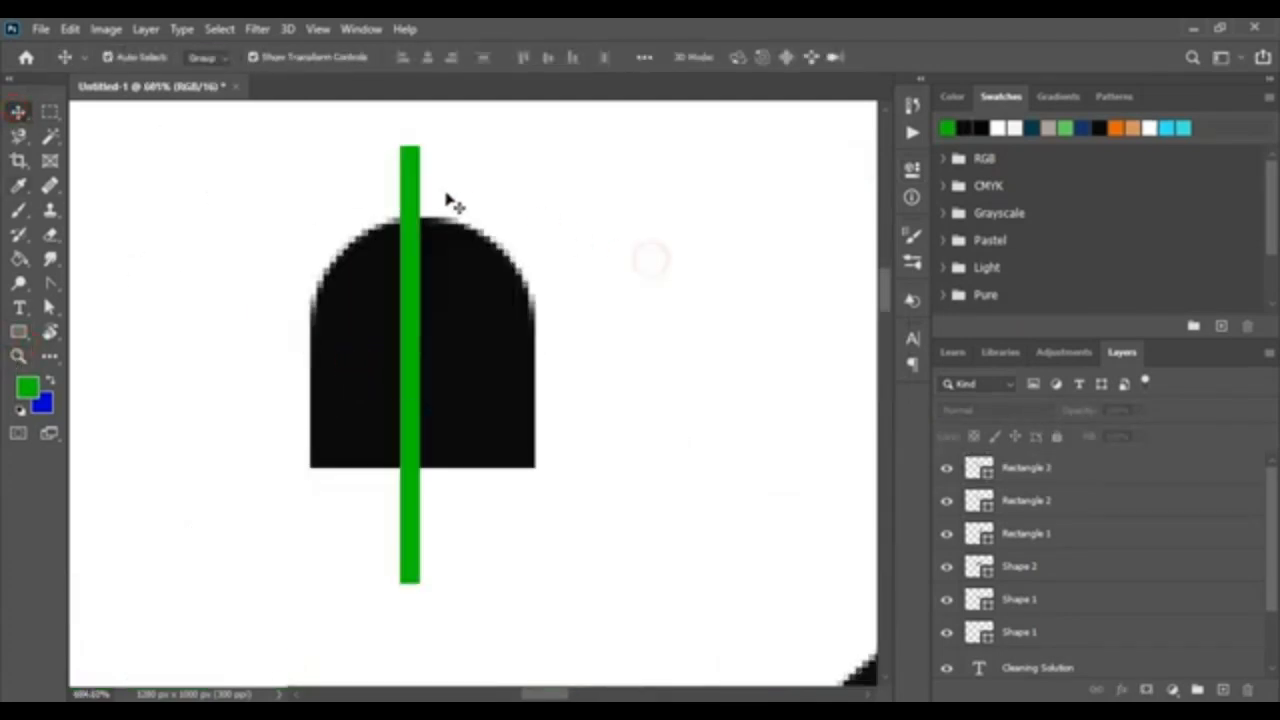
left_click_drag(414, 191, 367, 200)
key("alt")
key("ctrl+t")
left_click_drag(397, 157, 523, 369)
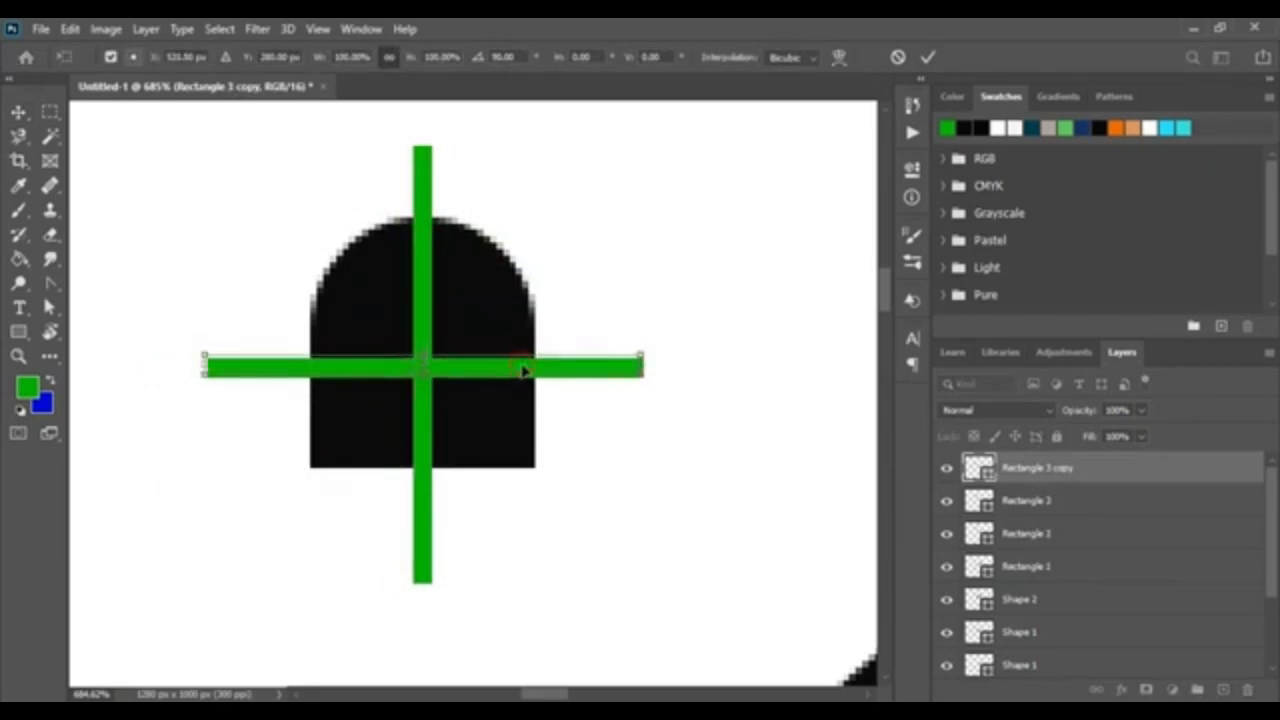
left_click(928, 57)
left_click(663, 229, "shift")
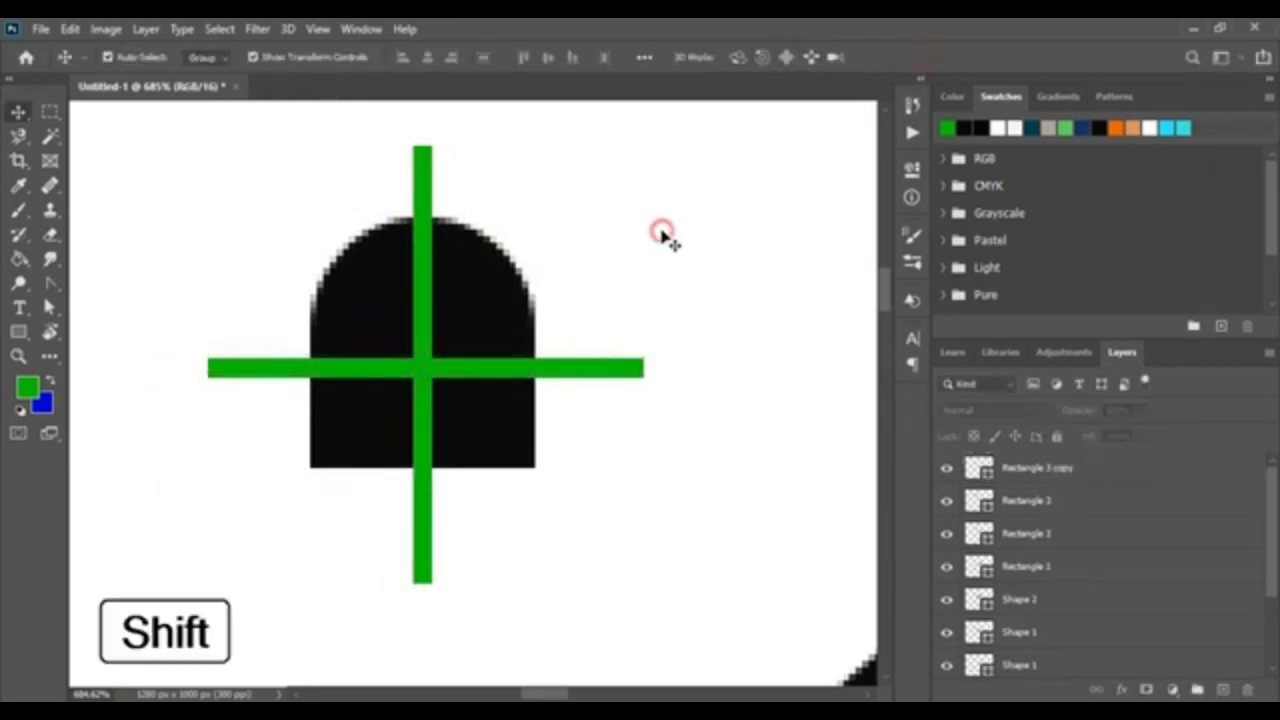
- Subtract the vertical green bar from the black arched shape using Subtract Front Shape
left_click(425, 195, "shift")
left_click(482, 293, "shift")
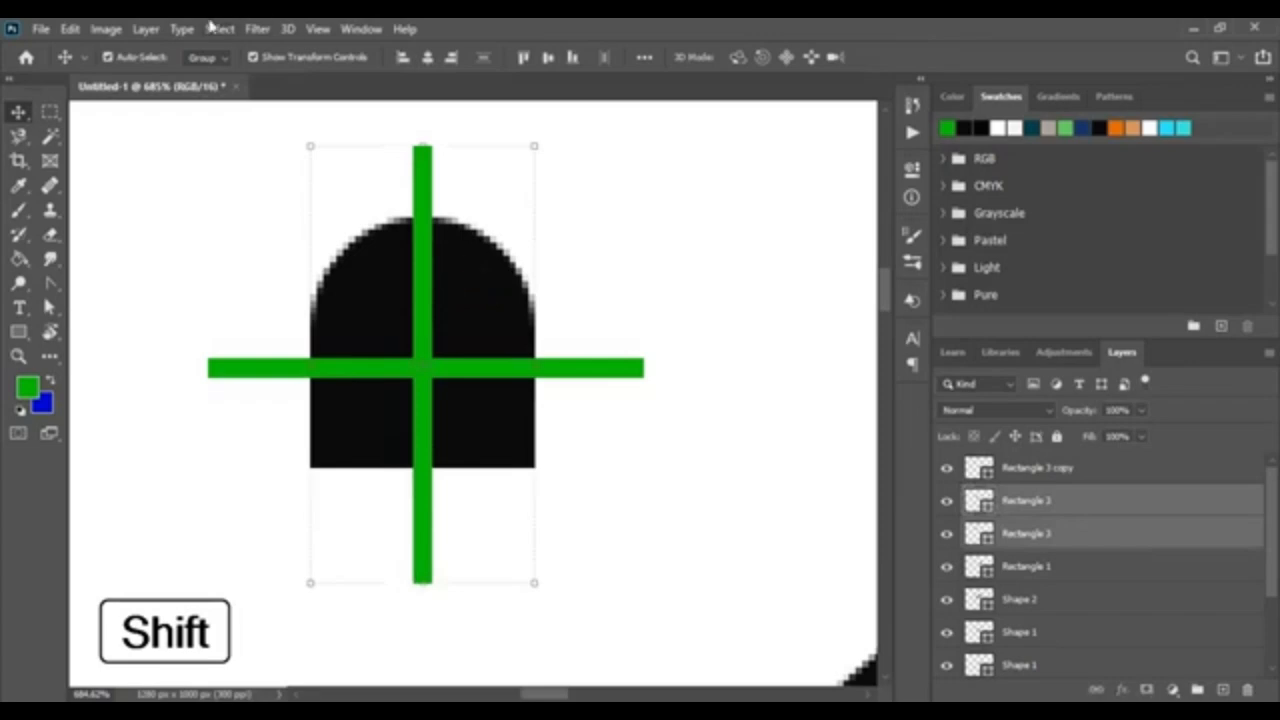
left_click(138, 29)
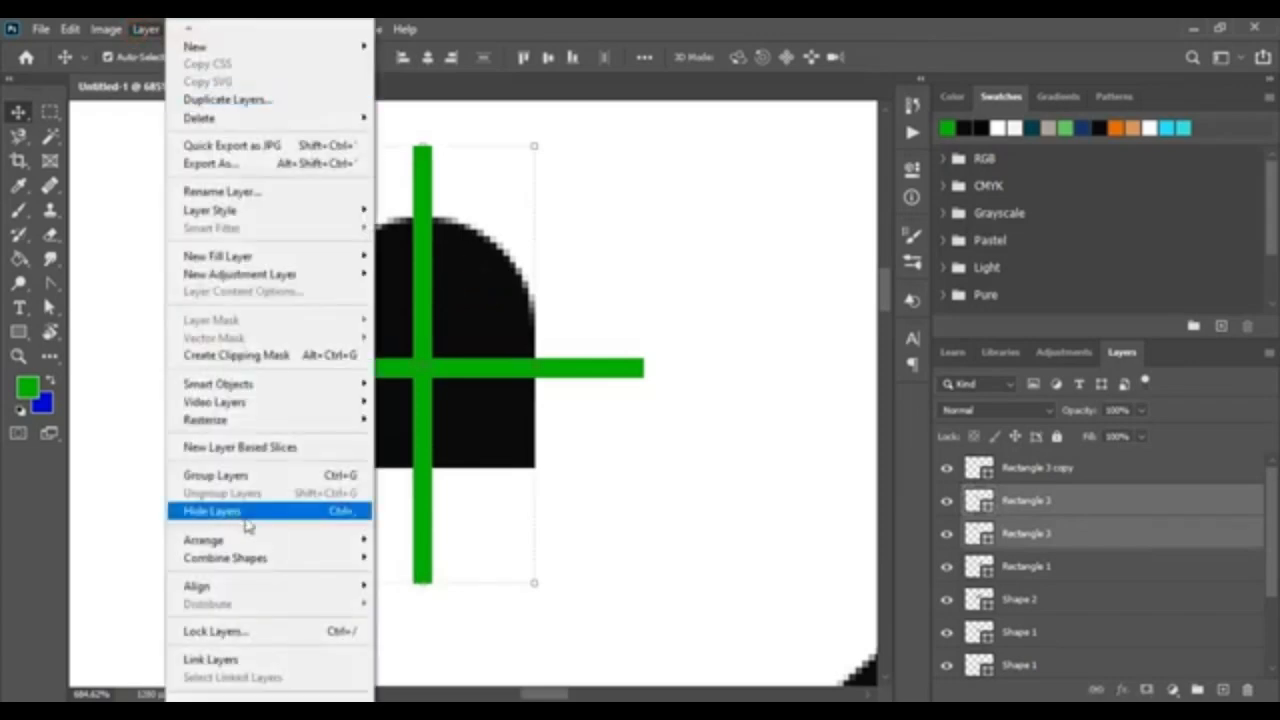
mouse_move(285, 572)
left_click(445, 574)
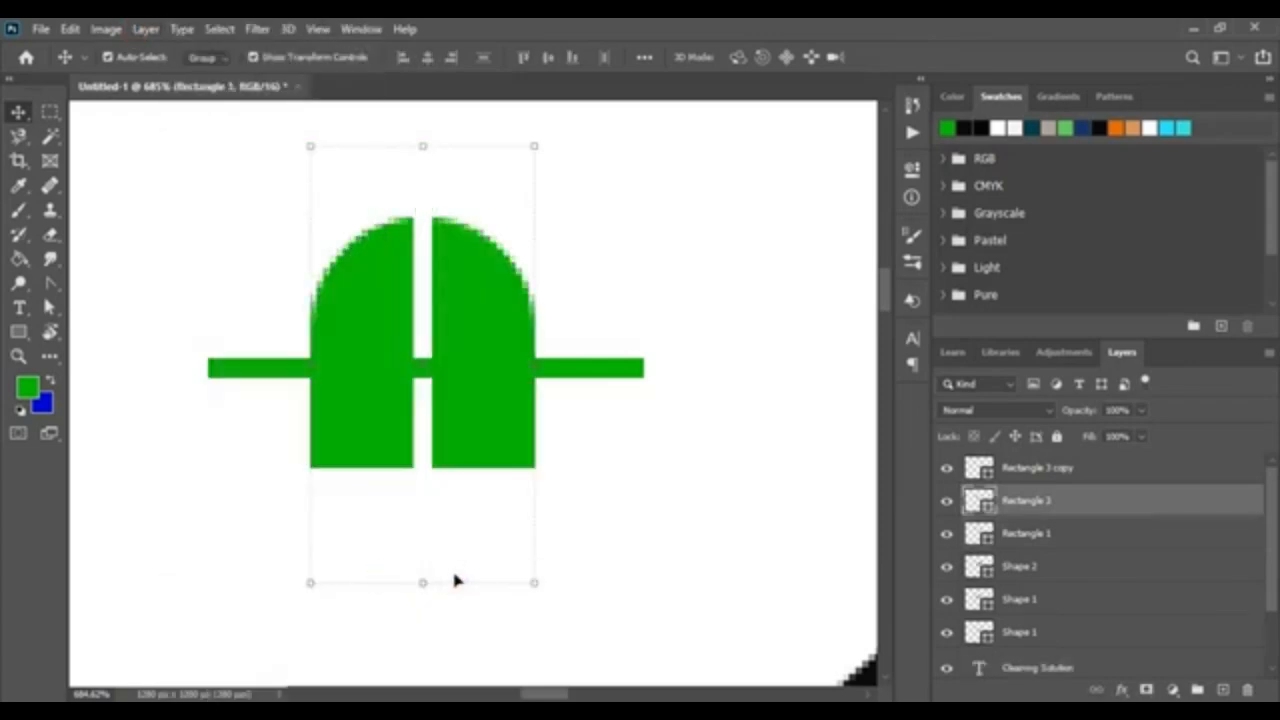
- Subtract the horizontal bar from the arched shape to form four window panes, then deselect the result
left_click(603, 370)
left_click(392, 323, "shift")
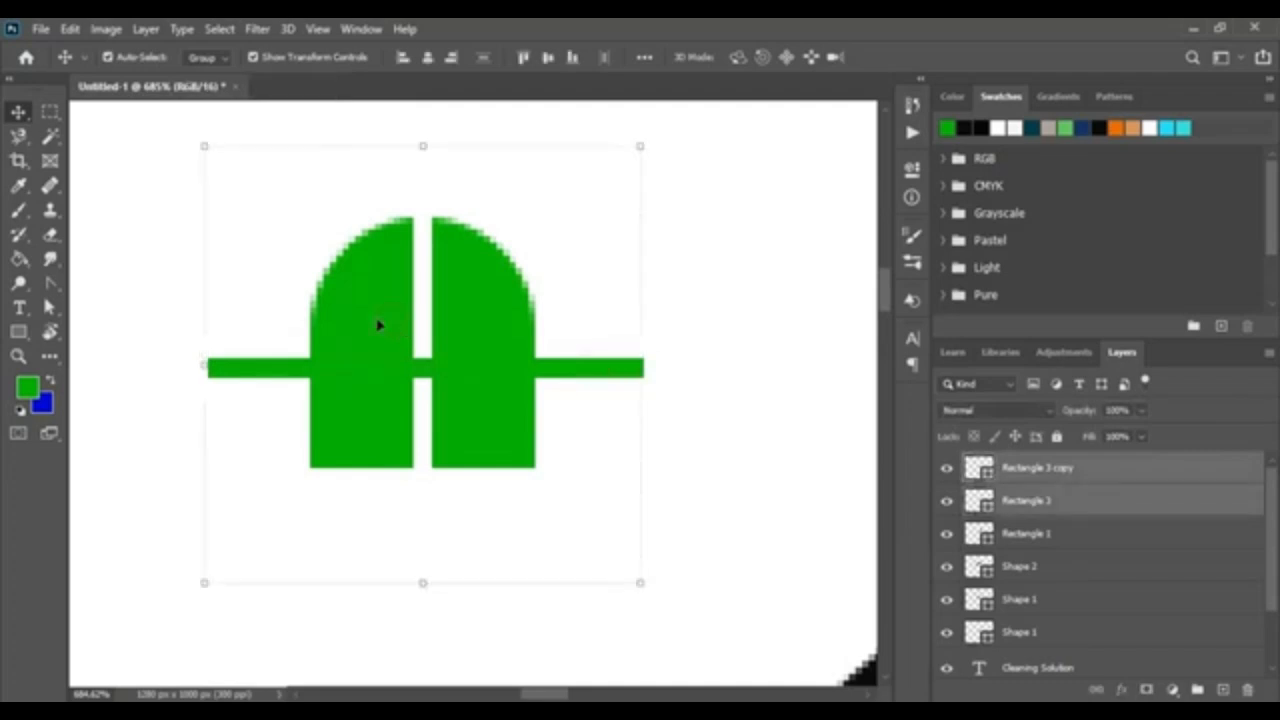
left_click(140, 29)
mouse_move(320, 558)
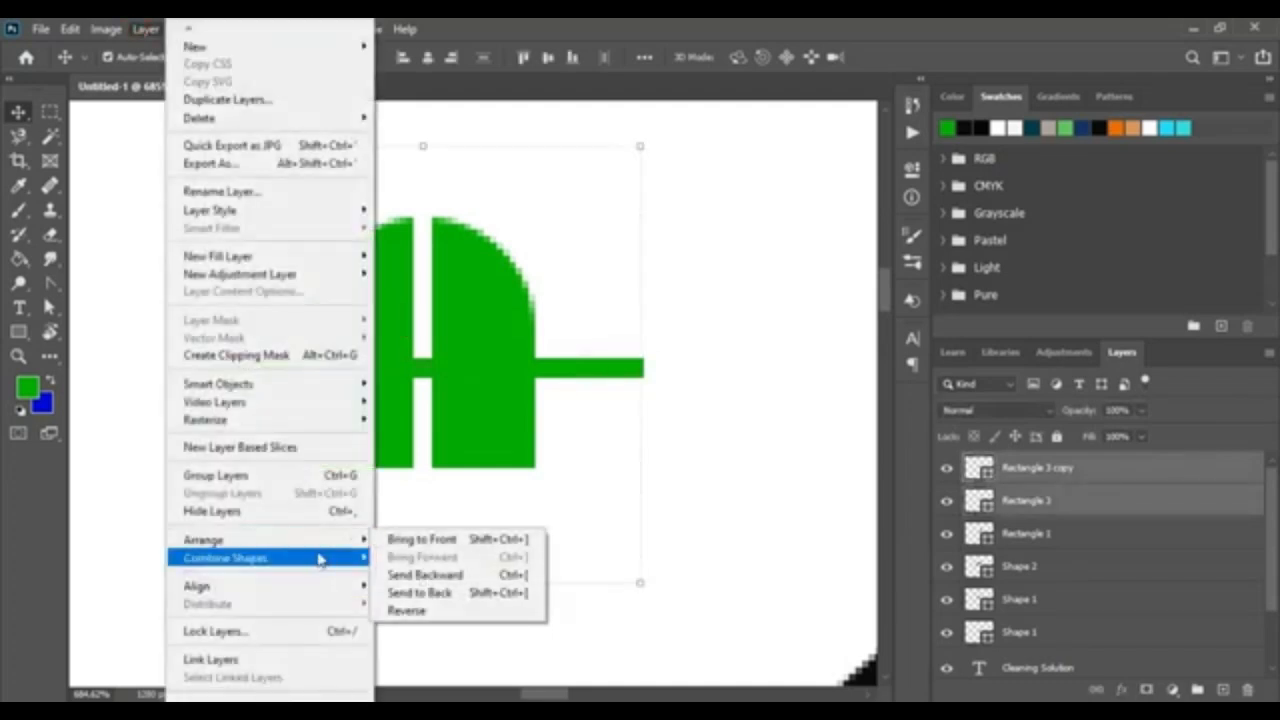
left_click(400, 574)
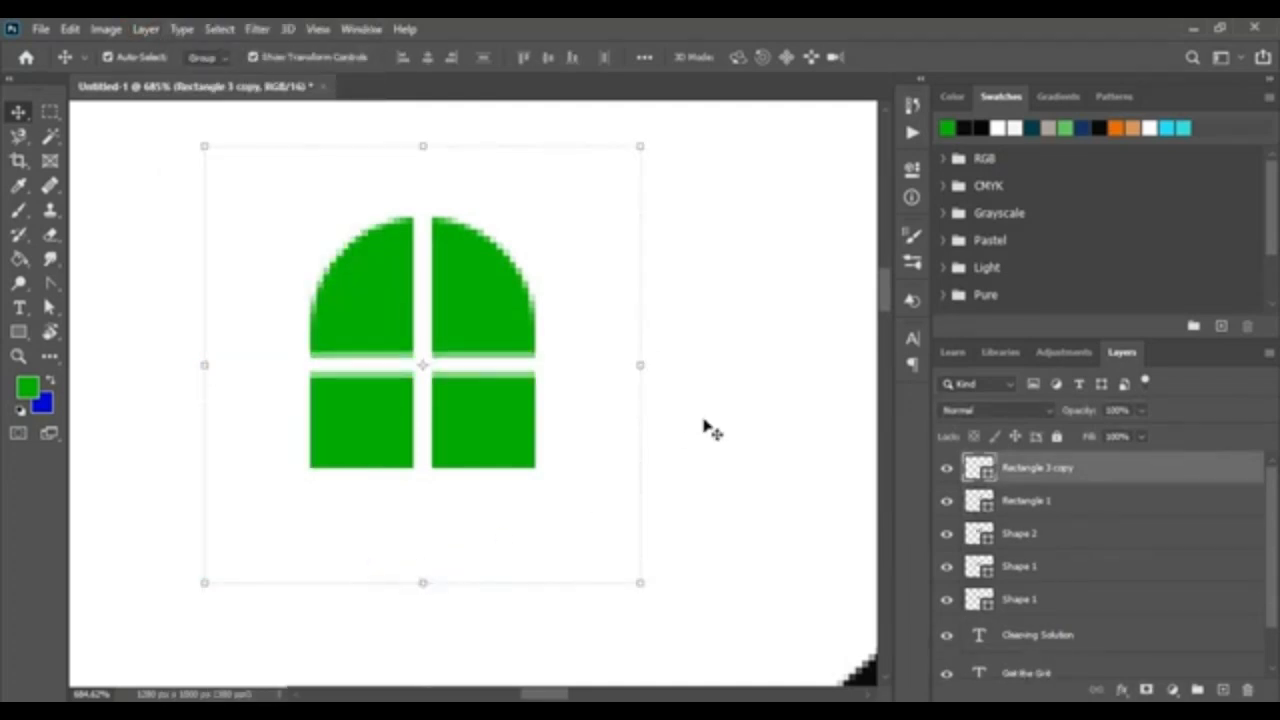
left_click(704, 422)
- Move the green window inside the house outline under the inner roof and scale it to about 122%
key("ctrl+minus")
key("ctrl+minus")
key("ctrl+minus")
key("ctrl+minus")
key("ctrl+minus")
key("ctrl+minus")
key("ctrl+minus")
left_click_drag(471, 315, 541, 379)
key("ctrl+t")
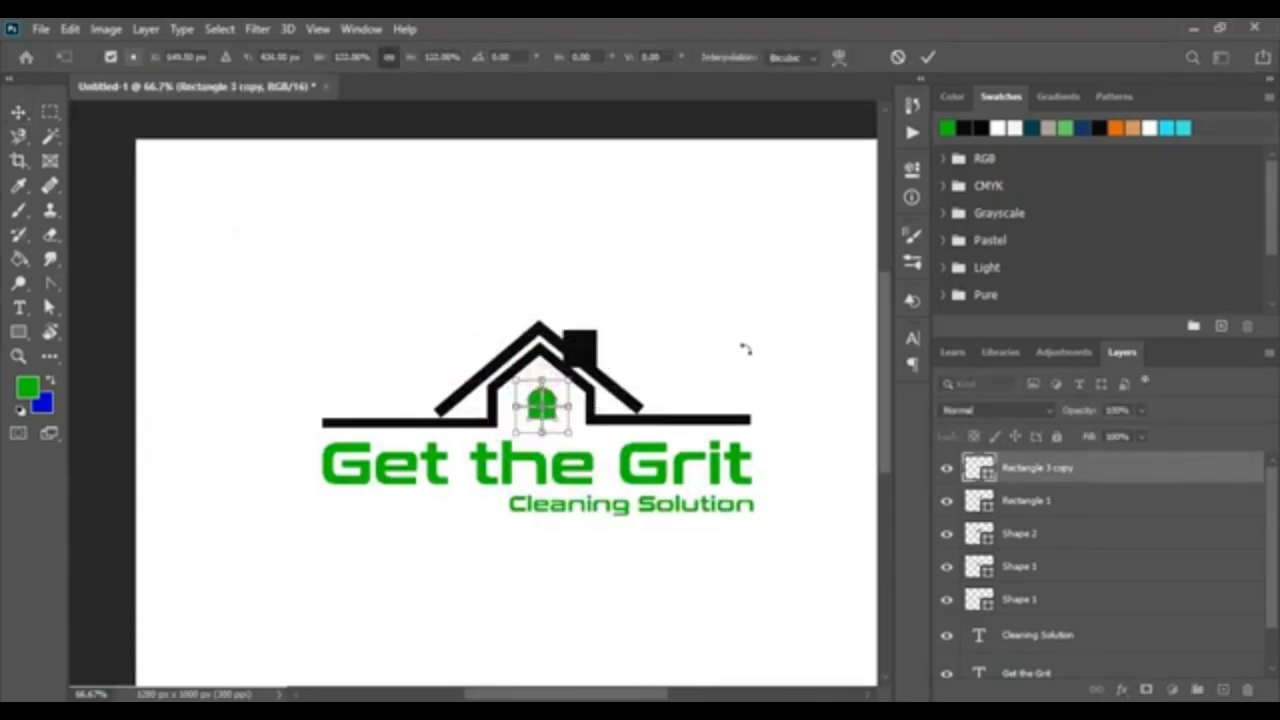
left_click(929, 58)
- Nudge the window down slightly within the house outline and deselect it
key("Down")
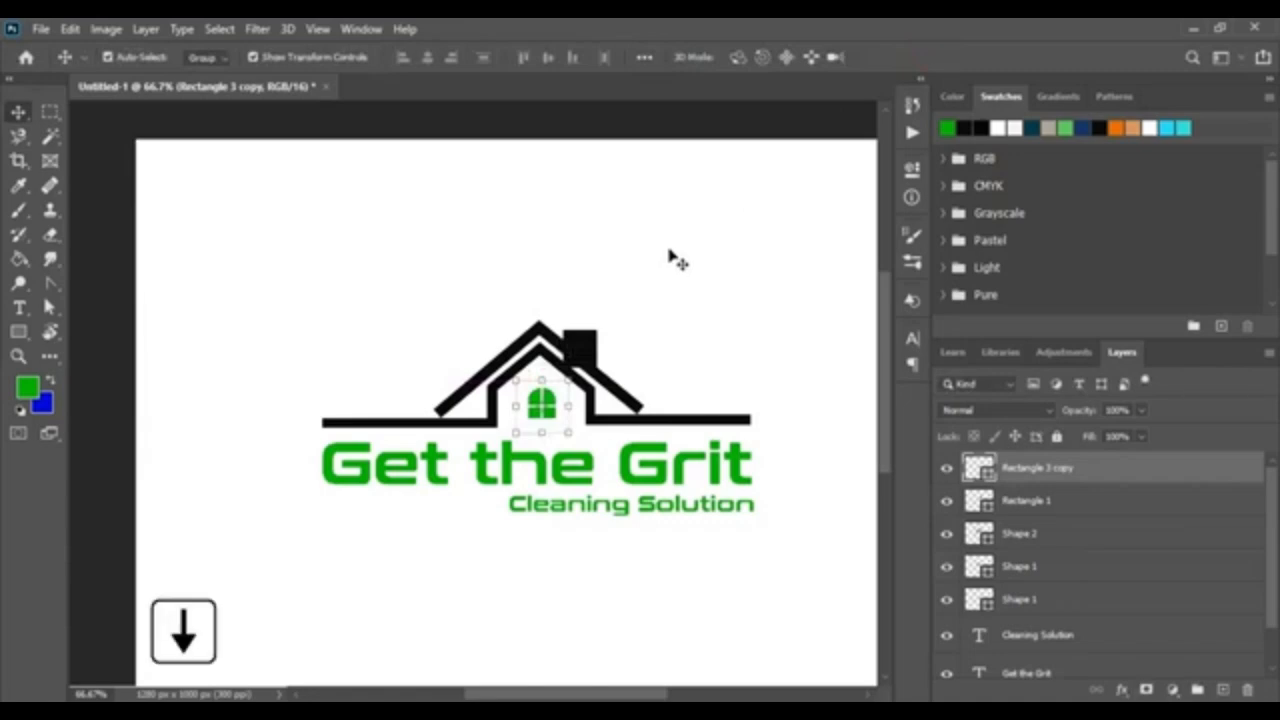
key("Down")
key("Down")
key("Down")
key("Down")
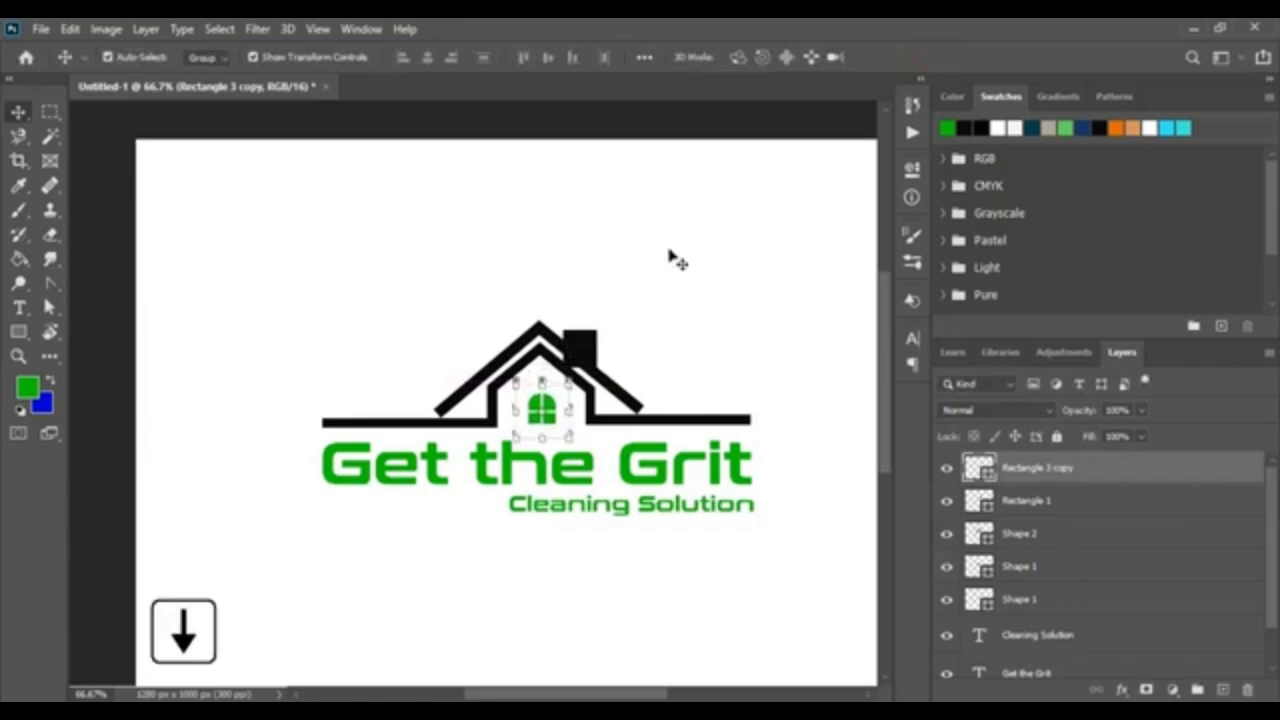
key("Down")
key("Down")
left_click(669, 255)
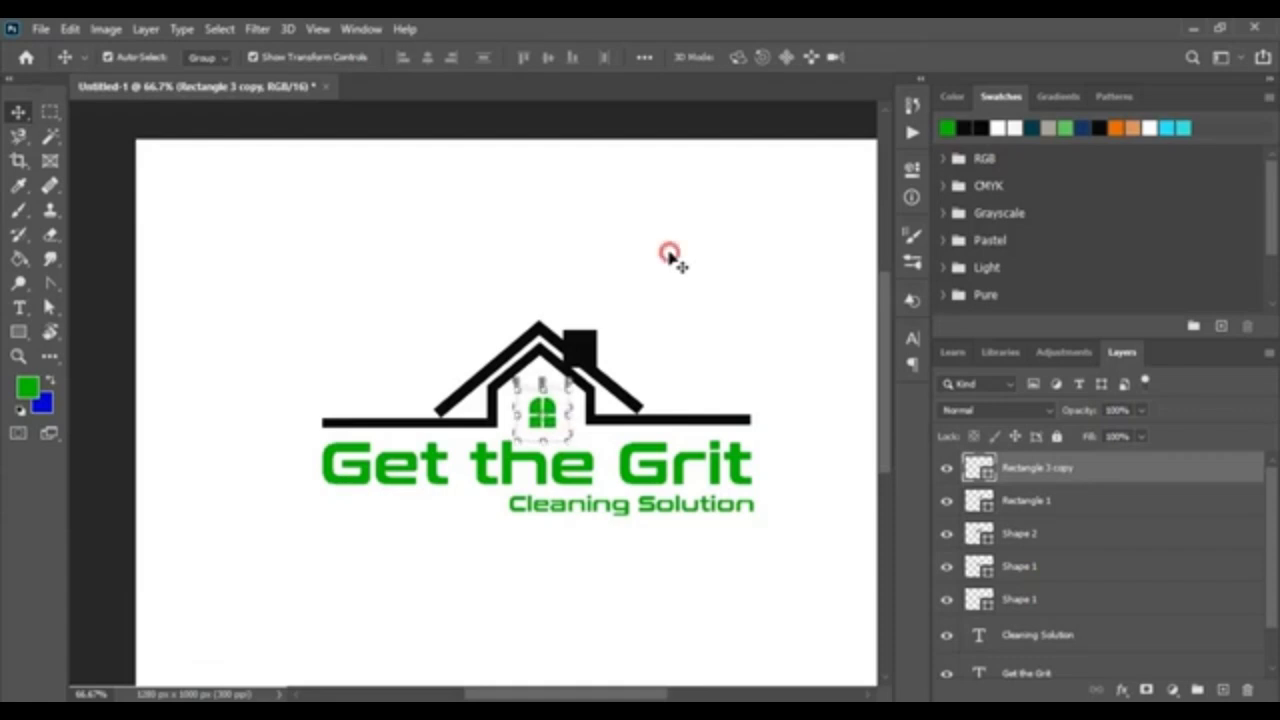
- Scale the chimney rectangle to about 119% width and 109% height over the right roof slope, and deselect it
key("ctrl+plus")
key("ctrl+plus")
left_click(593, 243)
left_click_drag(593, 243, 649, 289)
key("ctrl+t")
key("shift")
left_click_drag(583, 331, 583, 343)
left_click_drag(653, 281, 632, 380)
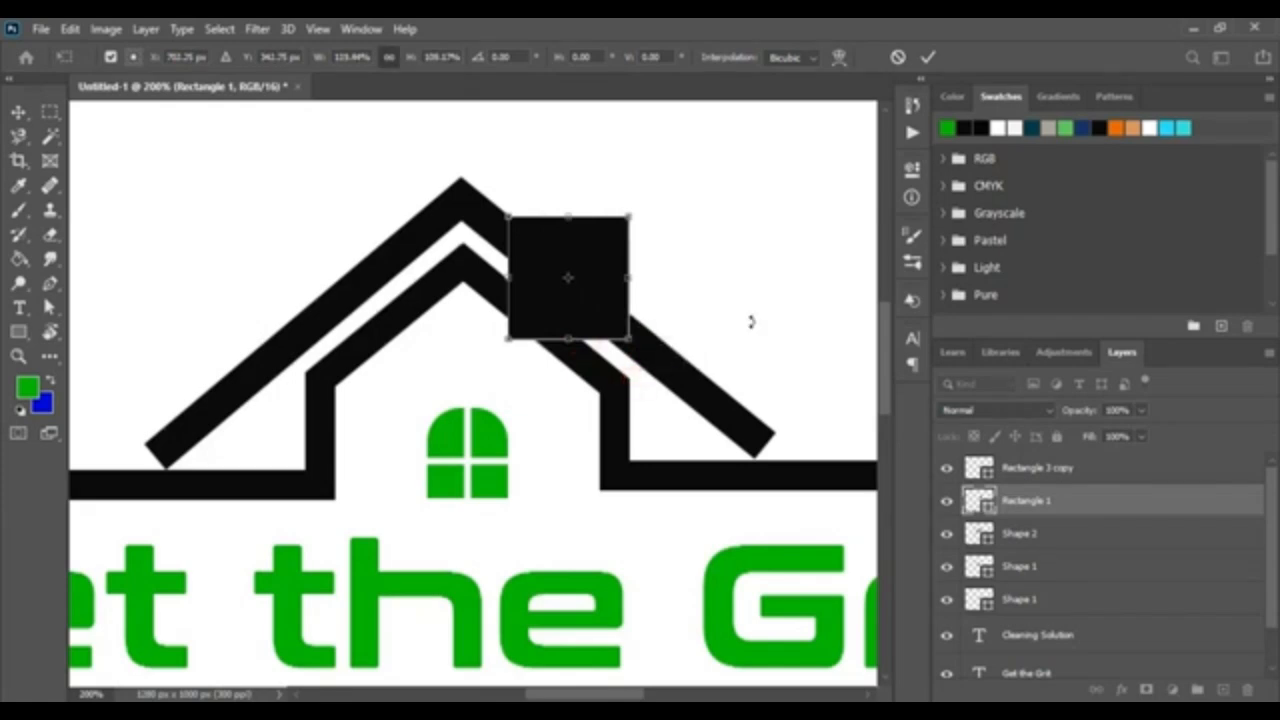
left_click(927, 58)
left_click(757, 238)
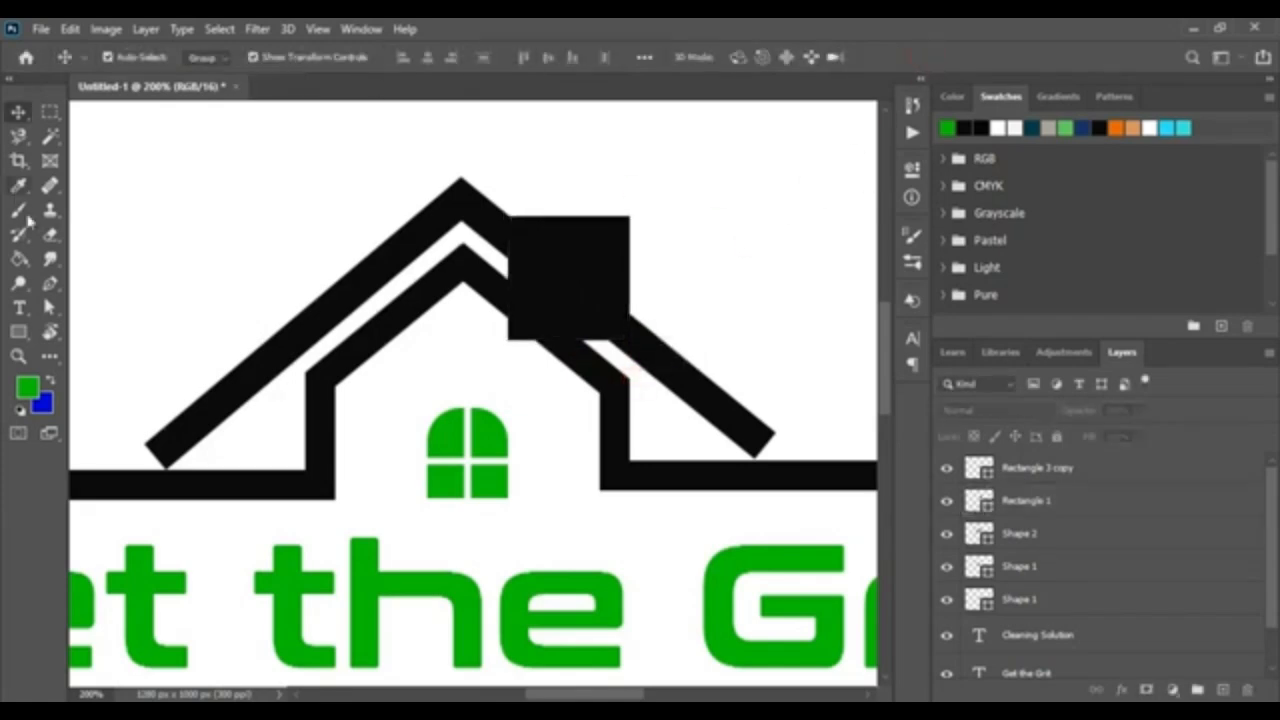
- Draw a four-point Pen shape about 103 by 90 px over the chimney's lower part along the outer roof slope and fill it light blue
left_click(50, 283)
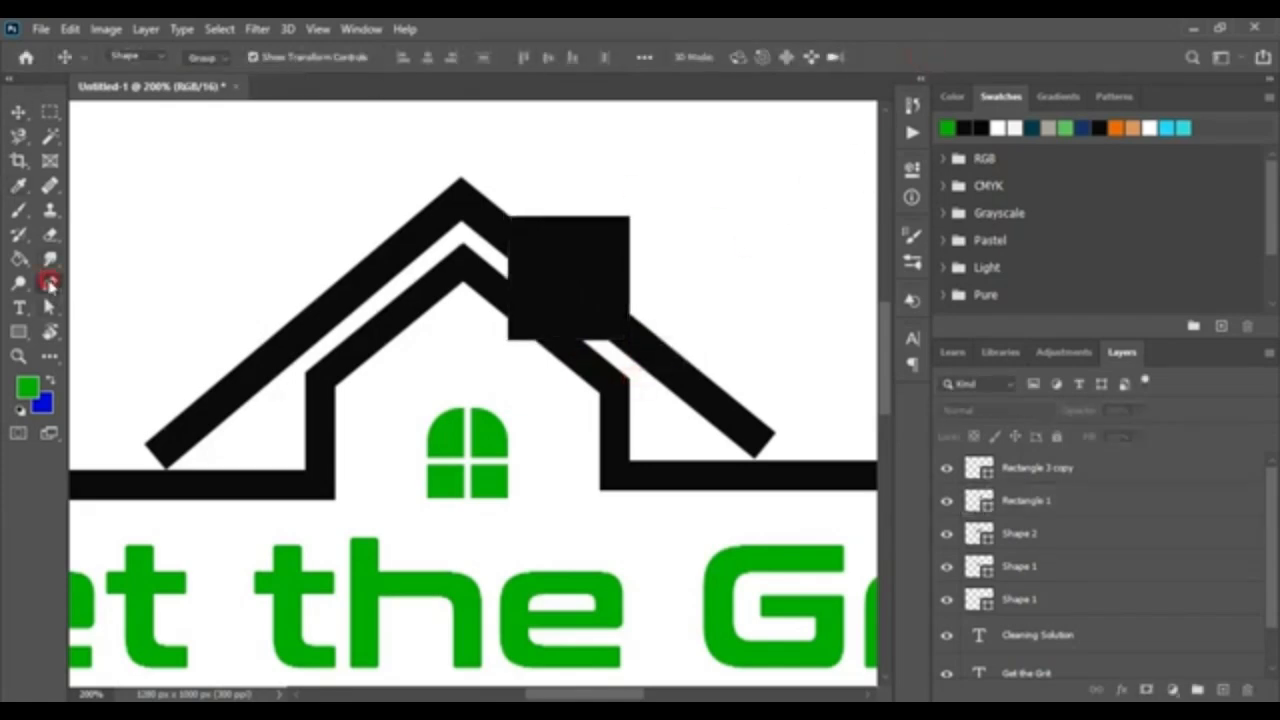
left_click(487, 219)
left_click(643, 347)
left_click(546, 386)
left_click(450, 348)
left_click(487, 220)
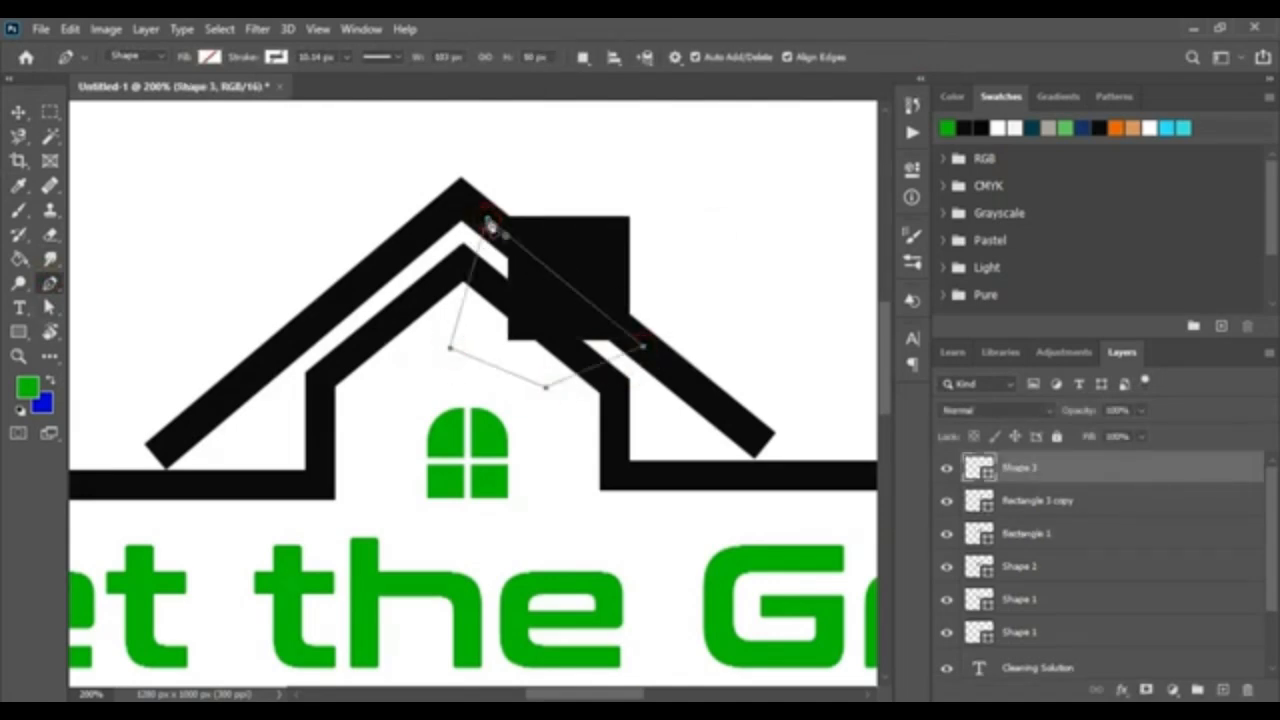
left_click(210, 57)
left_click(326, 157)
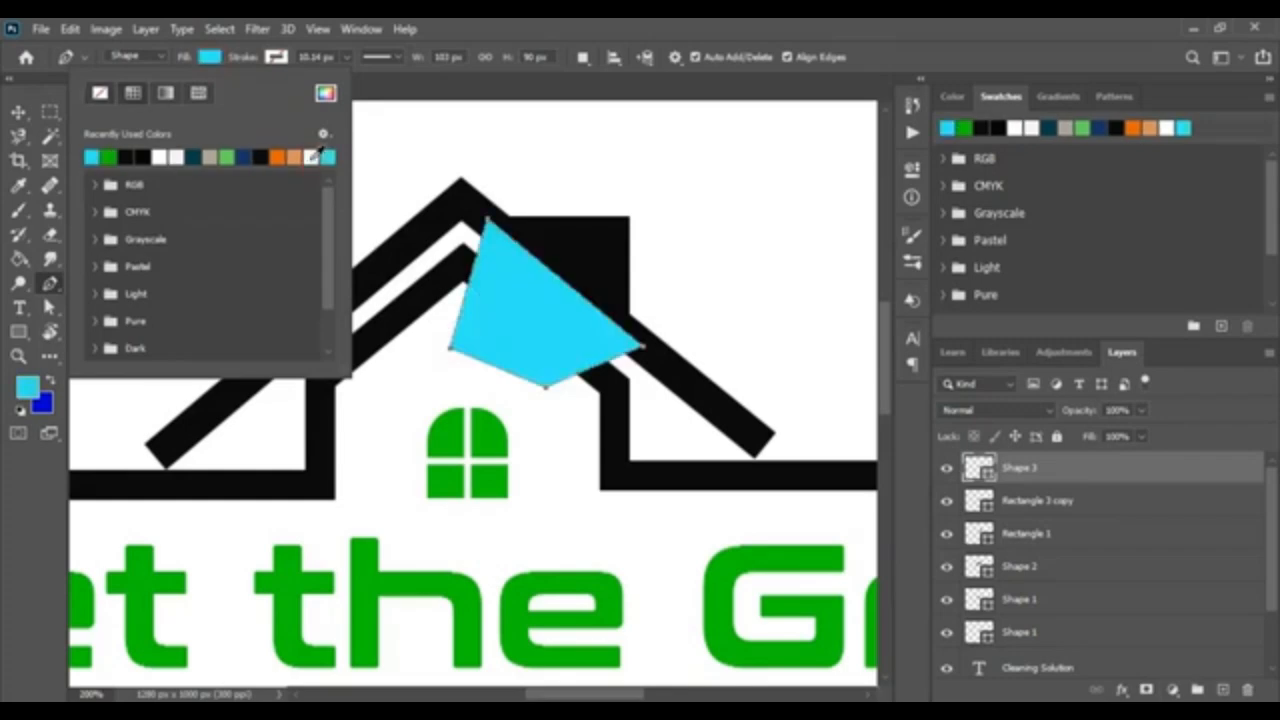
- Subtract the light blue shape from the chimney, recolour the remaining chimney black, and deselect it
left_click(18, 111)
left_click(578, 263, "ctrl+shift")
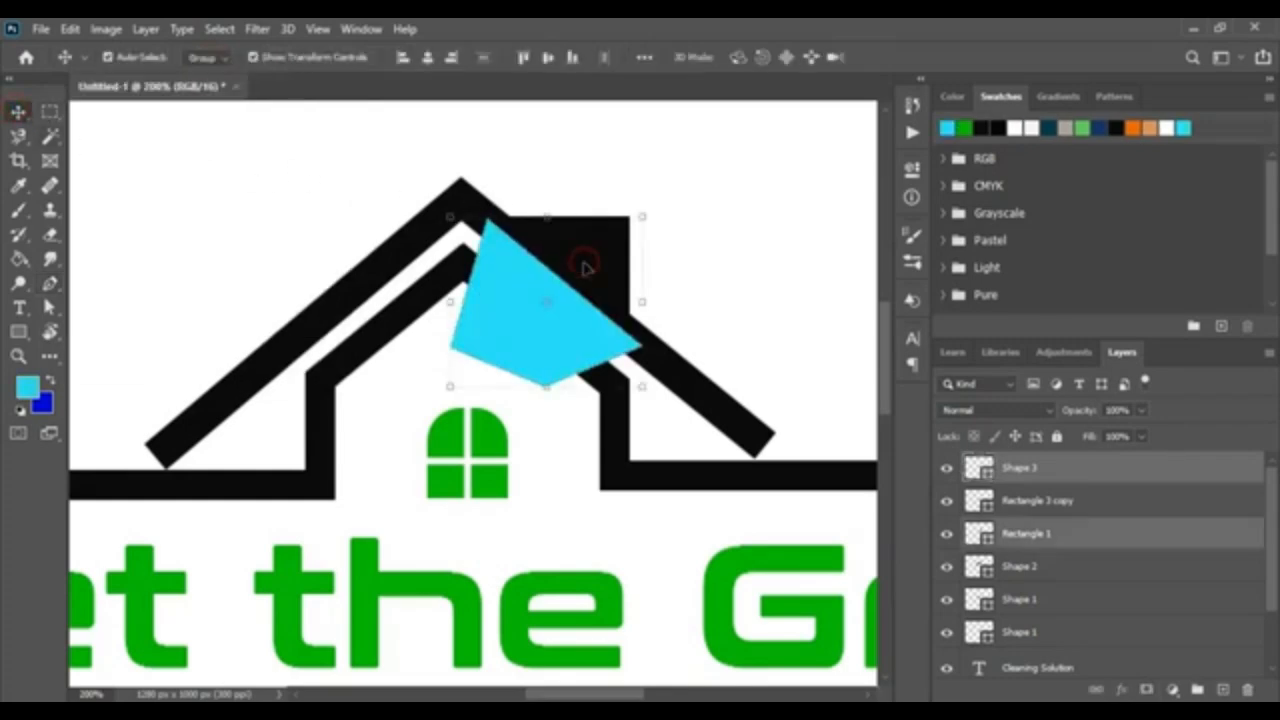
left_click(145, 28)
mouse_move(300, 560)
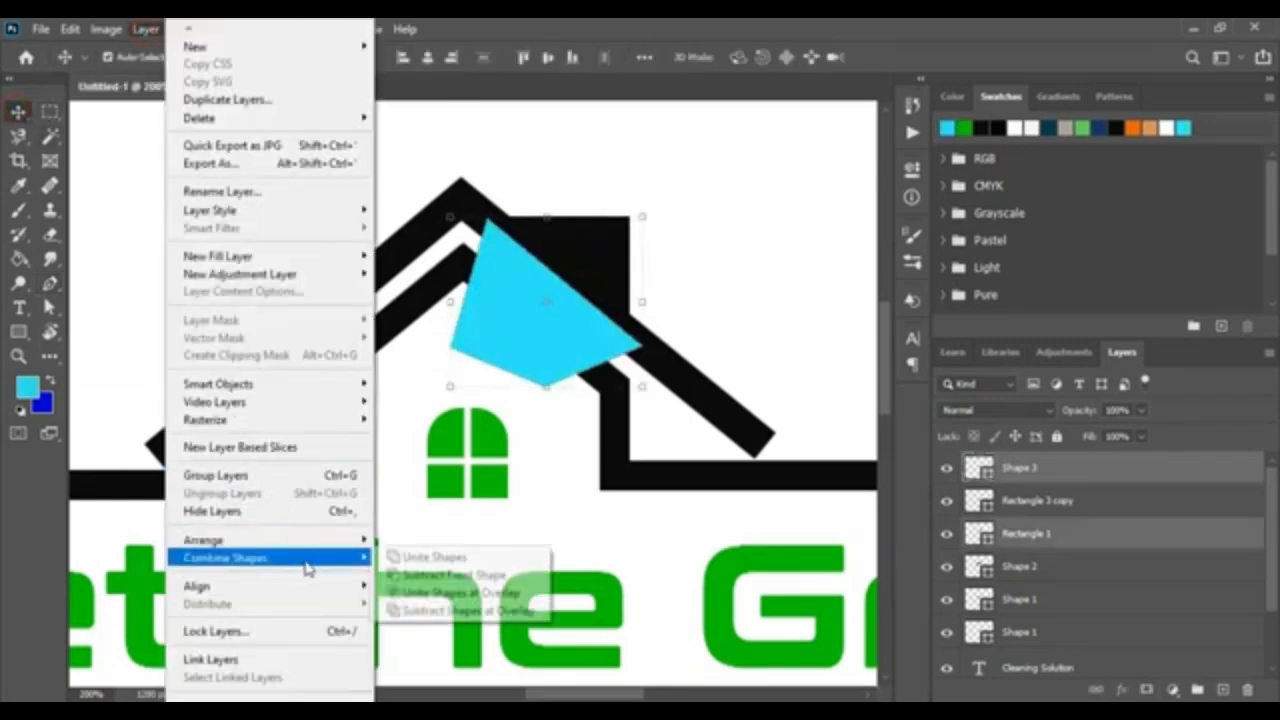
left_click(410, 575)
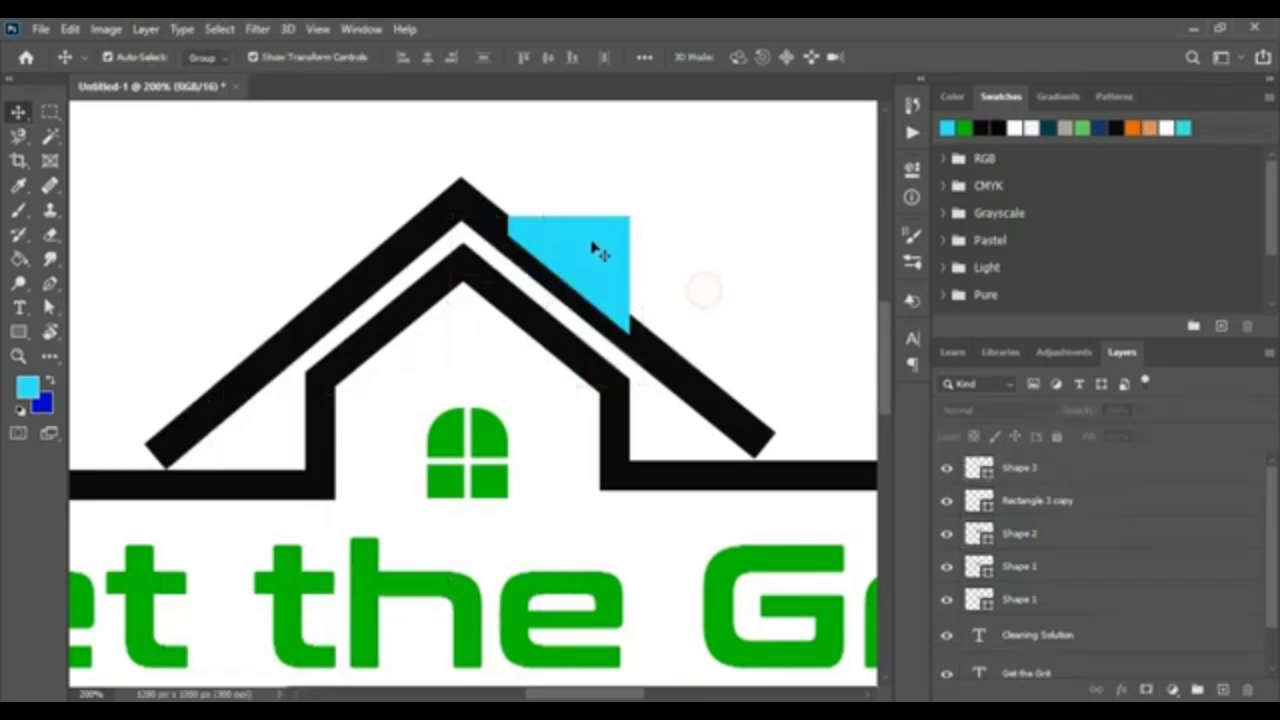
left_click(998, 127)
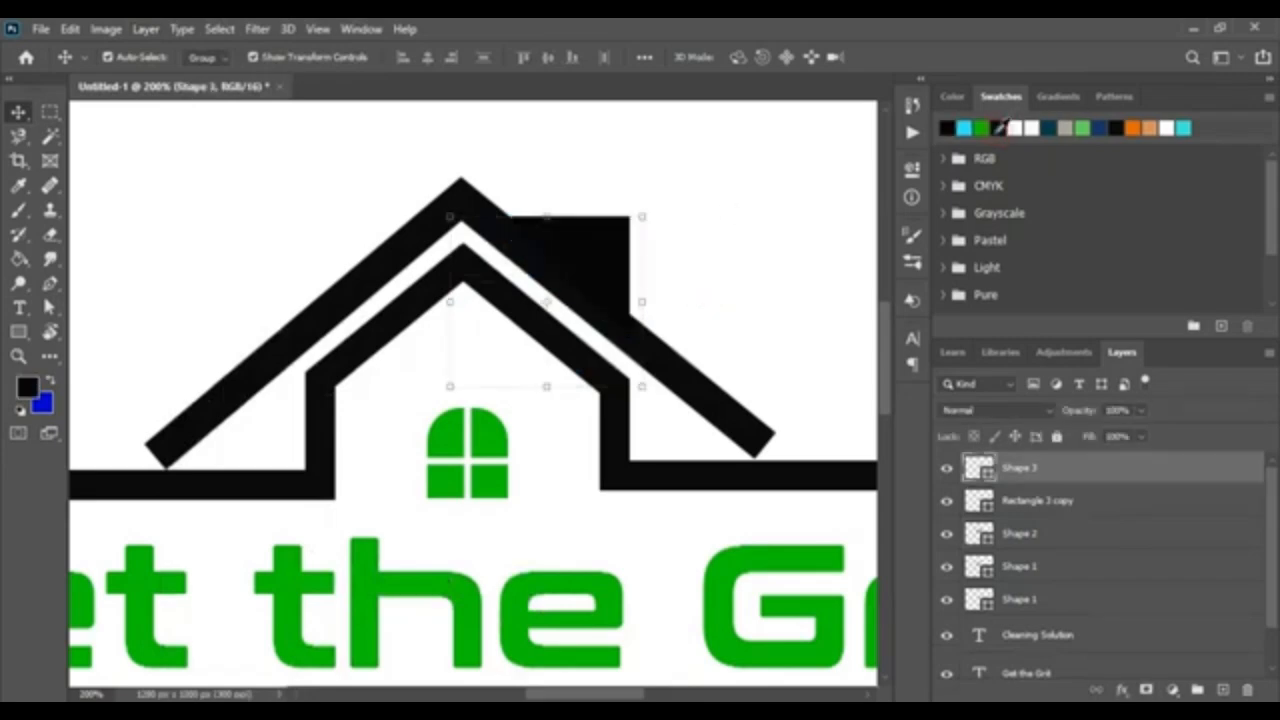
left_click(740, 237)
- Draw a vertical rectangle about 12 by 49 px on the chimney, fill it dark teal, and deselect it
key("u")
left_click_drag(554, 237, 576, 327)
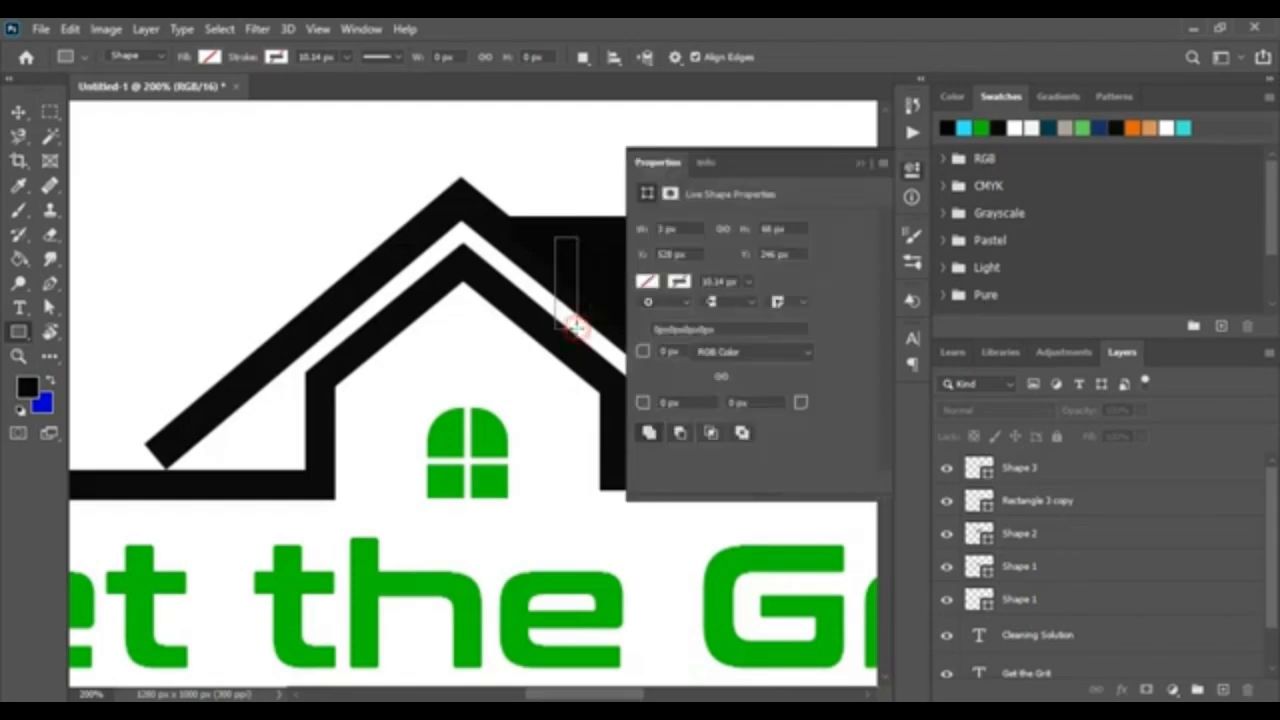
left_click(648, 281)
left_click(750, 381)
left_click(859, 162)
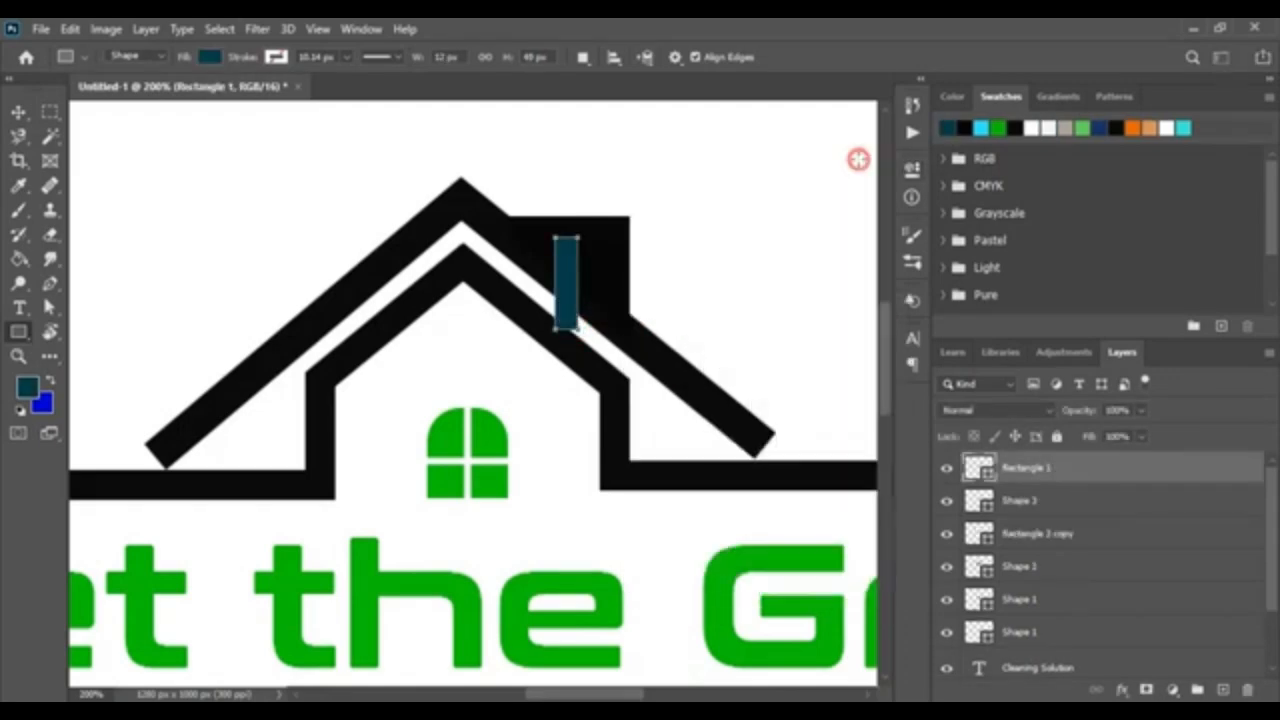
left_click(18, 113)
left_click(736, 268)
- Select all the logo's shape and text layers, rasterize them, and deselect them
key("ctrl+minus")
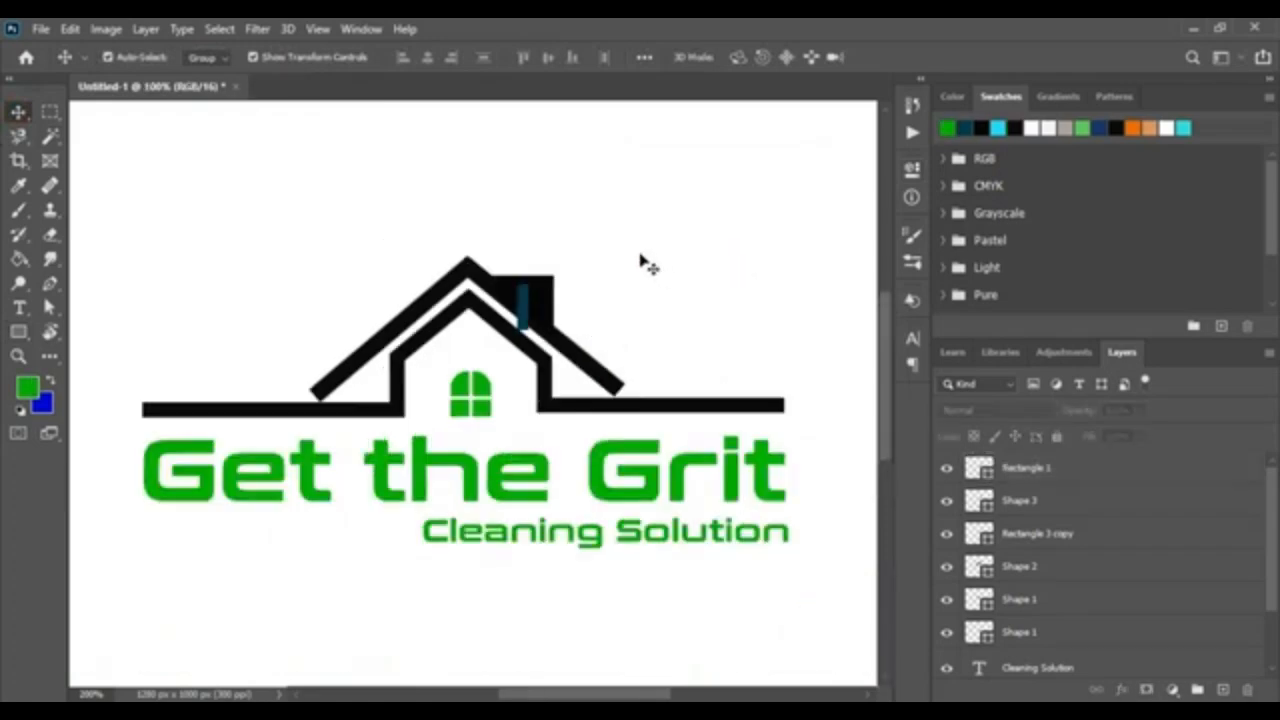
left_click_drag(121, 167, 804, 557)
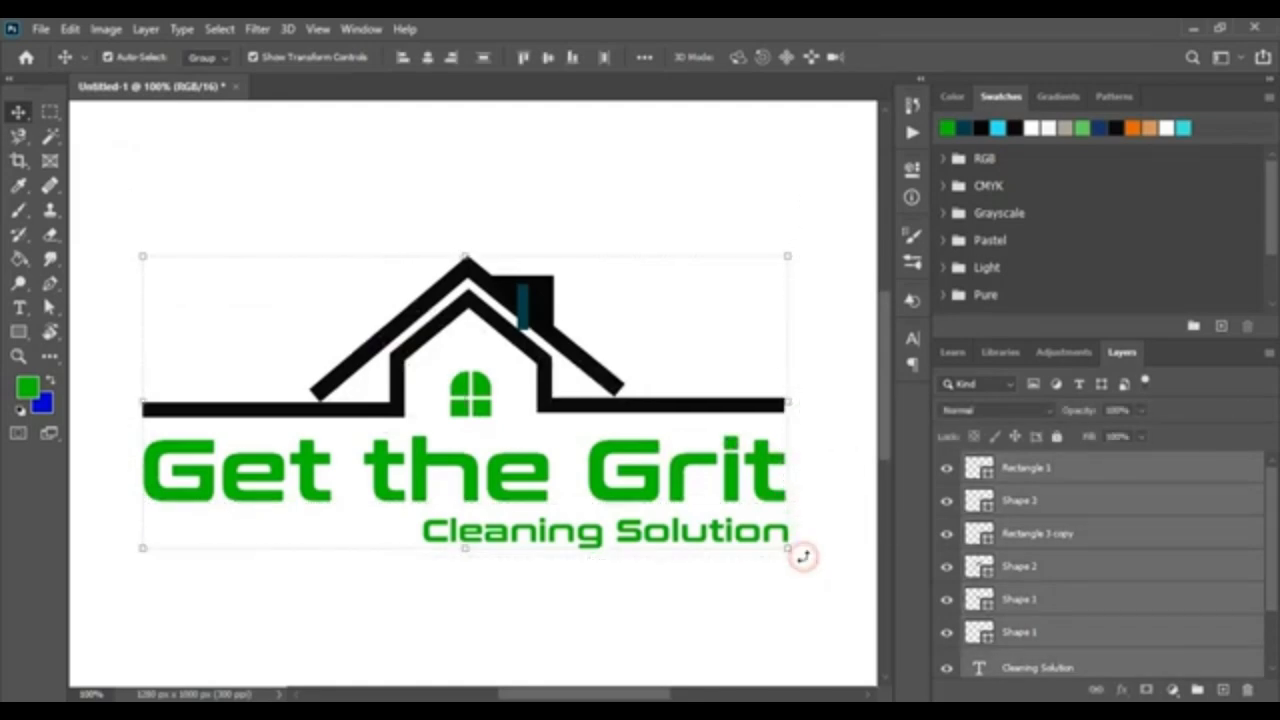
right_click(1046, 468)
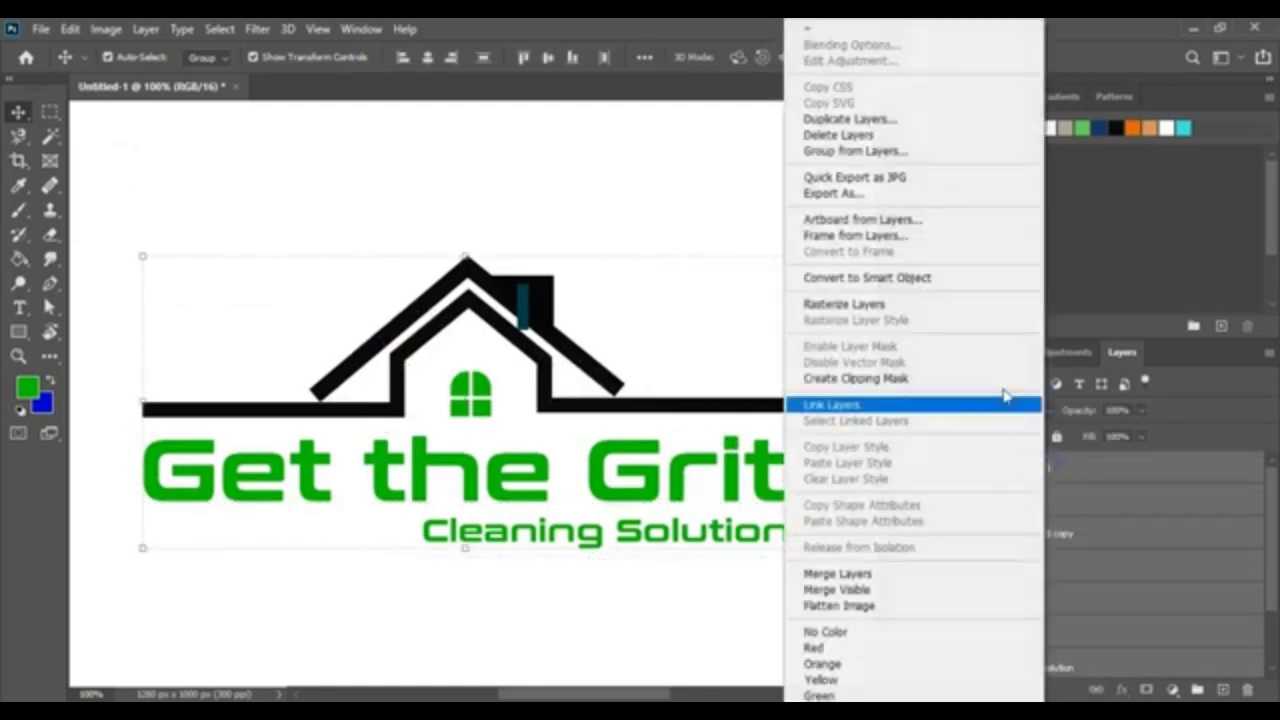
left_click(903, 308)
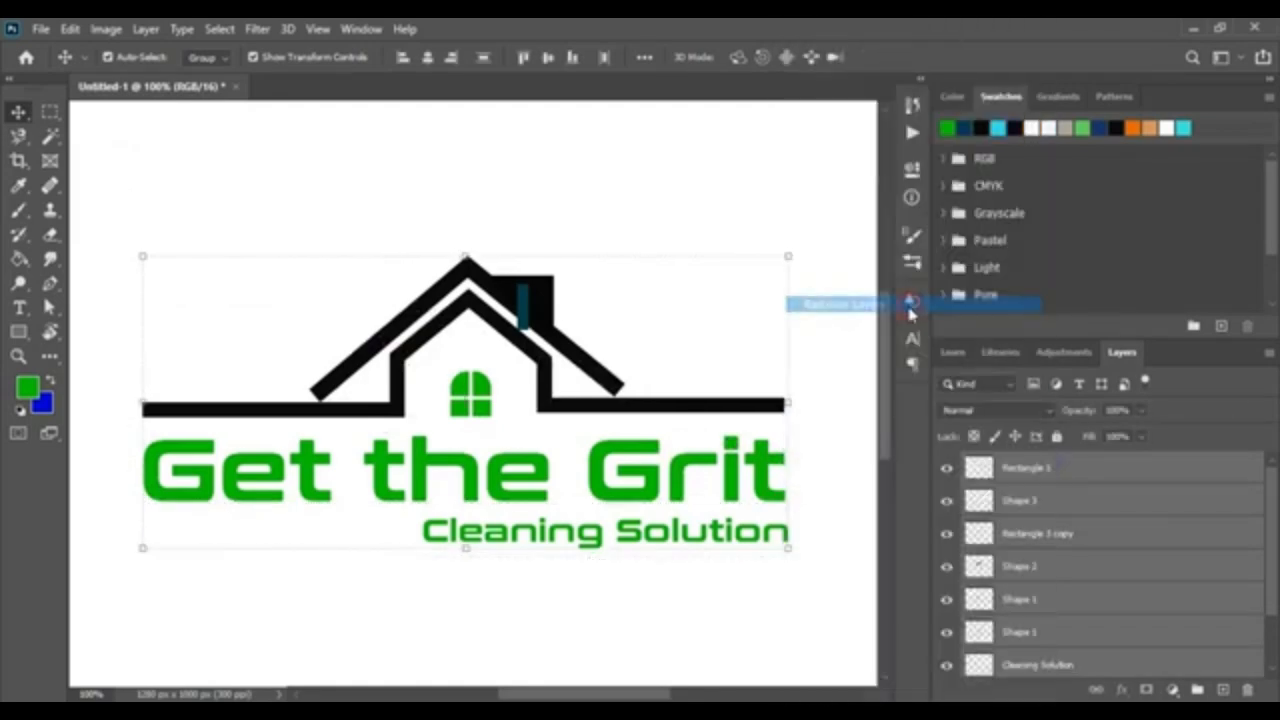
left_click(548, 213)
- Select the teal bar's area on the chimney with the Magic Wand and deselect its layer, keeping the selection active
key("ctrl+plus")
key("ctrl+plus")
left_click(623, 331)
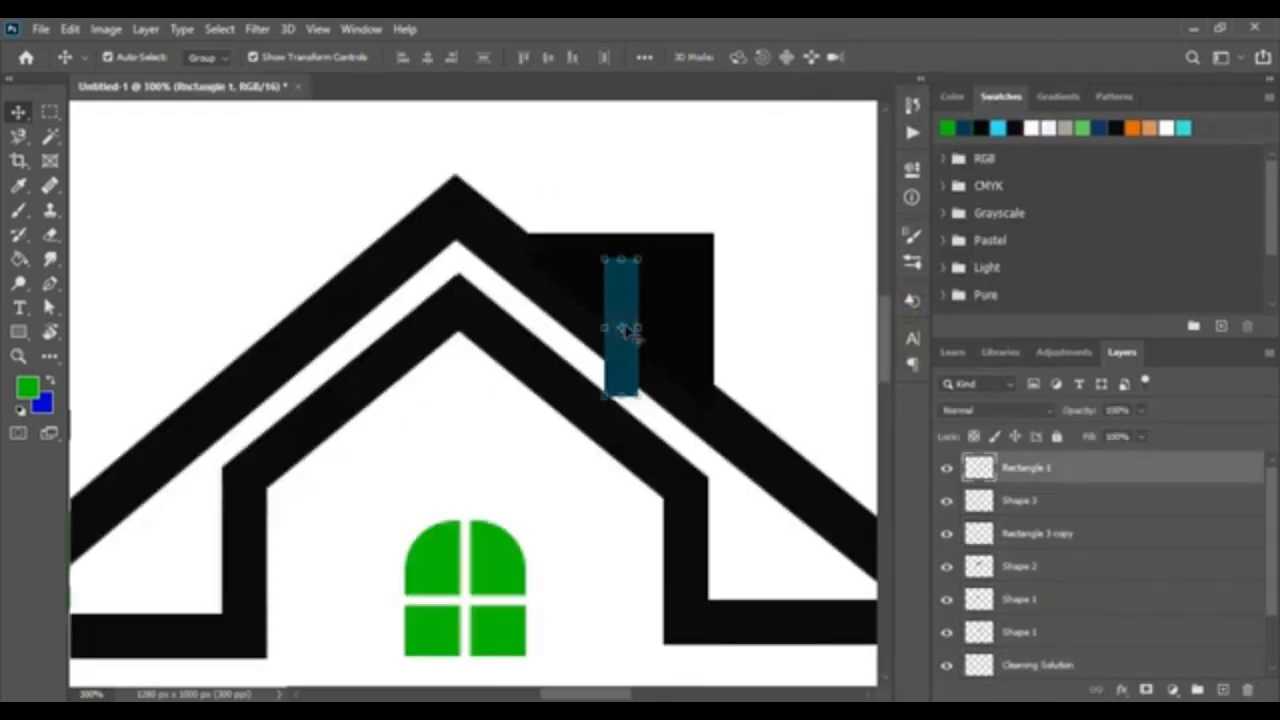
left_click(48, 137)
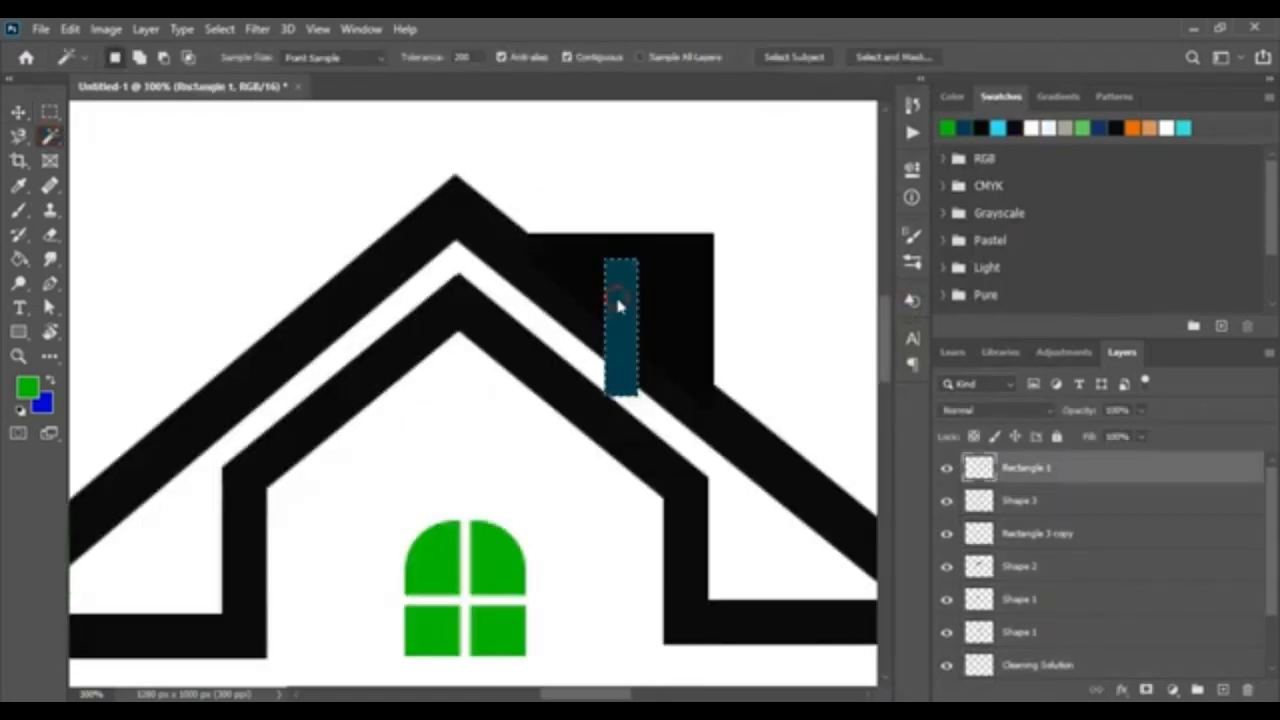
left_click(18, 112)
left_click(594, 189)
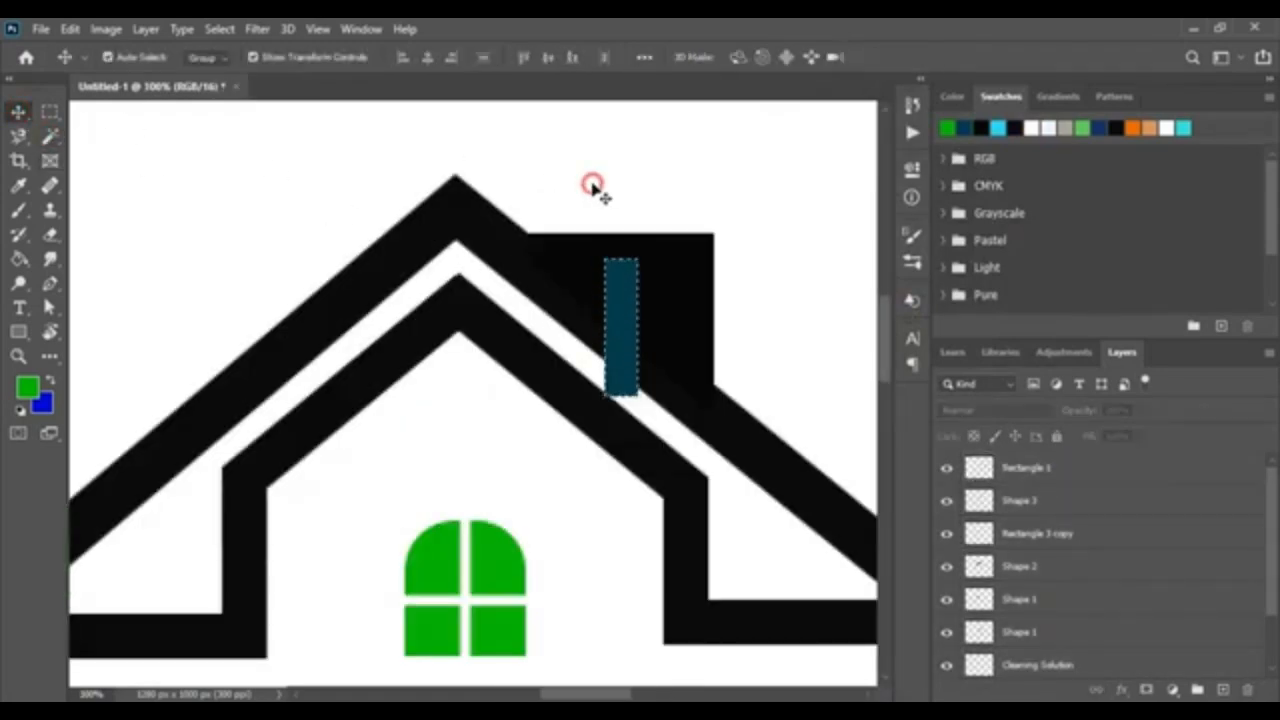
- Cut the selected bar area out of the chimney and outer roof shapes, drop the selection, and delete the teal bar
left_click(683, 283)
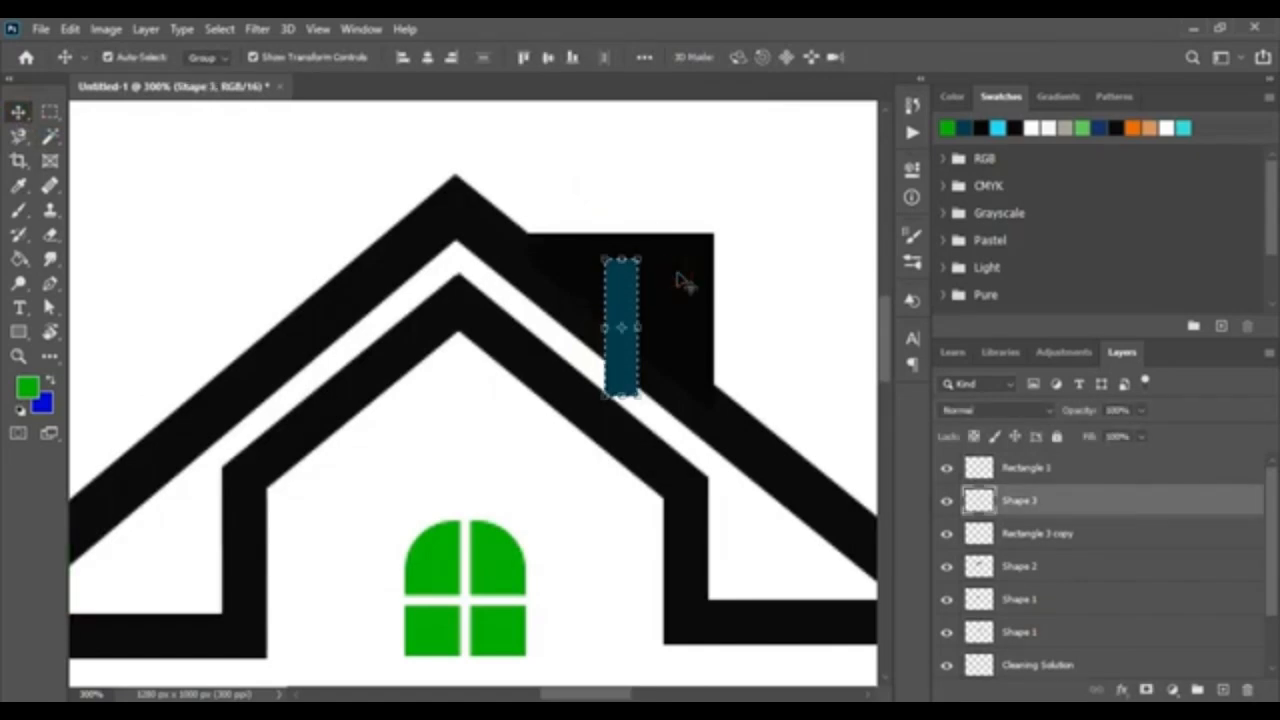
left_click(482, 212)
key("Delete")
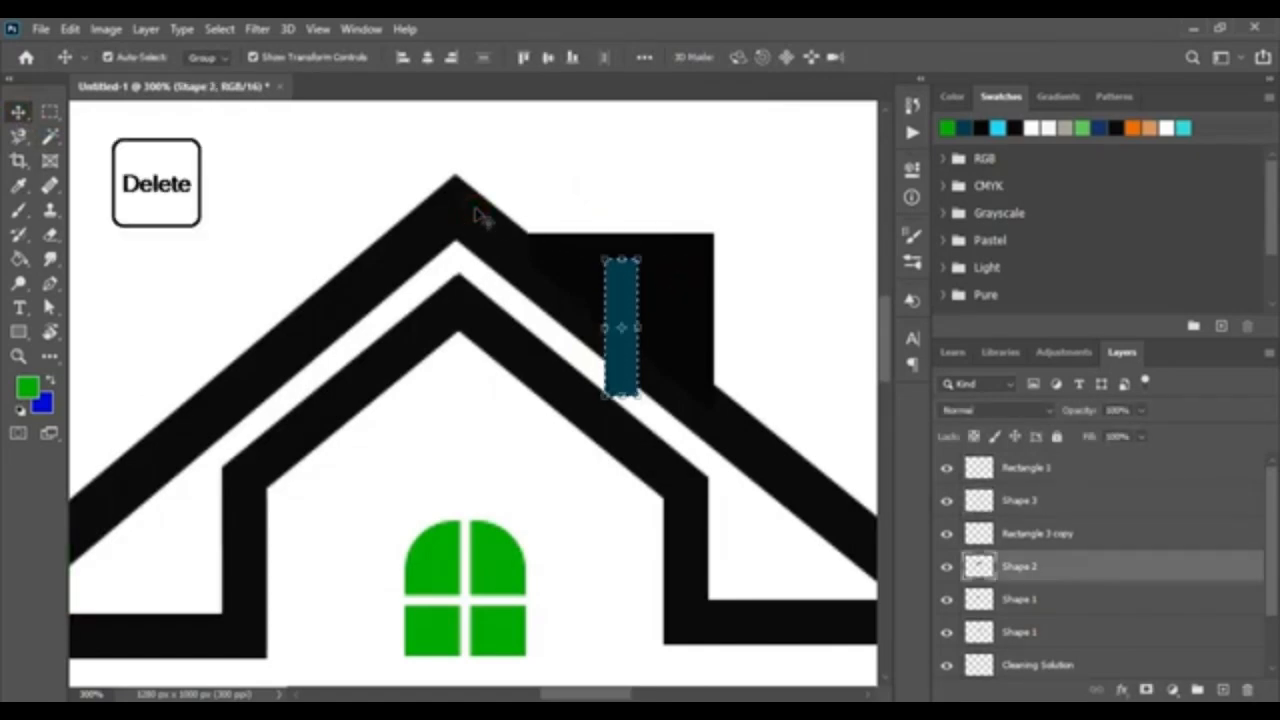
left_click(572, 184)
key("ctrl+d")
left_click(621, 313)
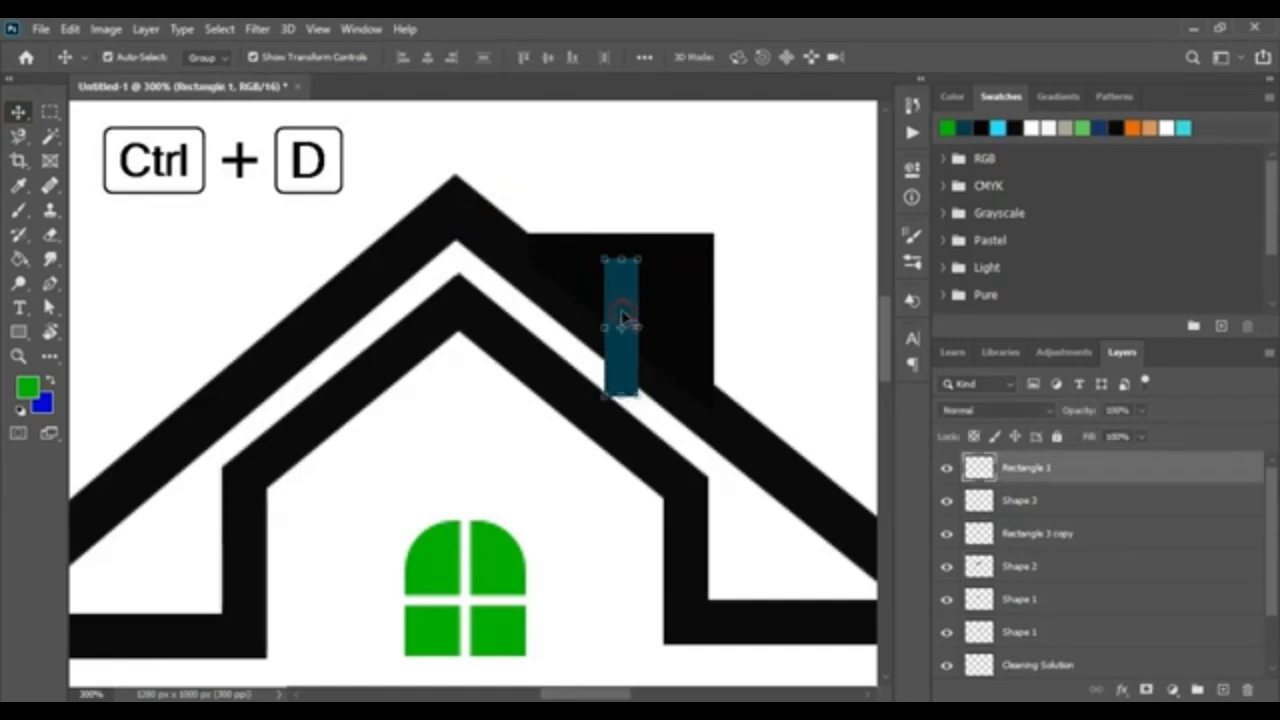
key("Delete")
left_click(783, 228)
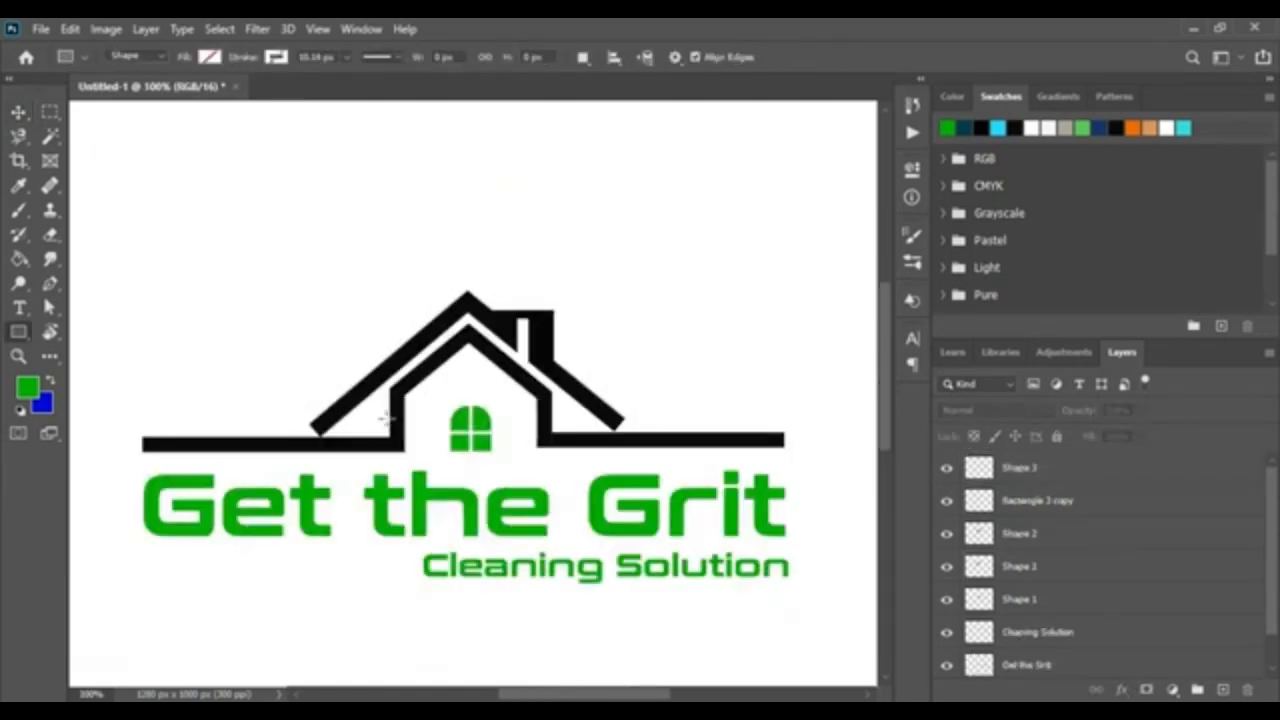
- Draw a rectangle about 585 by 76 px across the lower house, fill it dark teal, and set its layer opacity to 62%
left_click_drag(137, 390, 689, 458)
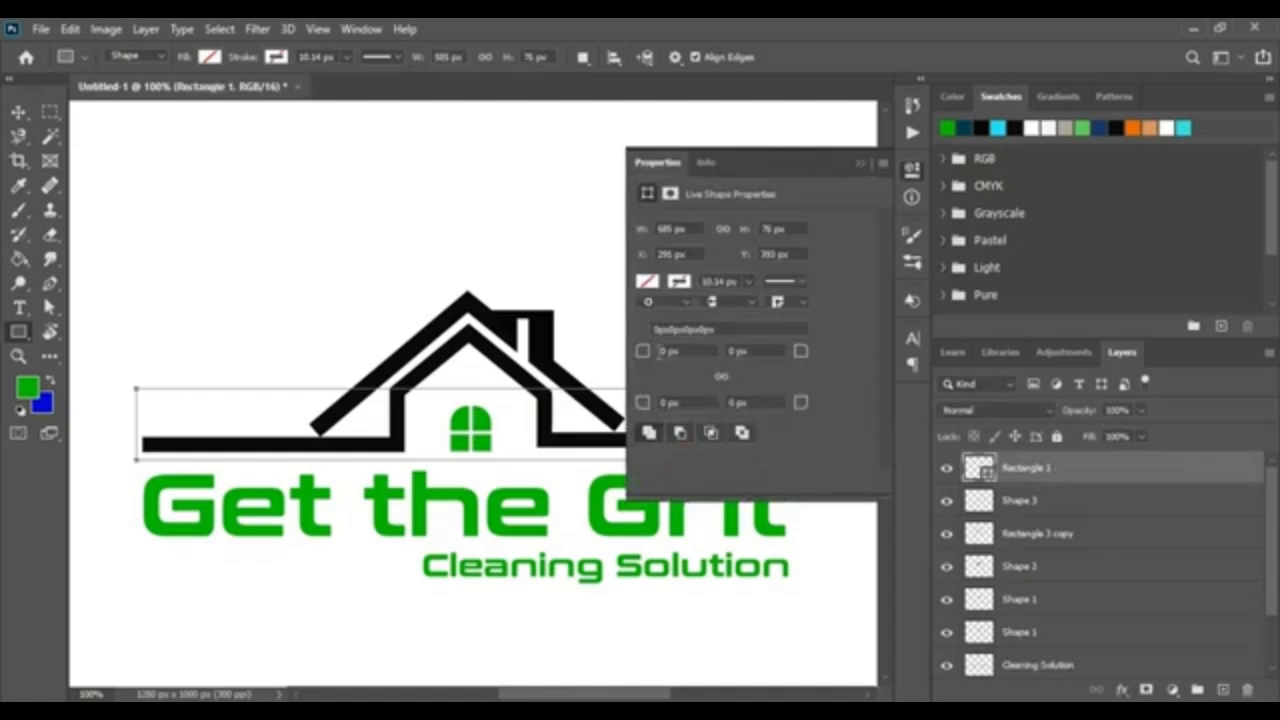
left_click(647, 282)
left_click(667, 380)
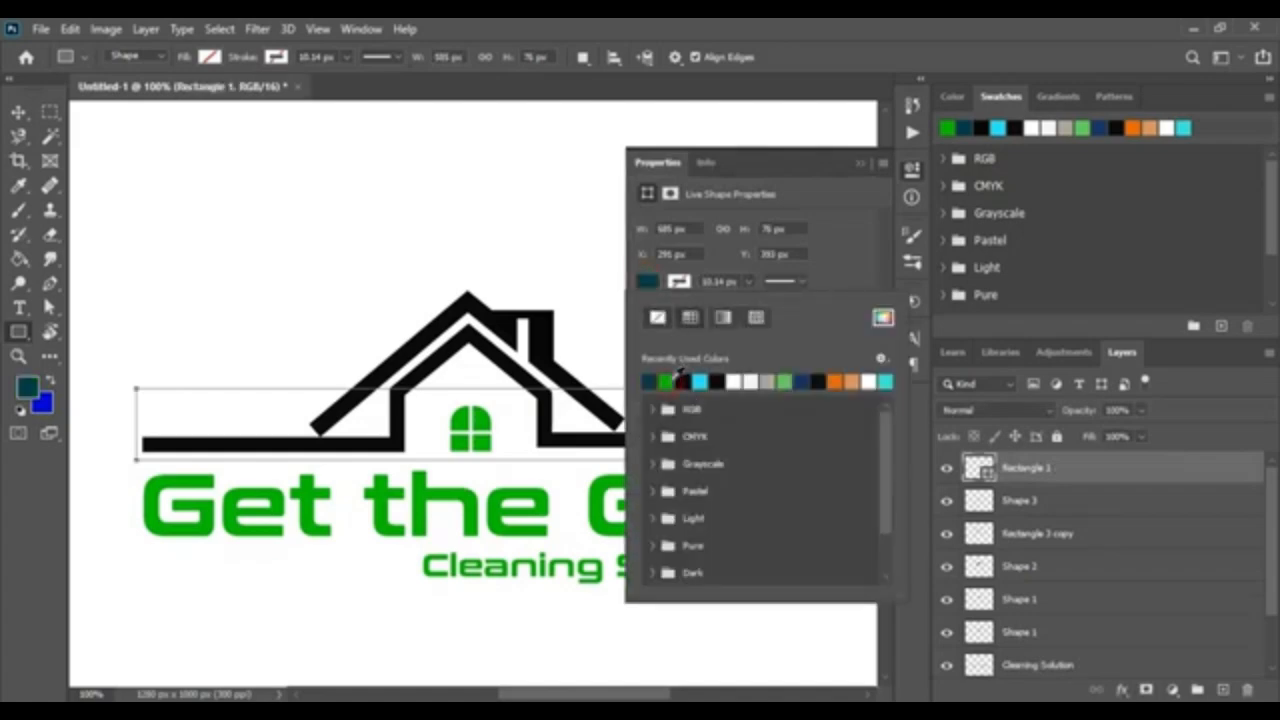
left_click(859, 163)
left_click(1145, 411)
left_click_drag(1117, 437, 1110, 436)
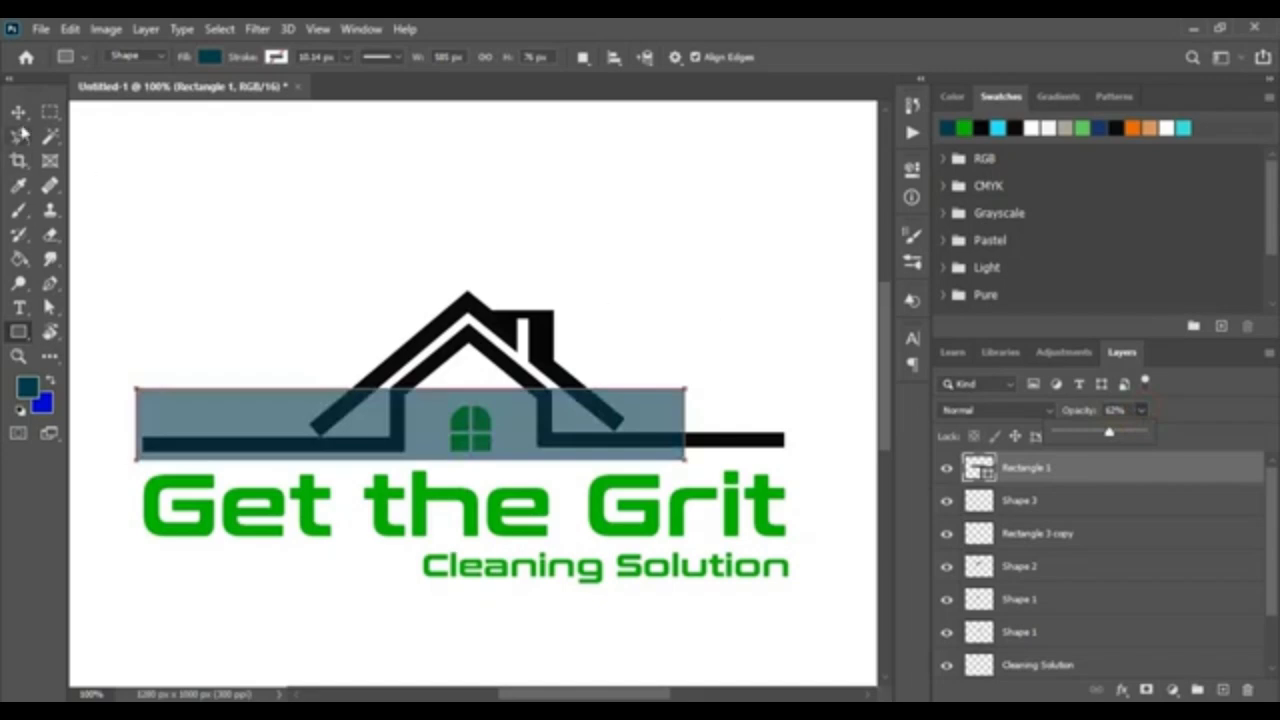
- Position the translucent teal rectangle over the lower ends of the outer roof
left_click(18, 112)
left_click(697, 335)
left_click(647, 401)
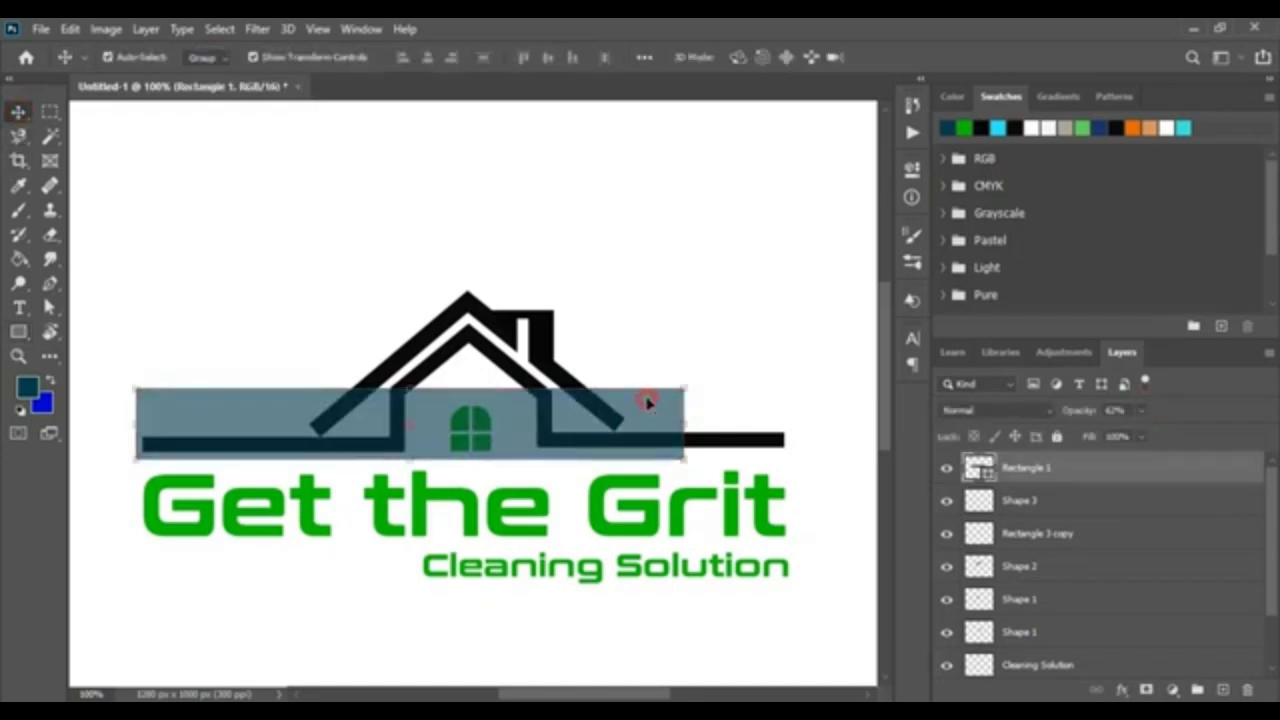
key("ctrl+plus")
left_click_drag(609, 457, 669, 452)
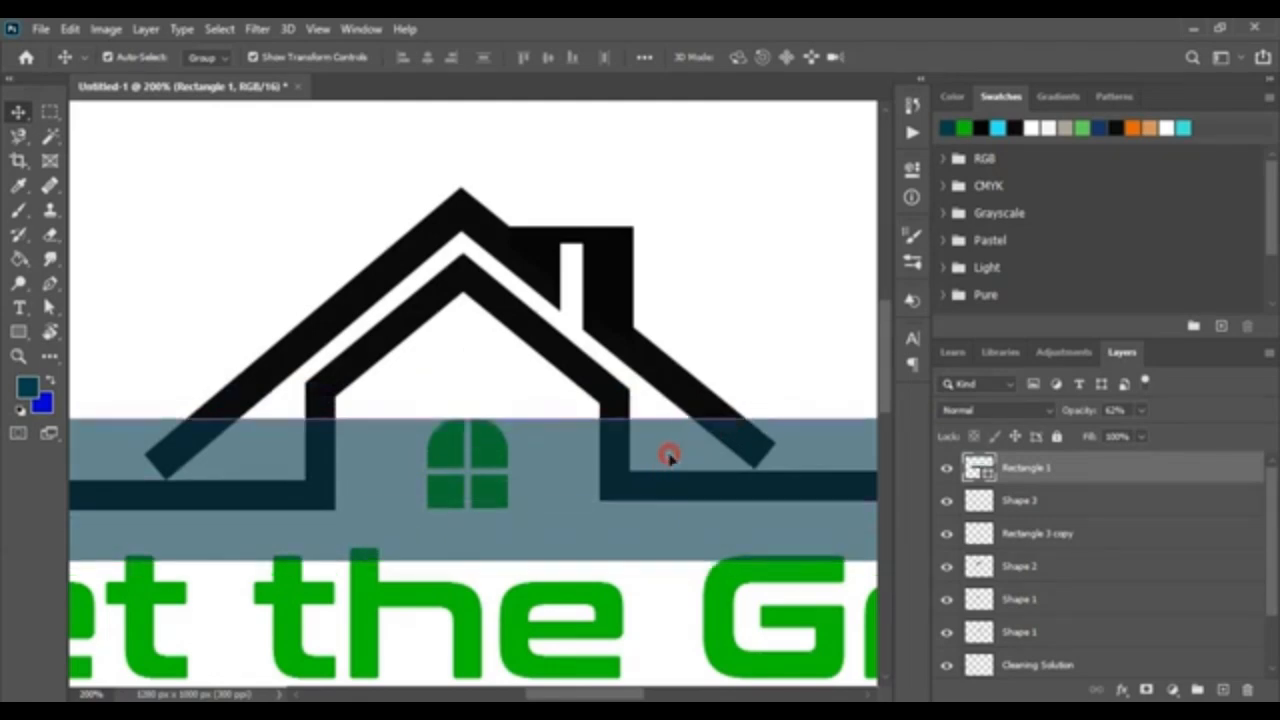
- Rasterize the teal rectangle, select its area with the Magic Wand, and deselect its layer while keeping the selection active
left_click(50, 136)
left_click(279, 486)
left_click(620, 292)
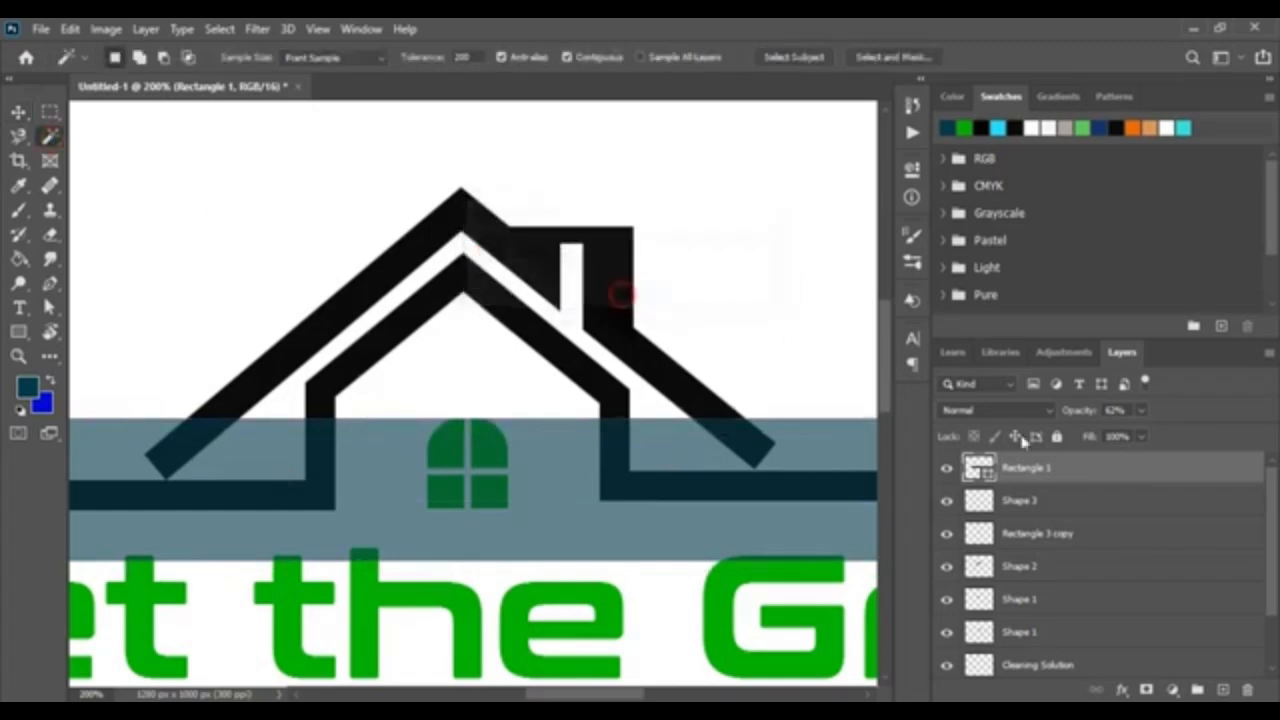
right_click(1066, 466)
left_click(933, 300)
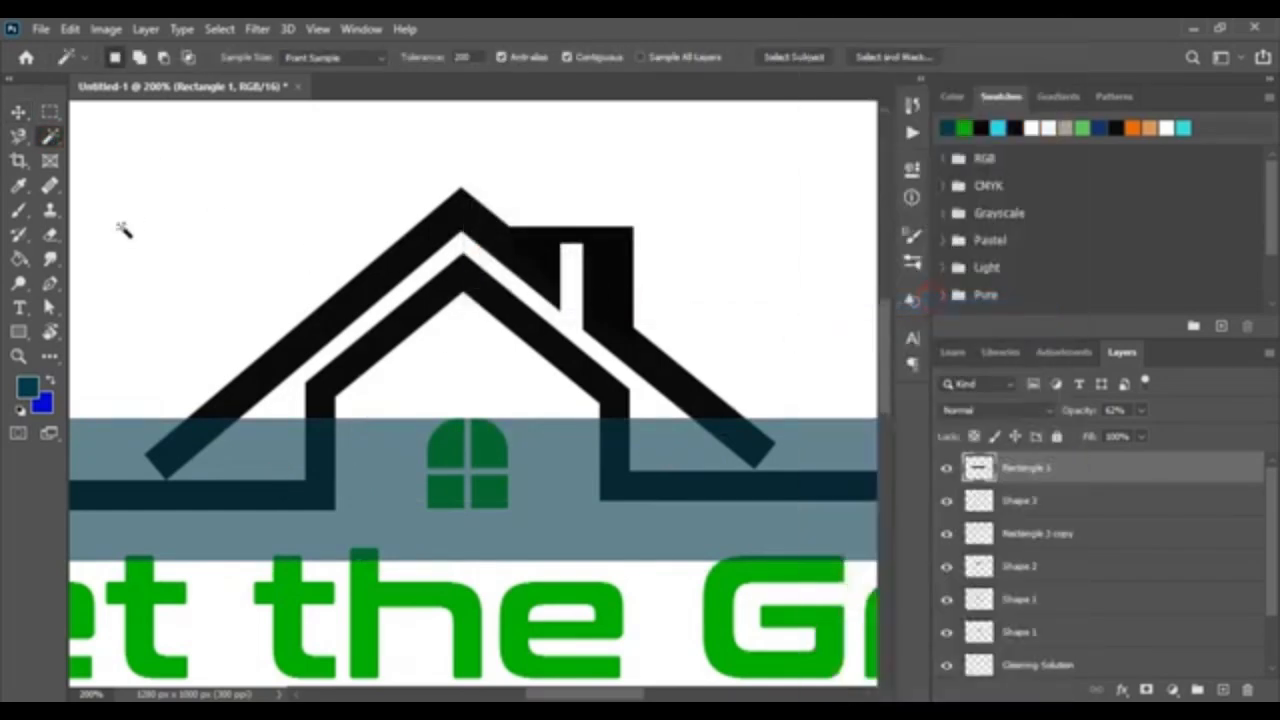
left_click(387, 470)
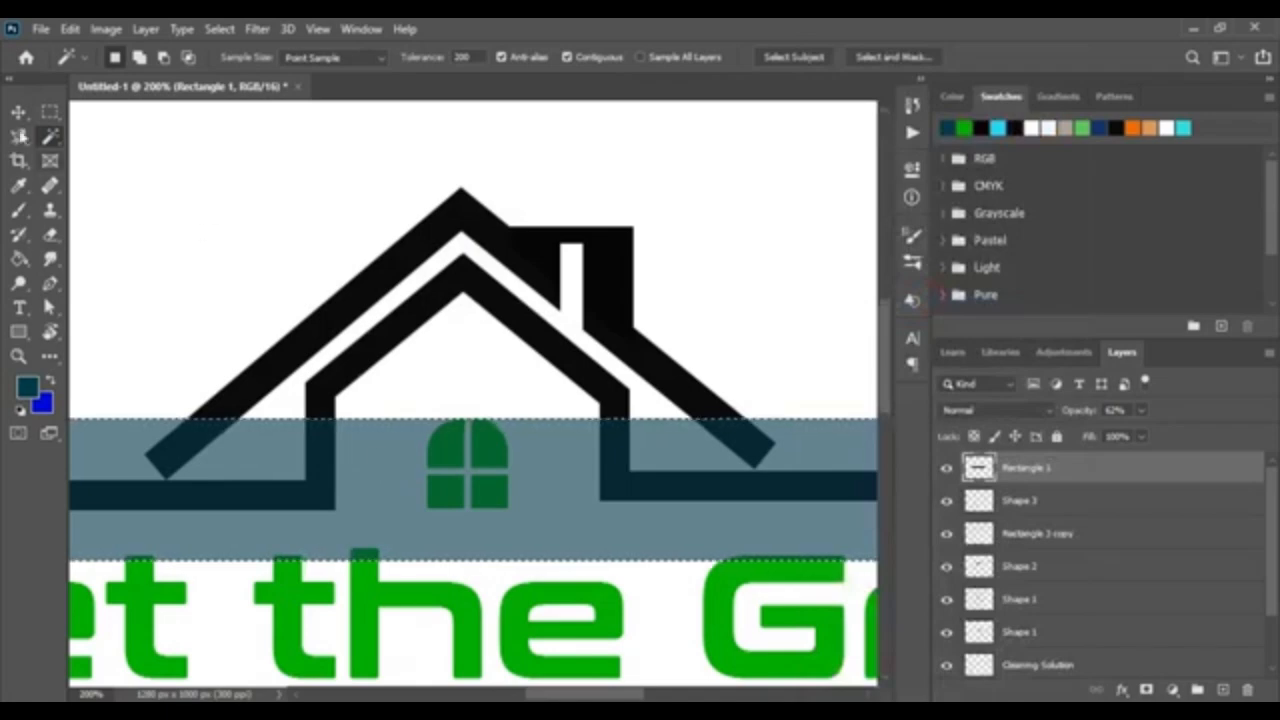
left_click(18, 111)
left_click(207, 258)
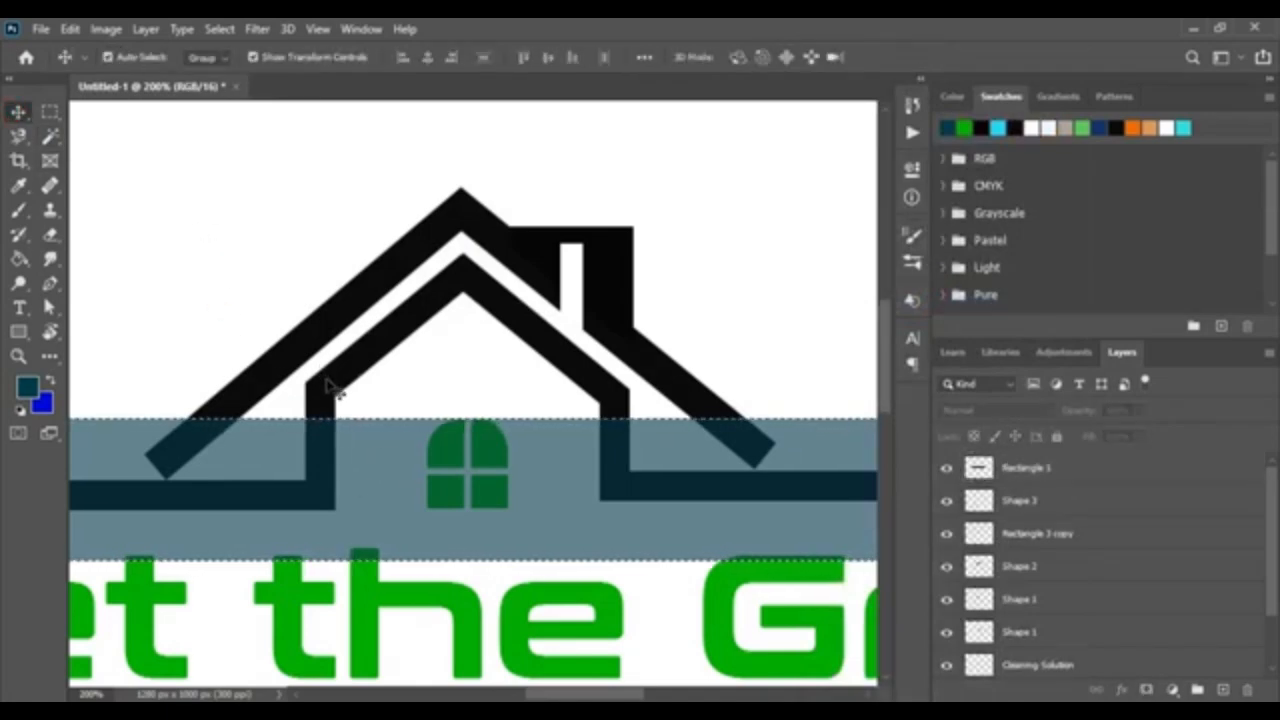
- Cut the selected area out of the outer roof for flat horizontal ends, drop the selection, and delete the teal rectangle
left_click(262, 383)
key("Delete")
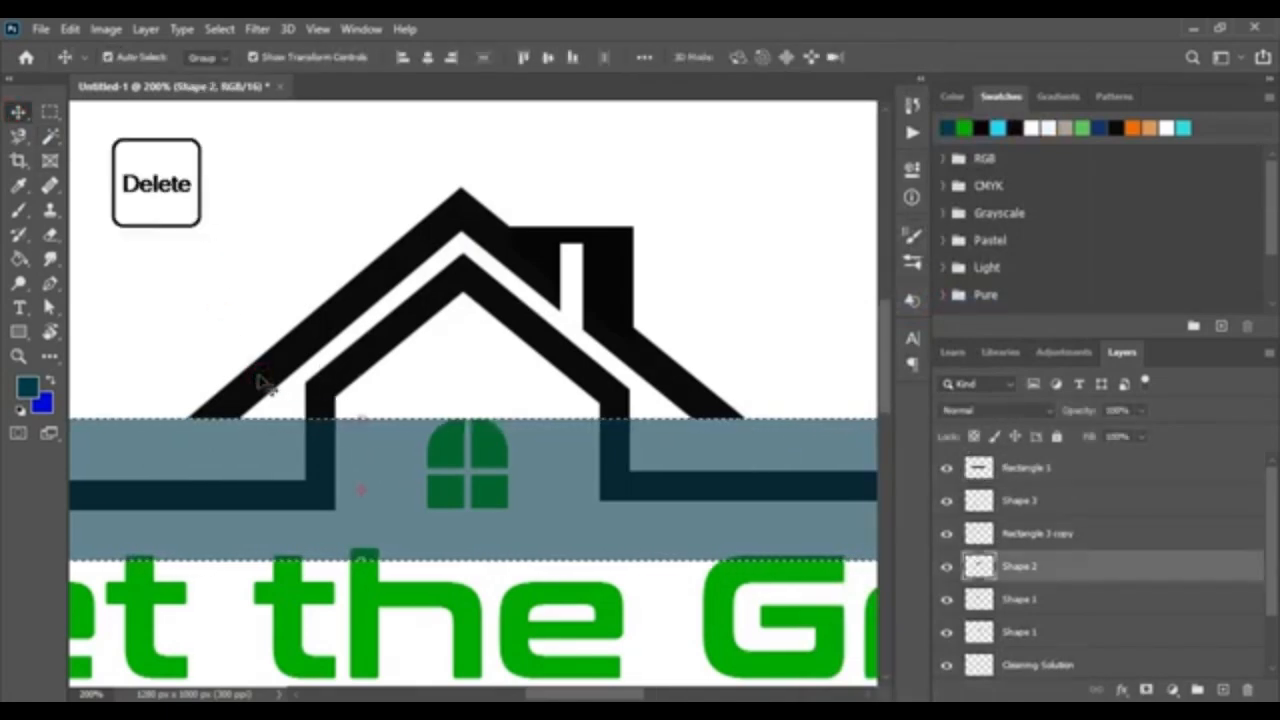
key("ctrl+d")
left_click(128, 182)
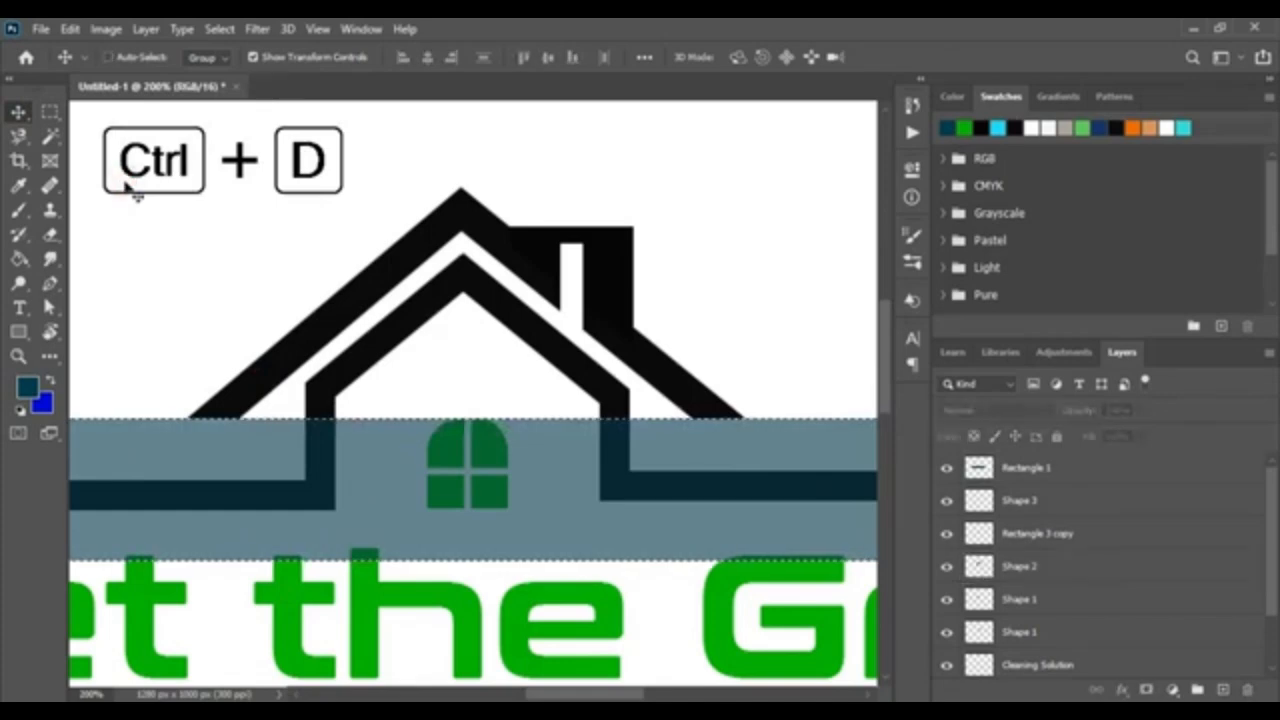
left_click(207, 459)
key("Delete")
left_click(234, 257)
- Select all the house's shape layers together, shift them left relative to the logo text, and deselect them
key("ctrl+minus")
left_click_drag(242, 212, 601, 388)
key("shift+Left")
key("shift+Left")
key("shift+Left")
key("shift+Left")
key("shift+Left")
key("shift+Left")
key("shift+Left")
key("shift+Left")
key("shift+Left")
key("shift+Left")
key("shift+Left")
key("shift+Left")
key("shift+Left")
key("shift+Left")
key("shift+Left")
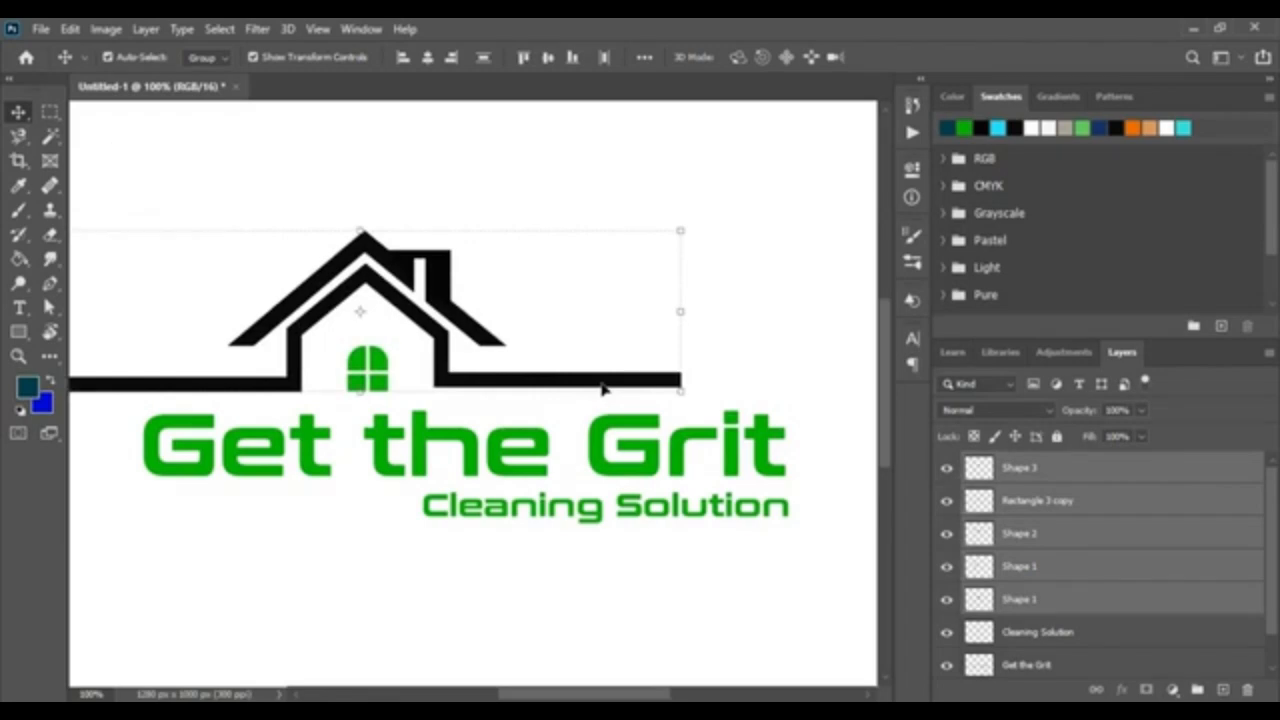
key("shift+Right")
key("shift+Right")
key("shift+Right")
left_click(771, 340)
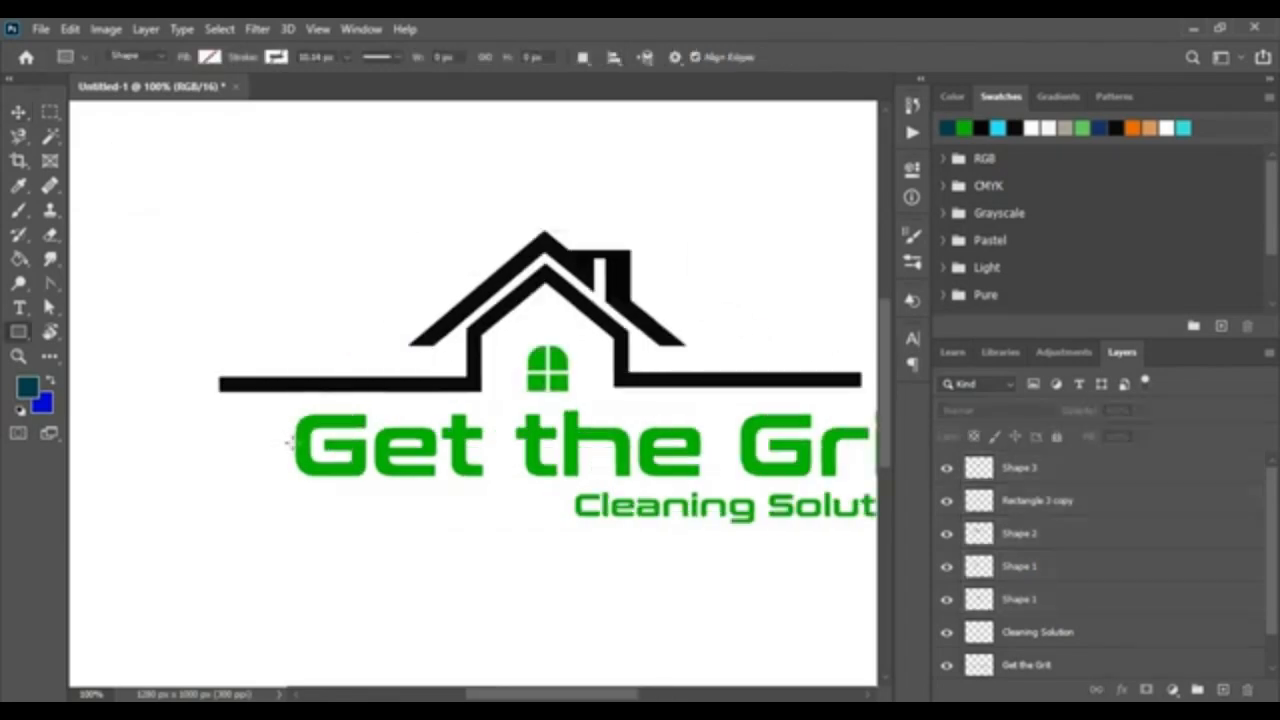
- Draw a light green rectangle about 146 by 143 px over the baseline left of the G, rasterize it, and Magic Wand its area
left_click_drag(292, 443, 158, 309)
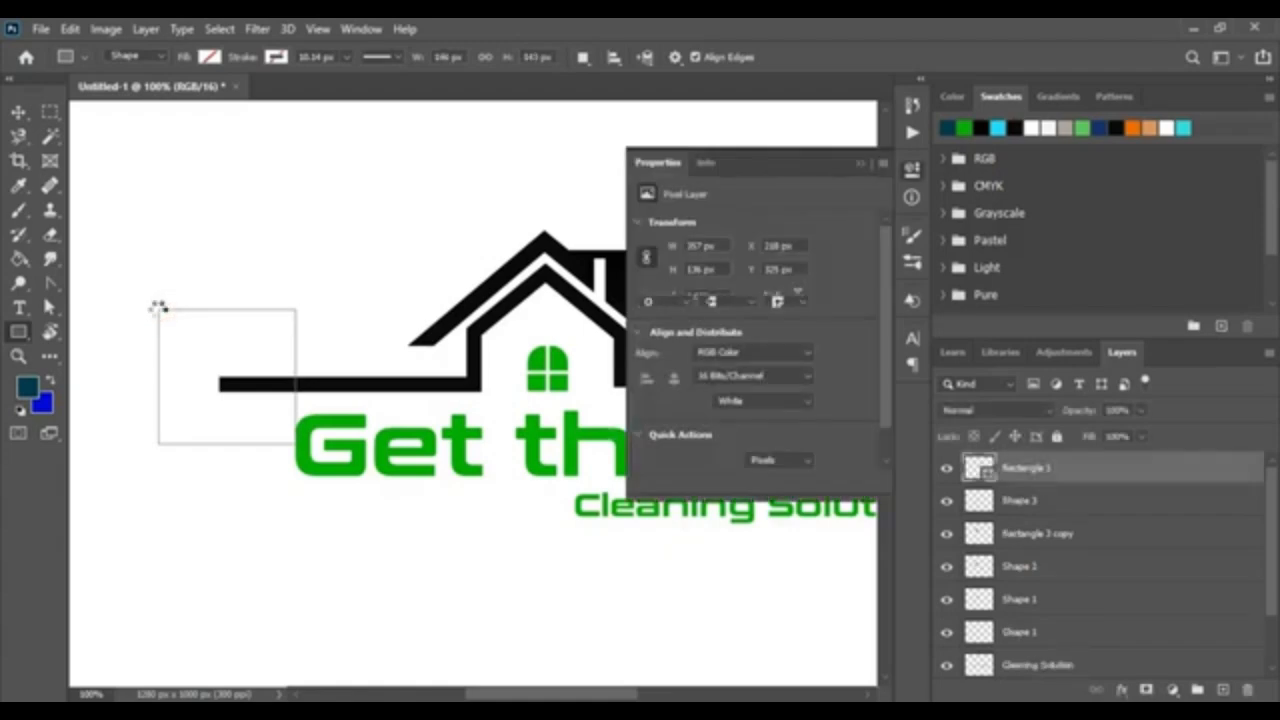
left_click(647, 281)
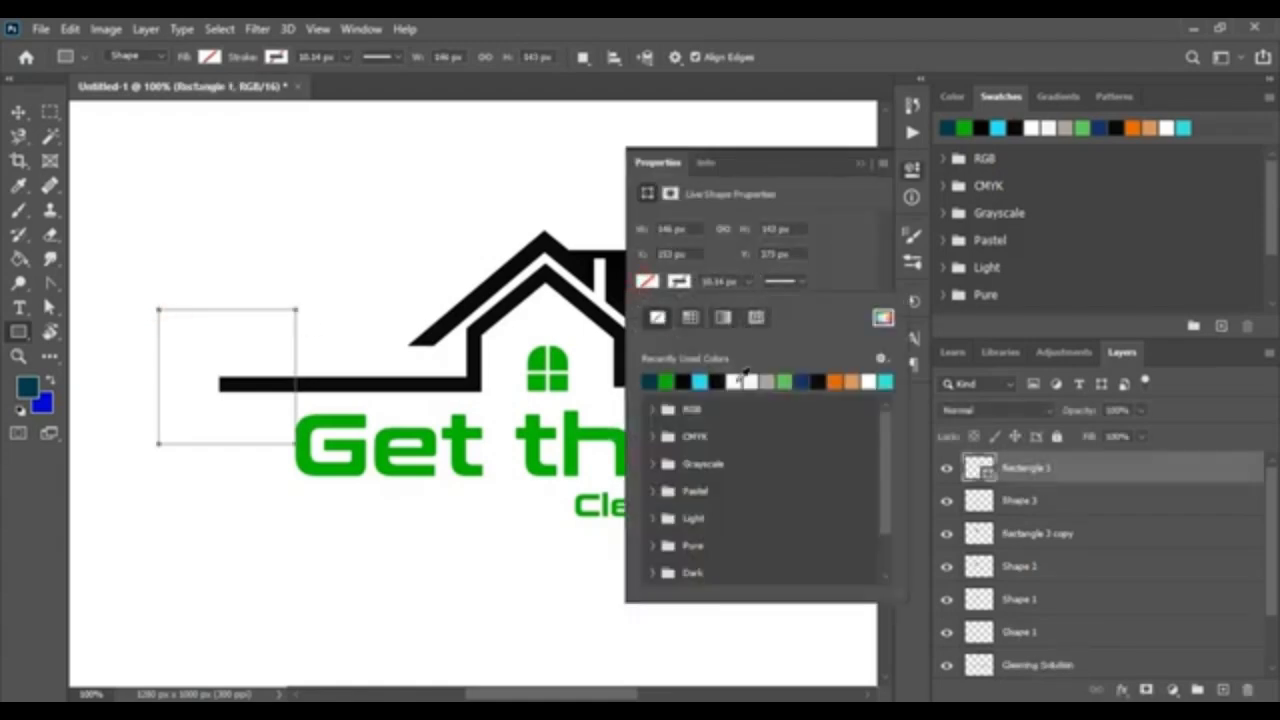
left_click(785, 381)
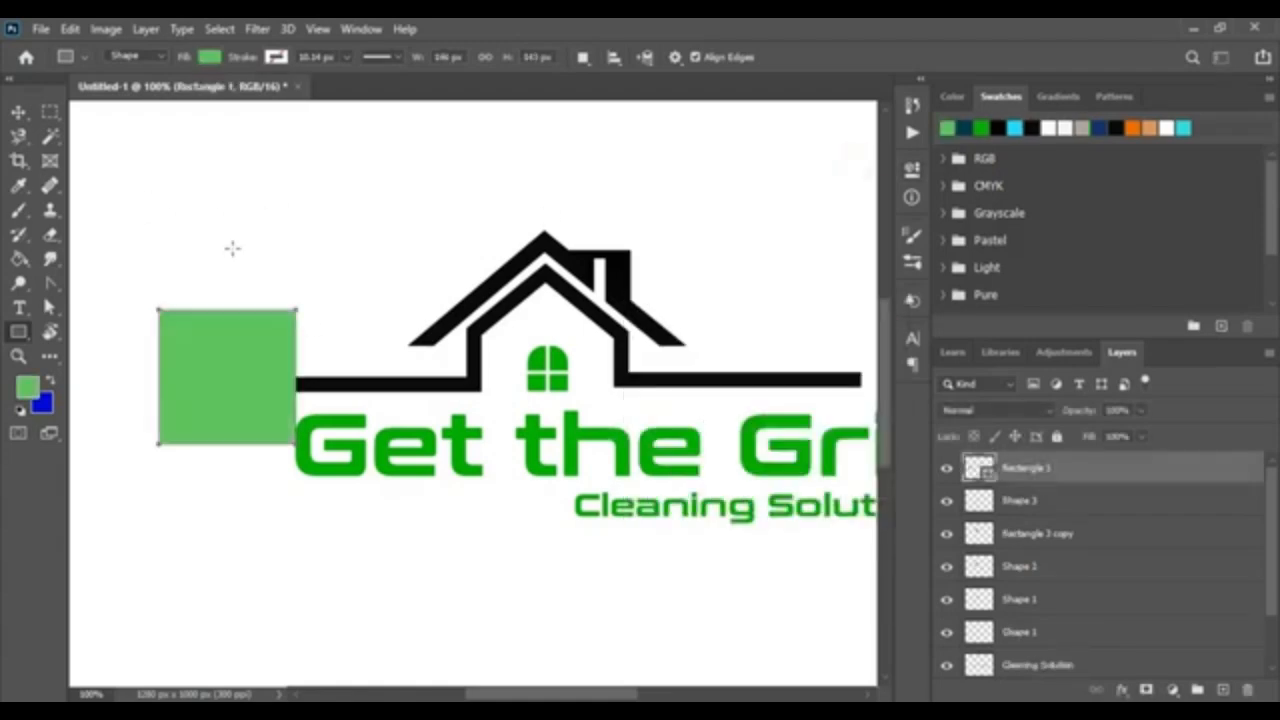
right_click(1013, 472)
left_click(1088, 297)
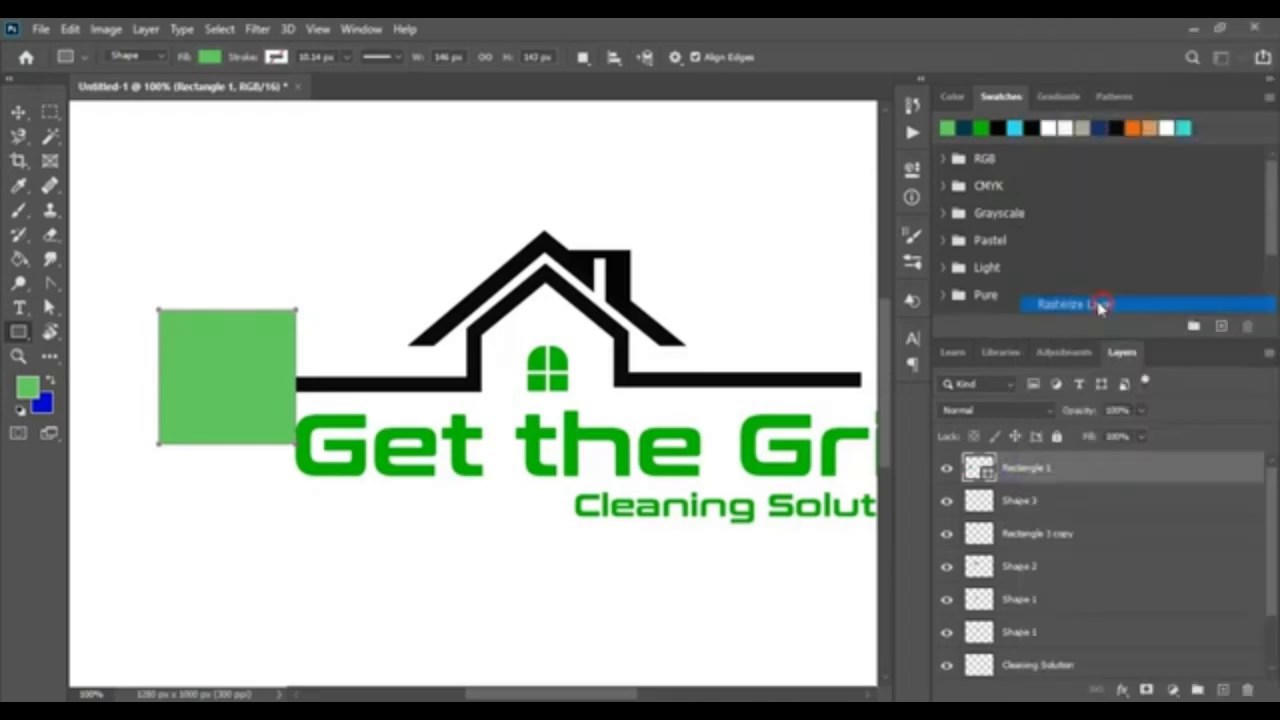
left_click(51, 134)
left_click(209, 345)
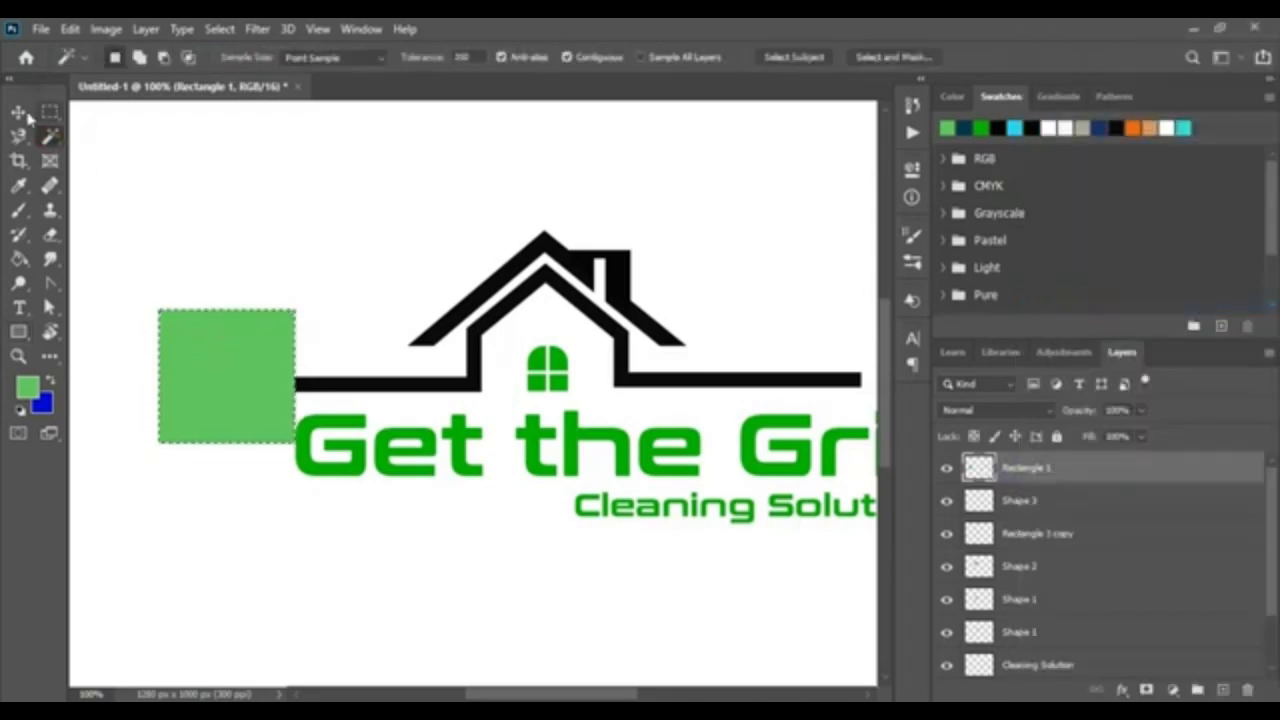
- Cut the selected area out of the left baseline, drop the selection, and delete the light green rectangle
key("v")
key("Delete")
left_click(337, 389)
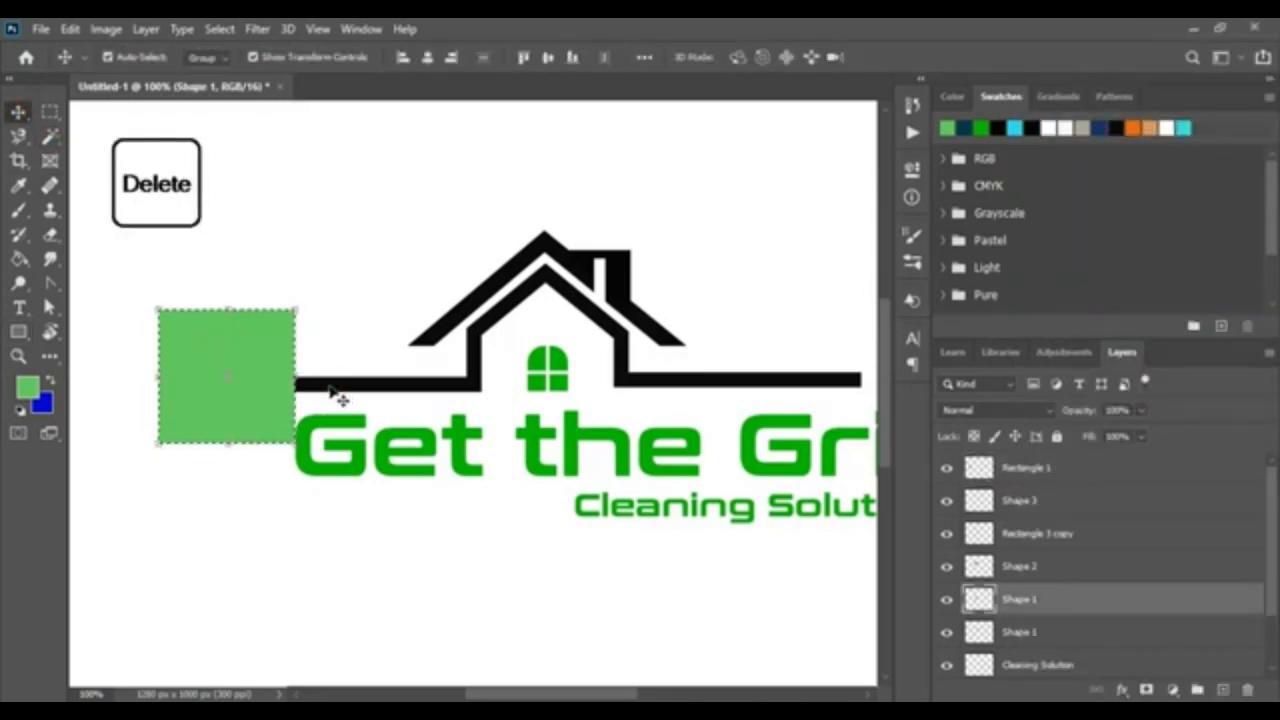
key("ctrl+d")
left_click(249, 346)
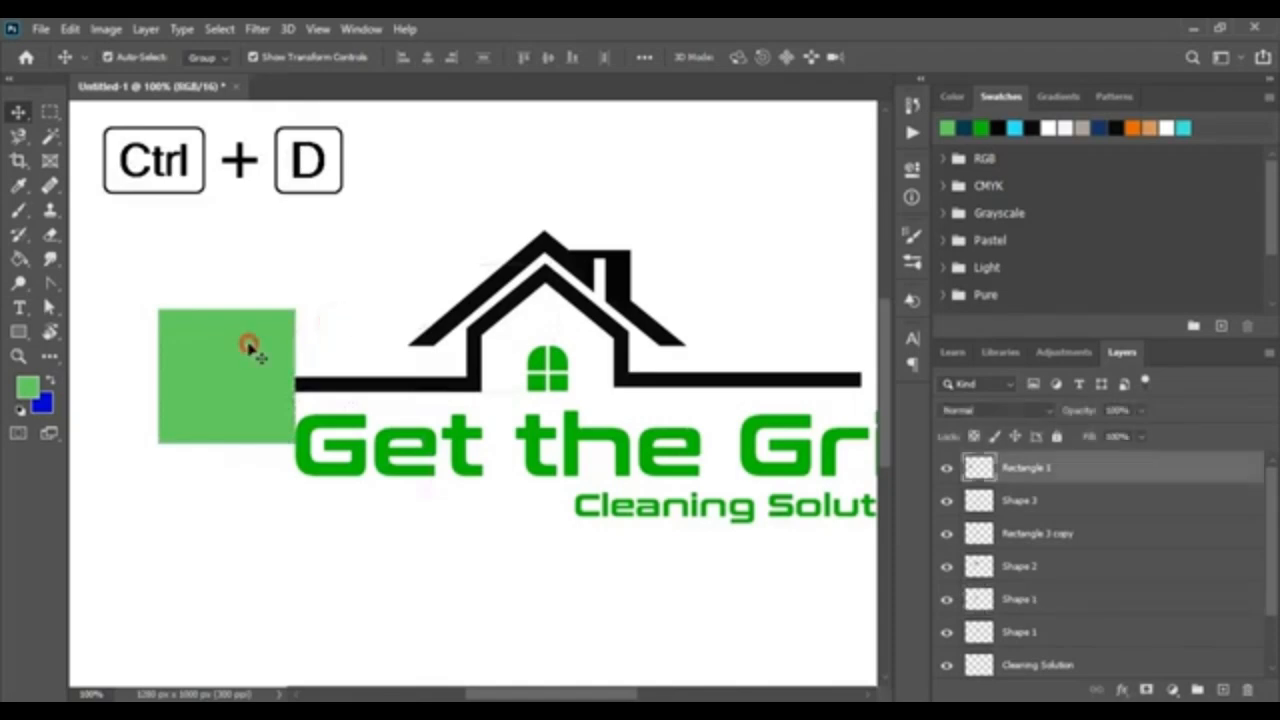
key("Delete")
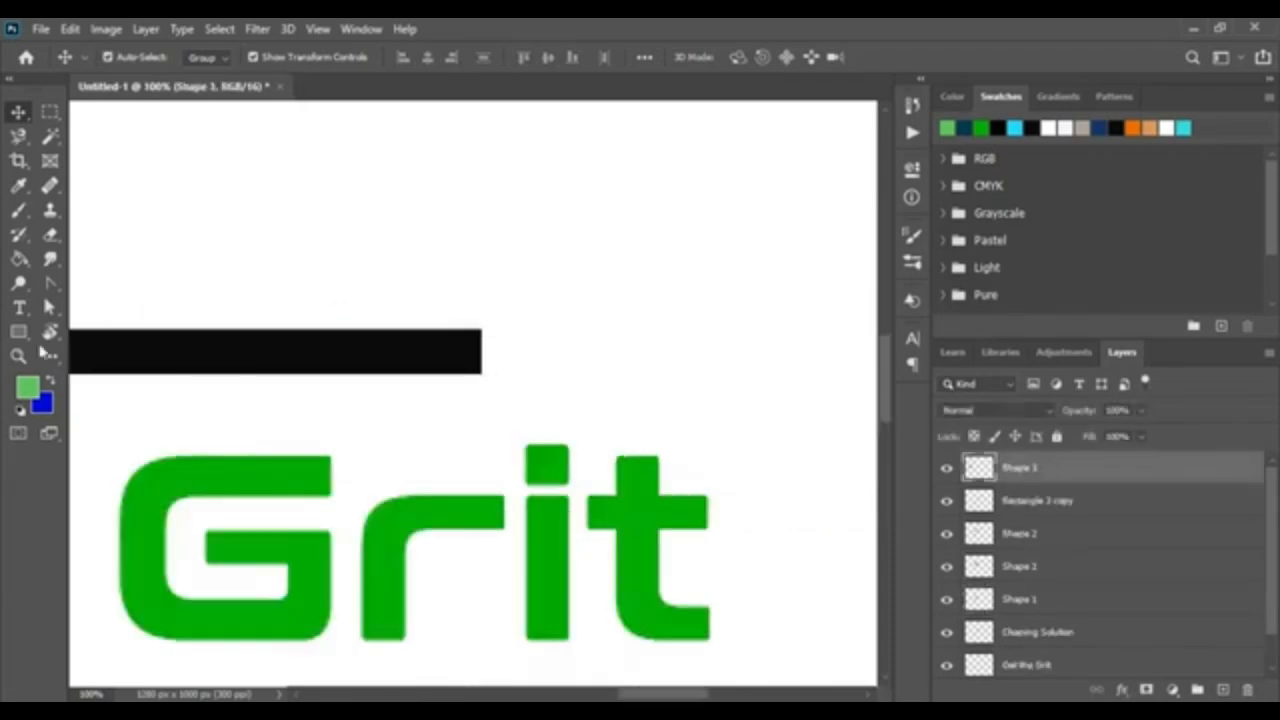
- Extend the right baseline to the end of "Grit" with a black rectangle about 144 by 16 px, and deselect it
left_click(18, 334)
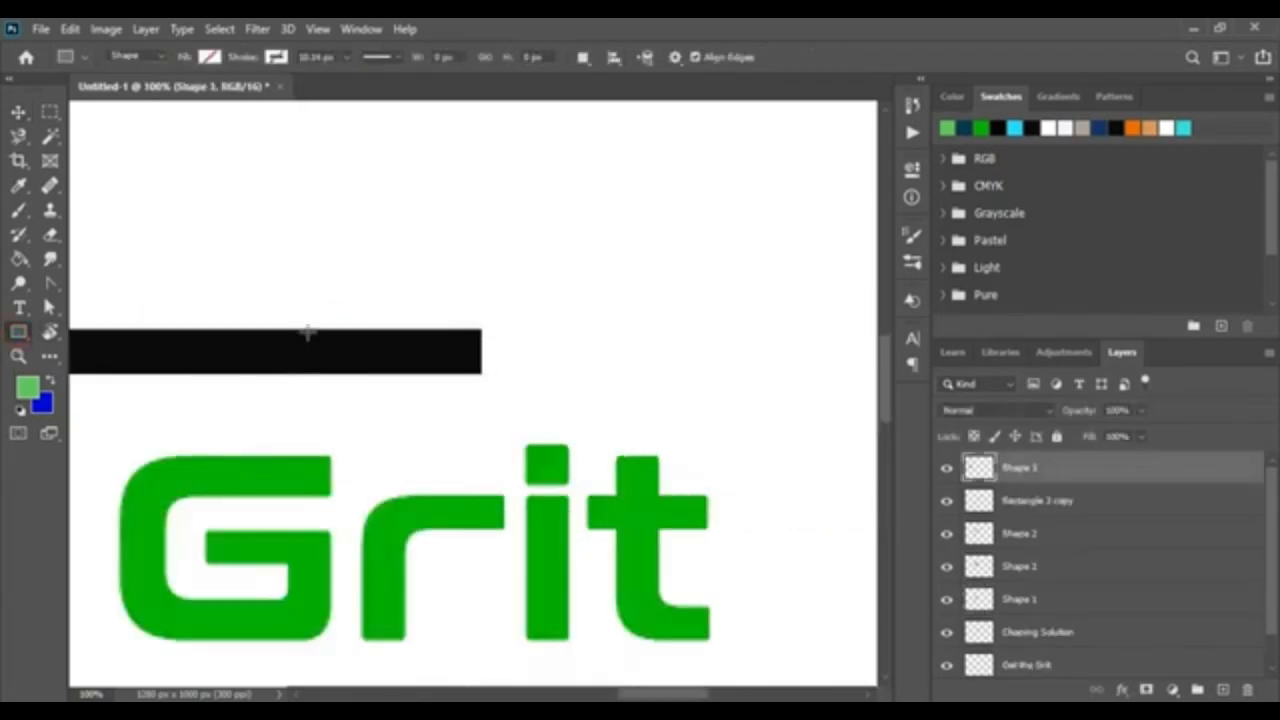
left_click_drag(311, 329, 713, 373)
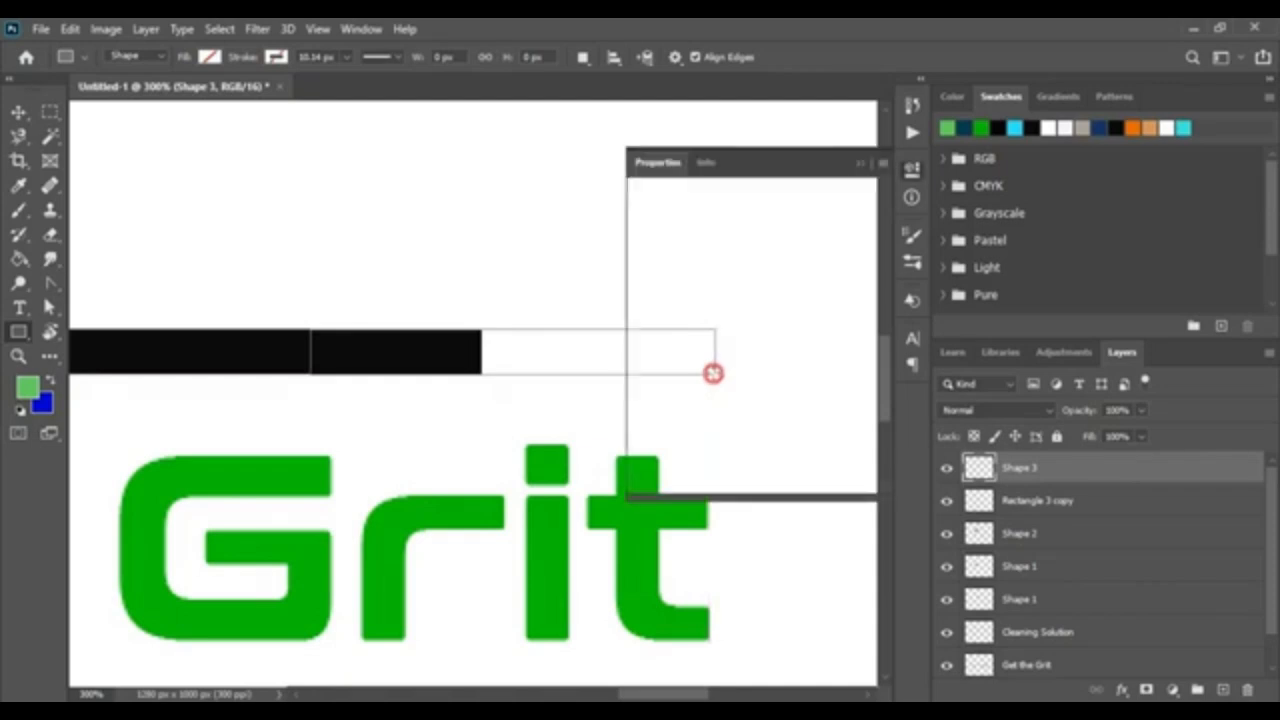
left_click(647, 283)
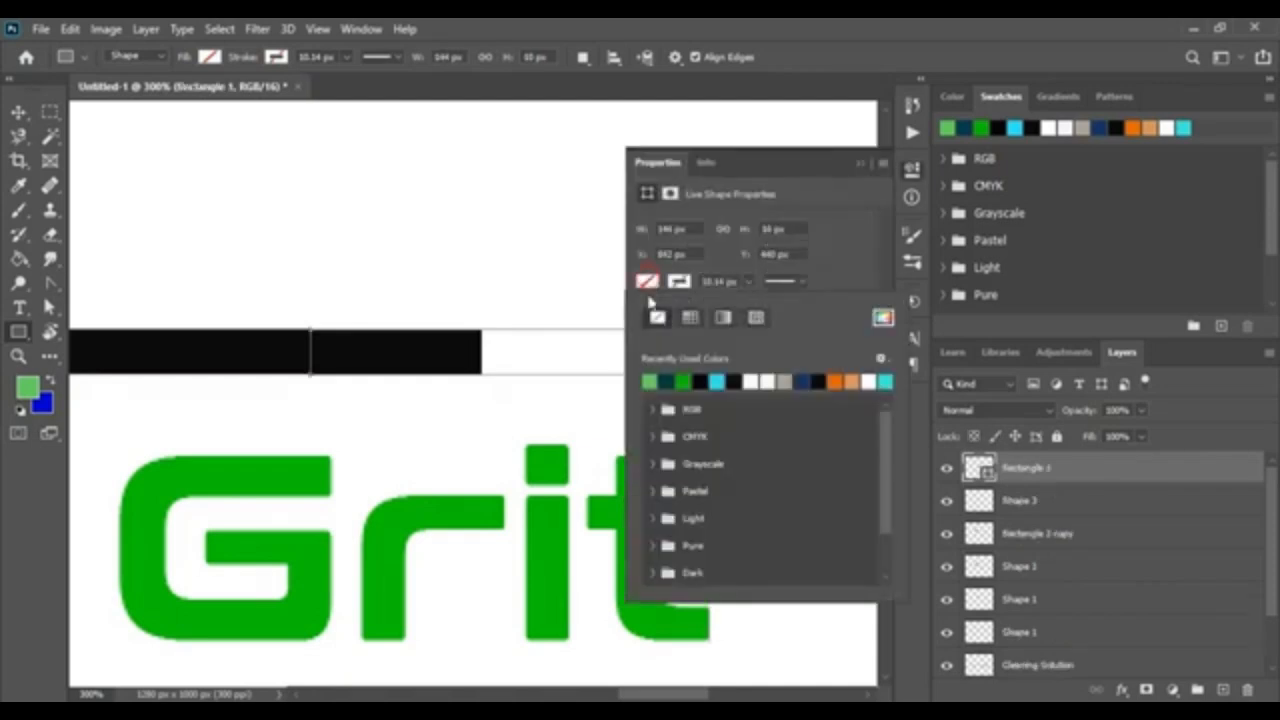
left_click(737, 379)
left_click(860, 163)
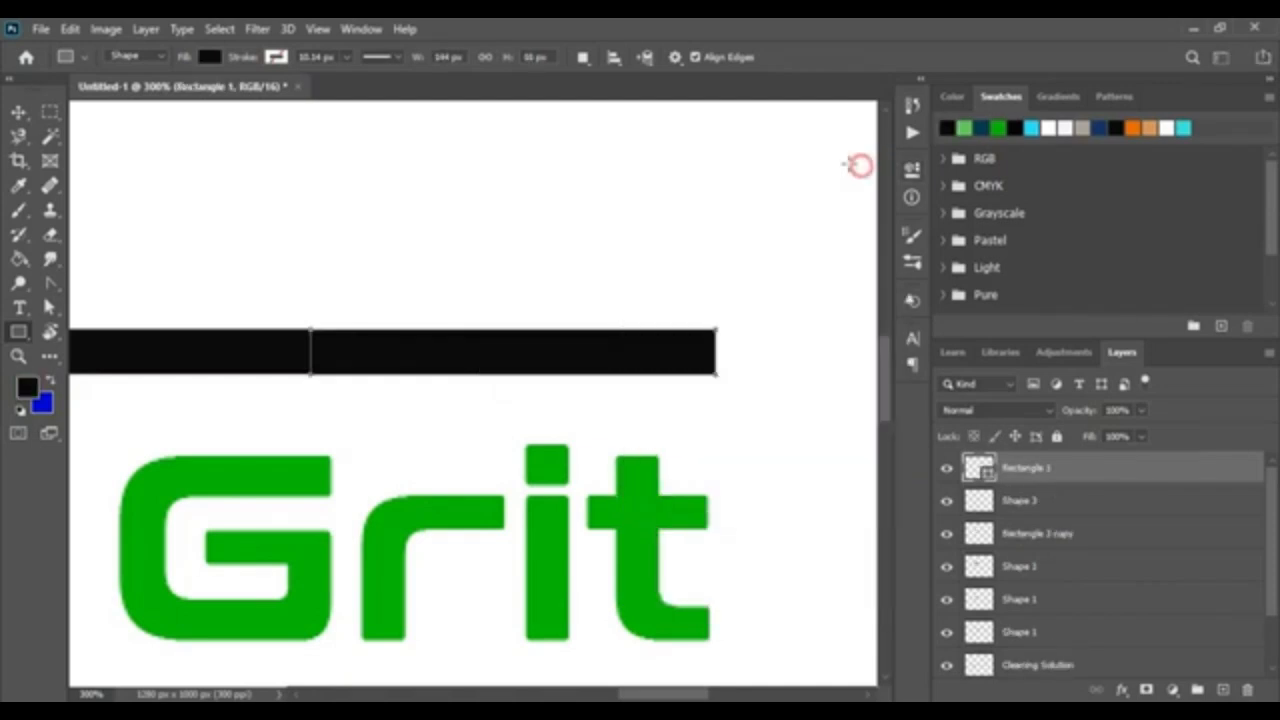
key("v")
left_click(432, 255)
- Draw a circle about 586 by 586 px over the left half of the logo with the Ellipse tool
key("ctrl+minus")
key("ctrl+minus")
key("ctrl+minus")
key("ctrl+minus")
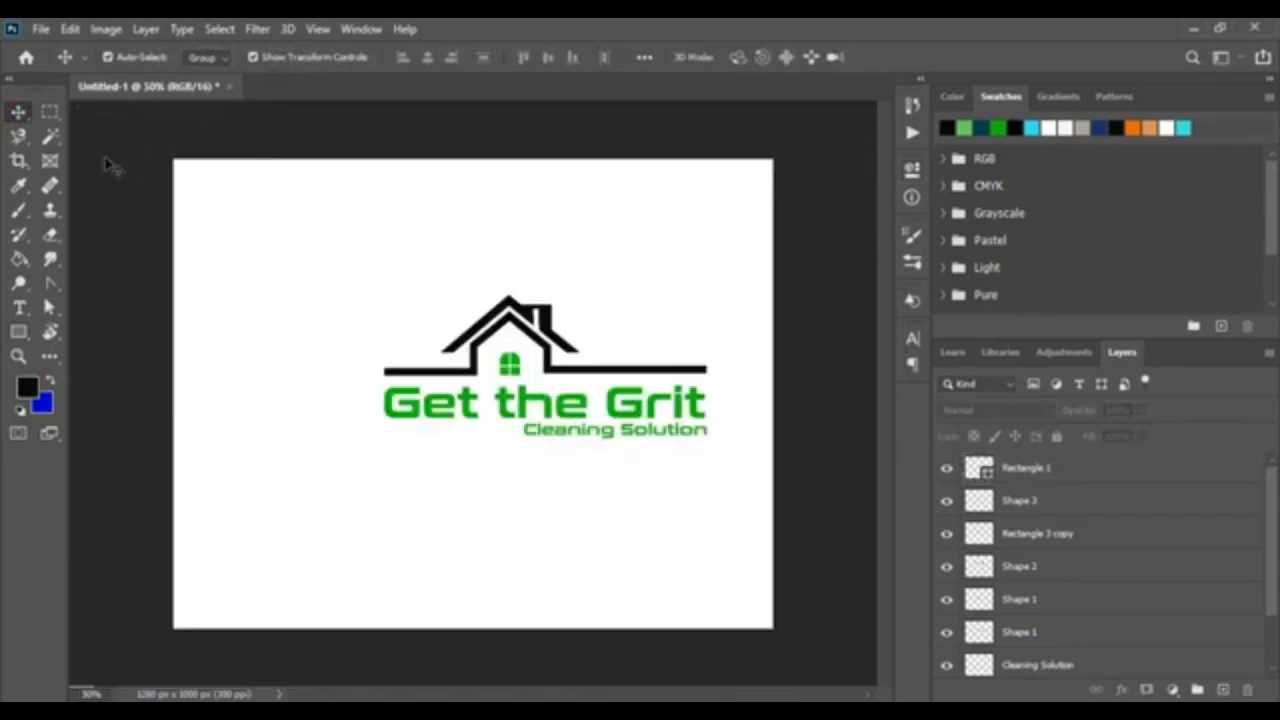
left_click(19, 334)
left_click(99, 370)
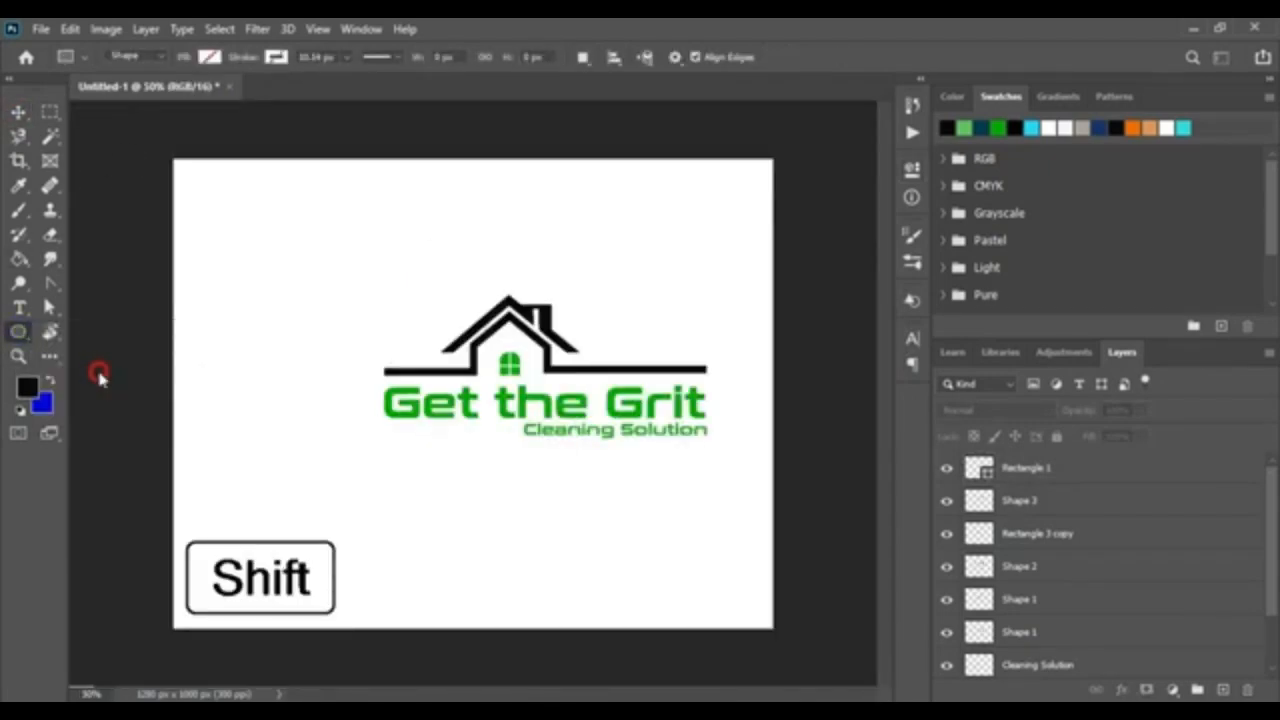
left_click_drag(267, 267, 542, 550)
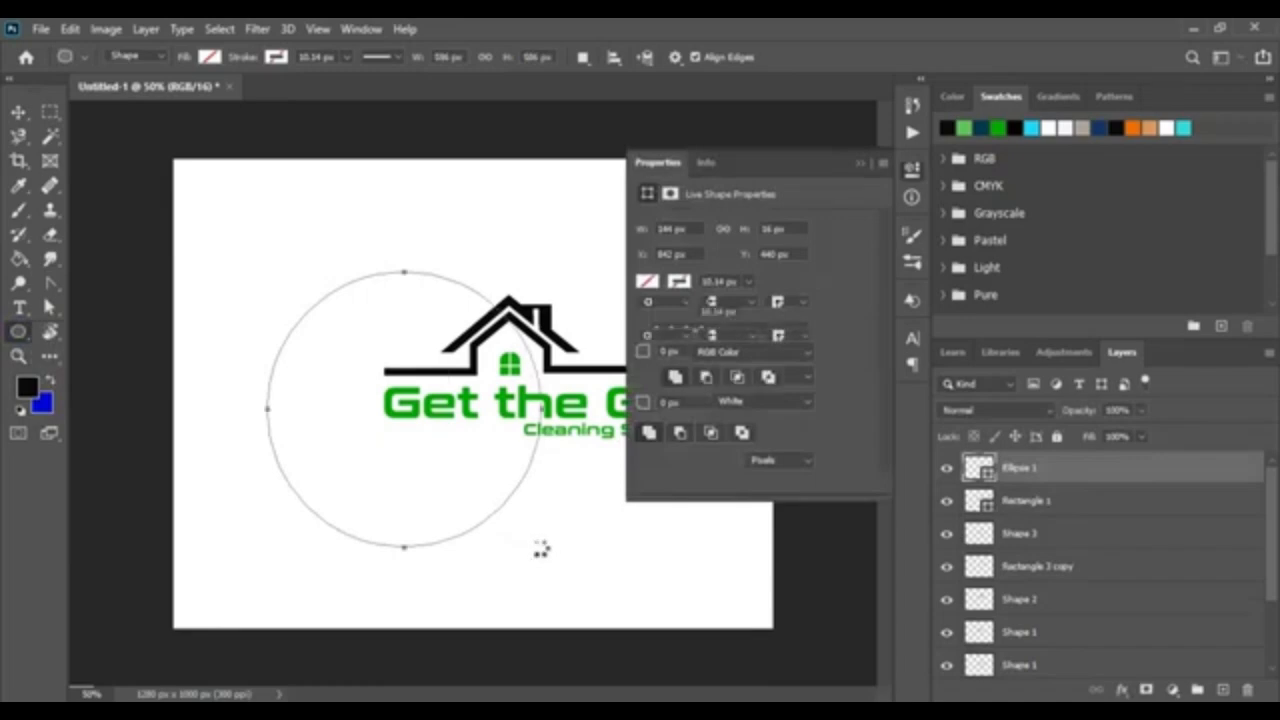
- Give the circle a black stroke 16 px wide and deselect it
left_click(678, 312)
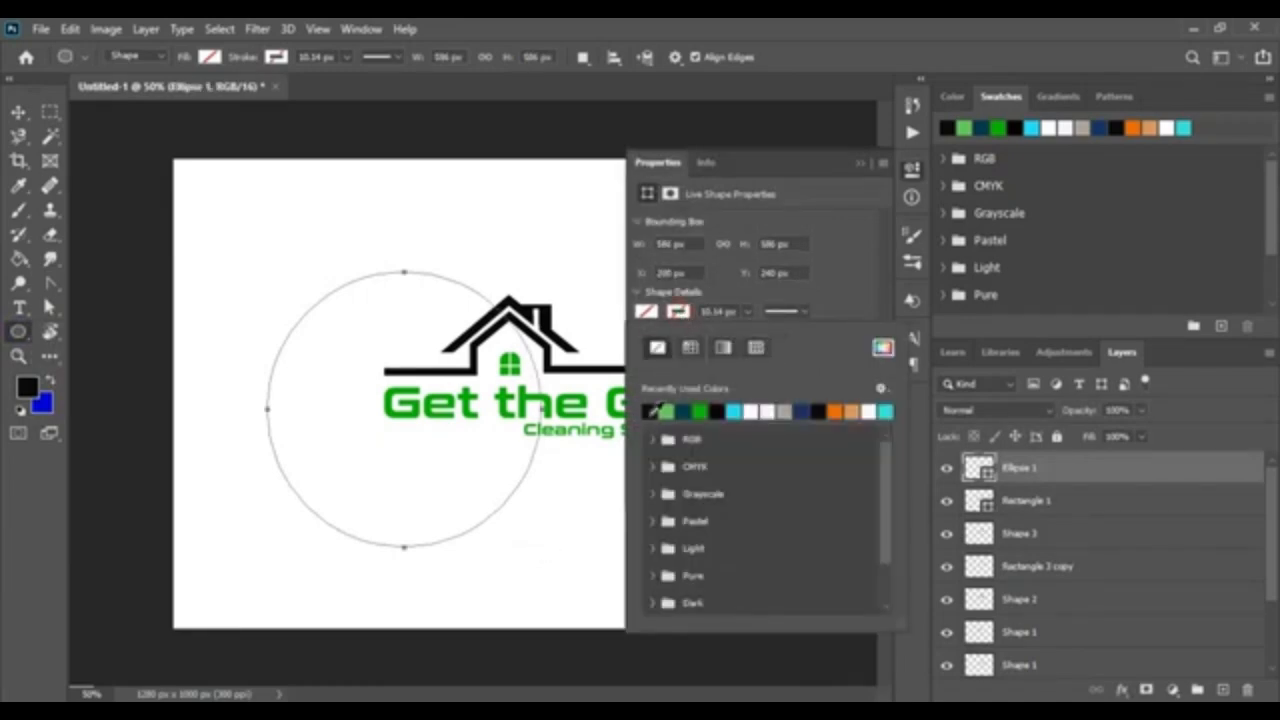
left_click(652, 410)
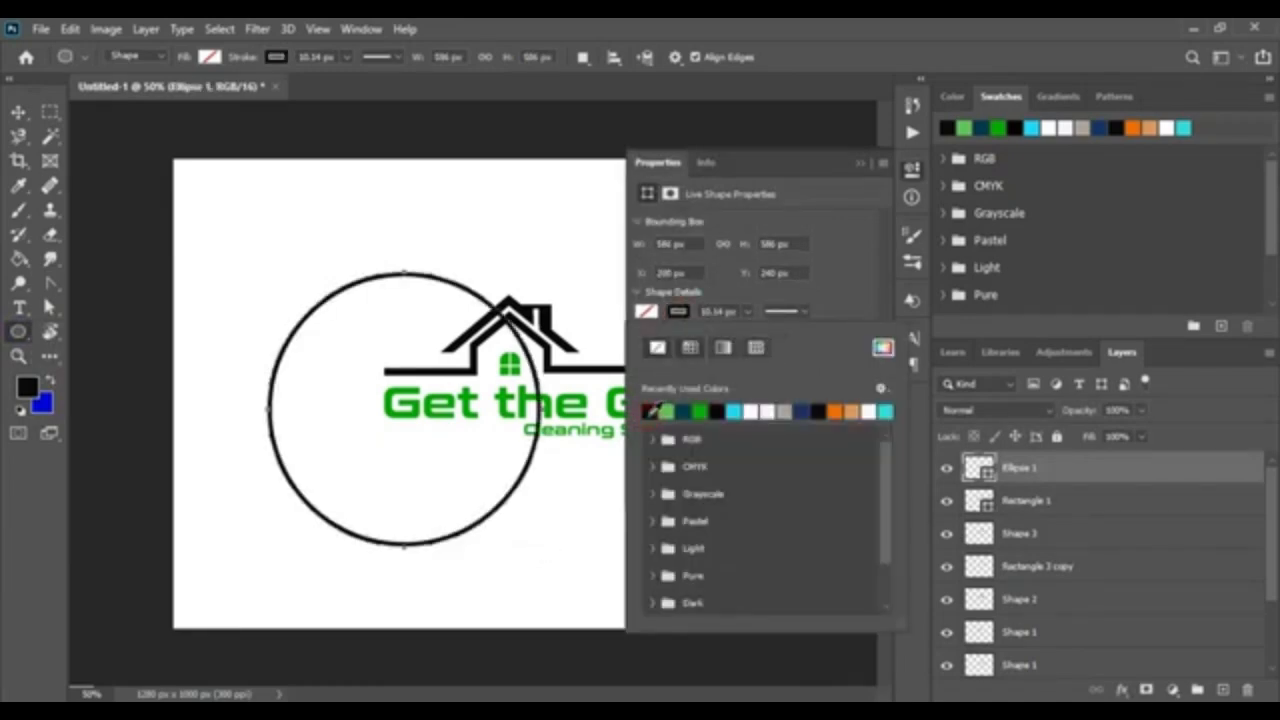
left_click(738, 311)
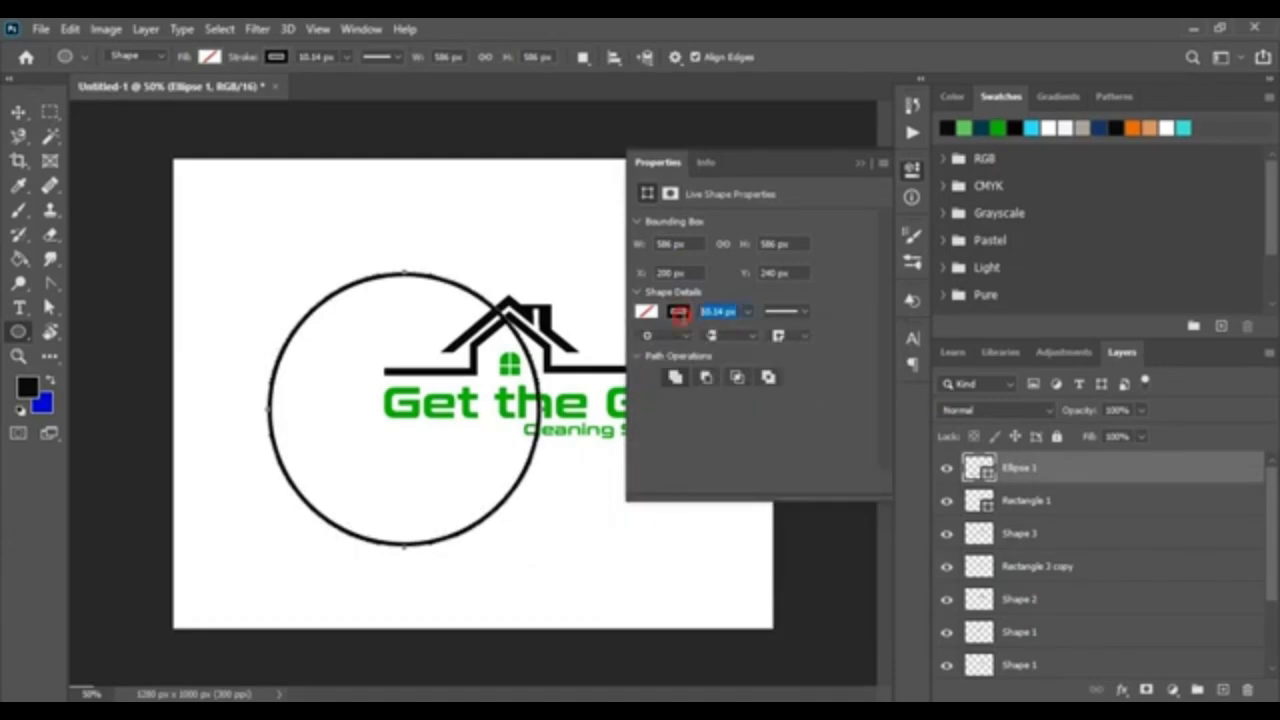
type("16")
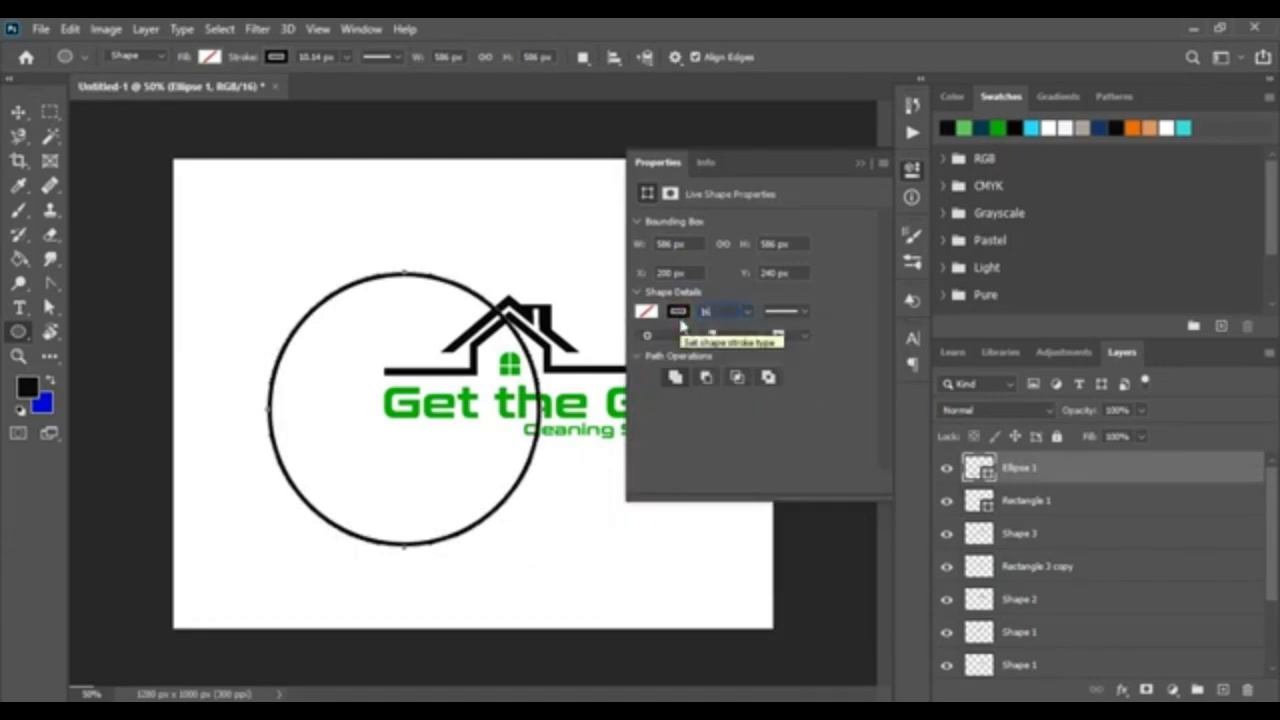
key("Return")
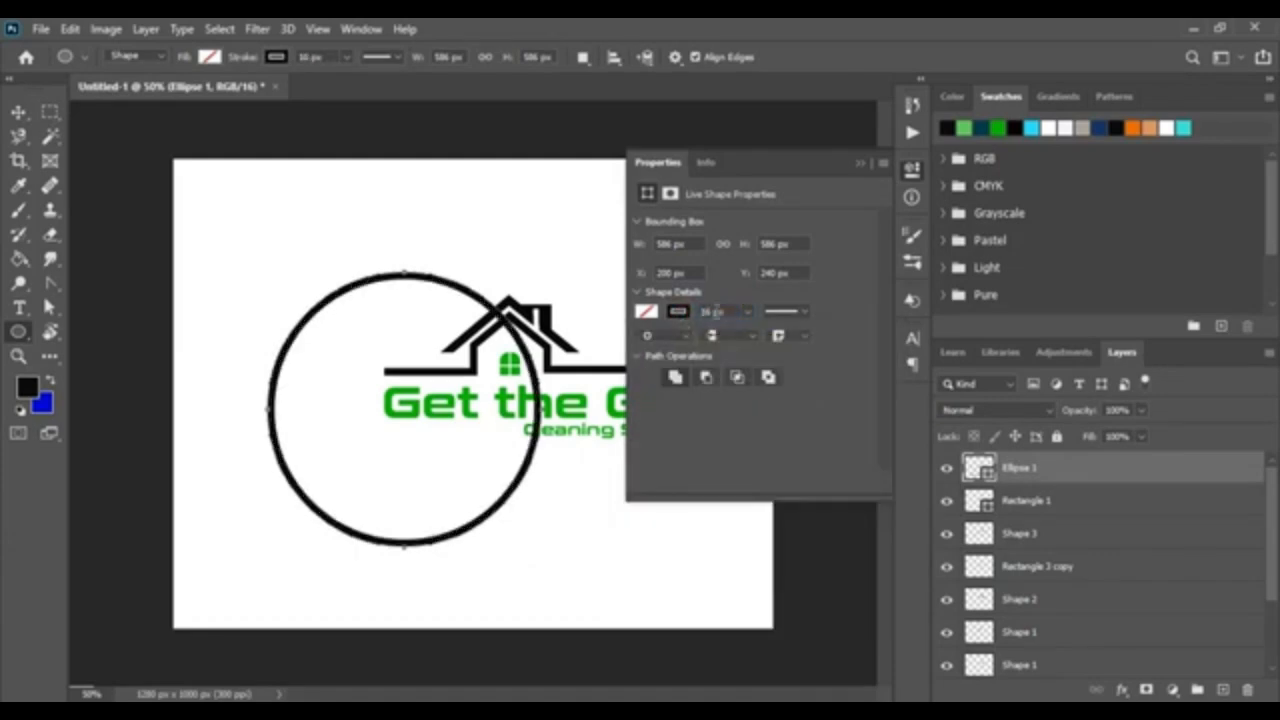
key("Return")
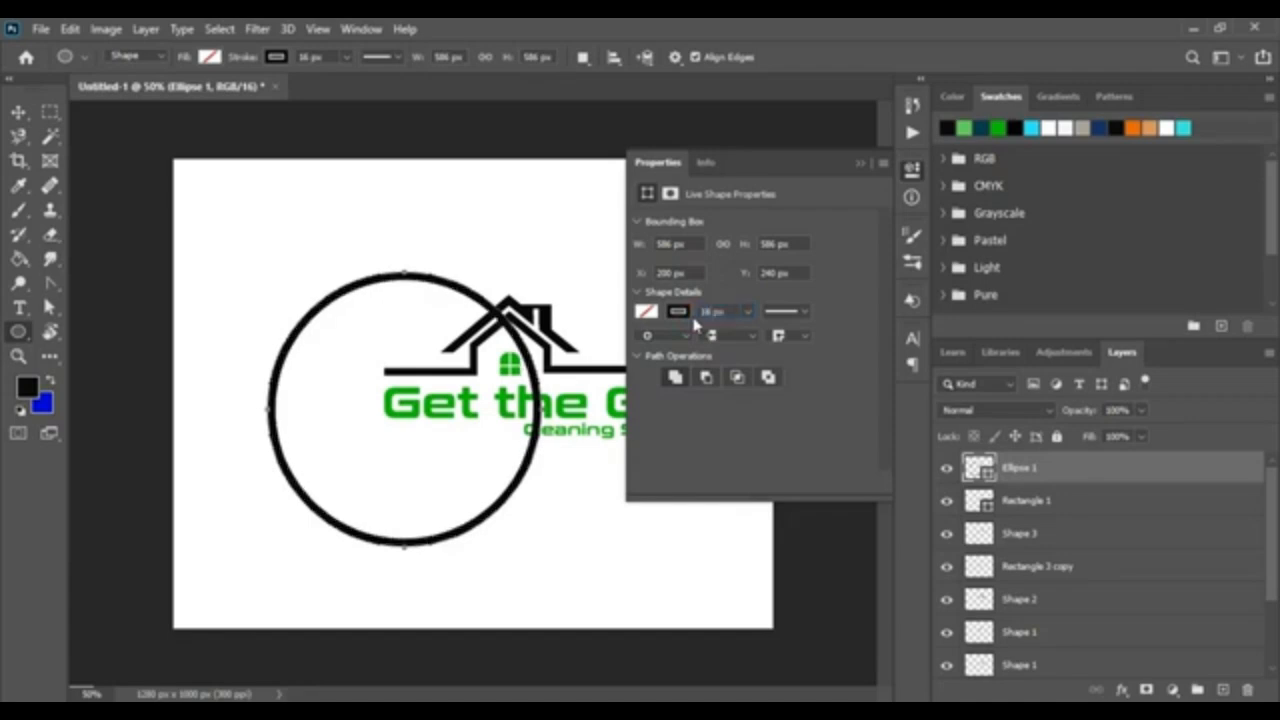
left_click(859, 163)
left_click(18, 111)
left_click(463, 194)
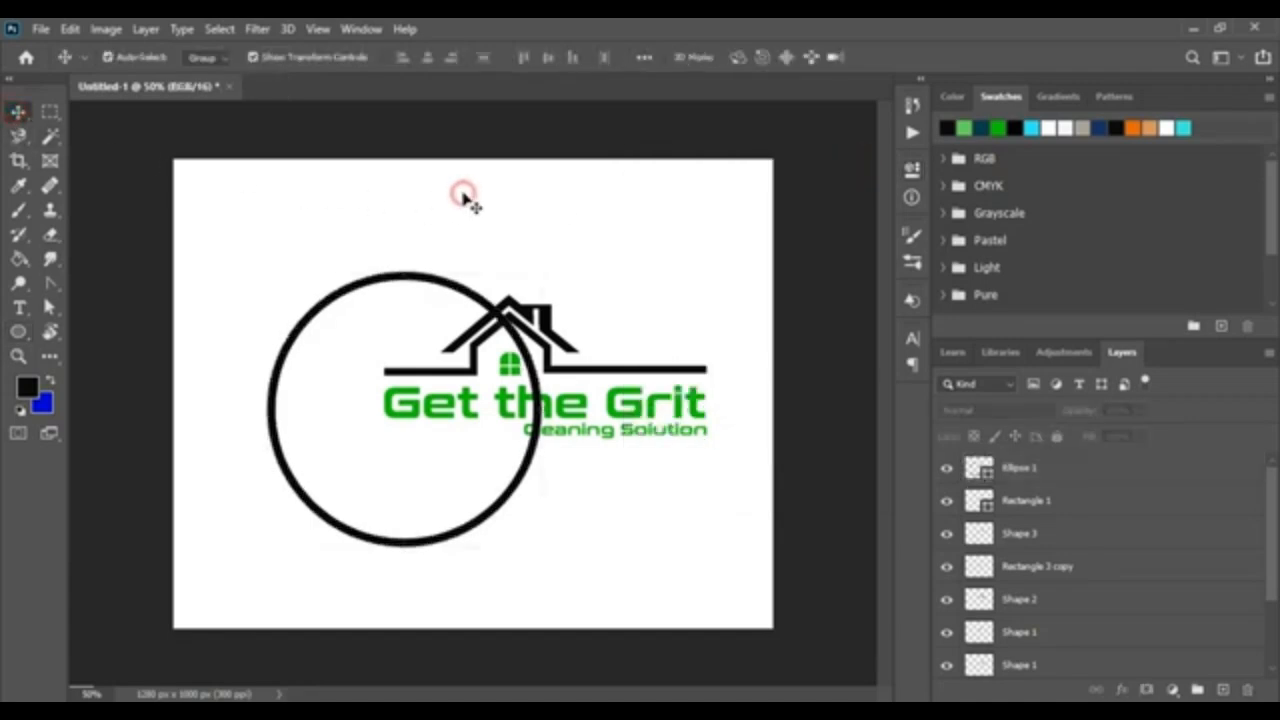
- Move the circle slightly up and to the right over the house, and deselect it
key("ctrl+plus")
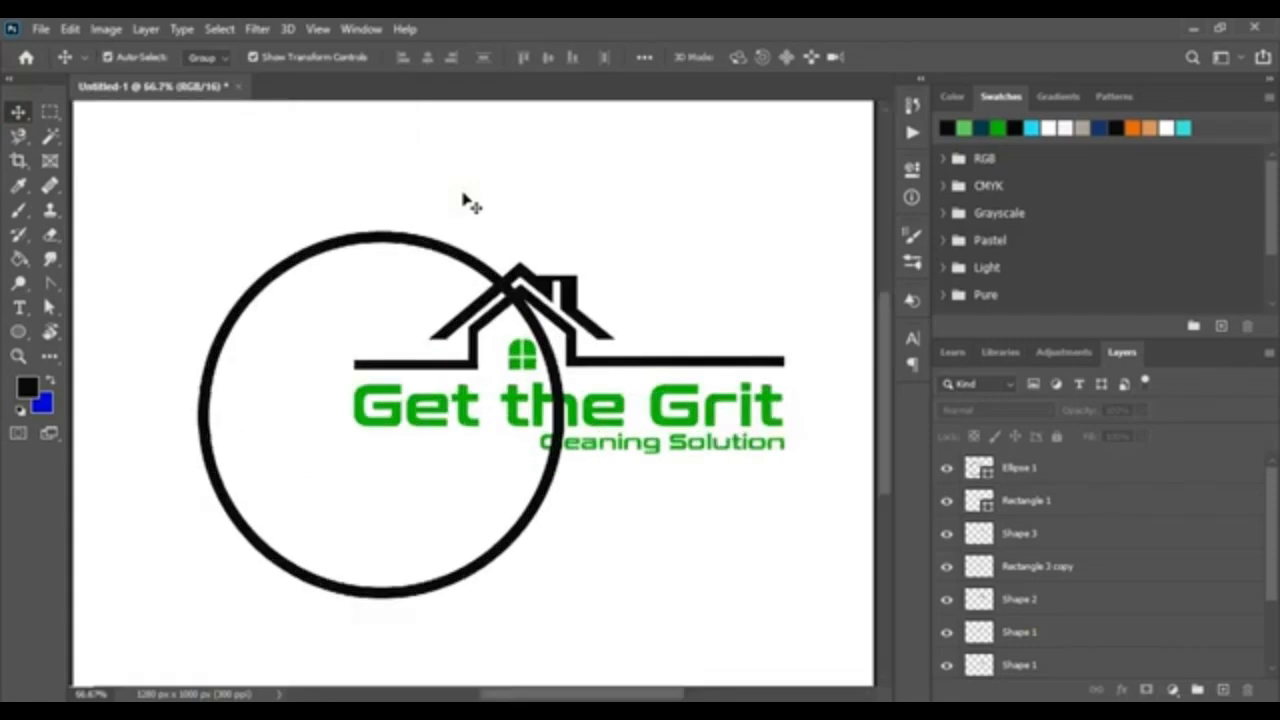
left_click_drag(486, 574, 497, 530)
left_click(190, 256)
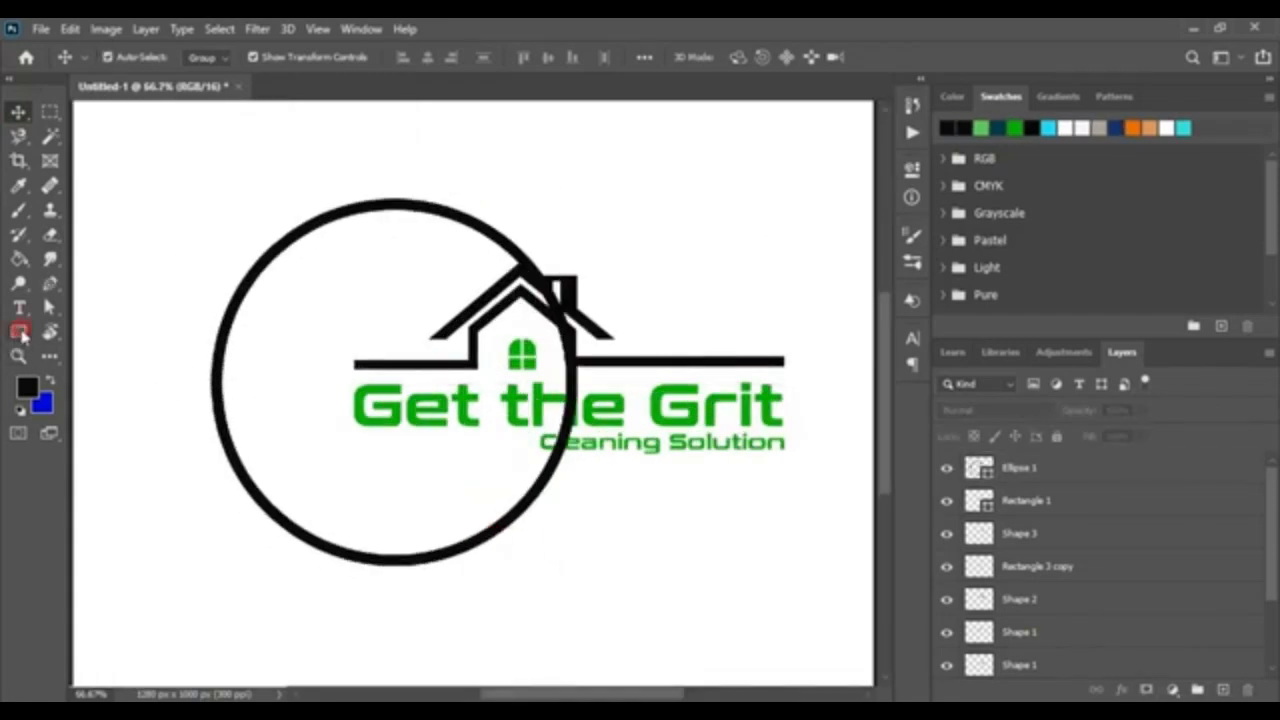
- Draw a narrow vertical rectangle about 16 by 538 px left of the circle and fill it with black
right_click(19, 333)
left_click(124, 330)
mouse_move(156, 224)
left_mouse_down()
mouse_move(177, 496)
mouse_move(165, 560)
left_mouse_up()
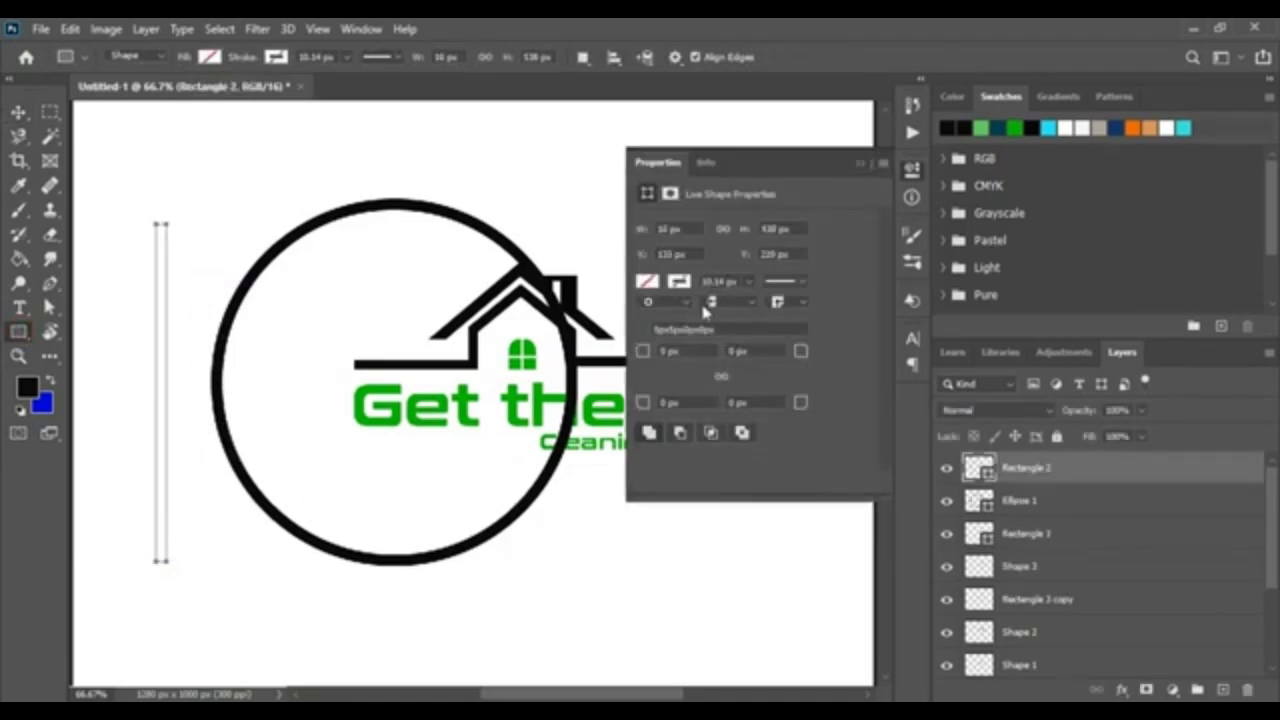
left_click(679, 284)
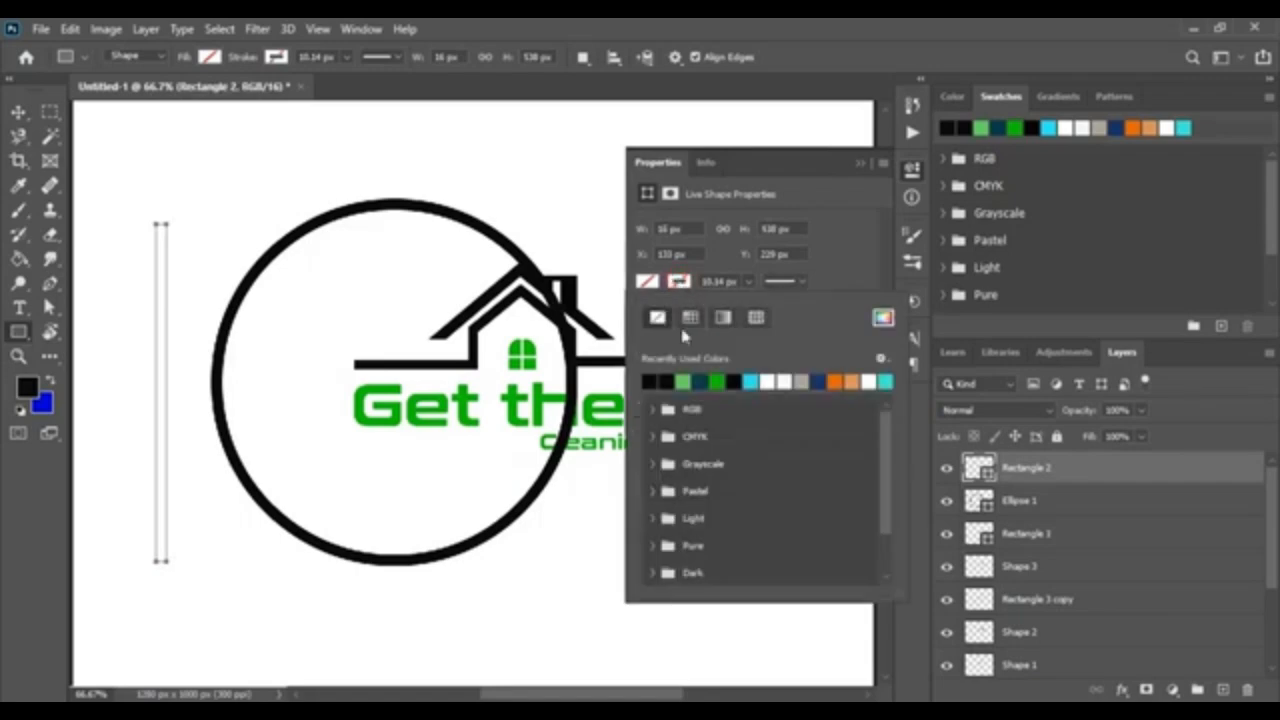
left_click(650, 283)
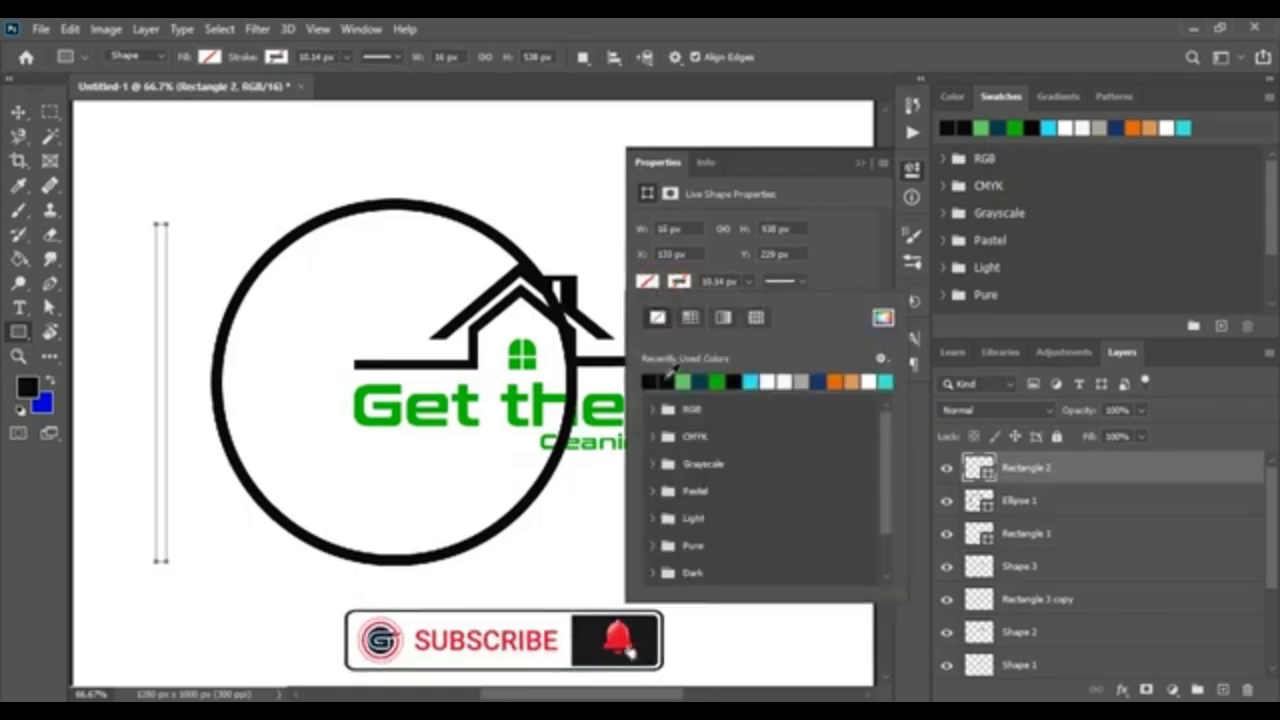
left_click(690, 317)
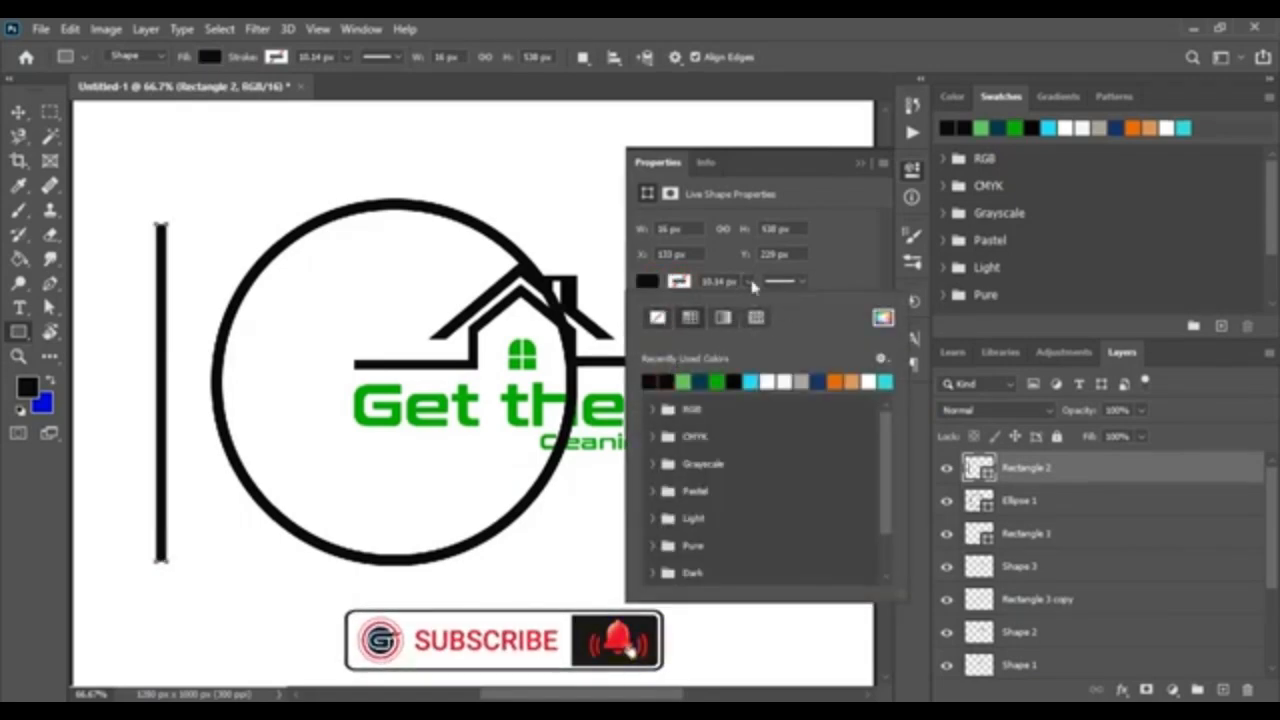
left_click(848, 275)
- Round the two top corners of the vertical black bar with an 8 px radius and deselect it
left_click(621, 352)
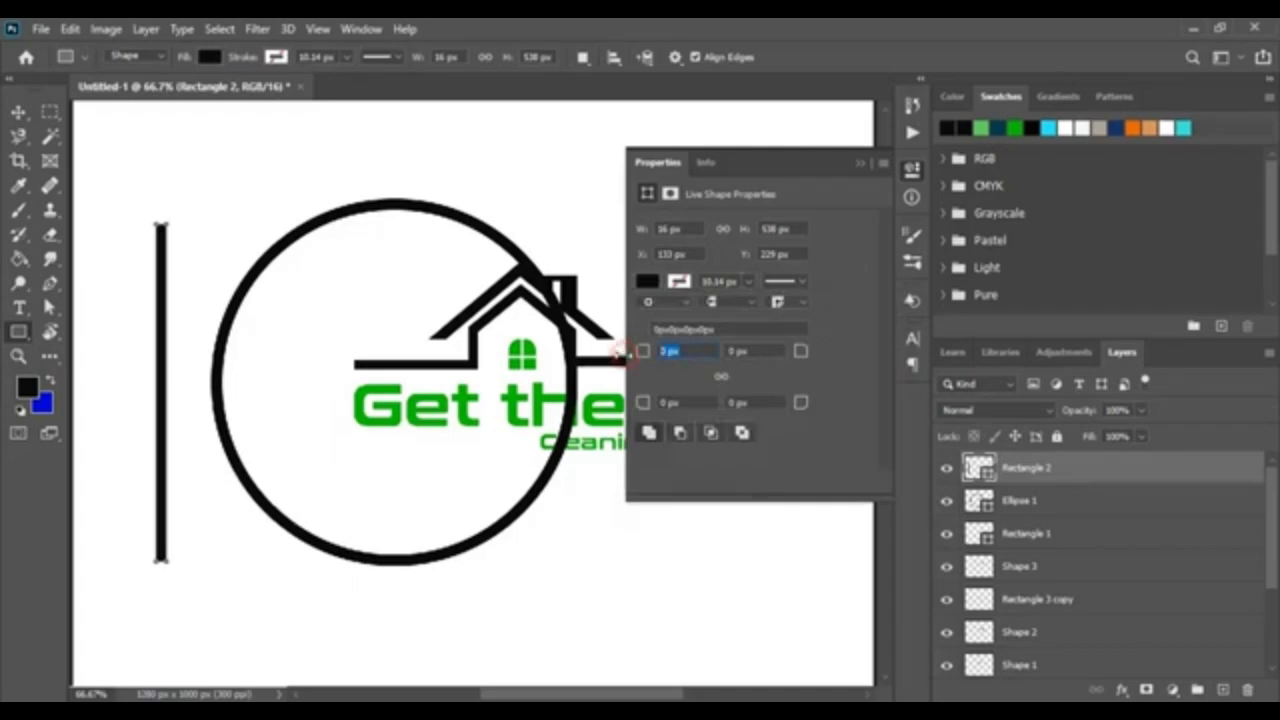
type("10")
key("Tab")
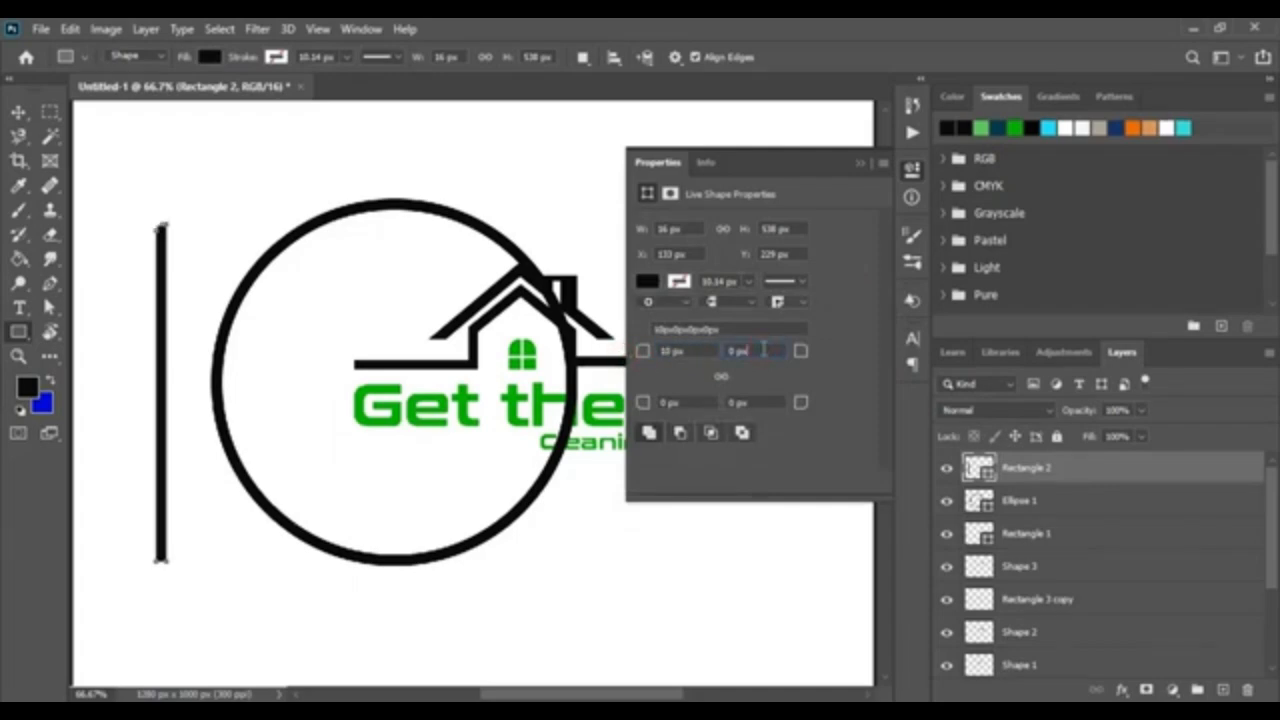
left_click(708, 347)
type("8")
key("Return")
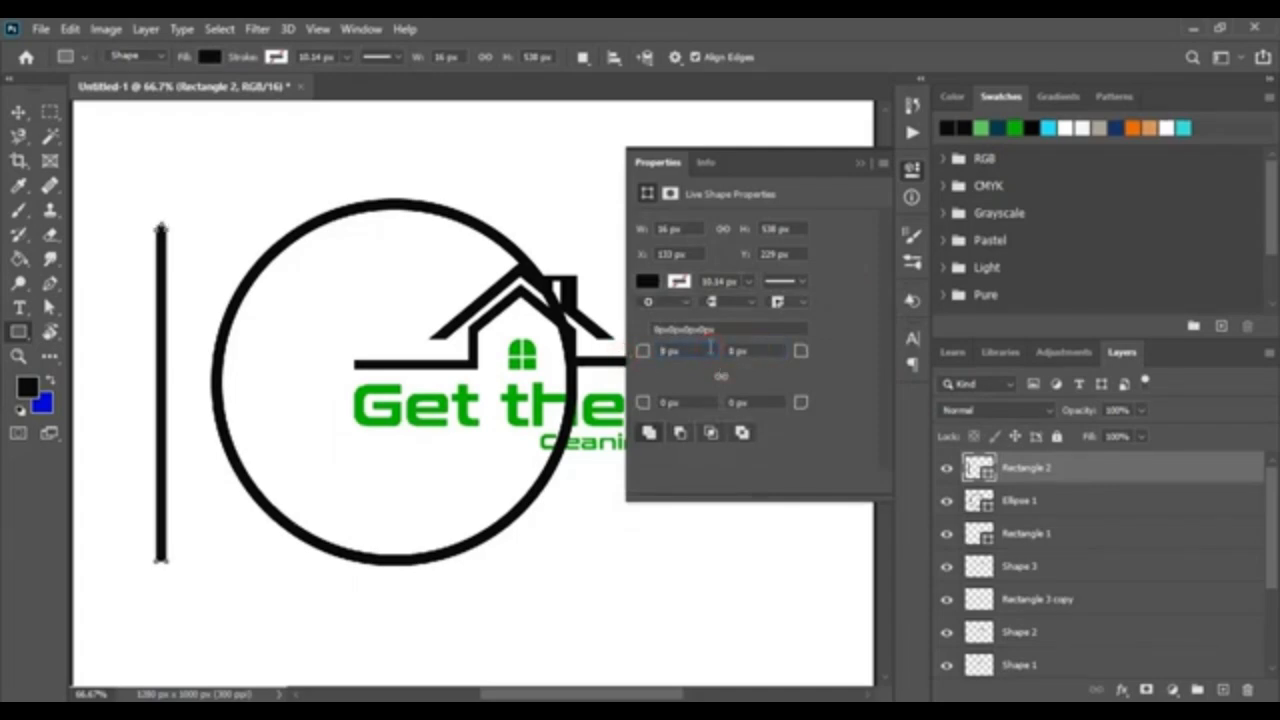
left_click(862, 165)
left_click(18, 112)
left_click(245, 185)
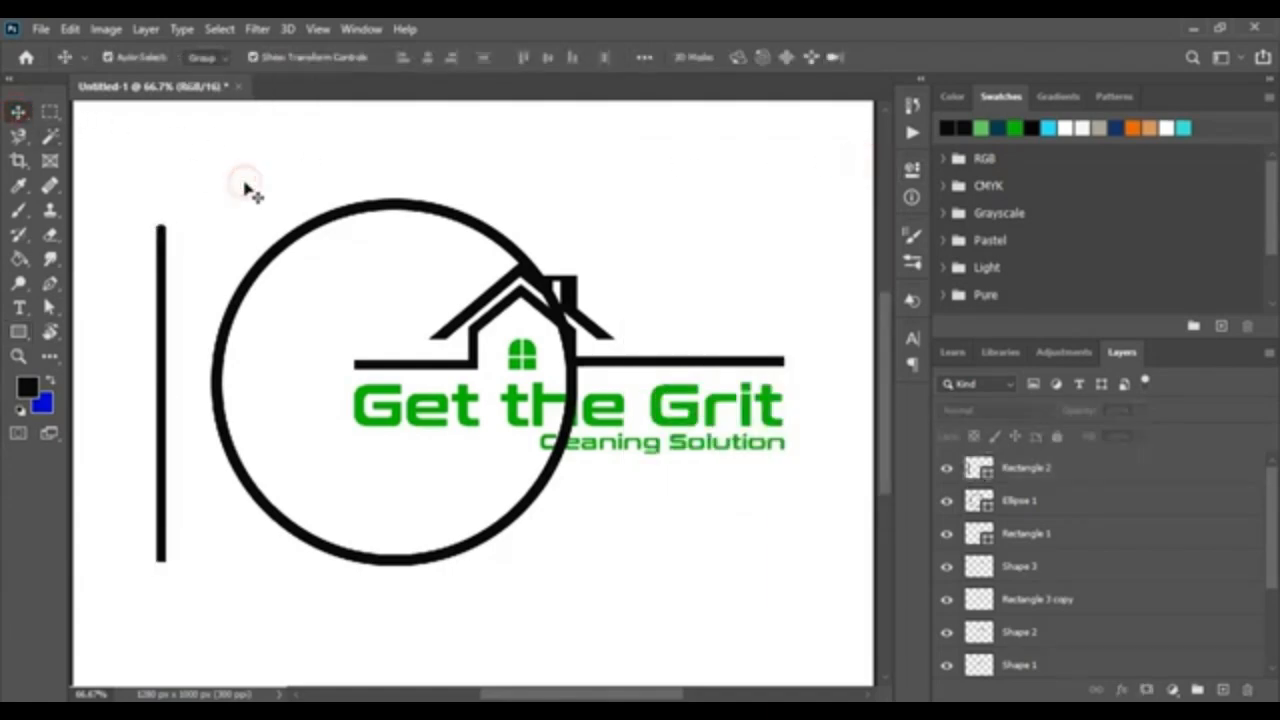
- Tilt the black bar to about -36 degrees and place it across the lower left part of the circle
left_click(162, 354)
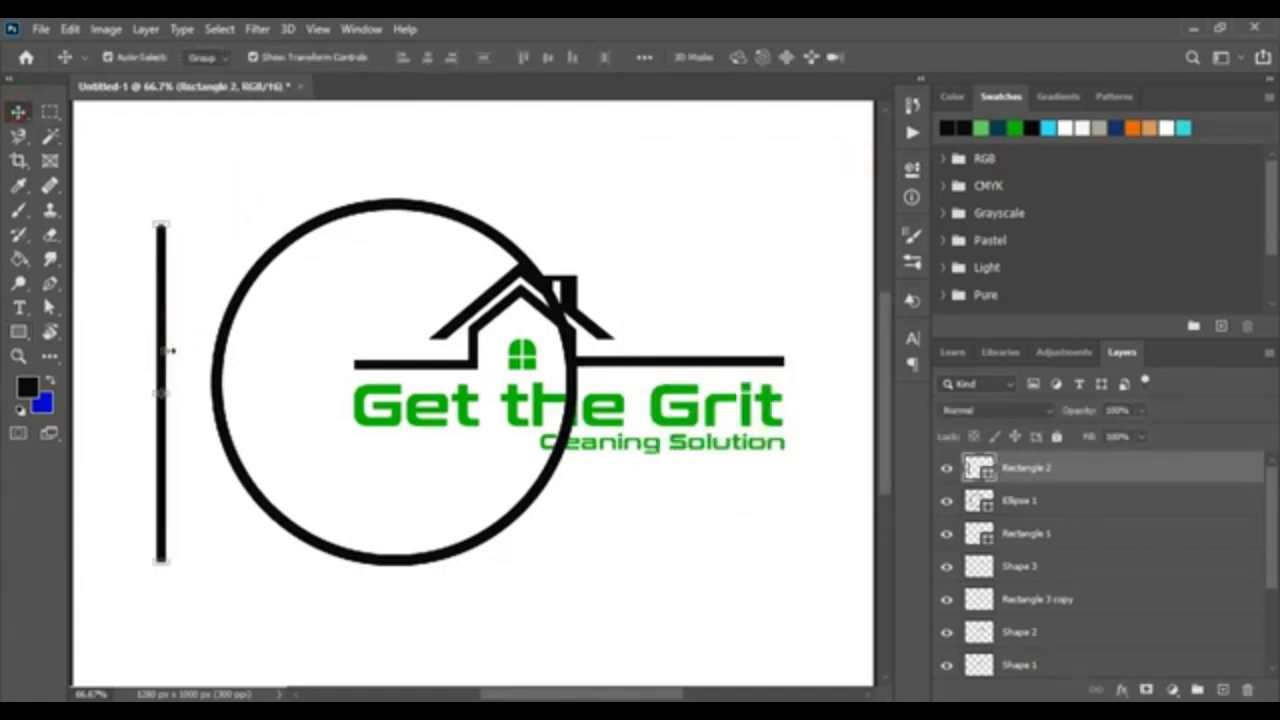
left_click_drag(187, 402, 262, 332)
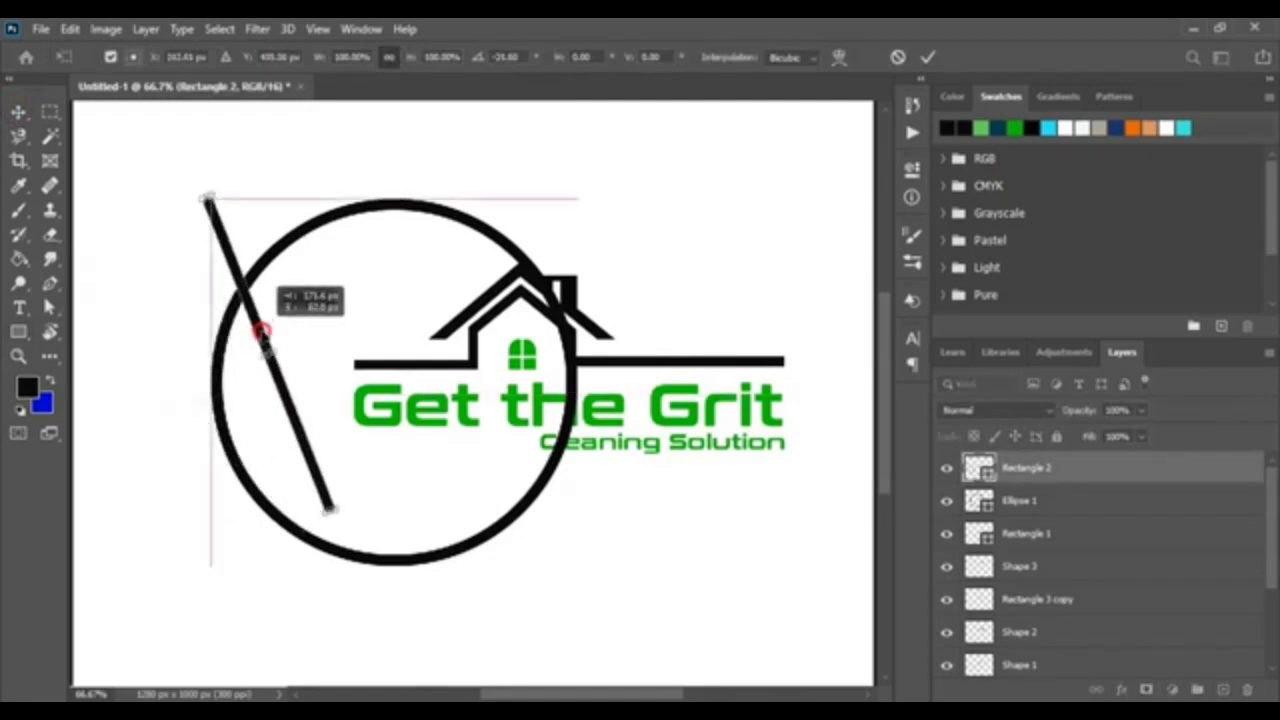
left_click_drag(262, 332, 263, 334)
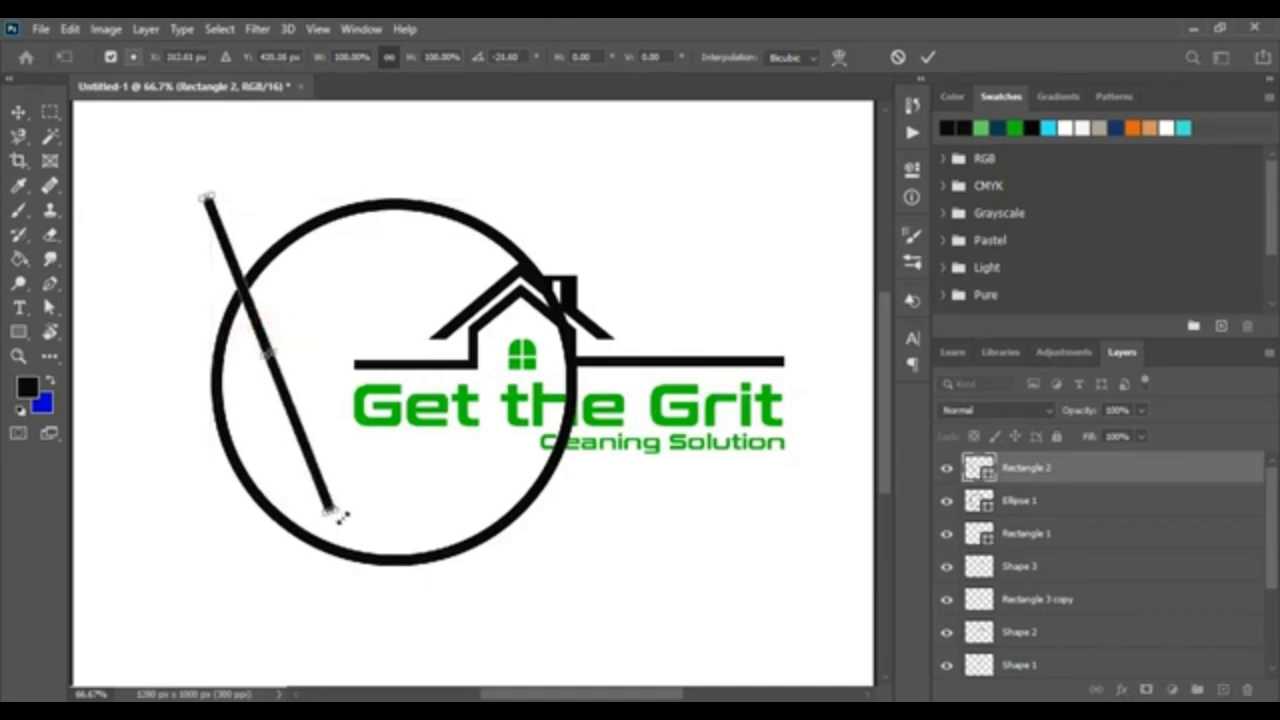
left_click_drag(350, 521, 354, 506)
left_click_drag(320, 449, 330, 518)
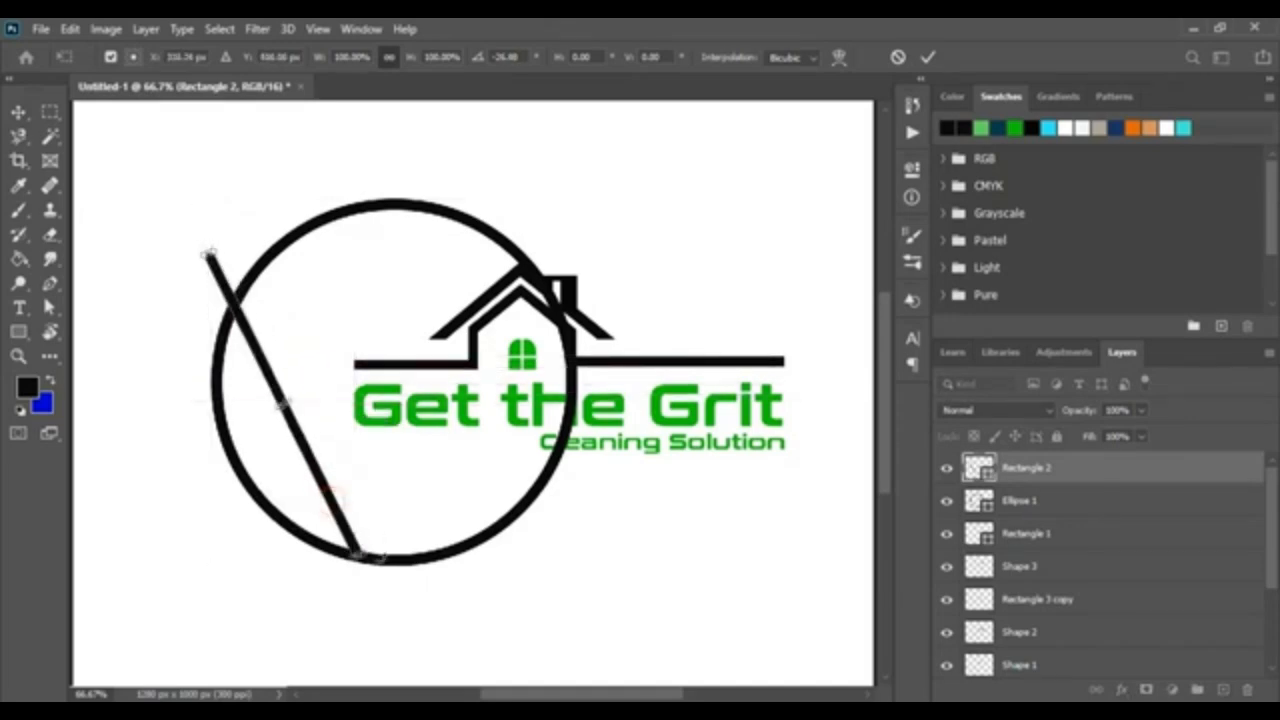
mouse_move(384, 555)
left_mouse_down()
mouse_move(391, 524)
mouse_move(346, 491)
mouse_move(389, 530)
left_mouse_up()
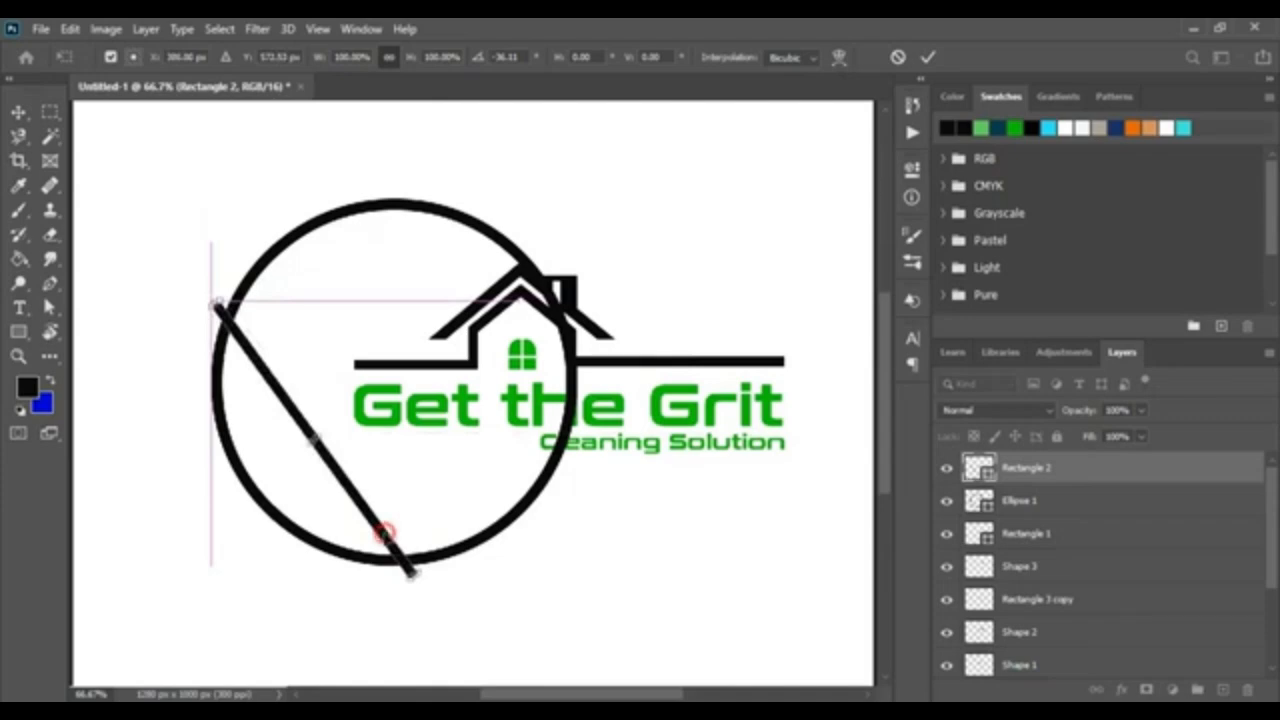
- Nudge the tilted bar slightly up and left, apply the transform, and deselect it
key("Up")
key("Up")
key("Up")
key("Up")
key("Left")
key("Left")
key("Left")
key("Left")
key("Left")
left_click(928, 57)
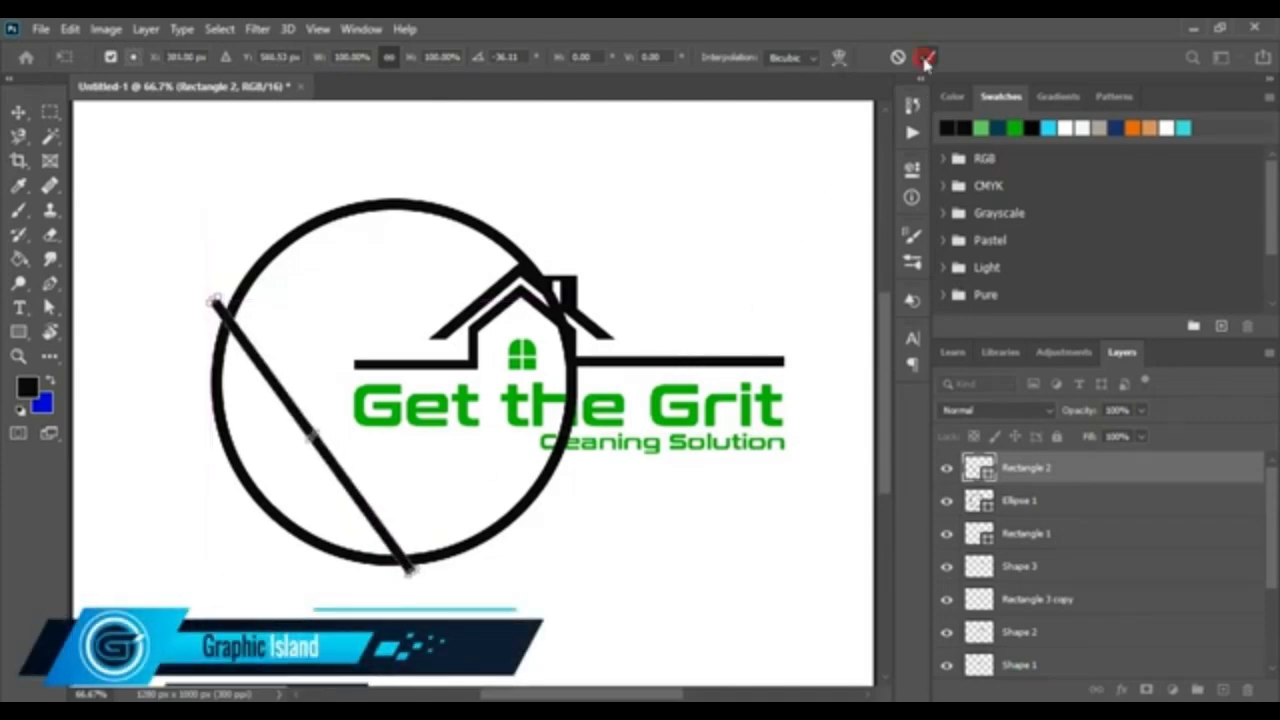
left_click(573, 589)
- Draw a five-sided Pen shape about 265 by 235 px over the lower end of the tilted bar and fill it with turquoise
key("ctrl+plus")
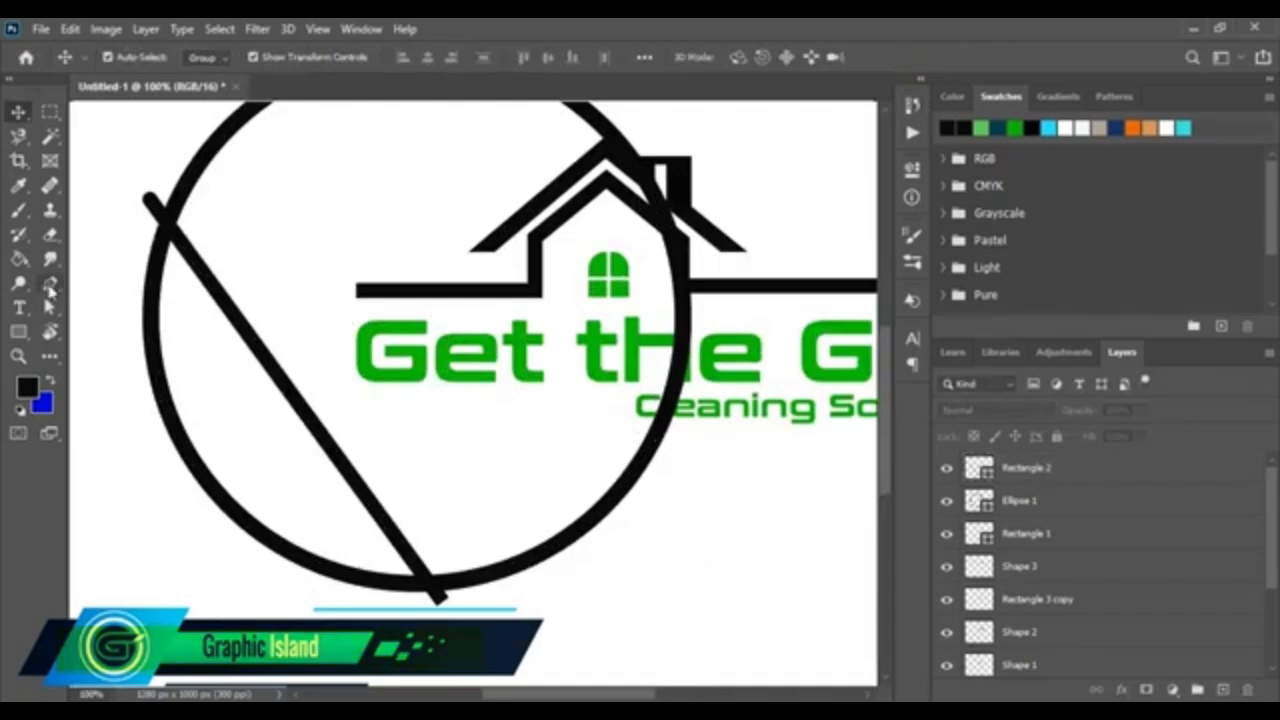
left_click(50, 284)
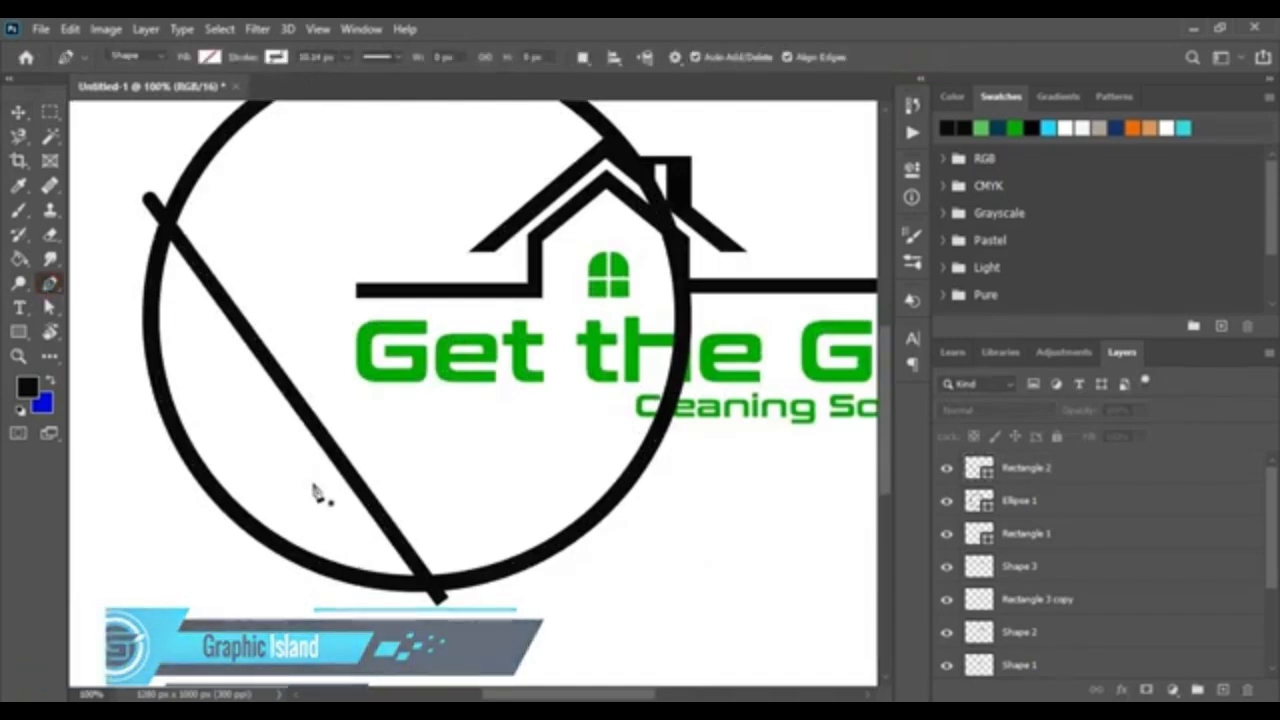
left_click(285, 464)
left_click(372, 418)
left_click(531, 609)
left_click(399, 637)
left_click(283, 508)
left_click(286, 465)
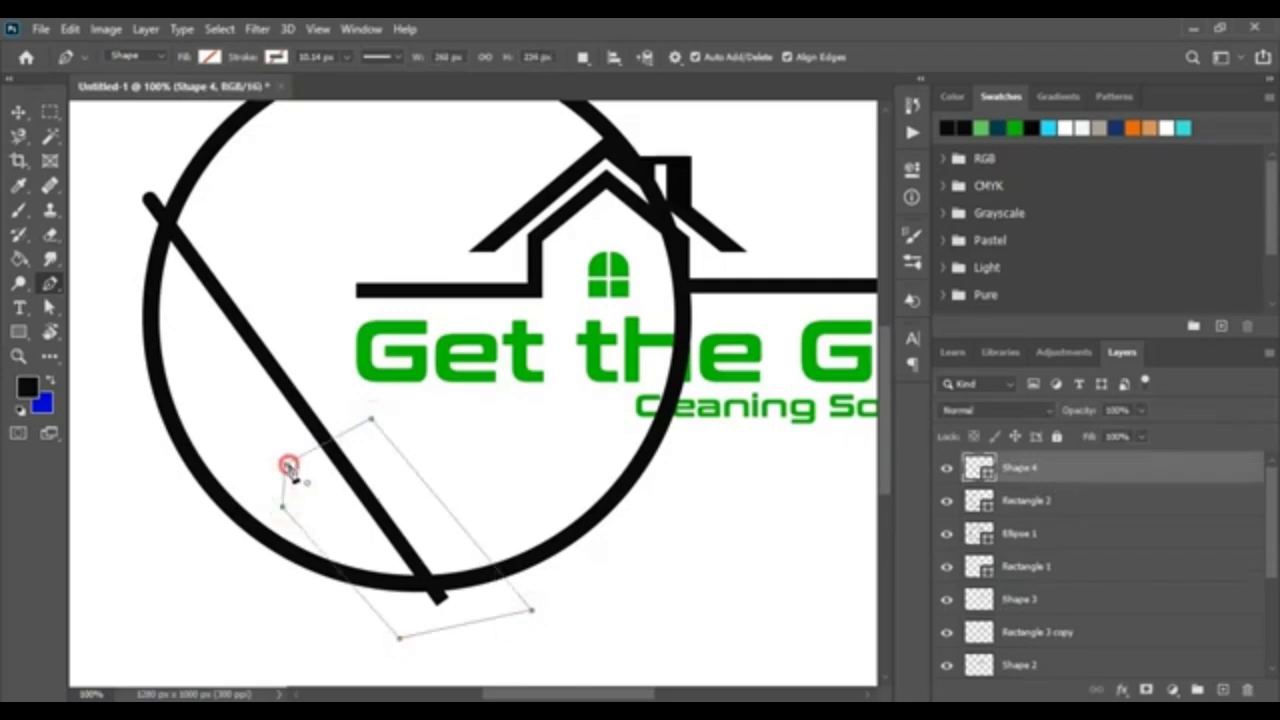
left_click(210, 60)
left_click(328, 156)
- Select the turquoise shape together with the tilted bar, subtract the front shape to shorten the bar, and deselect
key("v")
left_click(262, 355, "ctrl+shift")
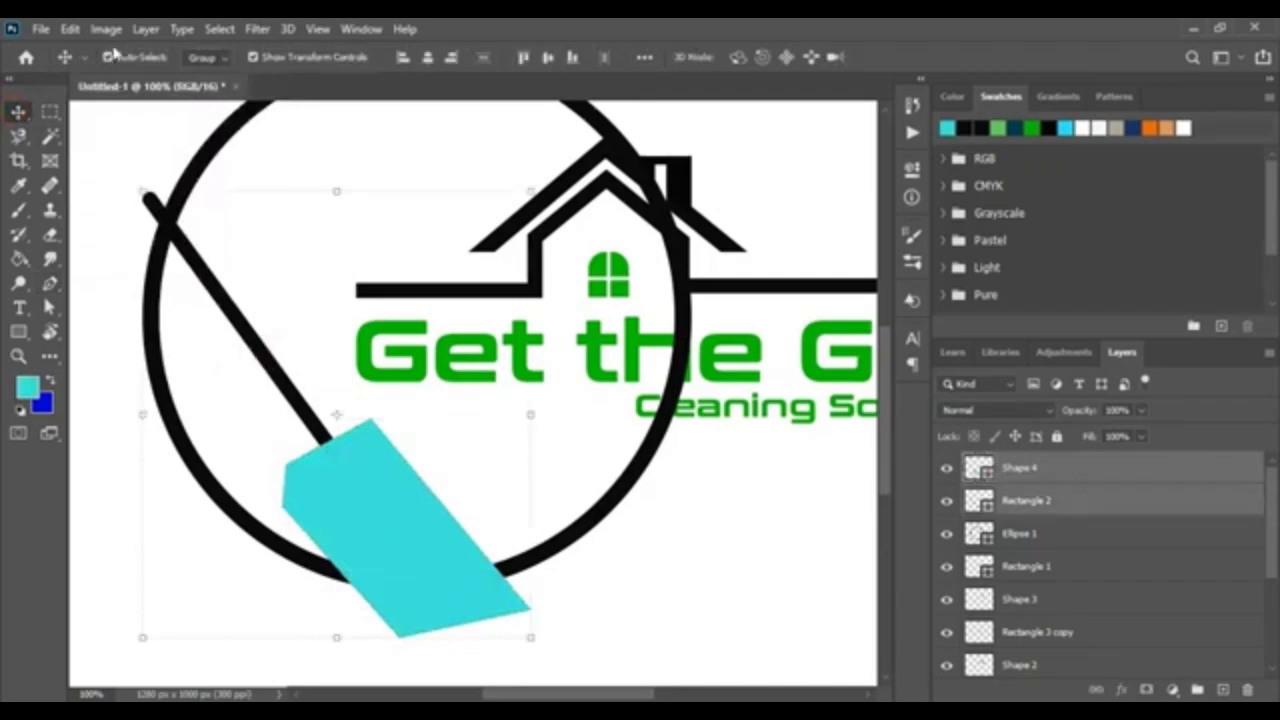
left_click(146, 29)
mouse_move(290, 555)
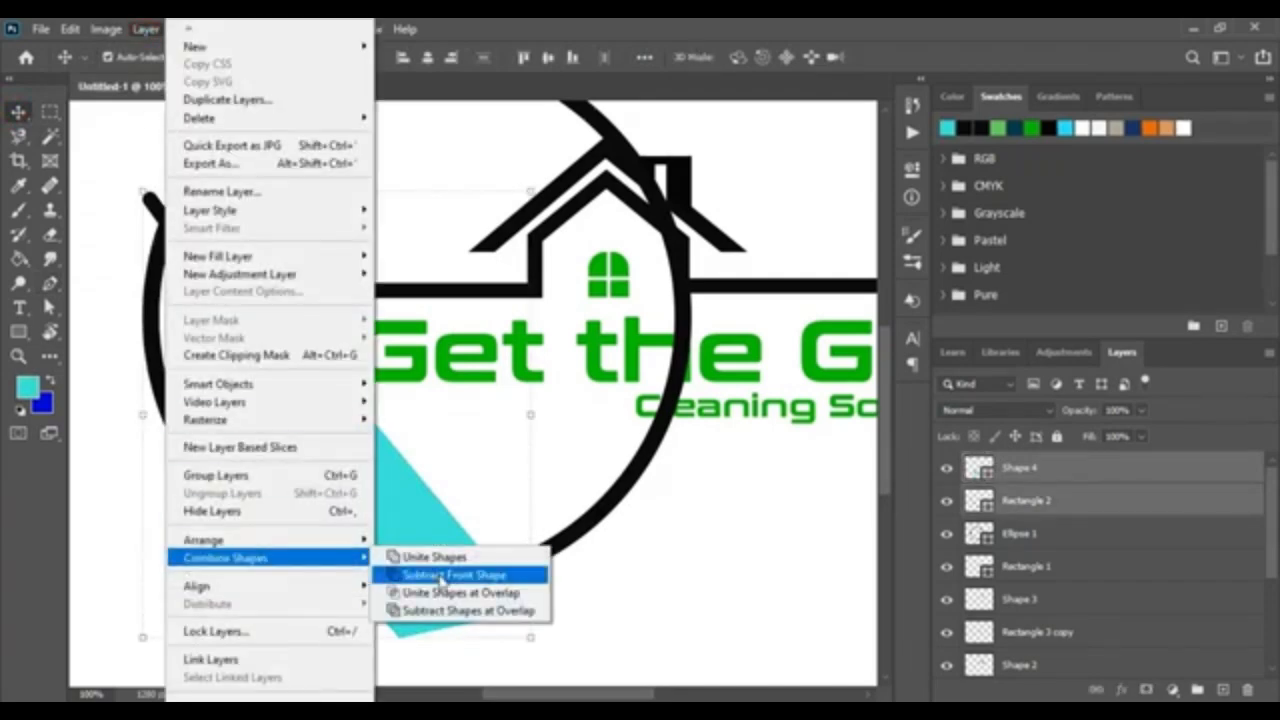
left_click(450, 576)
left_click(236, 584)
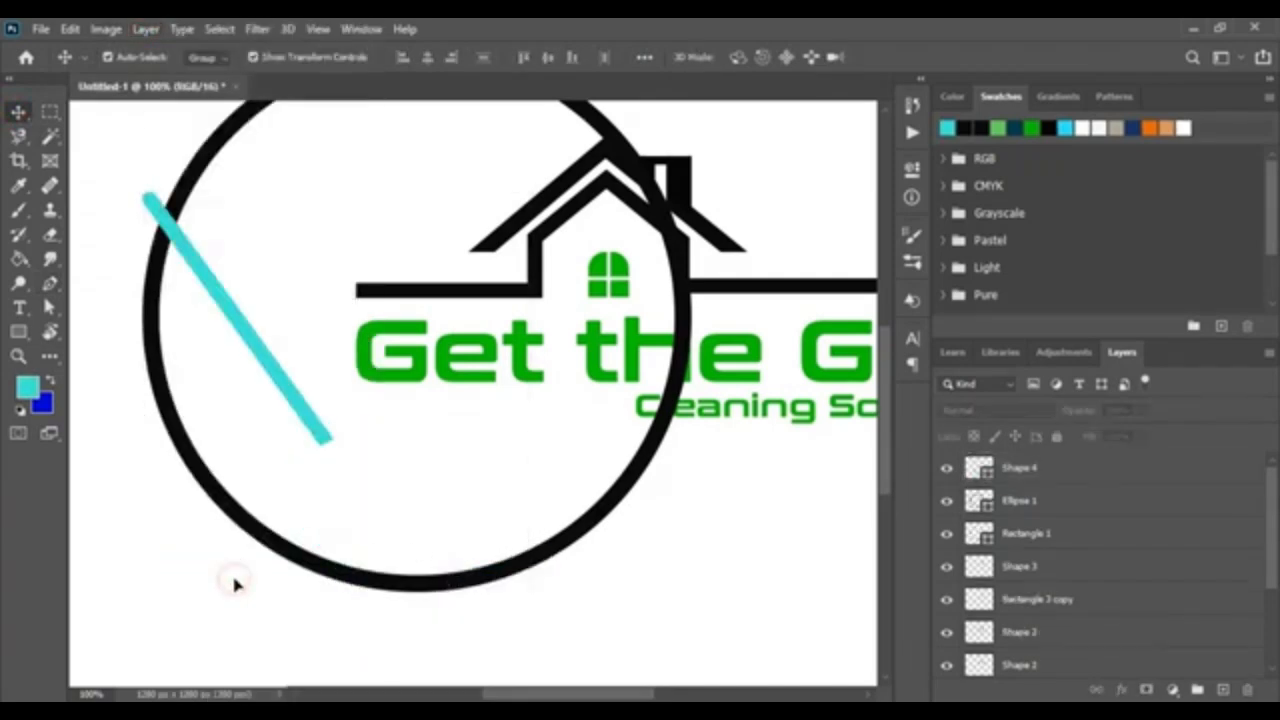
- Draw a closed four-sided Pen shape about 70 by 54 px, widening downward, at the lower end of the turquoise bar
scroll(366, 543, "up", 1)
key("p")
left_click(248, 364)
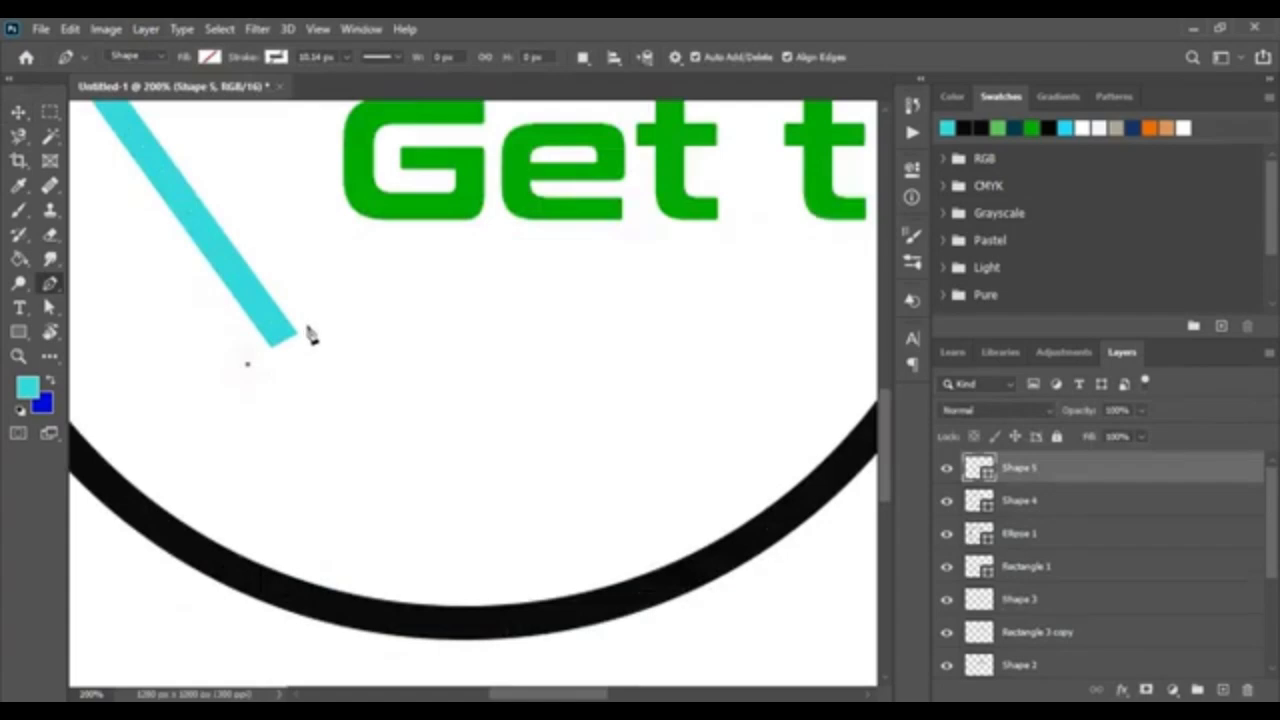
left_click(319, 324)
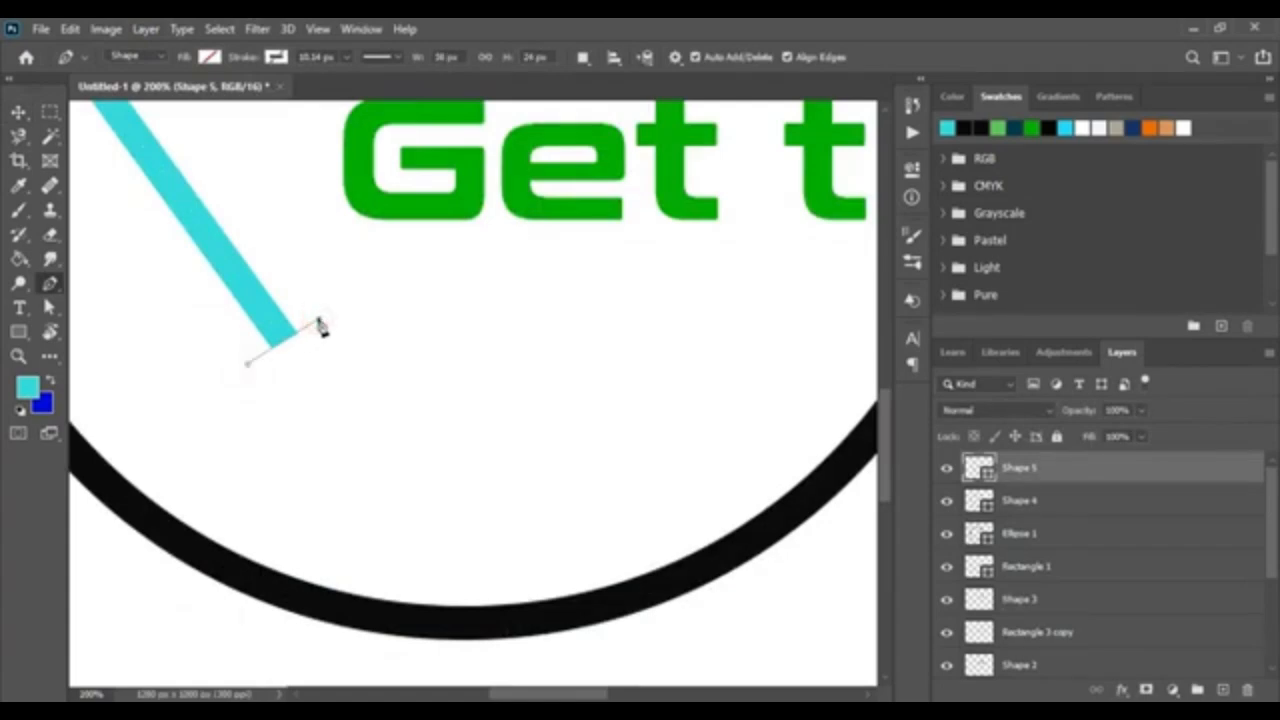
left_click(371, 343)
left_click(238, 420)
left_click(247, 365)
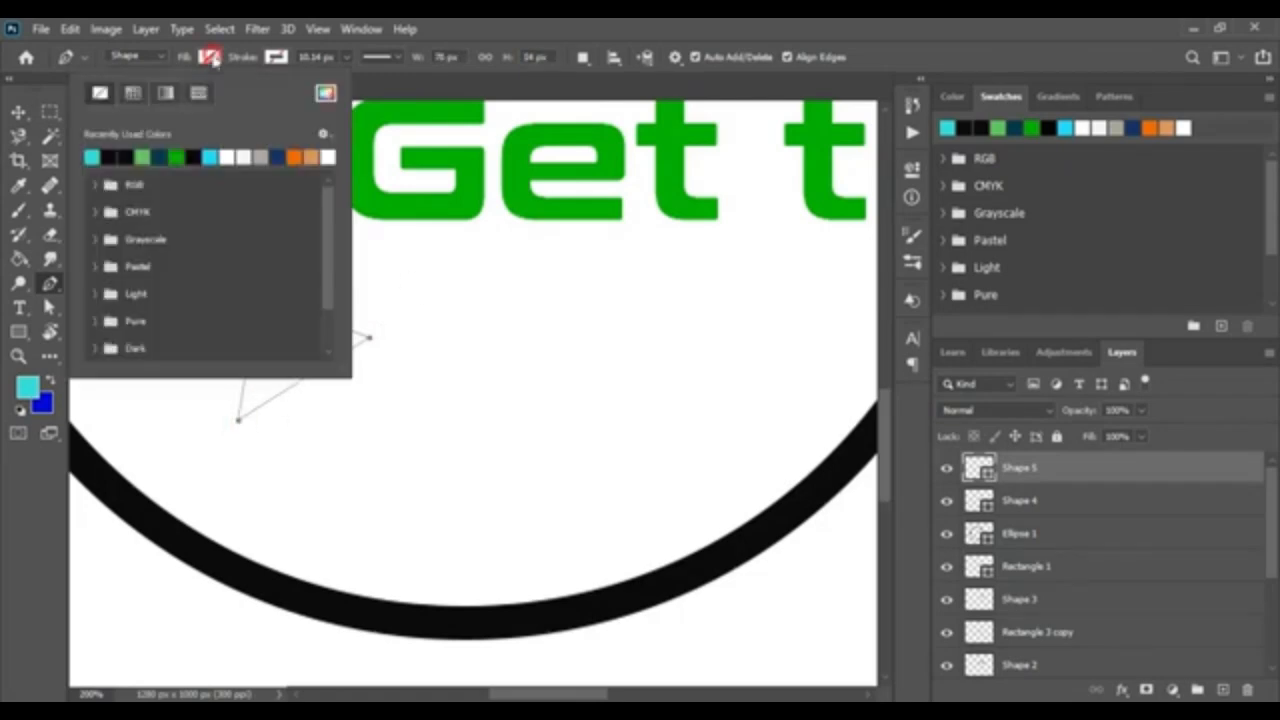
- Fill the four-sided shape at the turquoise bar's lower end with black and deselect it
left_click(210, 57)
left_click(109, 157)
left_click(18, 112)
left_click(460, 309)
- Draw a thin four-sided Pen strip about 75 px wide just below the black shape's lower edge, fill it black, and deselect
scroll(460, 311, "down", 1)
key("p")
left_click(242, 398)
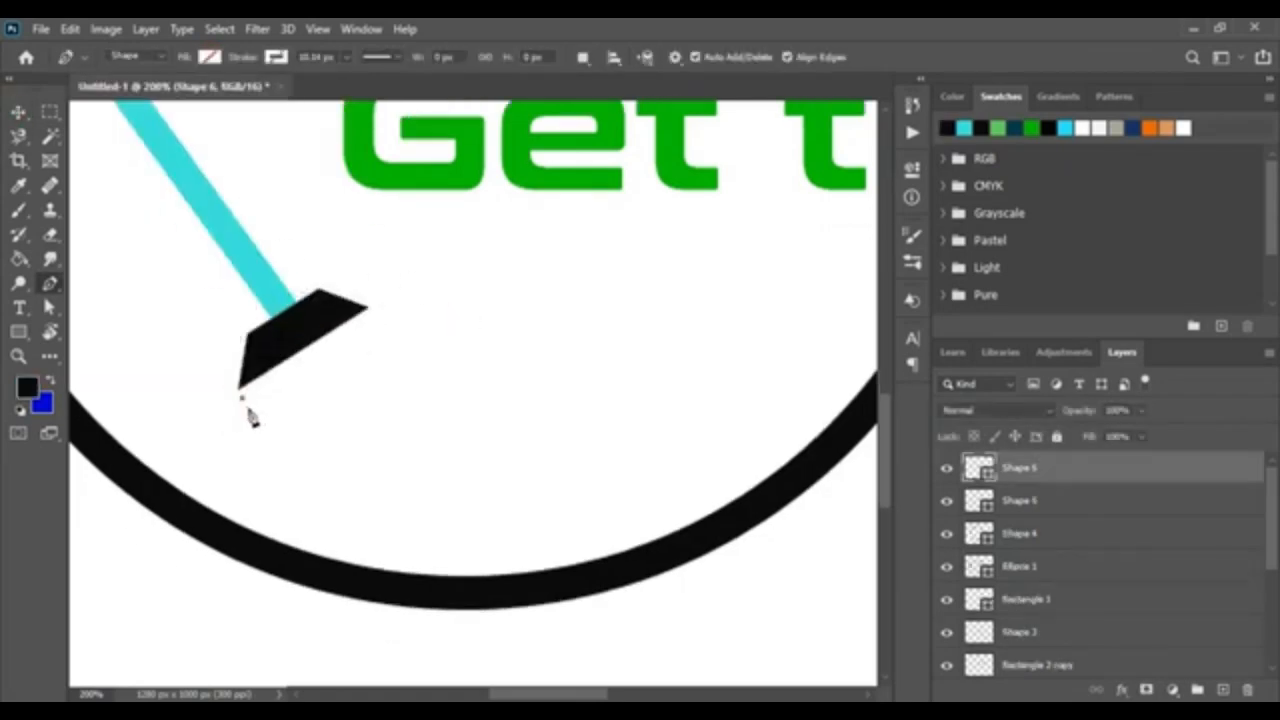
left_click(384, 330)
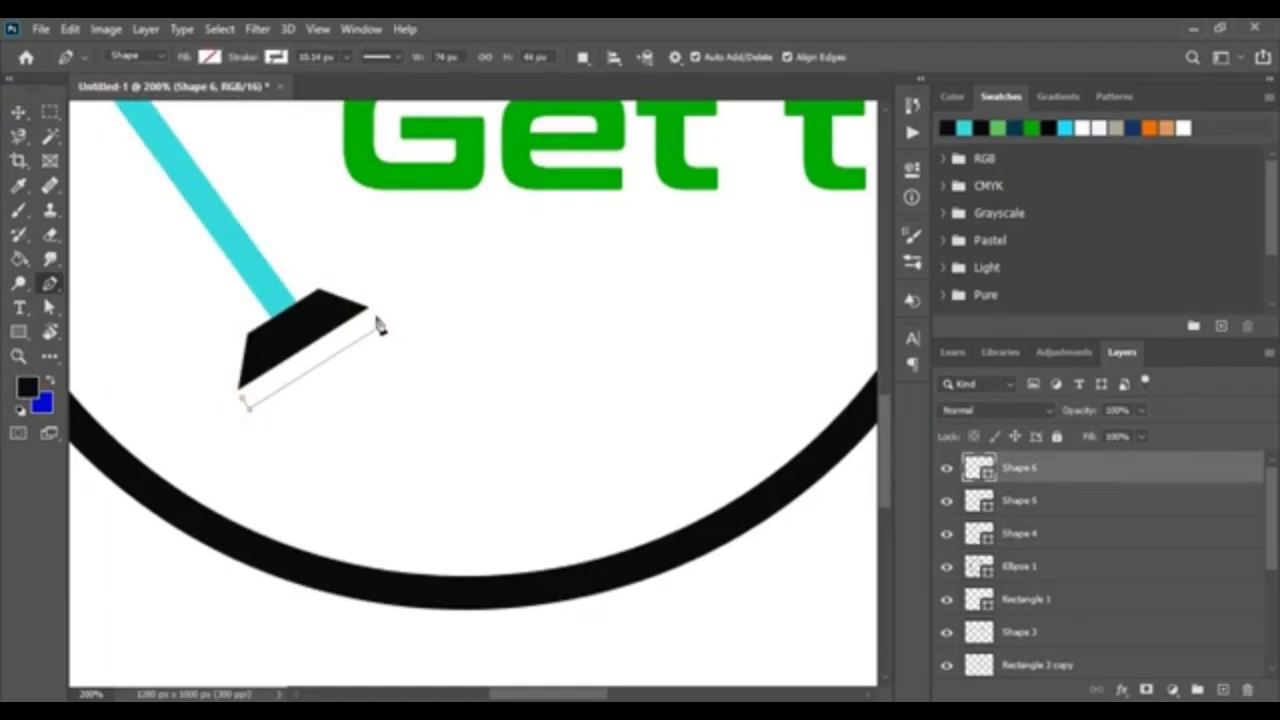
left_click(242, 398)
left_click(210, 57)
left_click(94, 157)
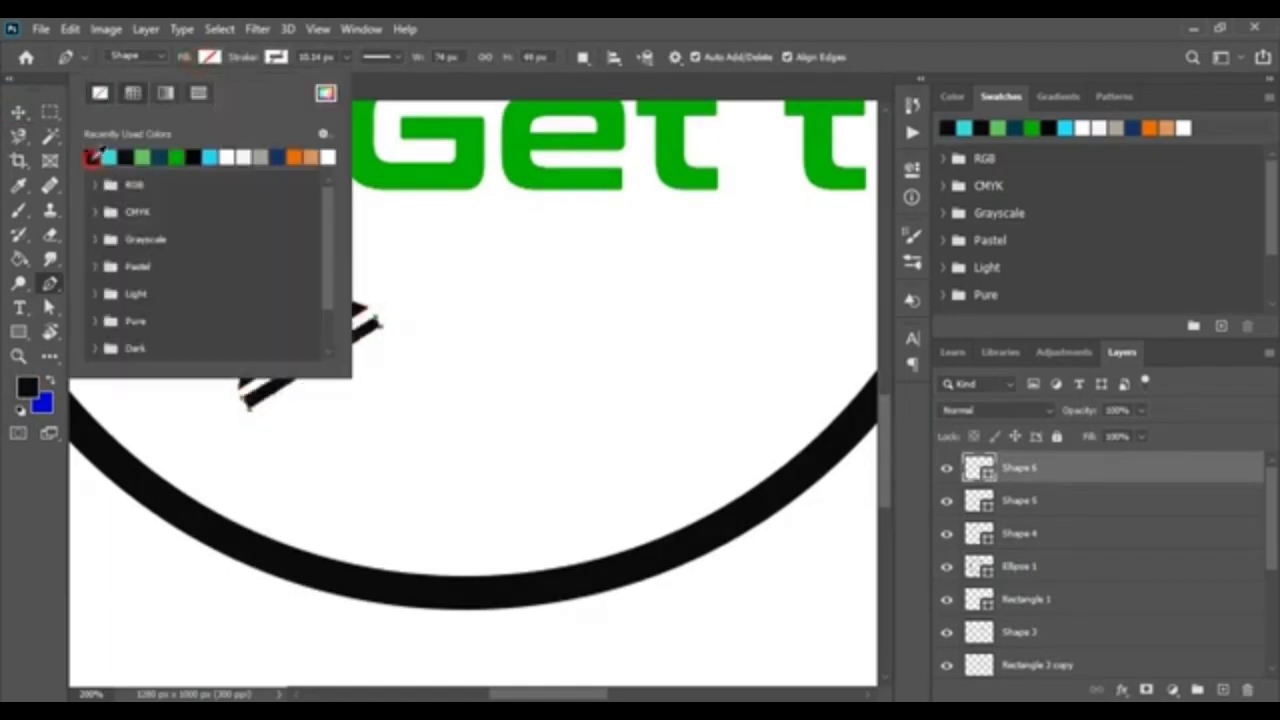
left_click(18, 112)
key("ctrl+plus")
left_click(50, 283)
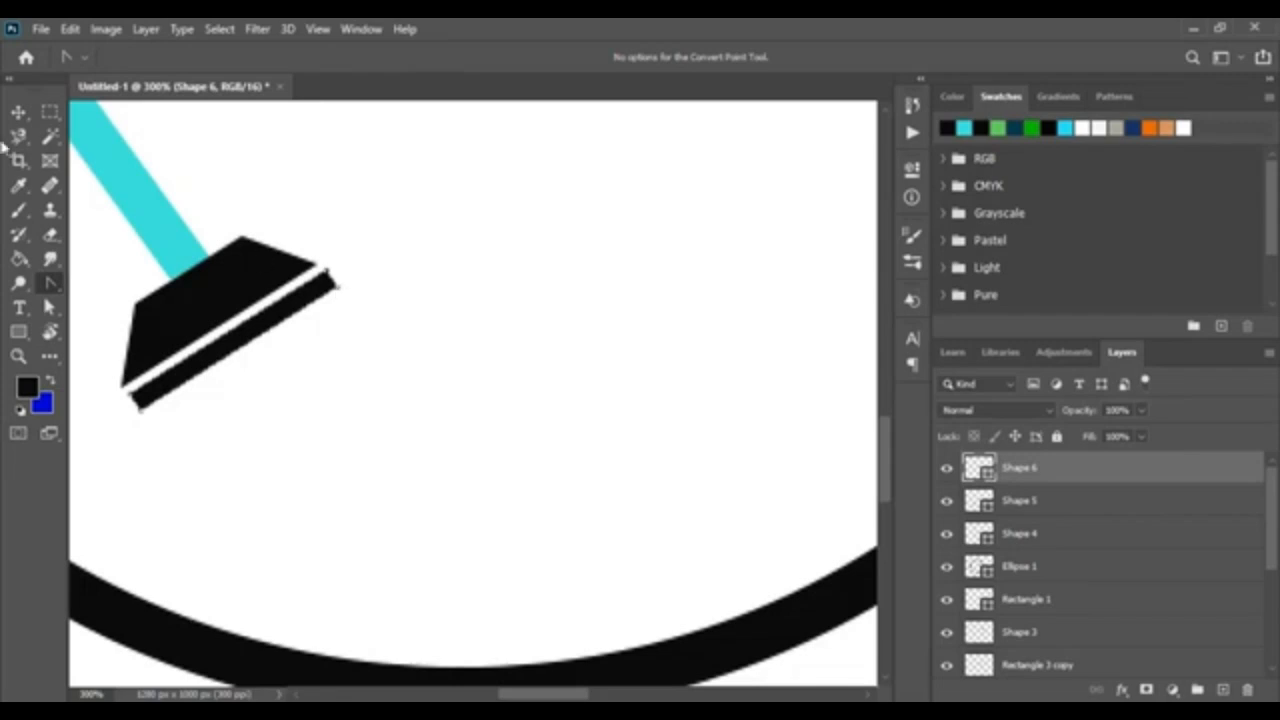
left_click(18, 112)
left_click(437, 421)
- Begin a Pen outline for the bristles with a straight edge parallel to the strip and a curved underside
scroll(437, 421, "down", 1)
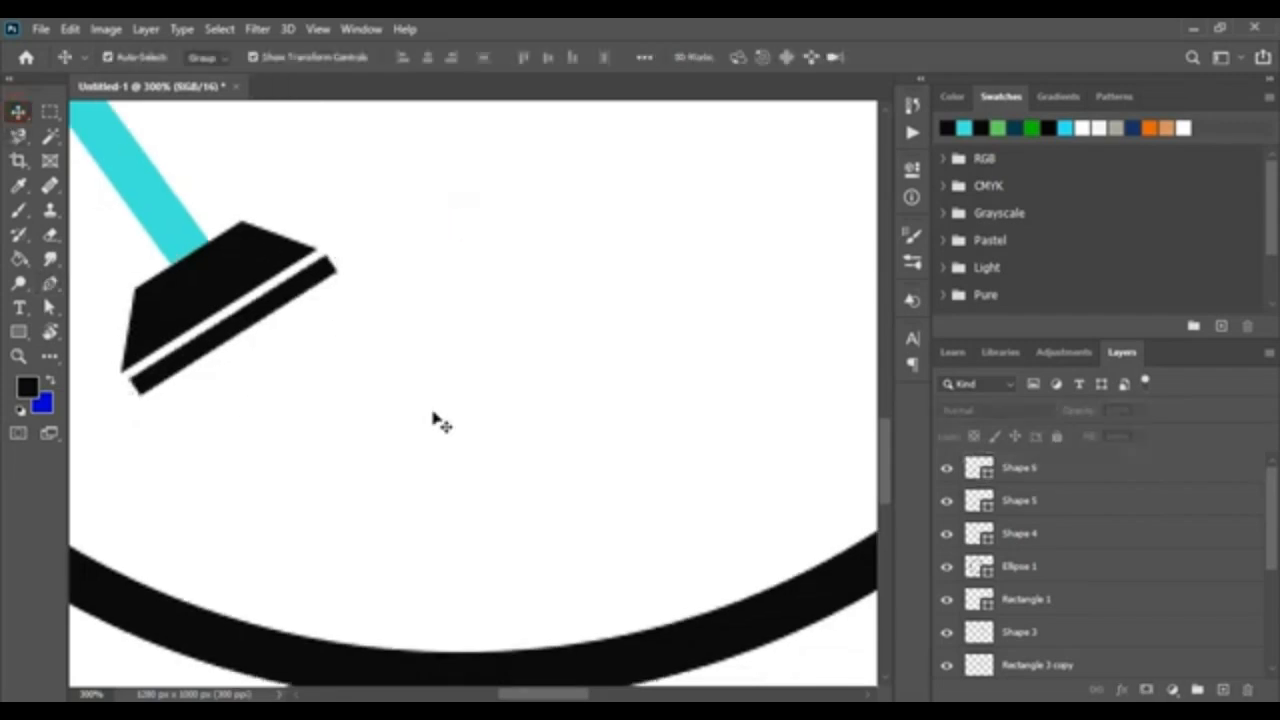
left_click(50, 284)
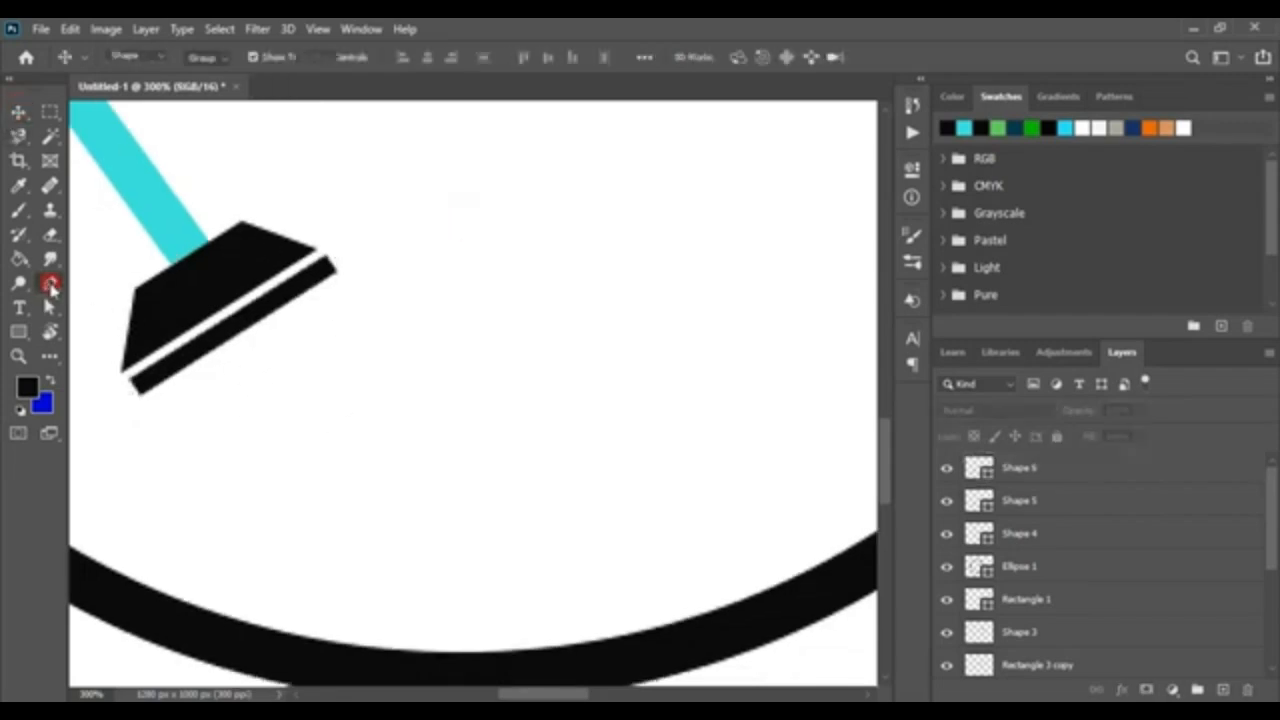
left_click(343, 281)
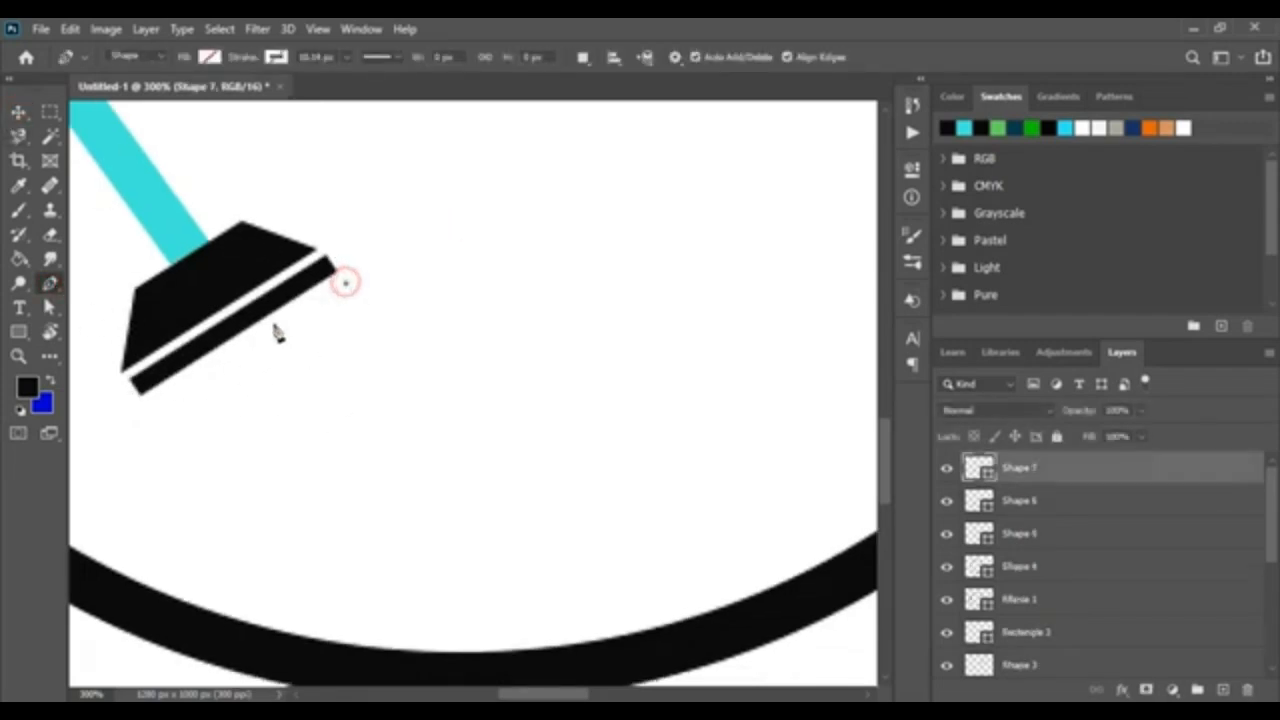
left_click(155, 406)
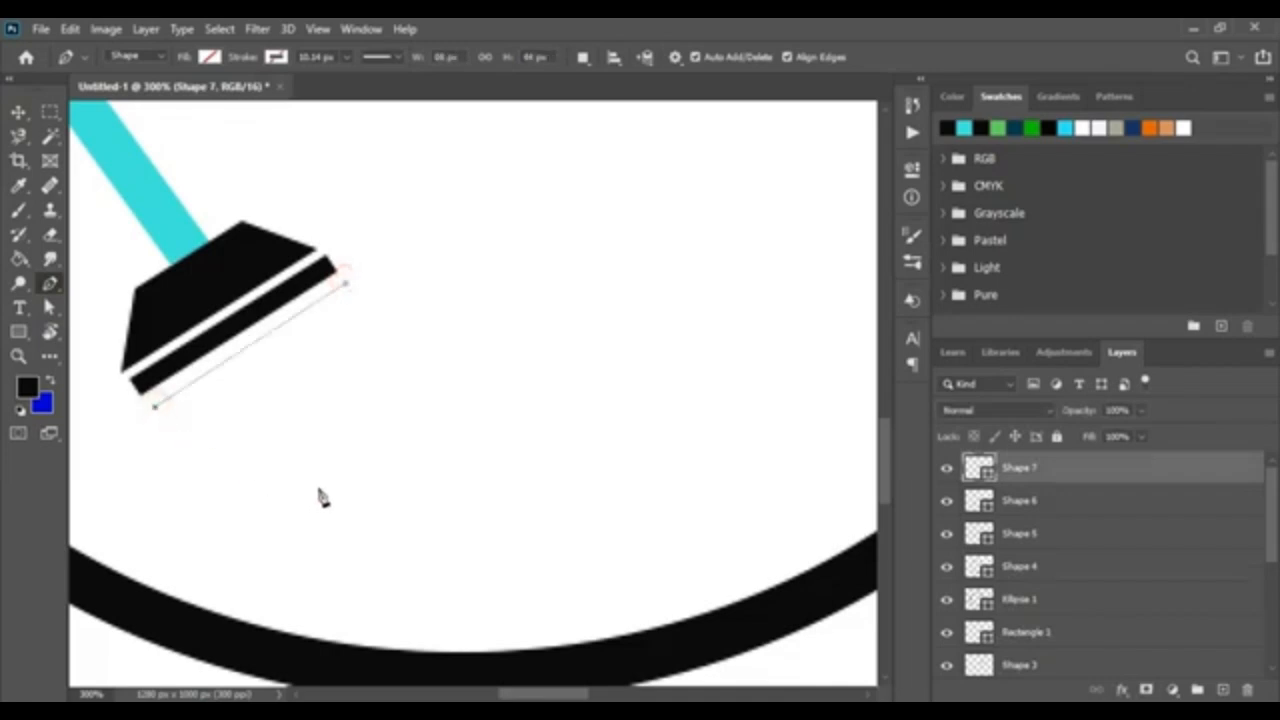
mouse_move(343, 478)
left_mouse_down()
mouse_move(406, 463)
mouse_move(488, 414)
mouse_move(363, 476)
left_mouse_up()
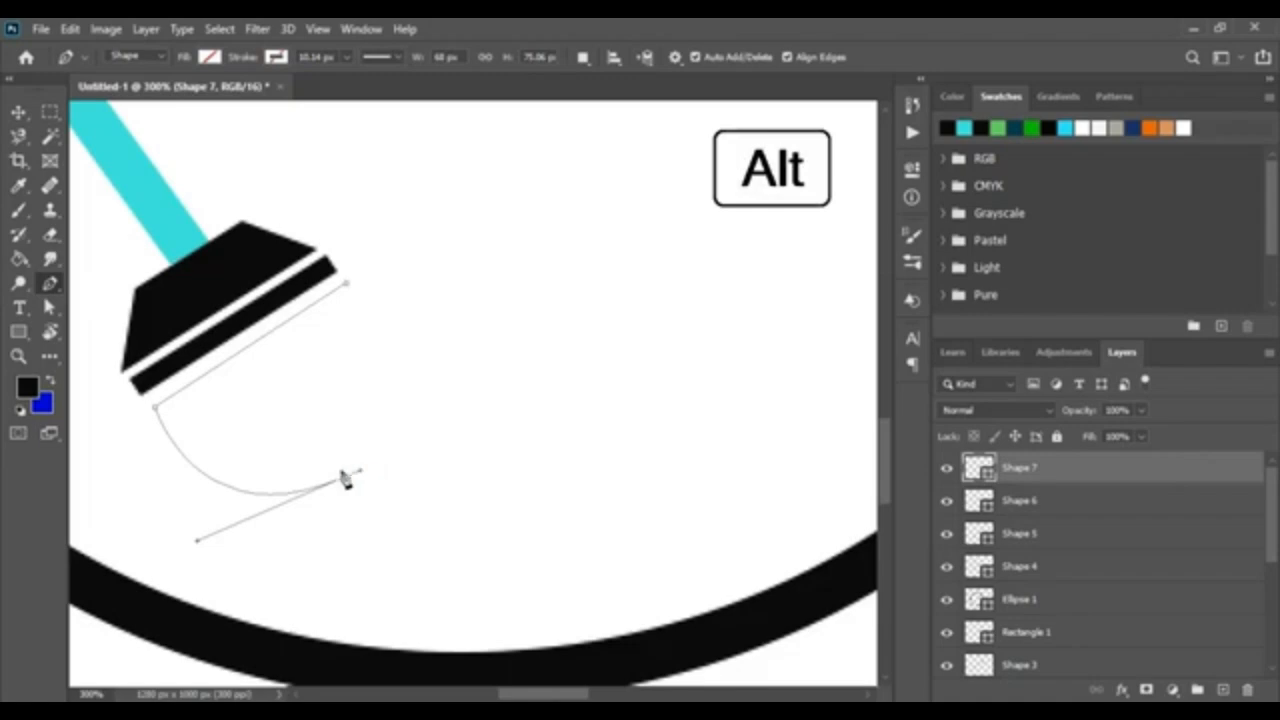
left_click(309, 473, "alt")
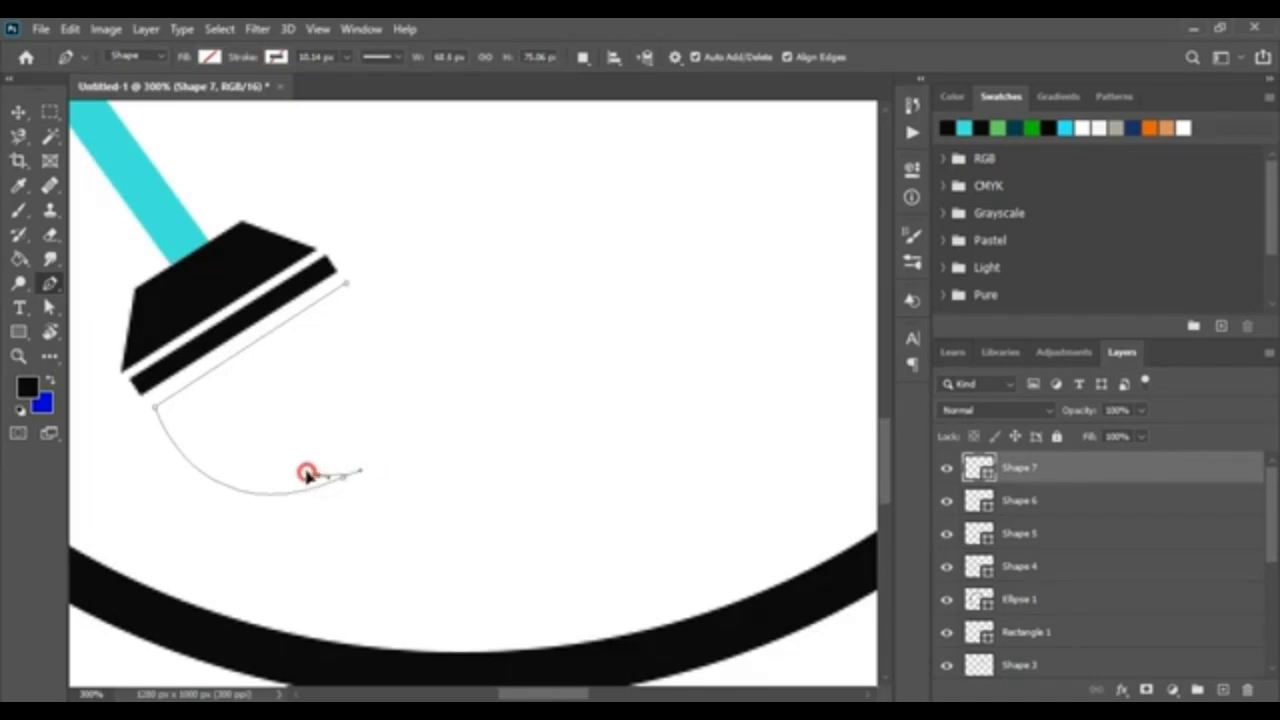
- Continue the bristle outline with jagged bristle ends up to a curved pointed tip and close it, about 108 by 85 px overall
left_click_drag(319, 473, 334, 472)
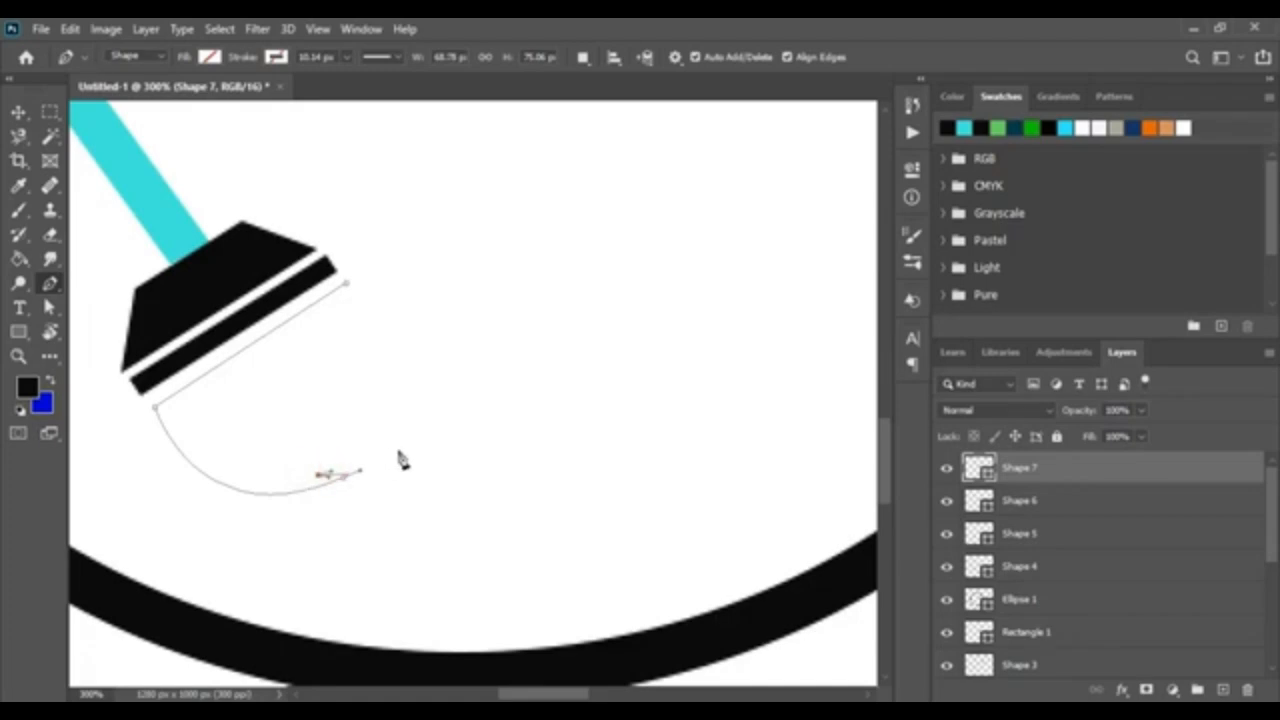
left_click_drag(395, 455, 421, 438)
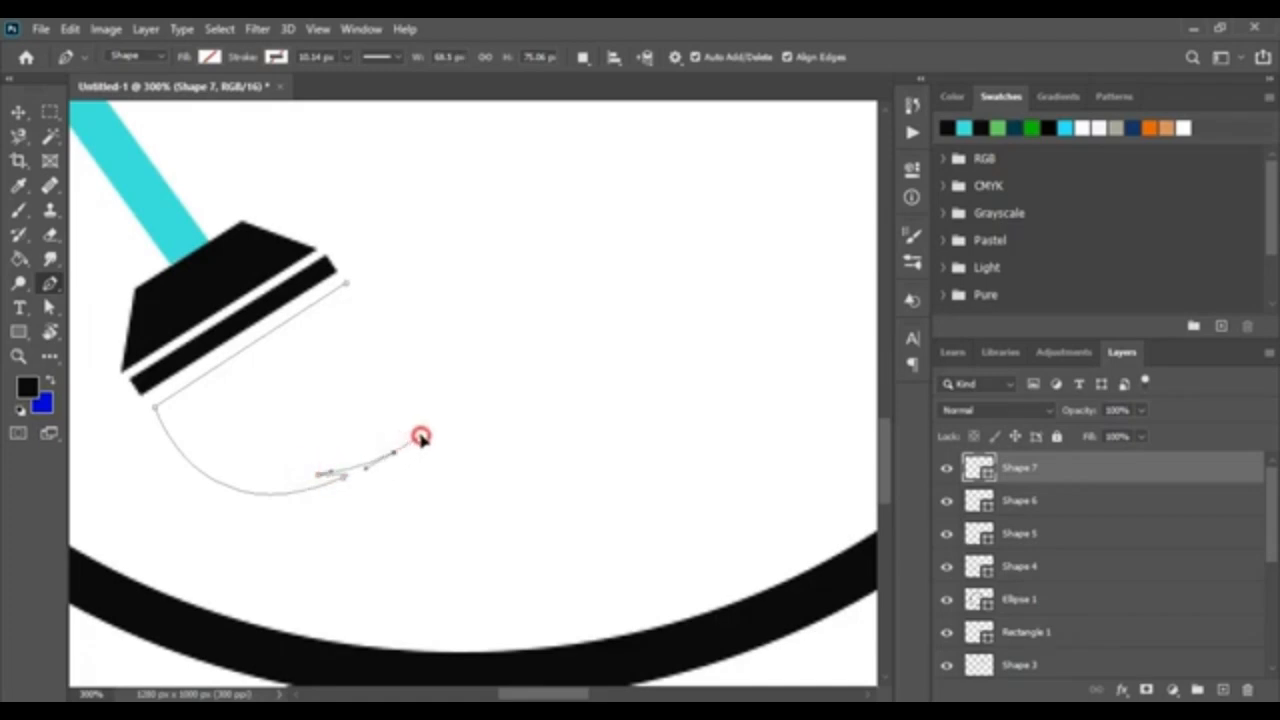
left_click(394, 451, "alt")
left_click_drag(345, 461, 372, 434)
key("ctrl+plus")
left_click_drag(445, 371, 447, 377)
scroll(450, 345, "up", 3)
mouse_move(437, 296)
left_mouse_down()
mouse_move(411, 222)
mouse_move(437, 298)
left_mouse_up()
left_click_drag(303, 337, 211, 214)
- Fill the closed bristle shape with black and deselect it
left_click(209, 56)
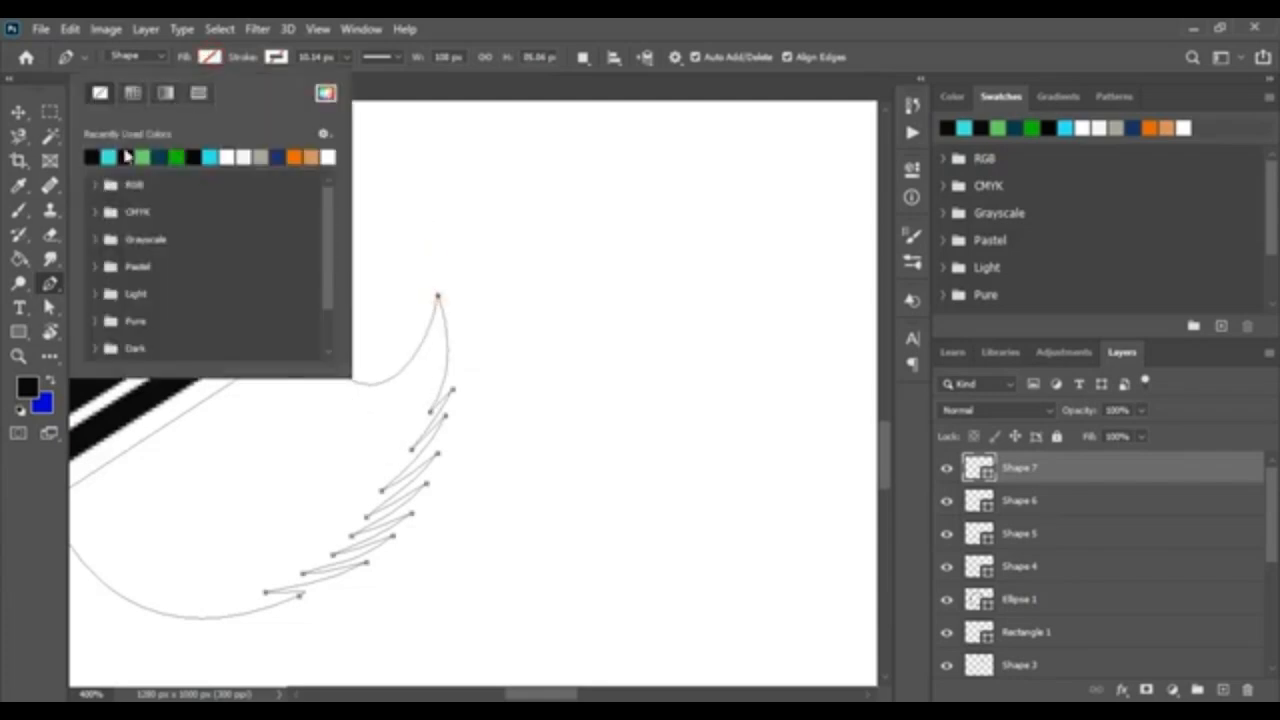
left_click(92, 157)
left_click(17, 113)
left_click(534, 371)
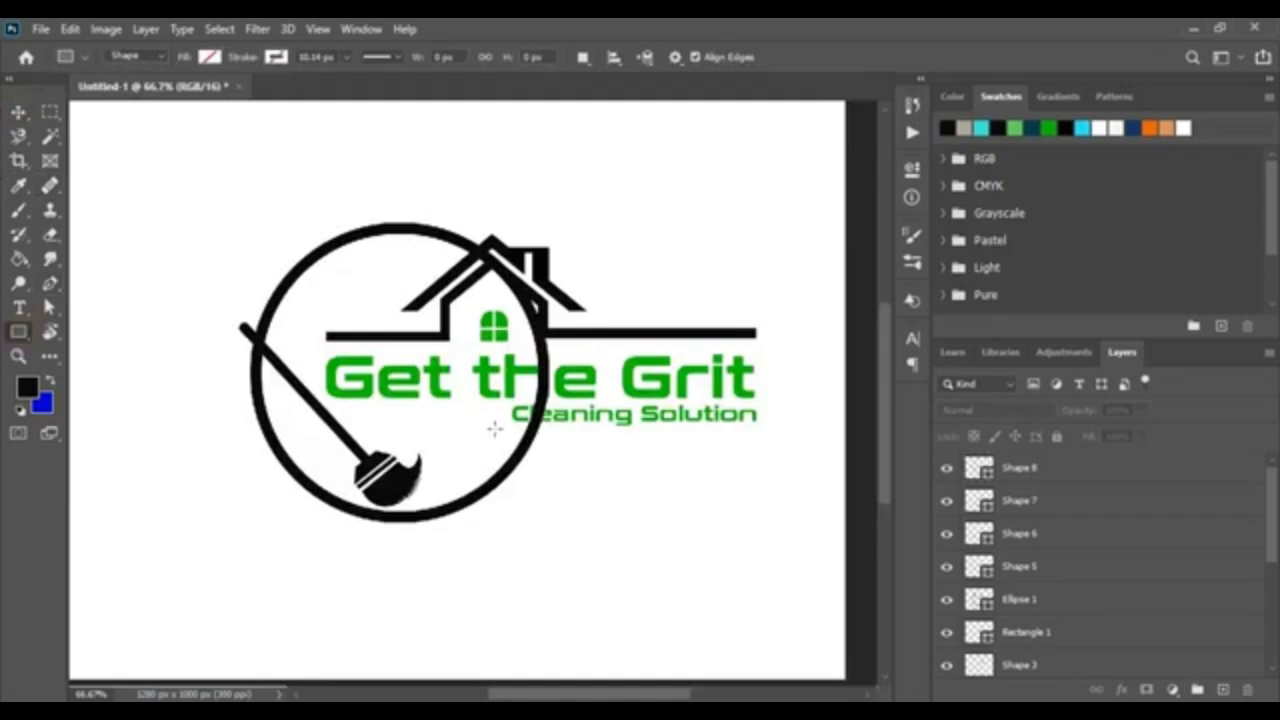
- Draw a rectangle about 224 by 375 px over the house and the circle's overlapping arc, and fill it with warm gray
left_click_drag(571, 437, 490, 386)
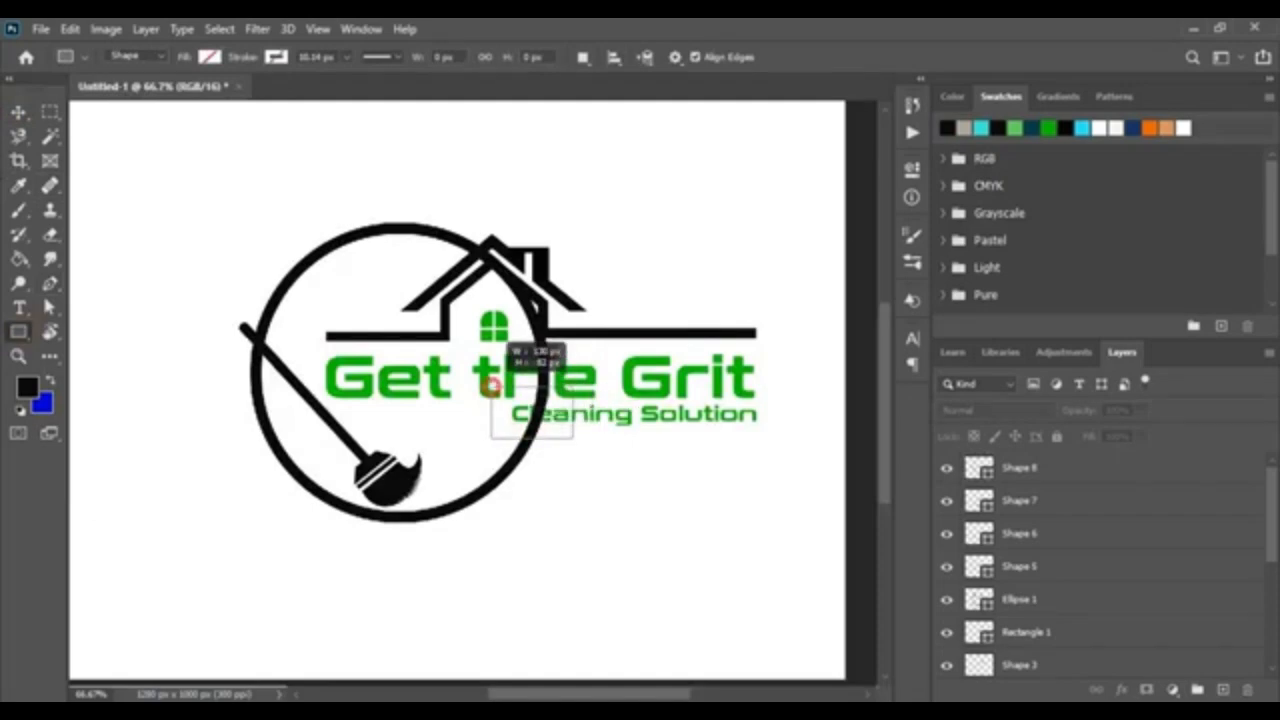
left_click_drag(491, 387, 432, 204)
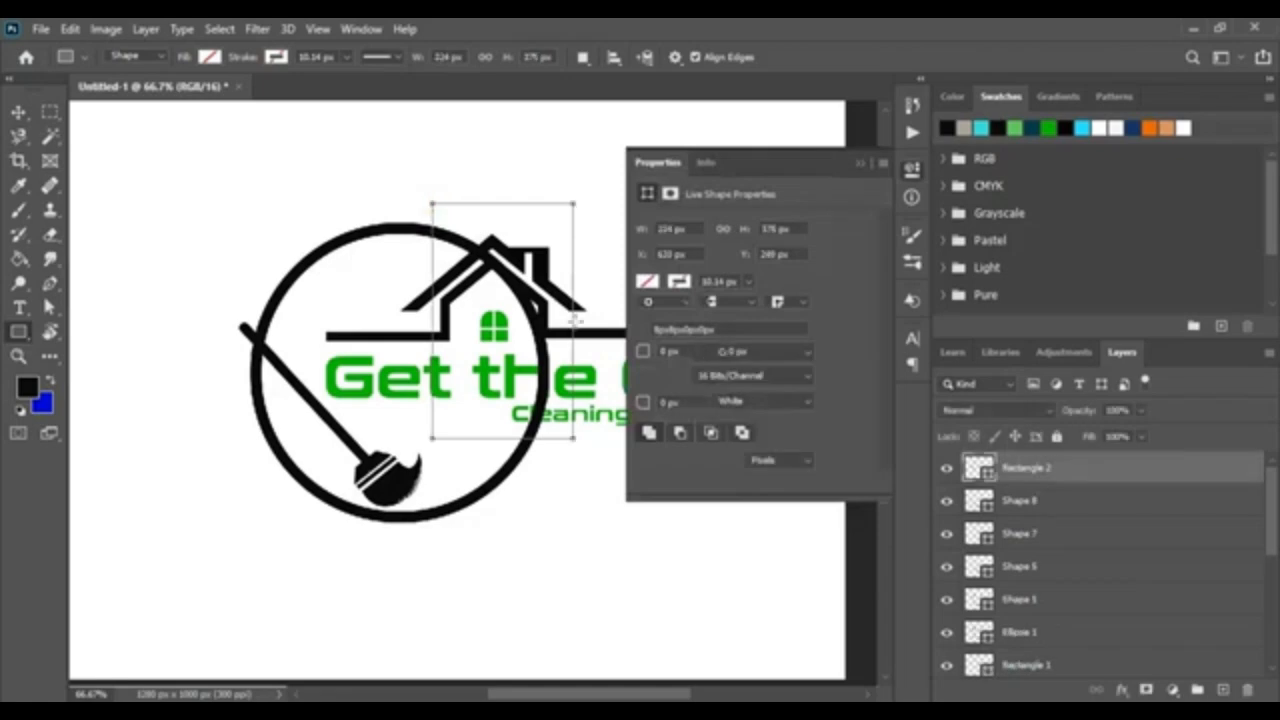
left_click(650, 282)
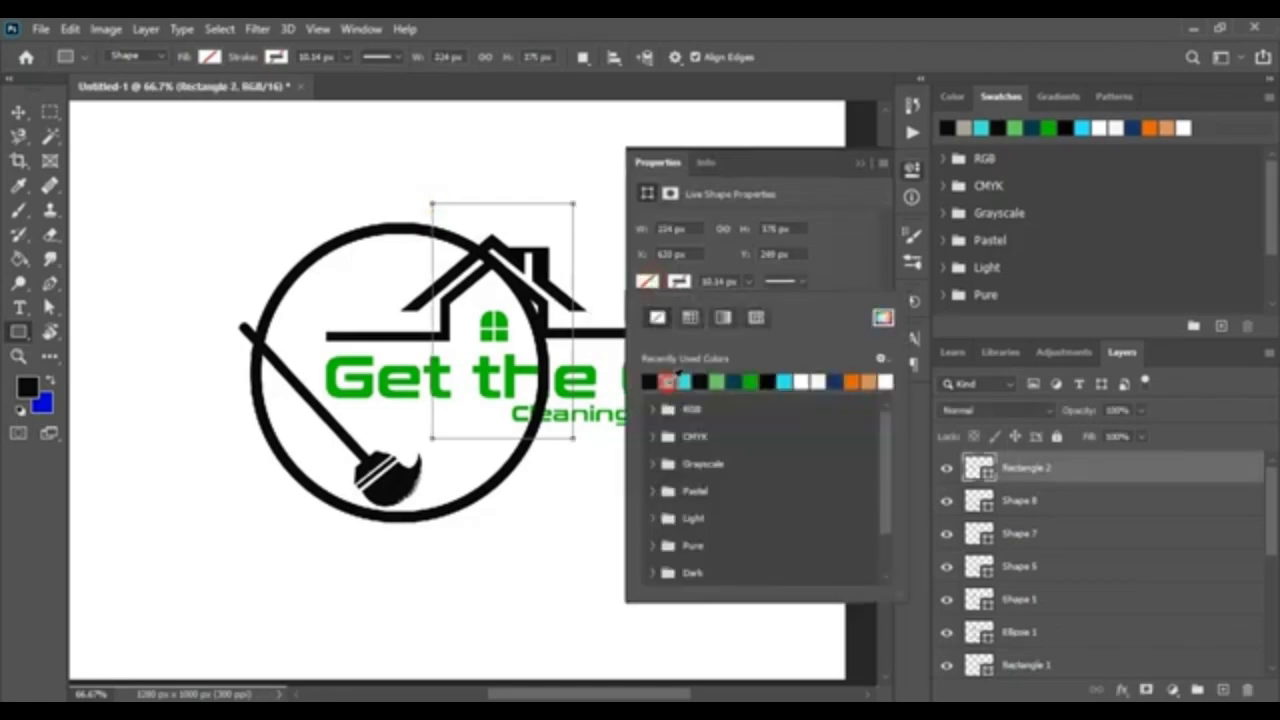
left_click(678, 380)
left_click(860, 163)
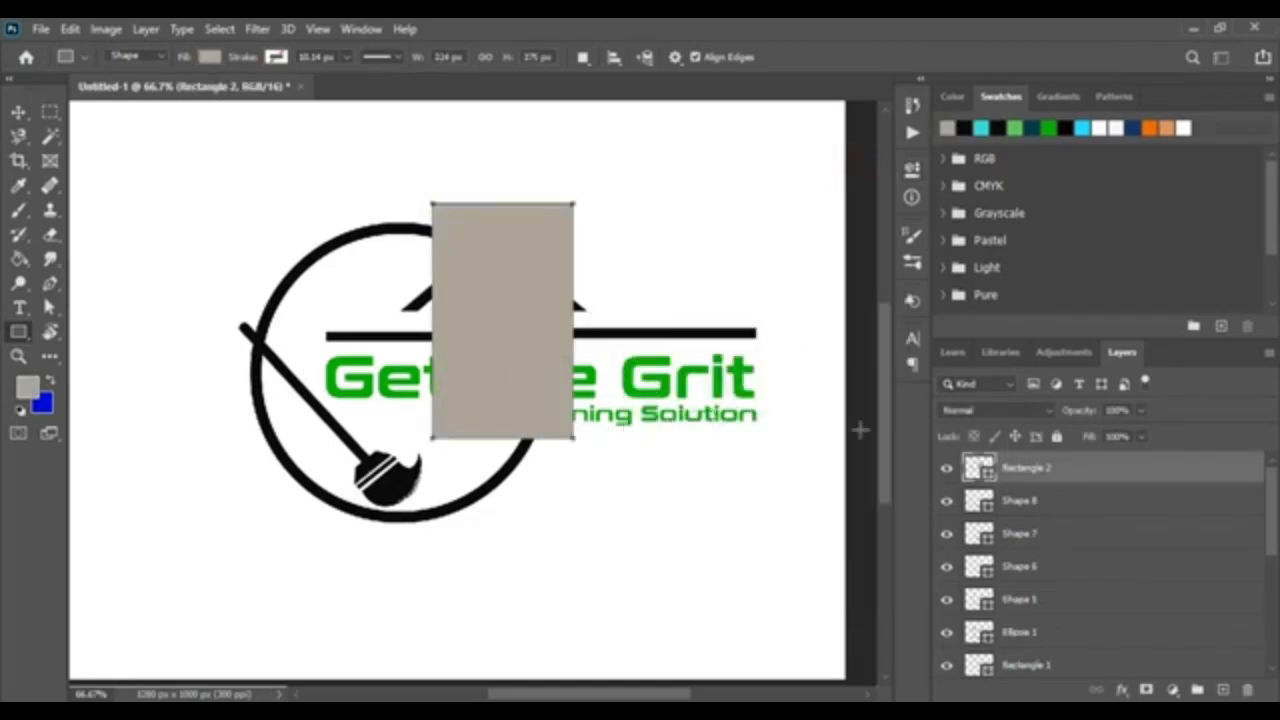
- Rasterize the gray rectangle's layer
right_click(1058, 471)
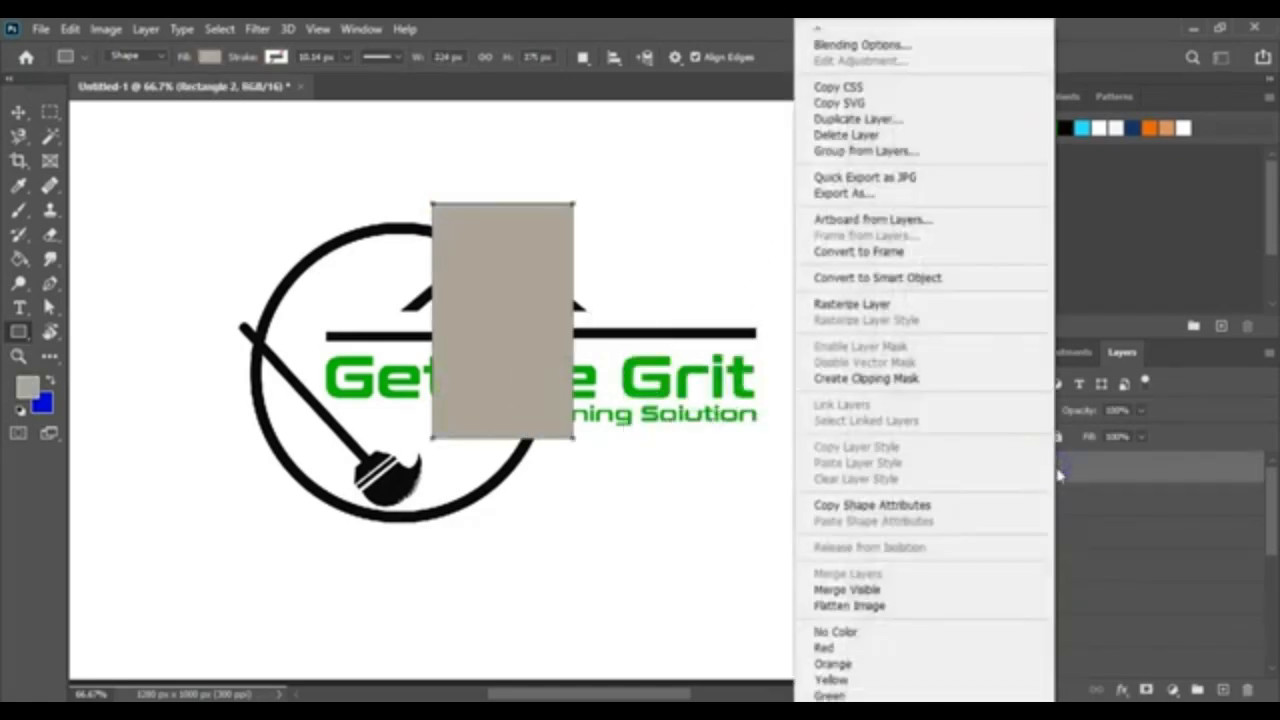
left_click(852, 303)
key("v")
left_click(495, 248)
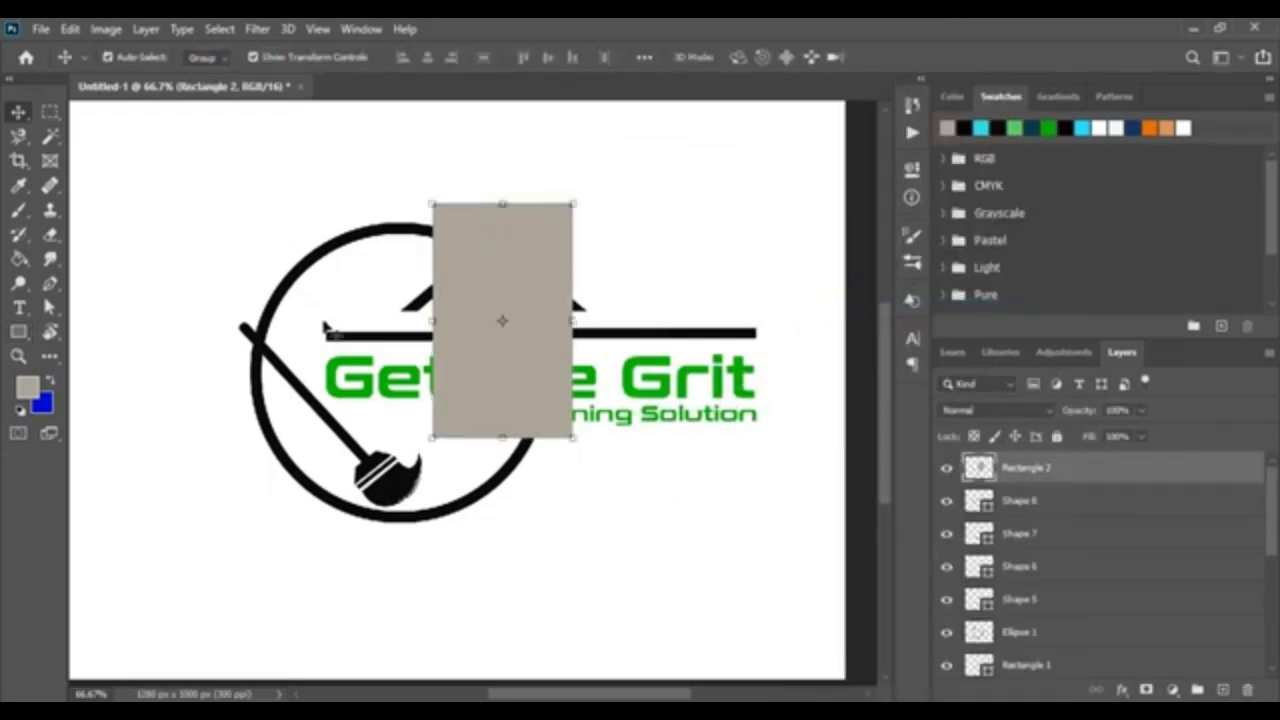
- Select the gray rectangle's area with the Magic Wand, delete that area from the circle outline's layer, and deselect
left_click(50, 135)
key("Delete")
left_click(528, 263)
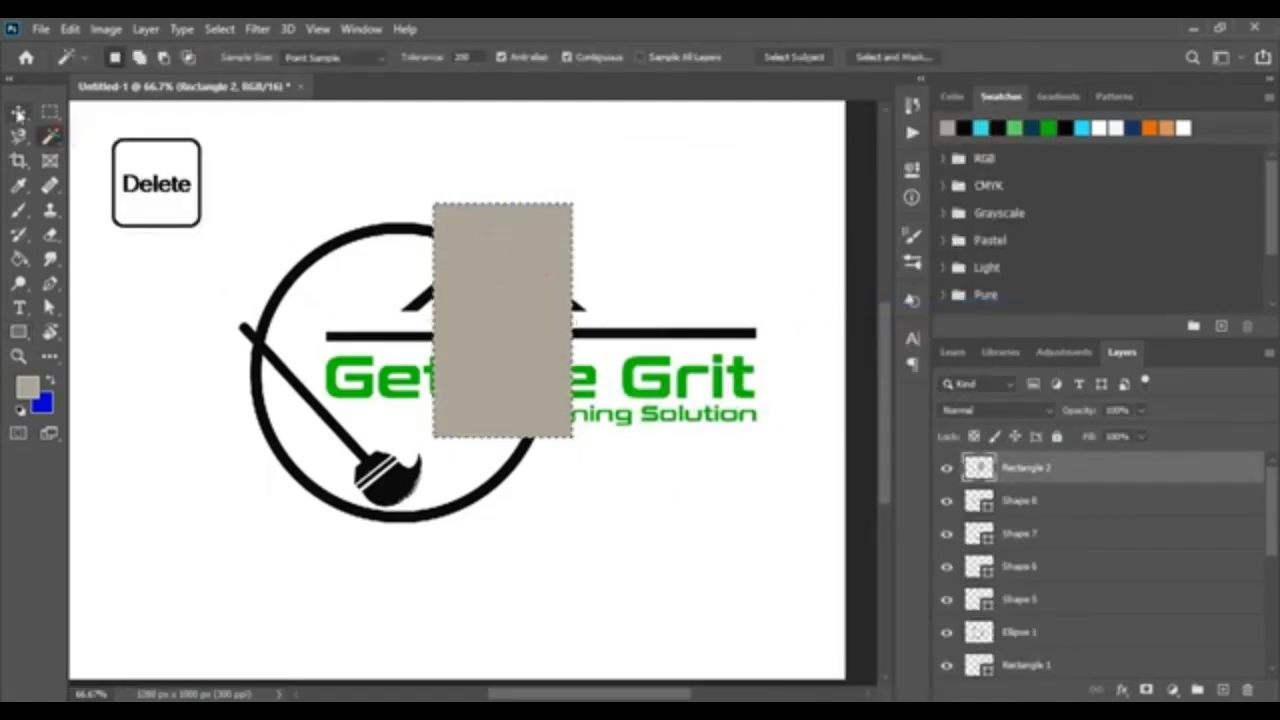
key("v")
left_click(309, 269)
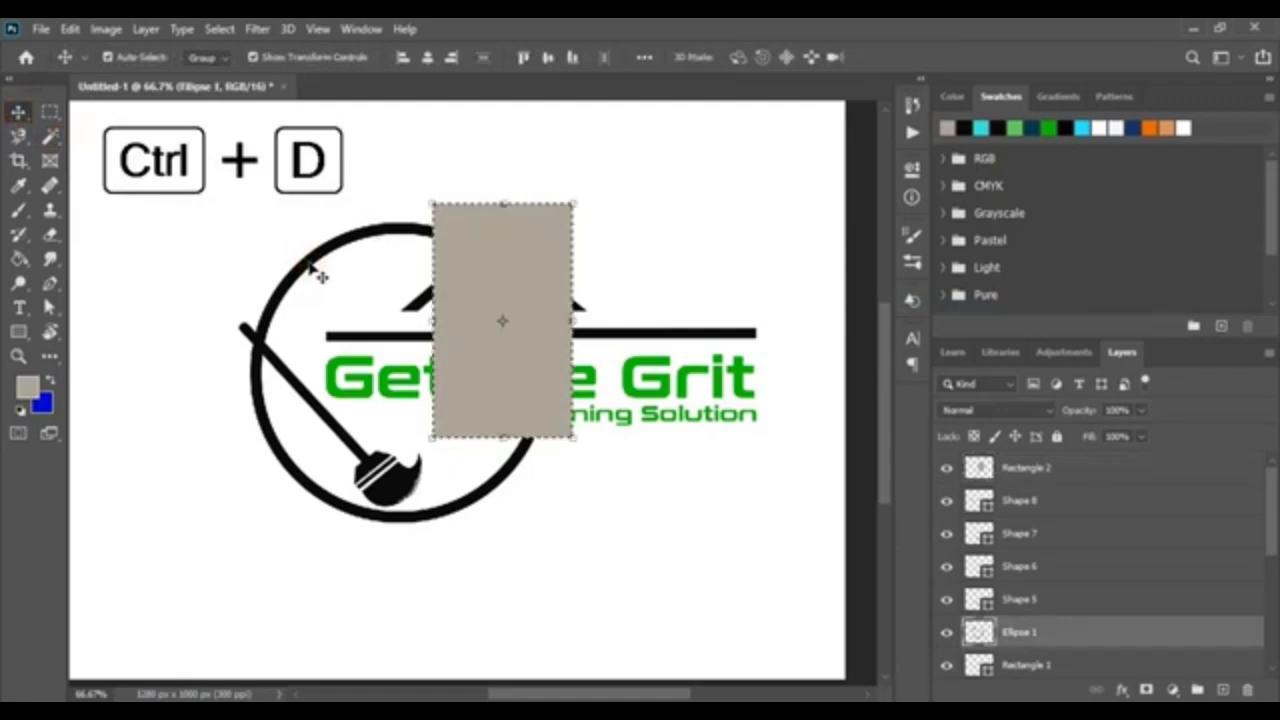
key("ctrl+d")
left_click(655, 494)
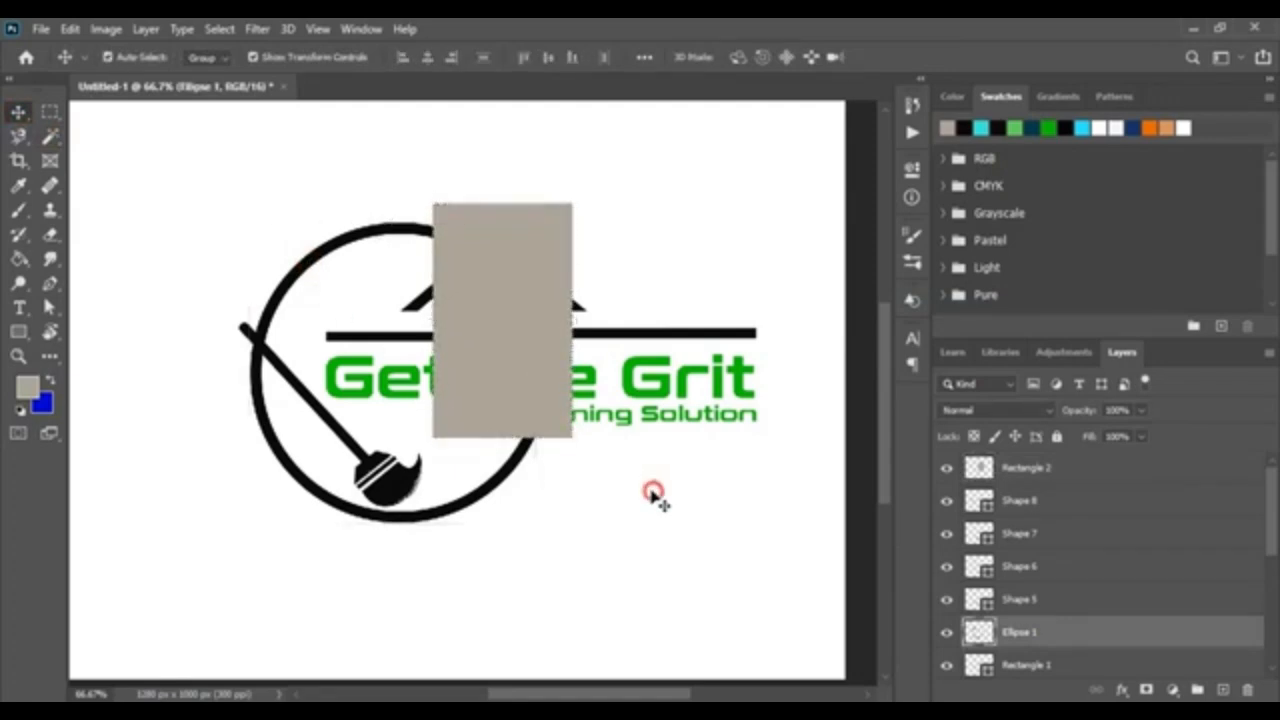
- Delete the gray rectangle covering the house
left_click(545, 334)
key("Delete")
left_click(620, 538)
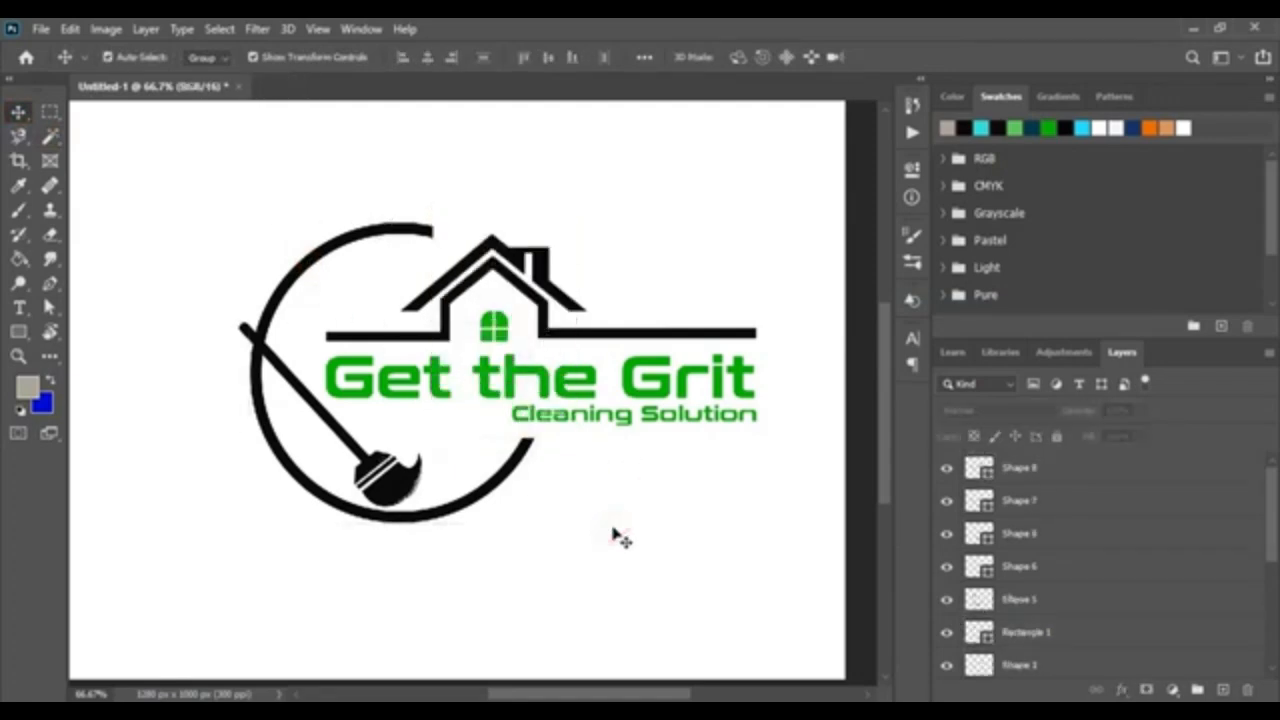
- Select the tilted broom handle's area with the Magic Wand and expand the selection by 10 pixels
left_click(325, 418)
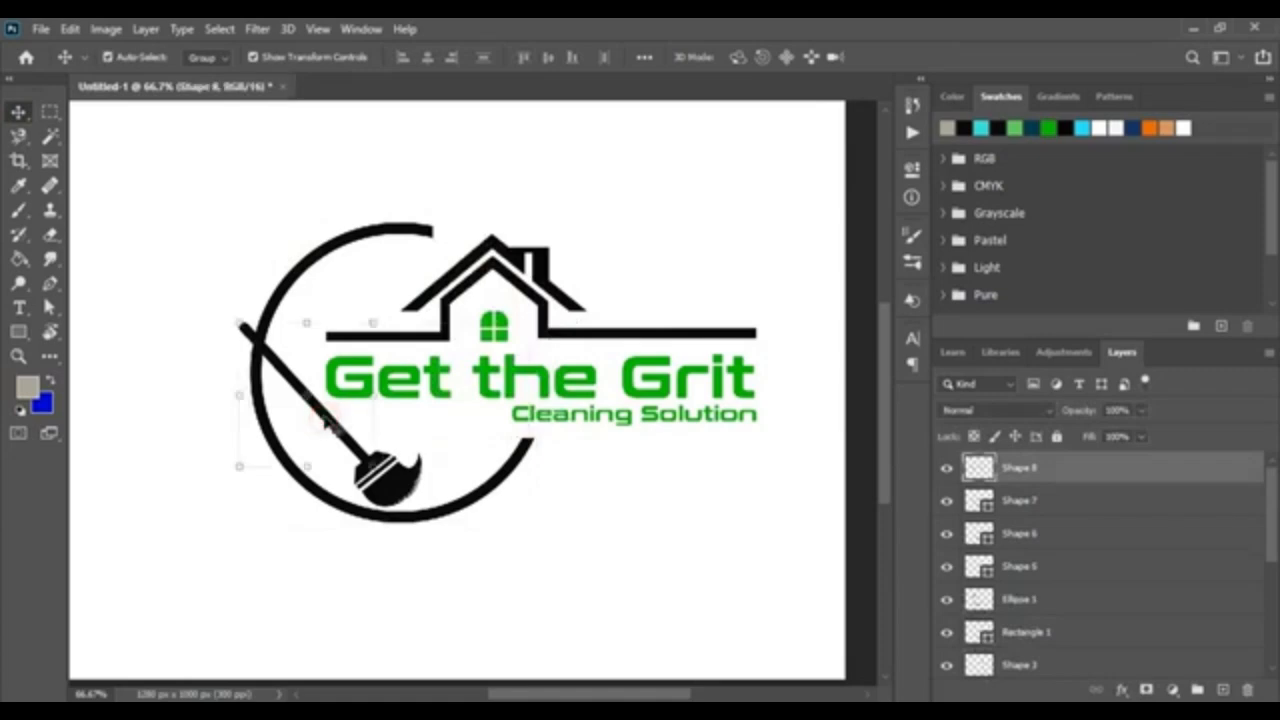
left_click(50, 136)
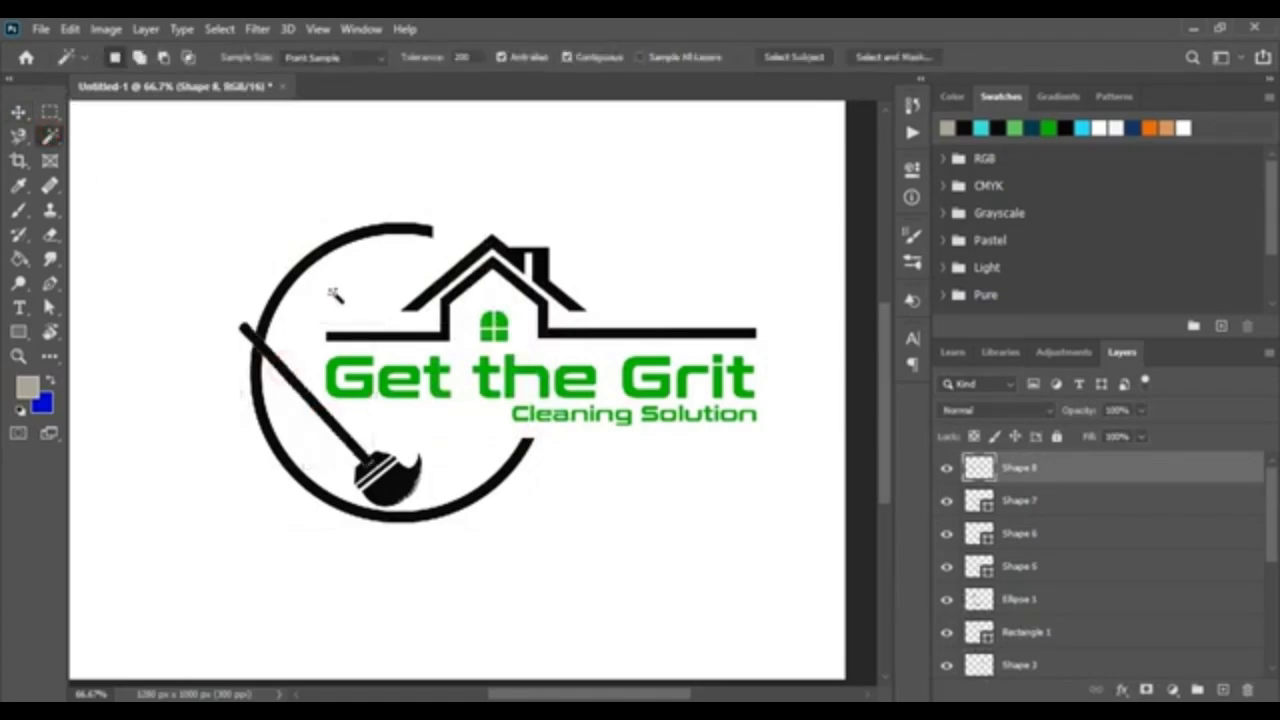
key("ctrl+plus")
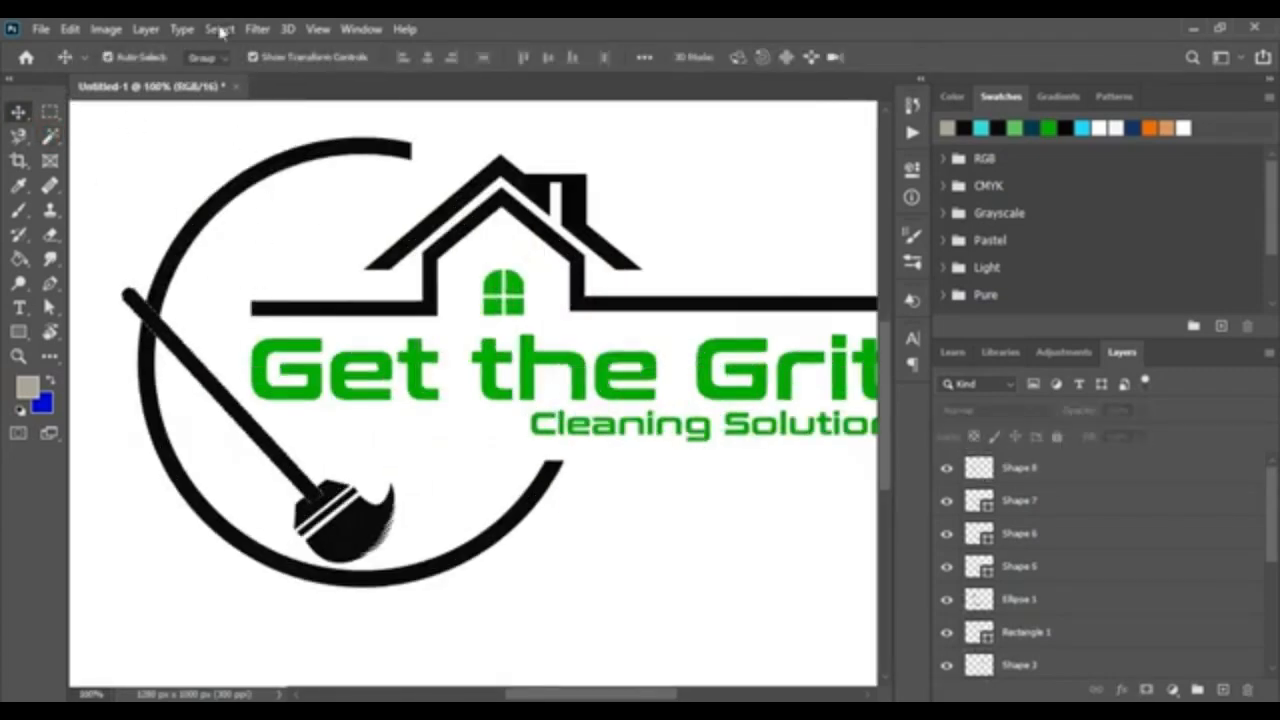
left_click(219, 28)
mouse_move(328, 296)
left_click(430, 330)
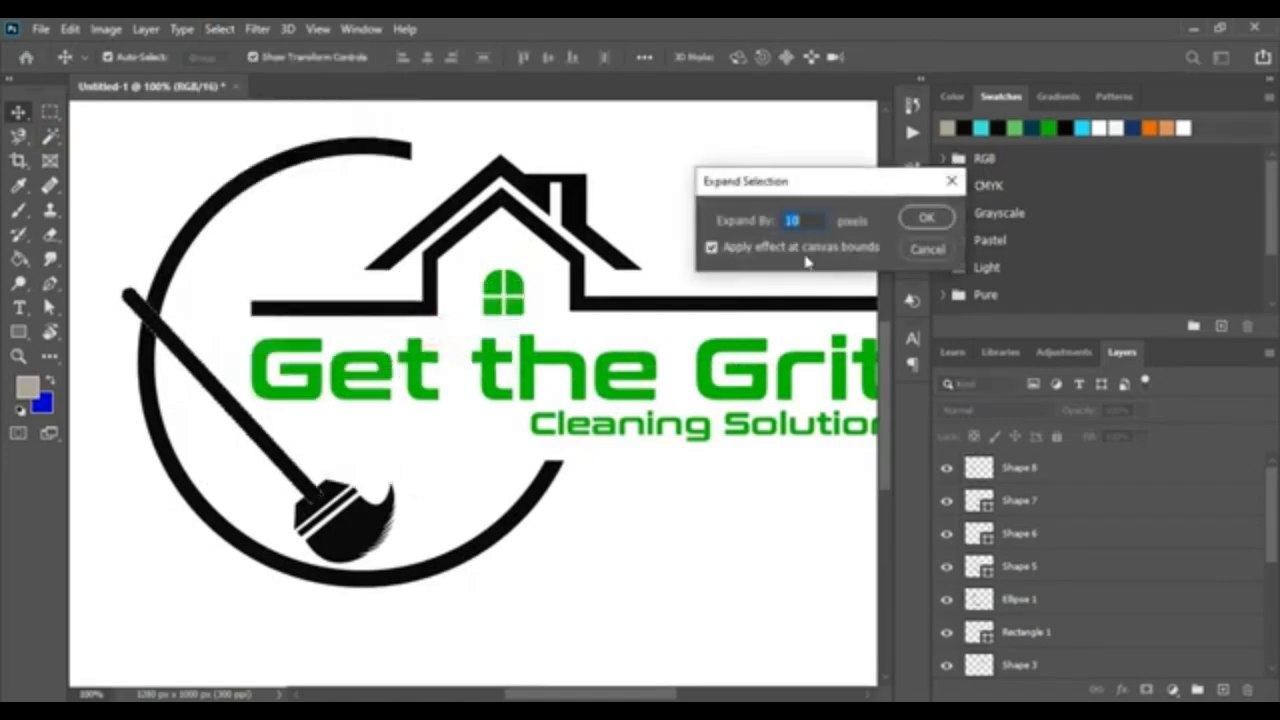
left_click(929, 218)
- Delete the expanded handle area from the circle outline to leave a gap around the handle, and deselect
key("Delete")
left_click(468, 556)
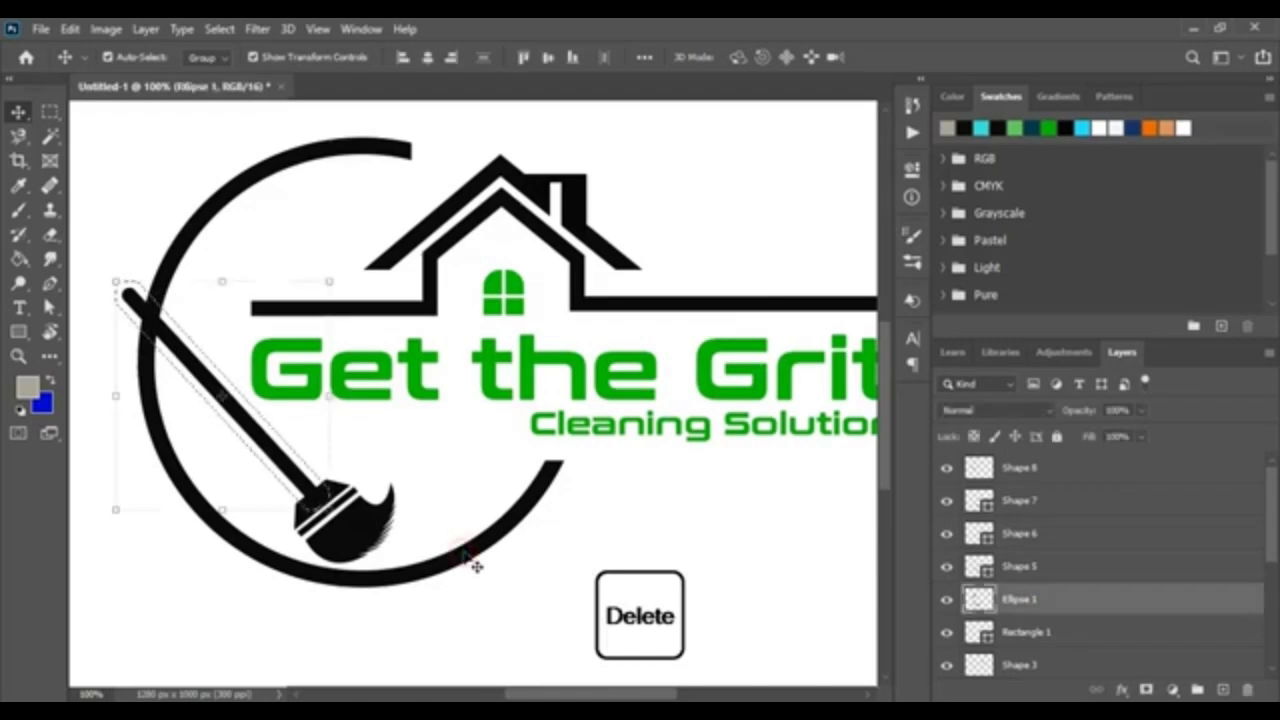
key("ctrl+d")
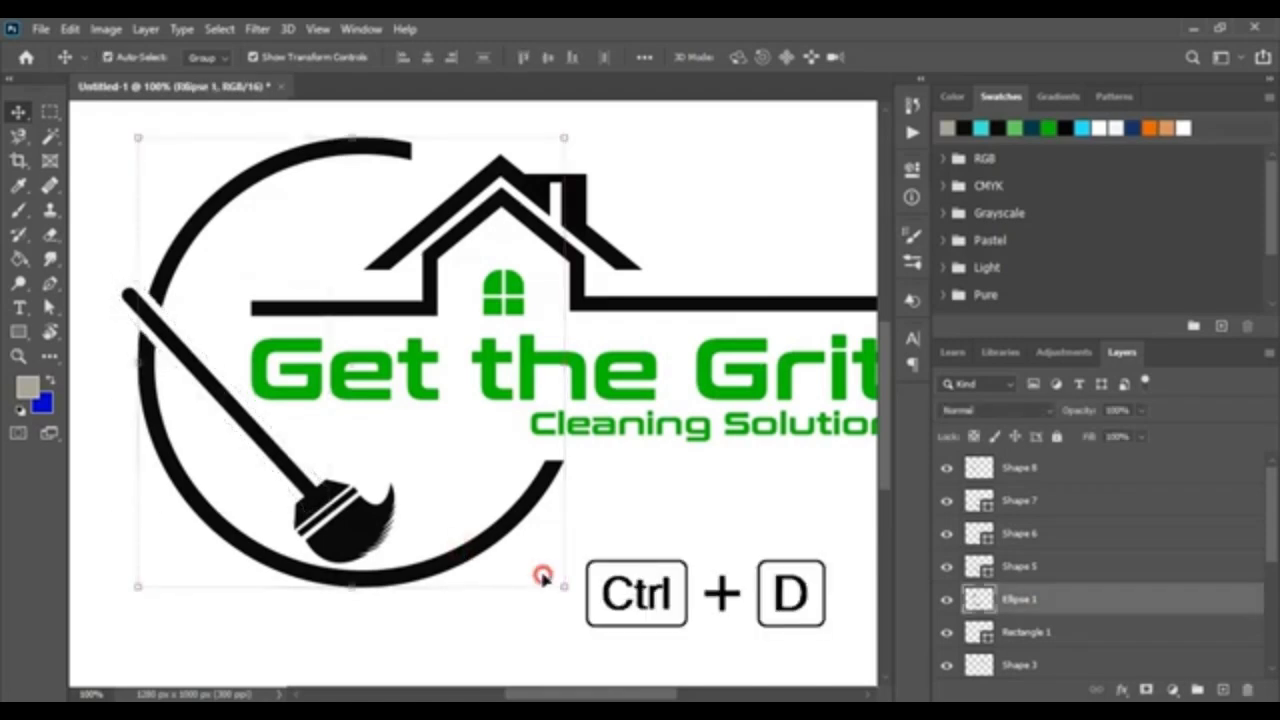
left_click(543, 580)
- Create a four-sided star polygon, 100 by 100 px with sides indented 53%, in the empty area below the "Cleaning Solution" text
key("ctrl+minus")
left_click(24, 333)
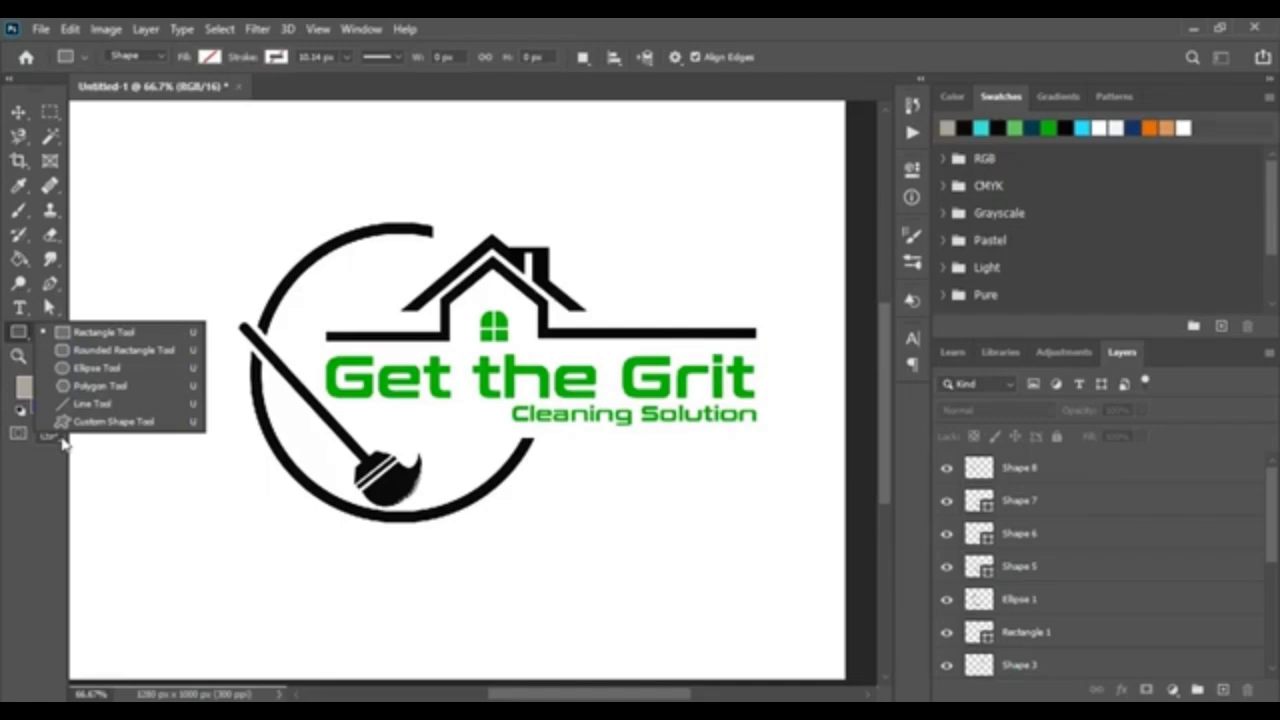
left_click(132, 387)
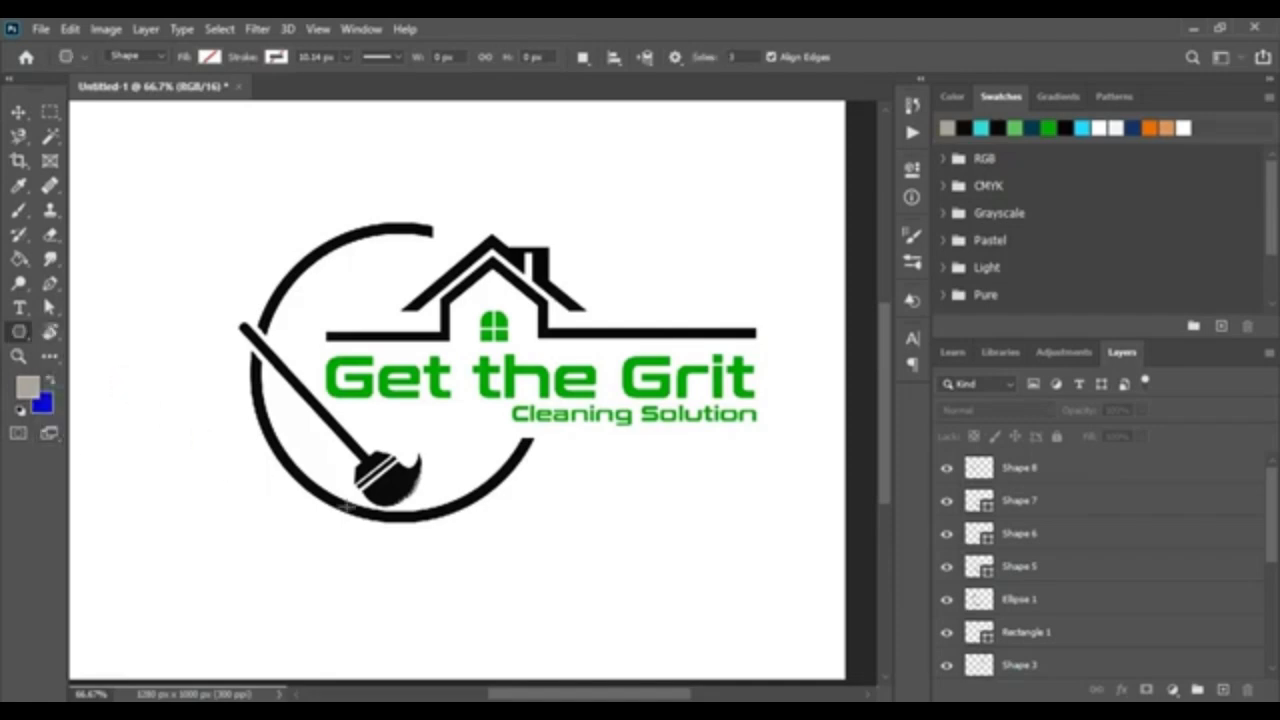
left_click(592, 527)
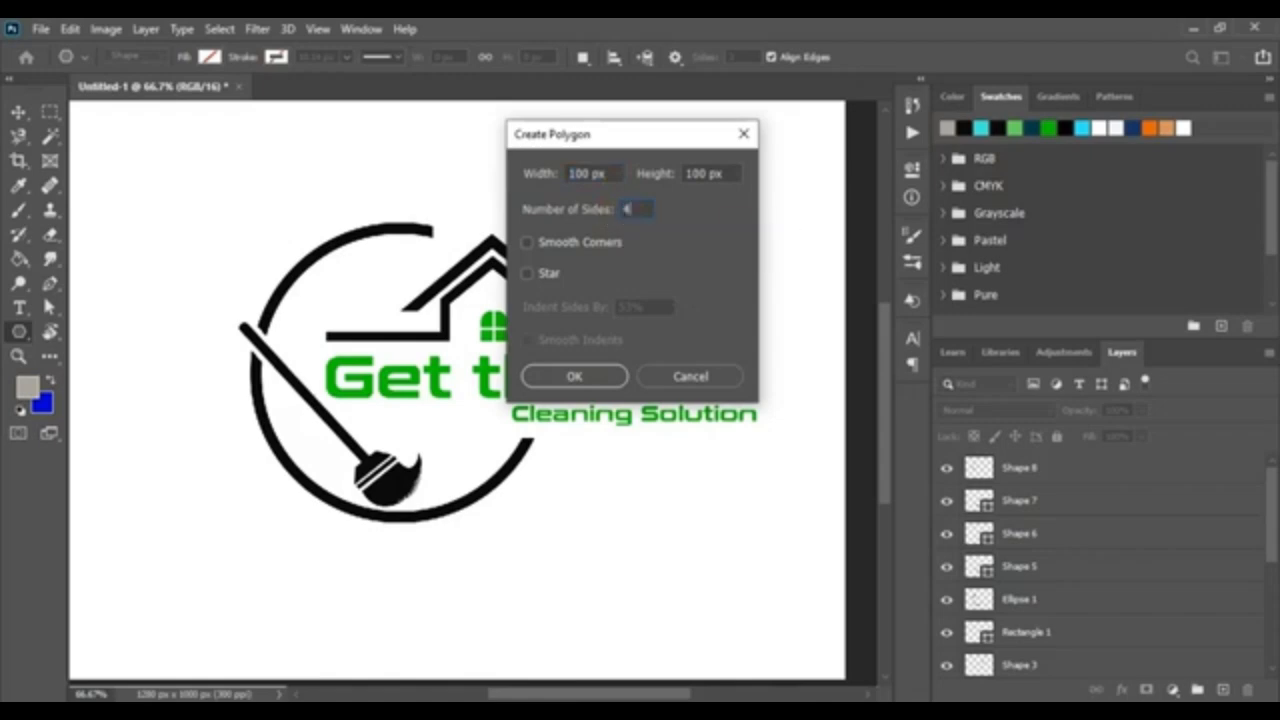
left_click(527, 273)
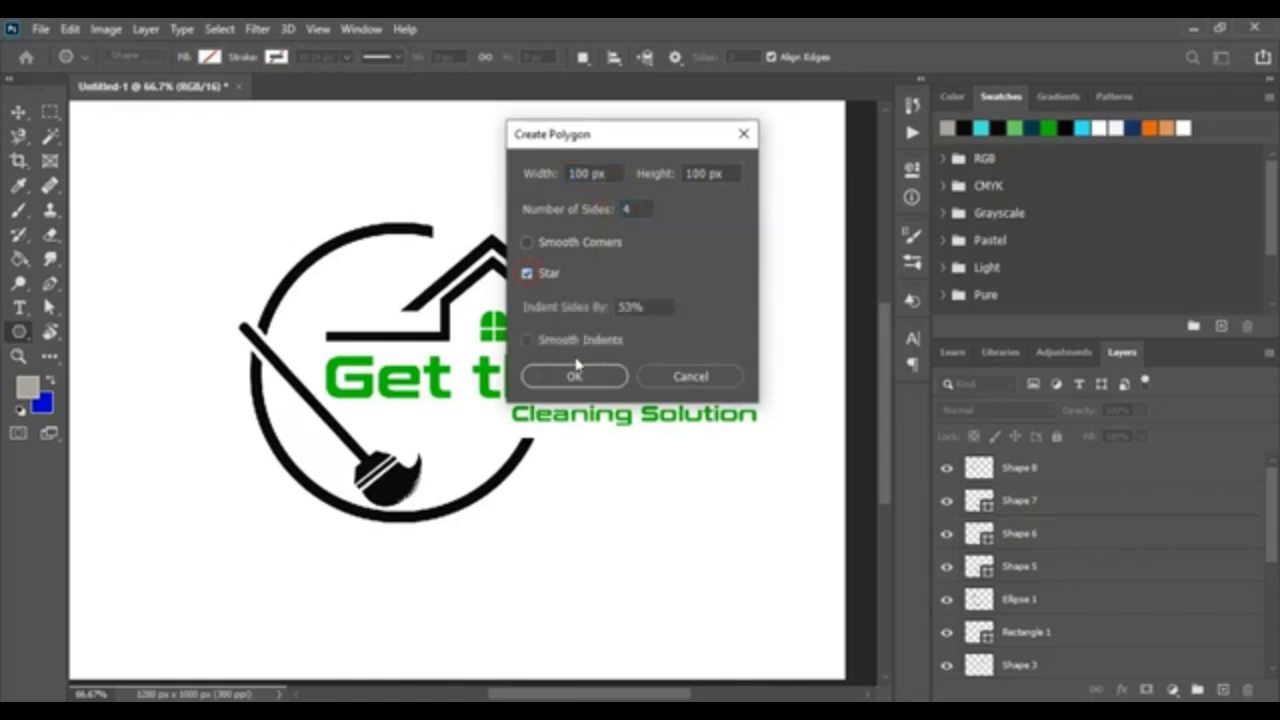
left_click(600, 385)
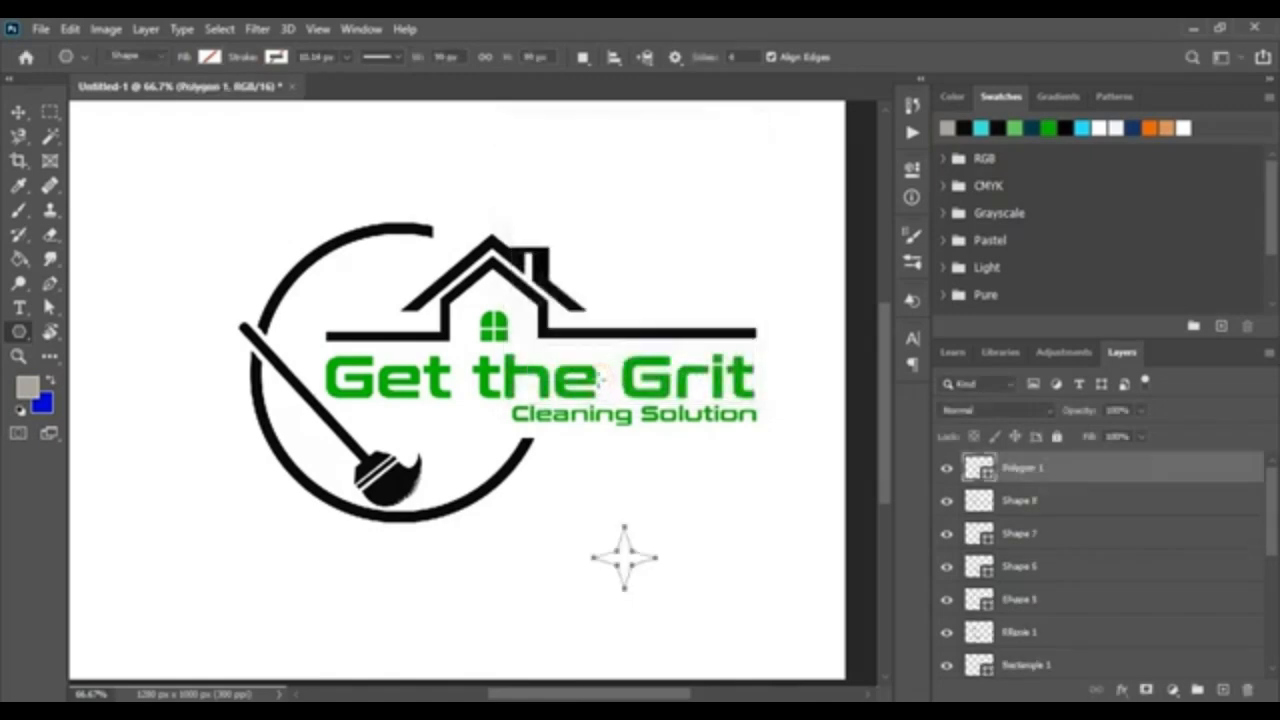
- Fill the four-pointed star with black and deselect it
left_click(965, 127)
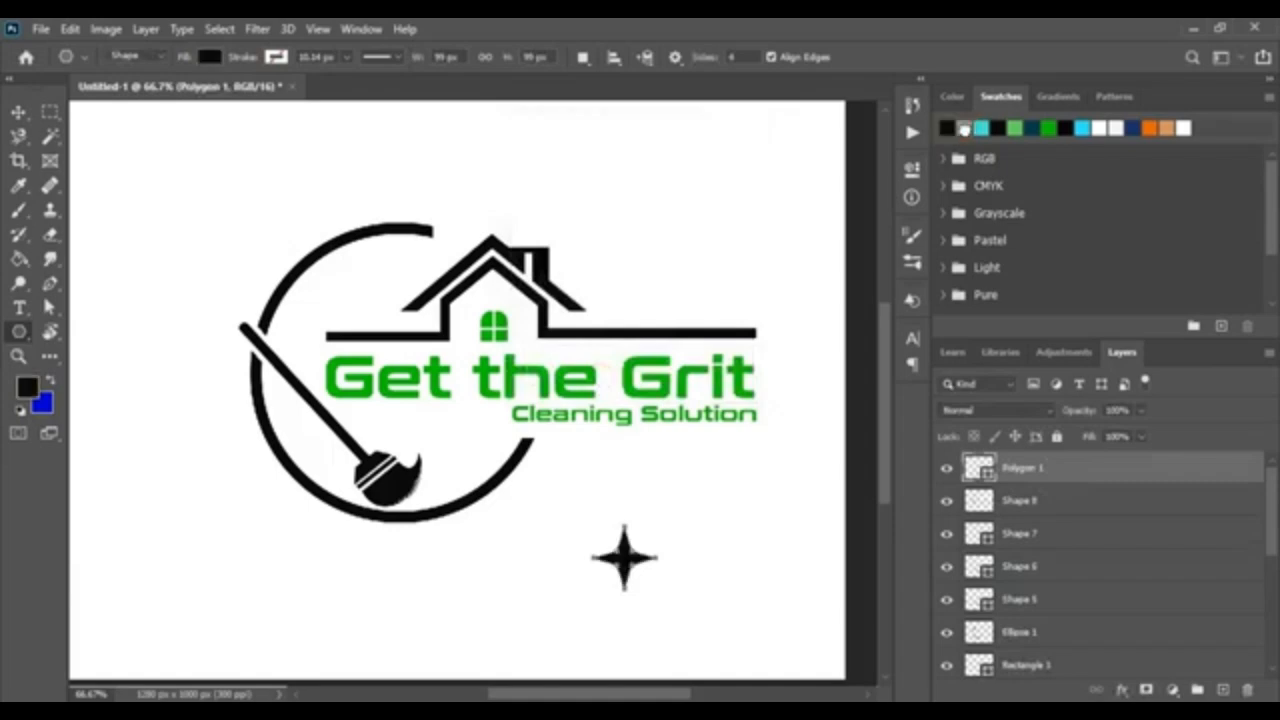
key("v")
left_click(739, 548)
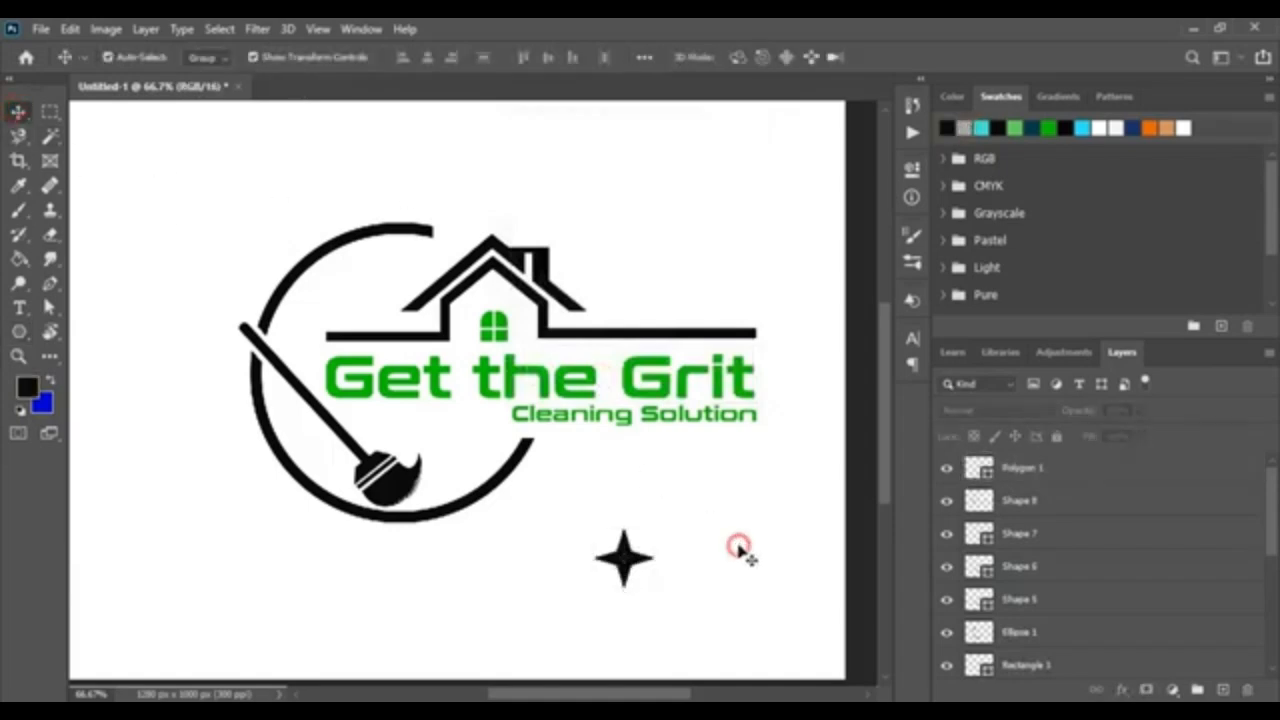
- Move the black star up to the open upper end of the circle outline, beside the roof
left_click_drag(640, 575, 460, 262)
key("Up")
key("Up")
key("Up")
key("Up")
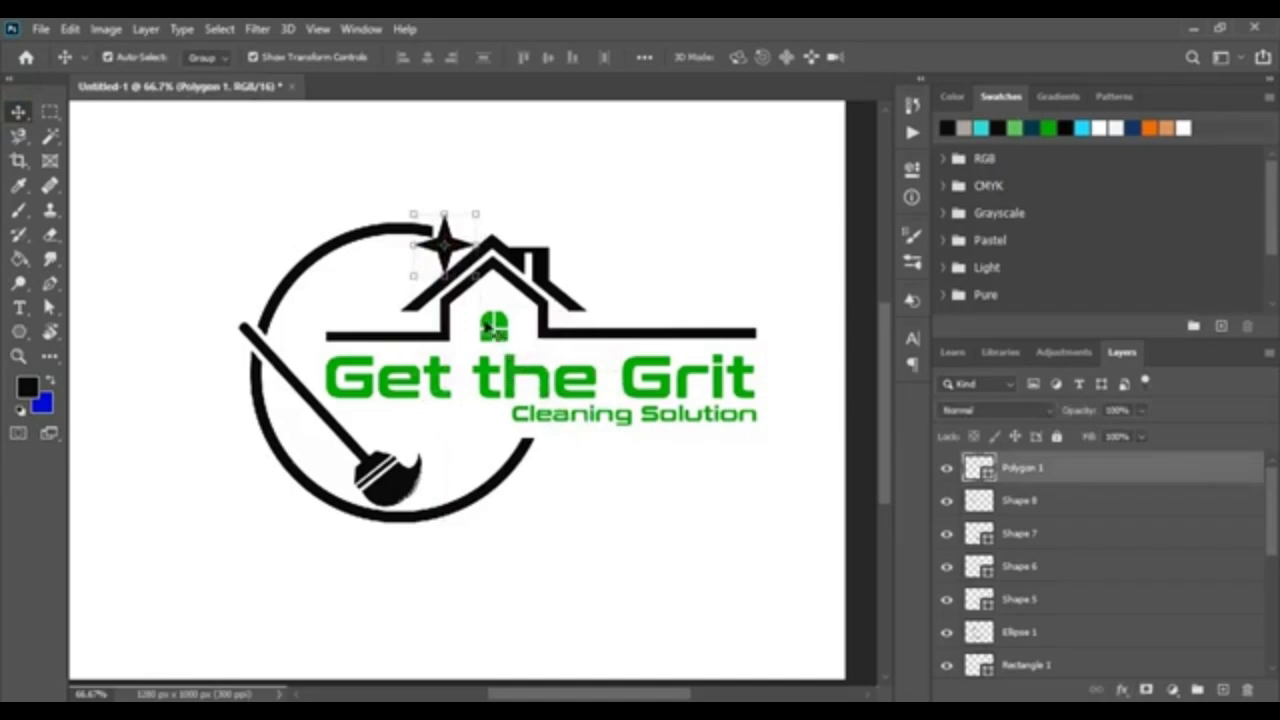
- Scale the star to about half its size and position it just off the circle outline's upper end
key("ctrl+t")
left_click_drag(476, 276, 446, 247)
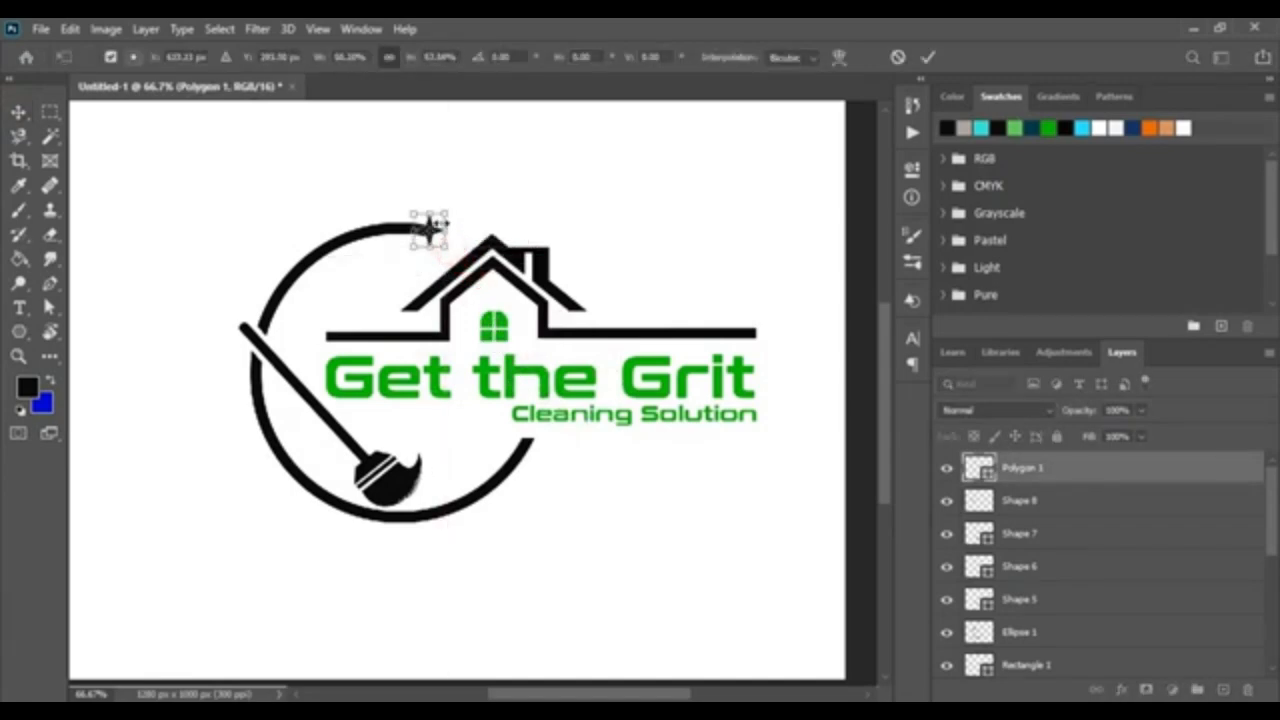
key("Down")
key("Down")
key("Down")
key("Down")
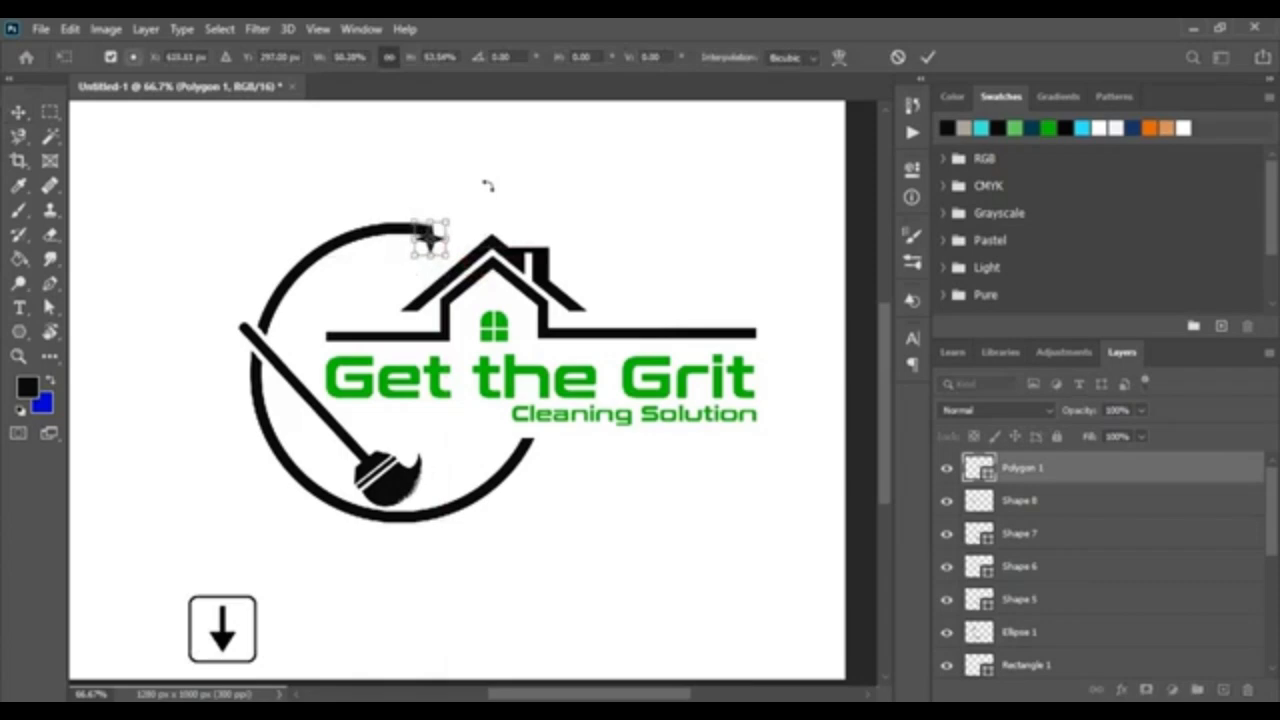
key("Down")
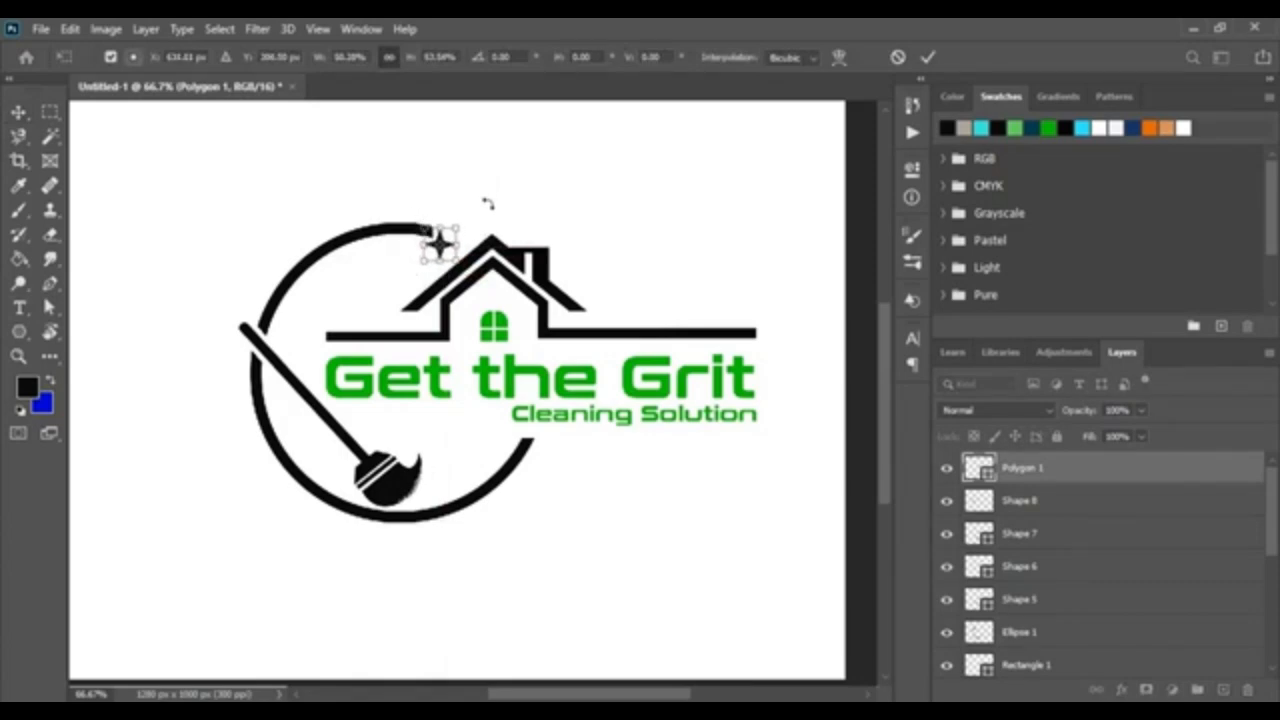
left_click(928, 57)
- Place three smaller copies of the star inside the circle, to the left of the original star
scroll(600, 243, "up", 1)
left_click_drag(423, 290, 330, 313)
left_click(926, 57)
left_click(722, 172)
key("ctrl+t")
left_click(927, 57)
left_click_drag(376, 314, 398, 315)
left_click(520, 272)
- Nudge the uppermost small star right, closer to the large star, and deselect it
left_click(354, 291)
key("Right")
key("Right")
key("Right")
key("Right")
key("Right")
key("Right")
key("Right")
key("Right")
key("Right")
key("Right")
key("Right")
key("Right")
key("Right")
key("Right")
key("Right")
key("Right")
key("Right")
key("Right")
key("Right")
key("Right")
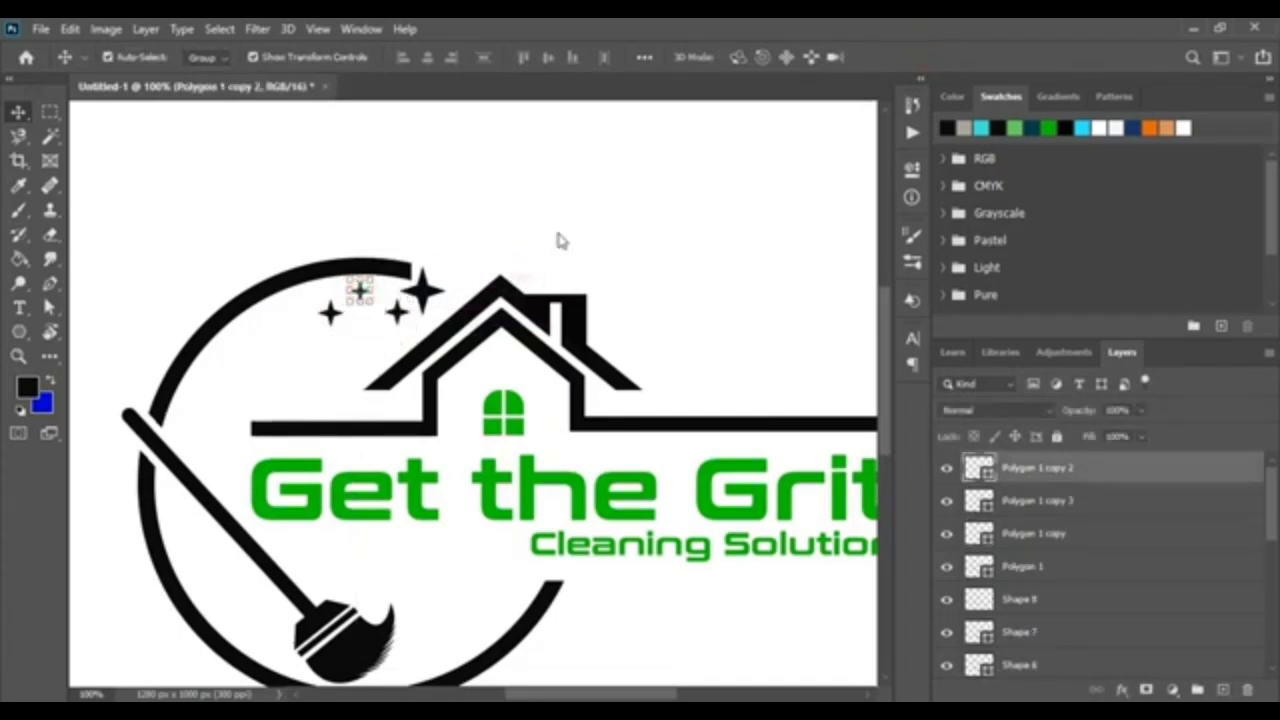
left_click(558, 236)
- Nudge the leftmost small star right and slightly up to tighten the cluster, and deselect it
left_click(334, 316)
key("Right")
key("Right")
key("Right")
key("Right")
key("Right")
key("Right")
key("Right")
key("Right")
key("Right")
key("Right")
key("Right")
key("Right")
key("Right")
key("Right")
key("Right")
key("Right")
key("Right")
key("Right")
key("Right")
key("Right")
key("Up")
key("Up")
key("Up")
key("Up")
key("Up")
key("Up")
key("Up")
key("Up")
left_click(531, 269)
- Duplicate the large star above the circle outline's upper end and enlarge the copy
left_click_drag(423, 293, 434, 240)
left_click_drag(456, 216, 469, 200)
left_click(925, 59)
left_click(477, 122)
- Place copies of the large and small stars beside the circle outline's open lower end, under "Cleaning Solution"
scroll(477, 122, "down", 1)
left_click_drag(423, 250, 561, 437)
key("ctrl+plus")
key("ctrl+plus")
left_click_drag(745, 465, 720, 366)
left_click_drag(788, 400, 699, 411)
- Nudge the lower small star left so it sits beneath the large star at the circle's lower end
left_click(704, 449)
key("Left")
key("Left")
key("Left")
key("Left")
key("Left")
key("Left")
key("Left")
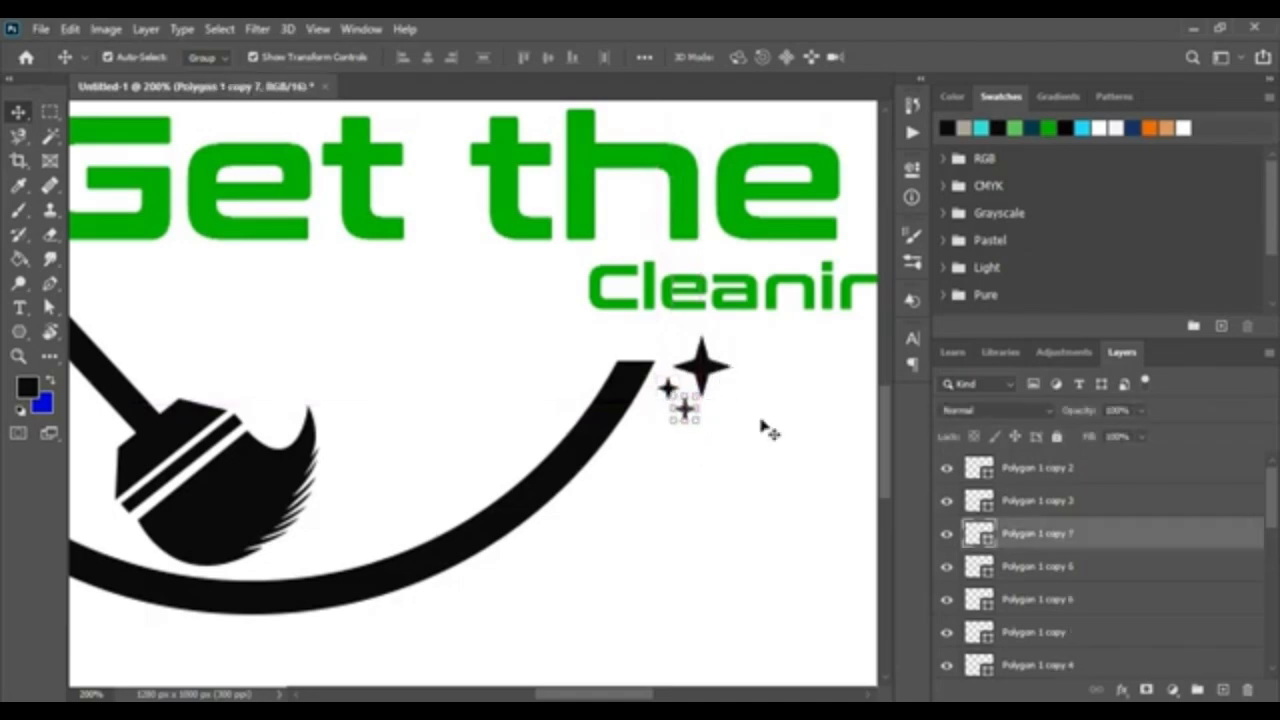
left_click(770, 432)
- Place two pairs of large and small star copies inside the circle, between the broom bristles and the outline's lower end
scroll(766, 429, "down", 1)
left_click_drag(700, 337, 510, 350)
left_click(700, 393)
left_click_drag(700, 393, 540, 376)
scroll(606, 391, "down", 1)
left_click_drag(510, 320, 443, 391)
left_click_drag(546, 352, 469, 414)
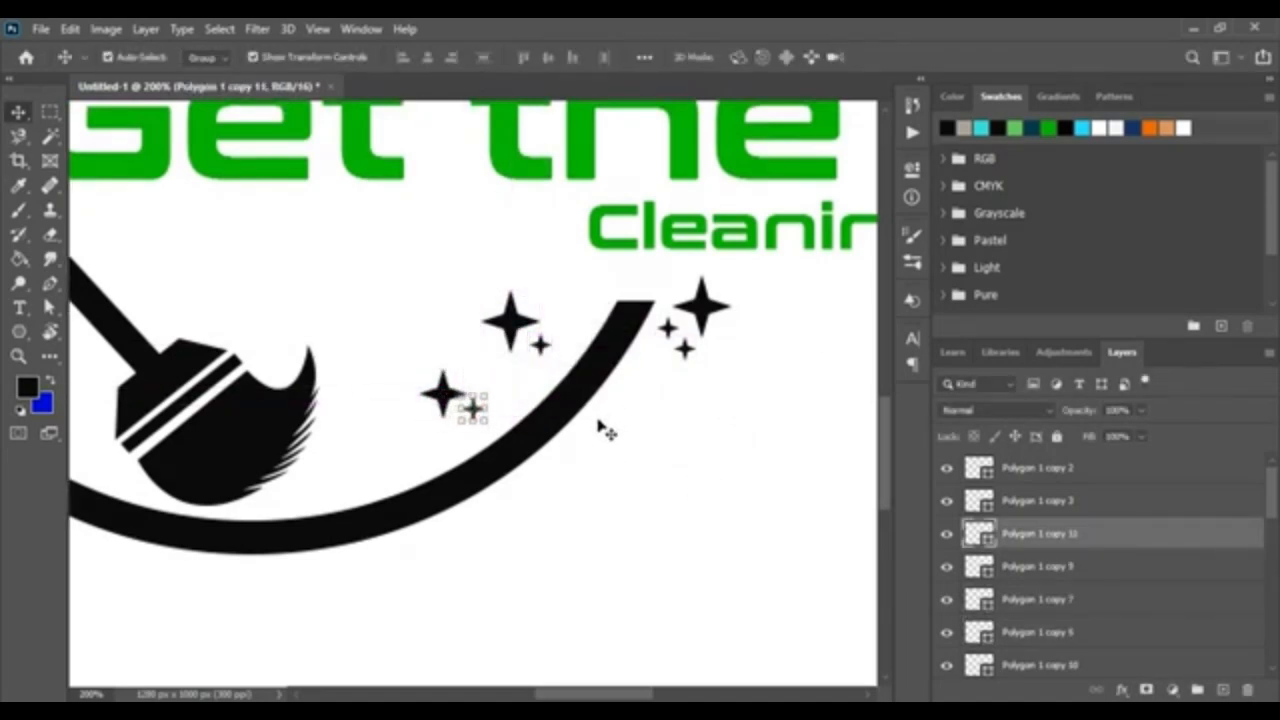
left_click(600, 436)
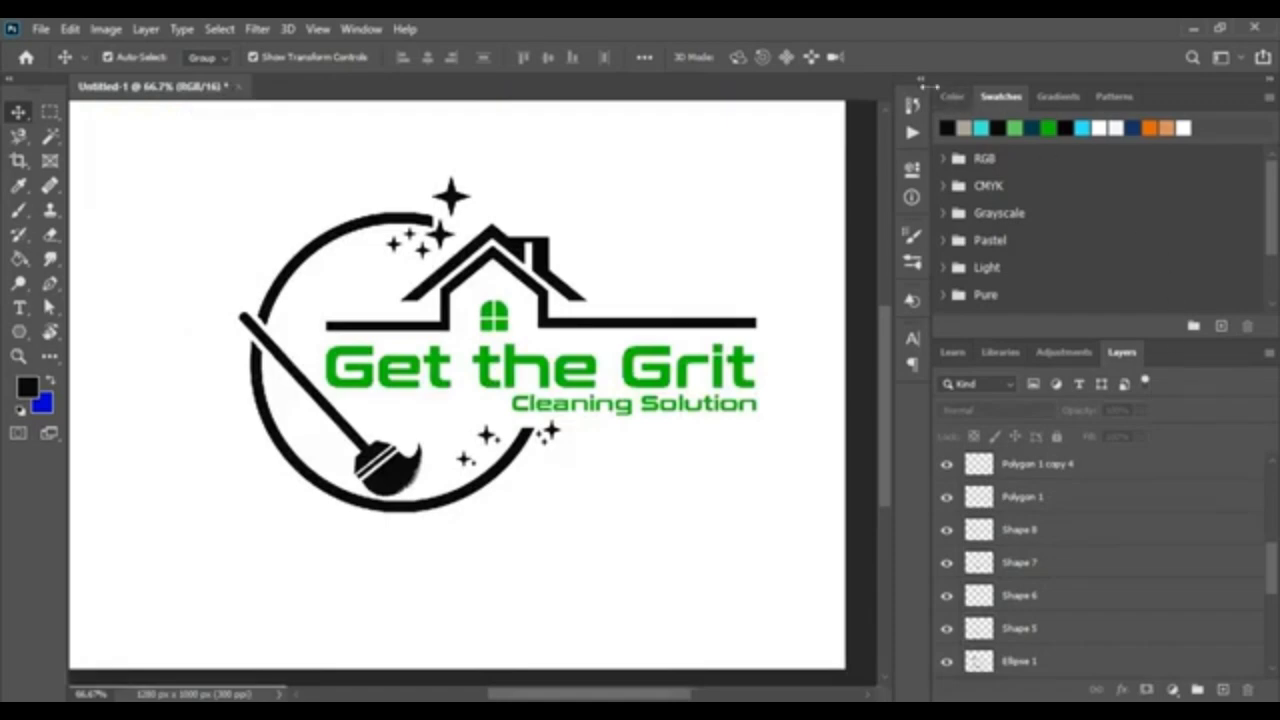
- Choose a teal foreground color and fill the letters of "the Grit" with it using the Paint Bucket
left_click(951, 97)
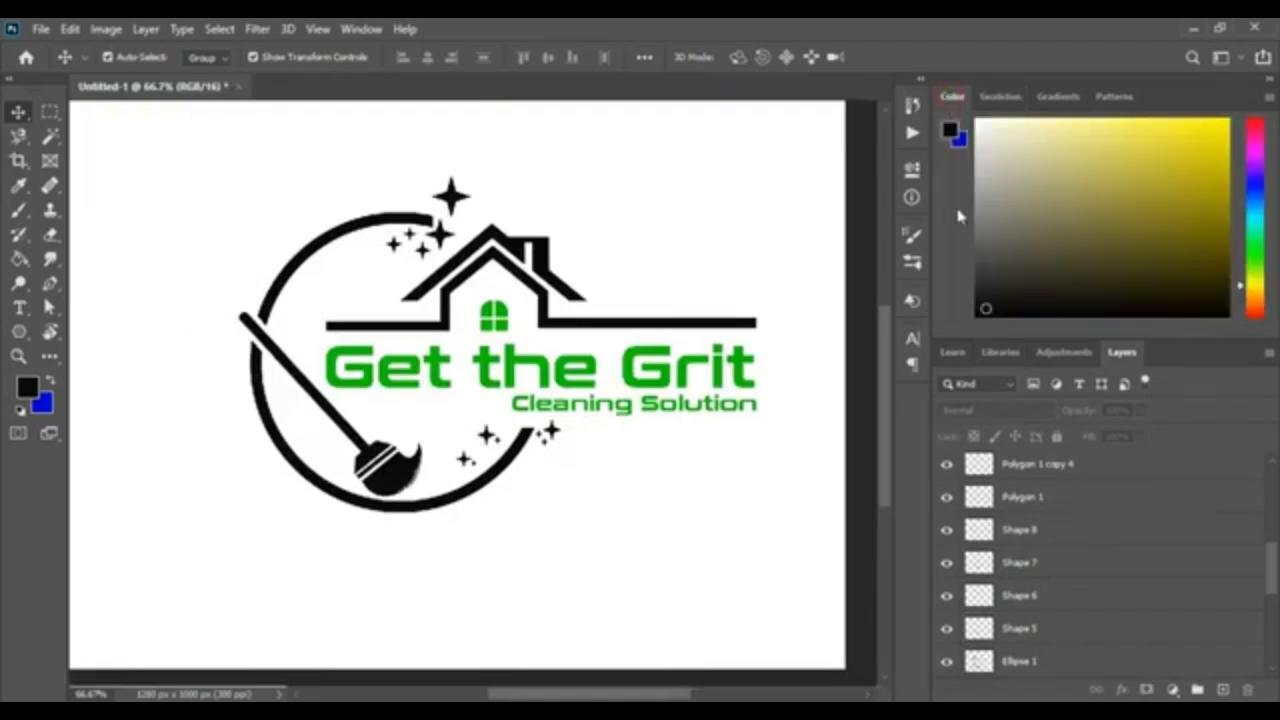
left_click(1256, 214)
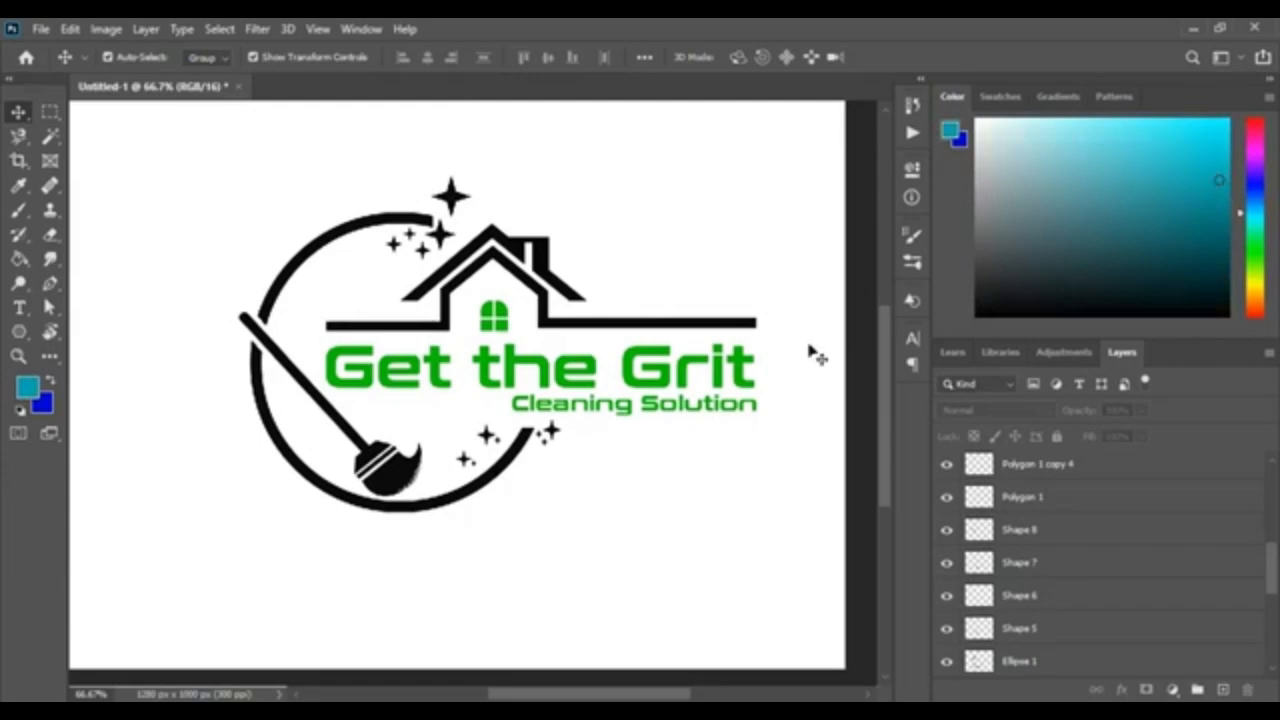
left_click(668, 381)
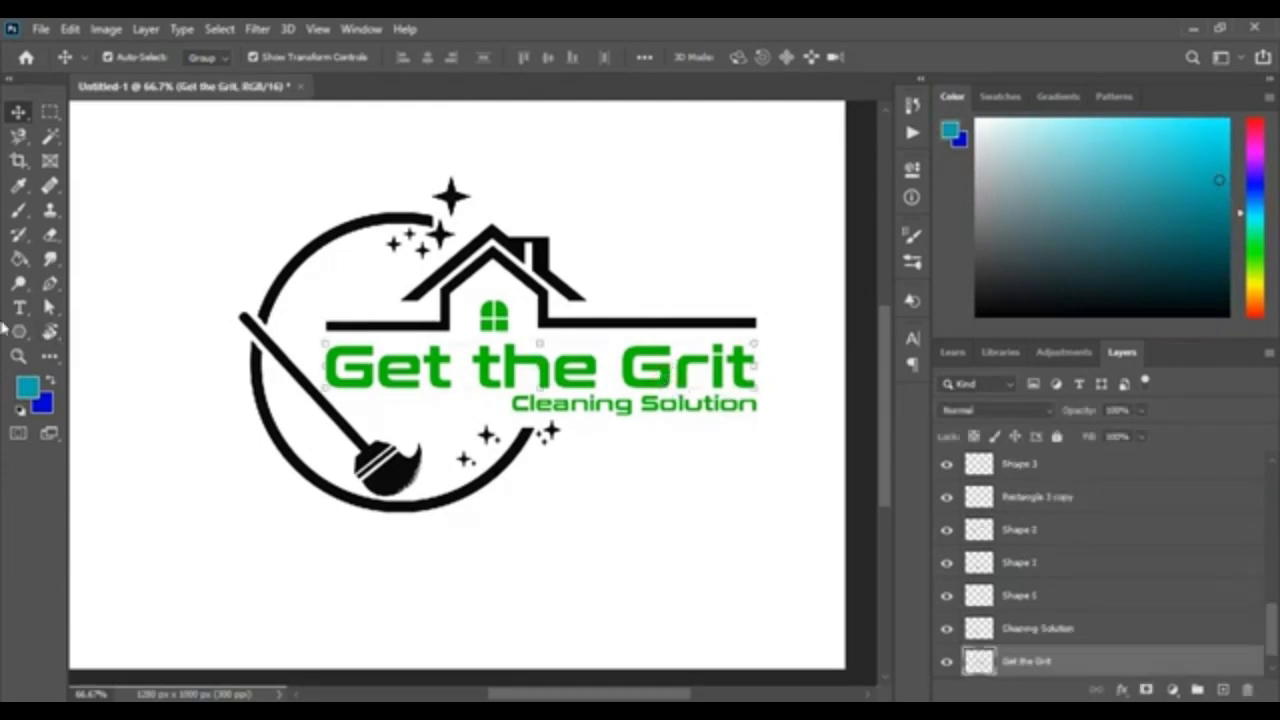
left_click(20, 262)
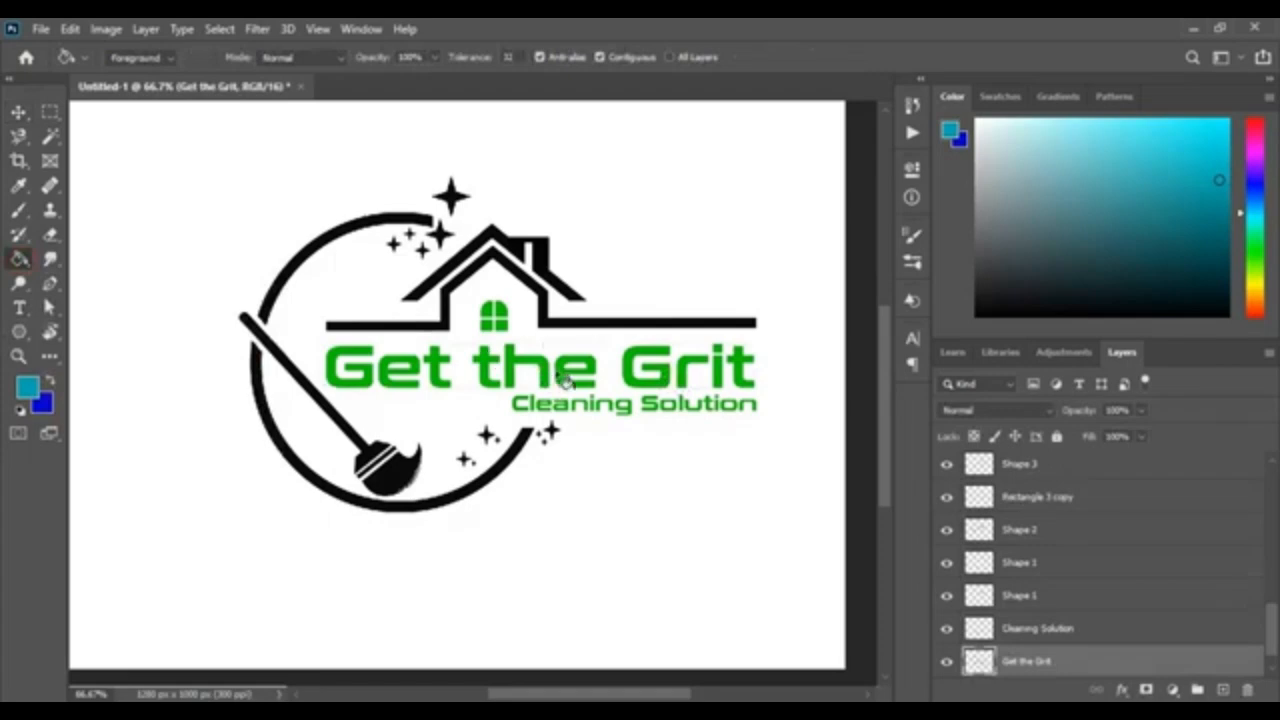
left_click(630, 367)
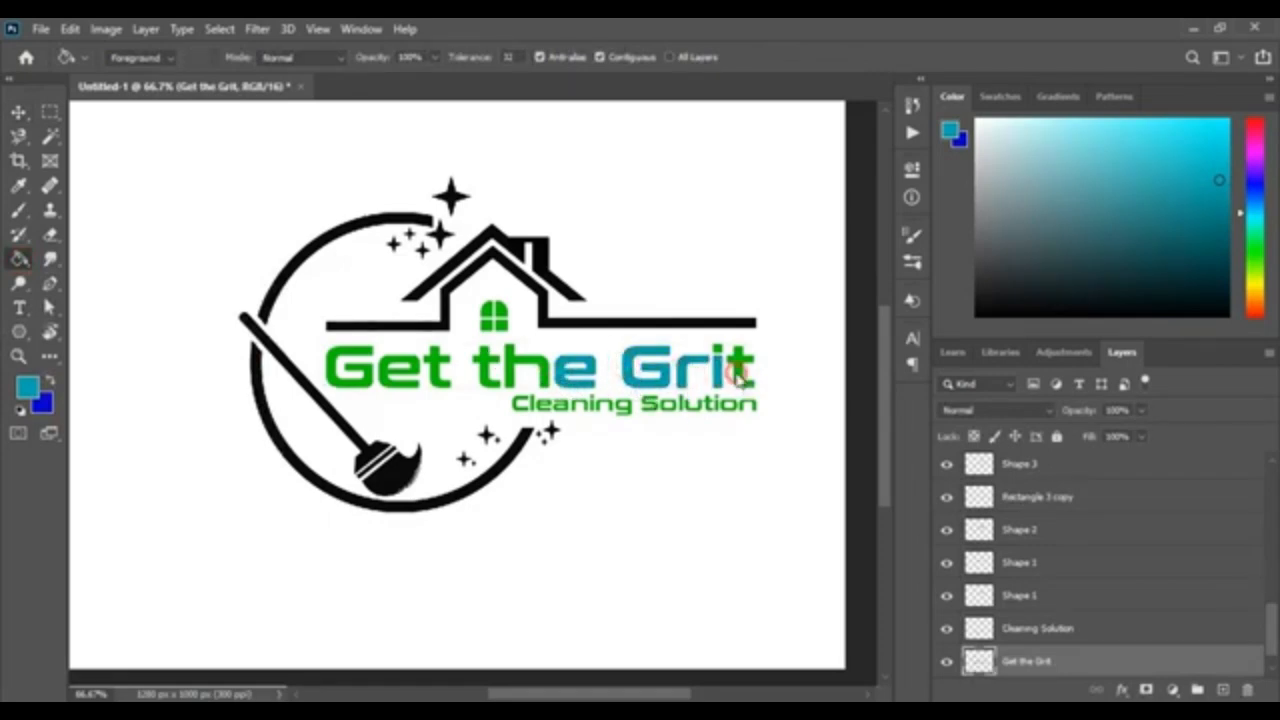
scroll(568, 415, "down", 1)
left_click(536, 354)
left_click(489, 356)
- Fill the chimney and both slopes of the house's outer roof with teal
left_click(542, 240, "ctrl")
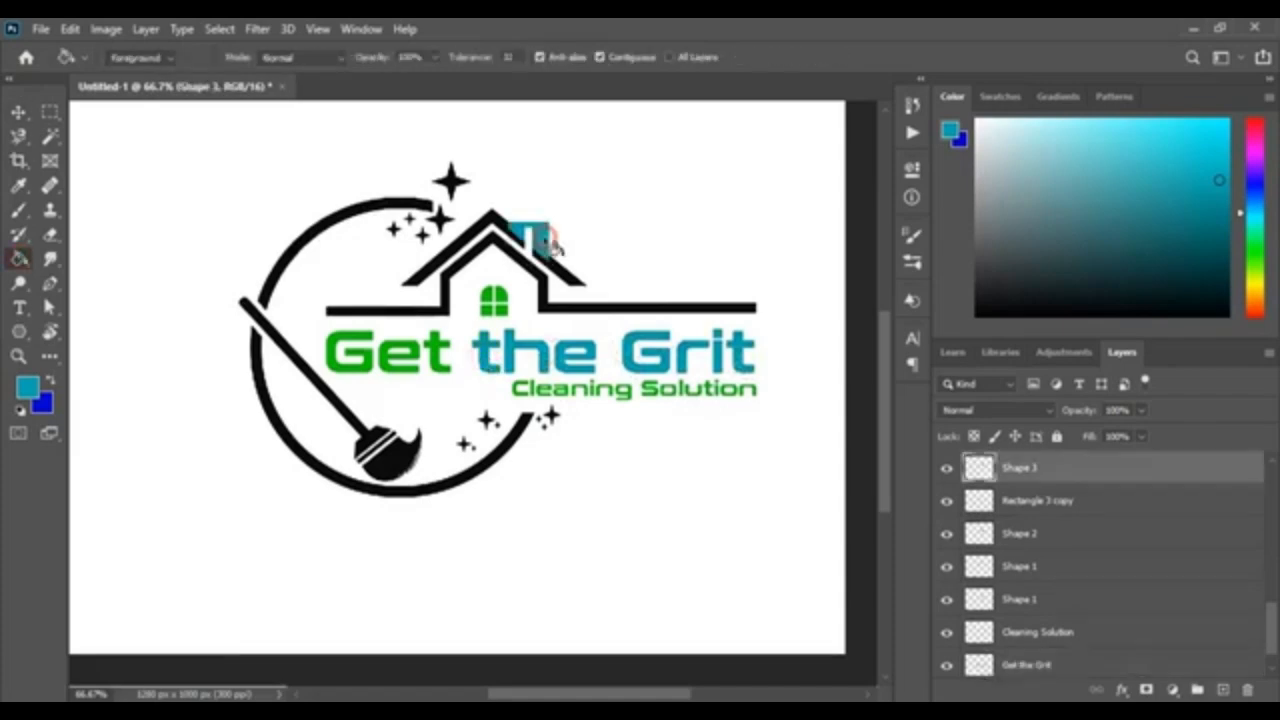
left_click(543, 240)
left_click(472, 235, "ctrl")
left_click(472, 235)
key("ctrl+plus")
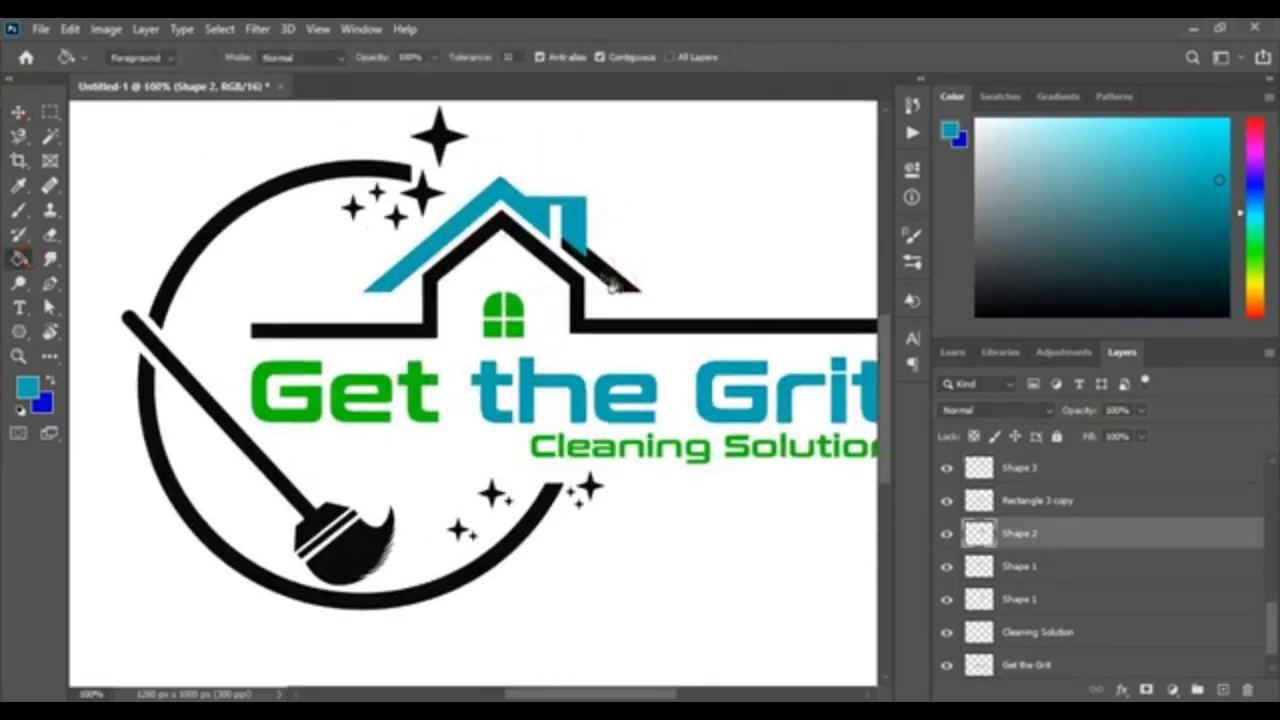
left_click(608, 282)
- Fill the inner house outline and the horizontal lines on both sides of it with teal
left_click(430, 300, "ctrl")
left_click(430, 300)
left_click(18, 112)
left_click(578, 282)
left_click(19, 258)
left_click(540, 258)
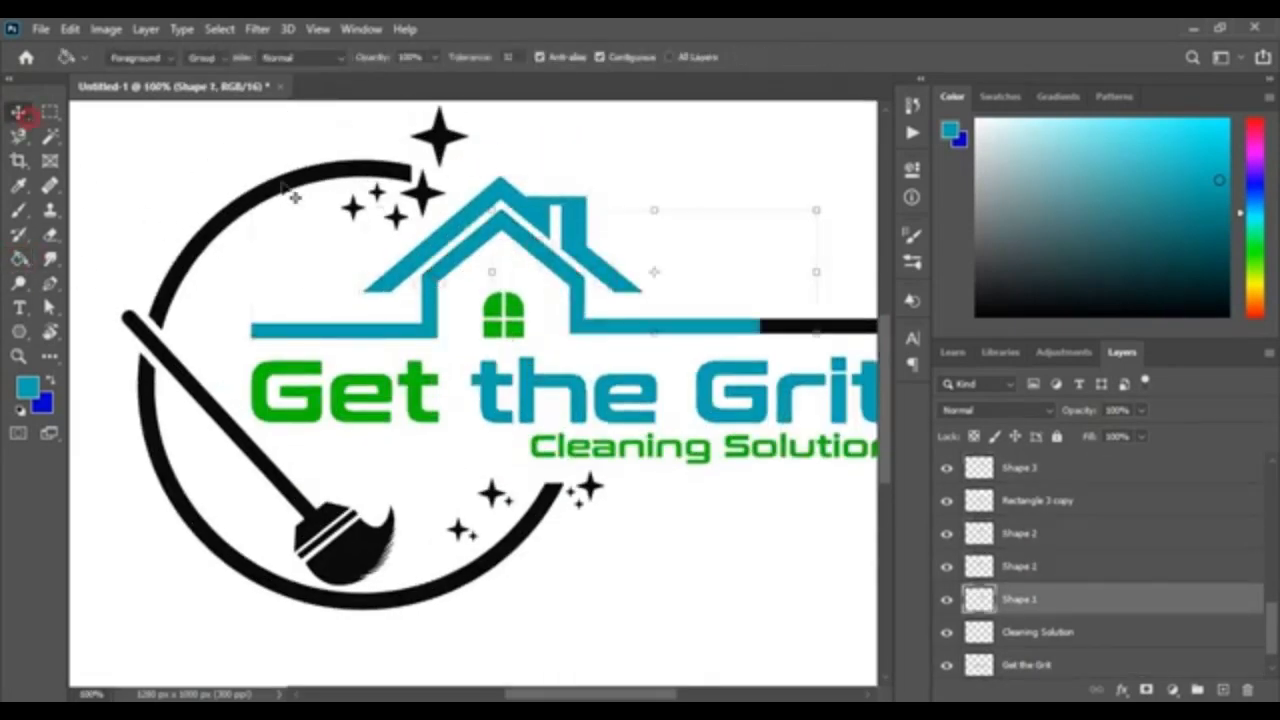
left_click(19, 112)
left_click(795, 326)
left_click(19, 259)
left_click(795, 326)
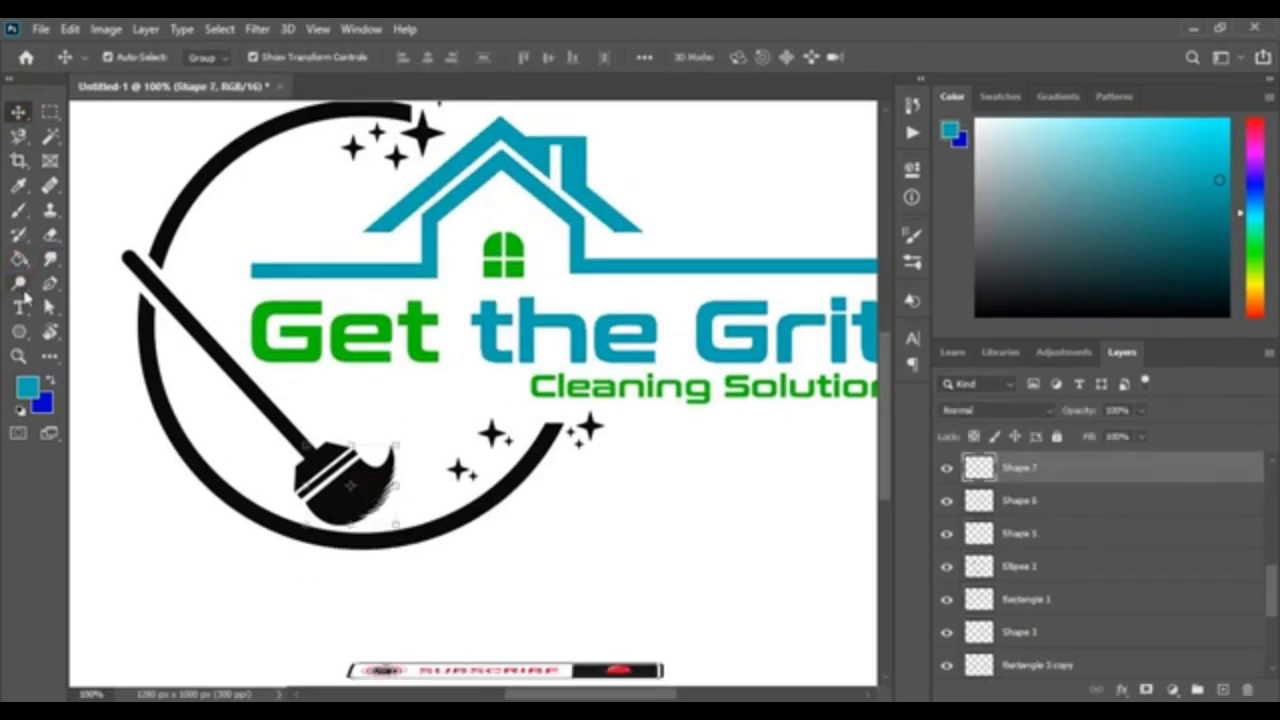
- Fill the broom handle with teal
scroll(141, 154, "down", 1)
key("g")
key("v")
left_click(150, 250)
left_click(19, 258)
left_click(160, 262)
left_click(18, 112)
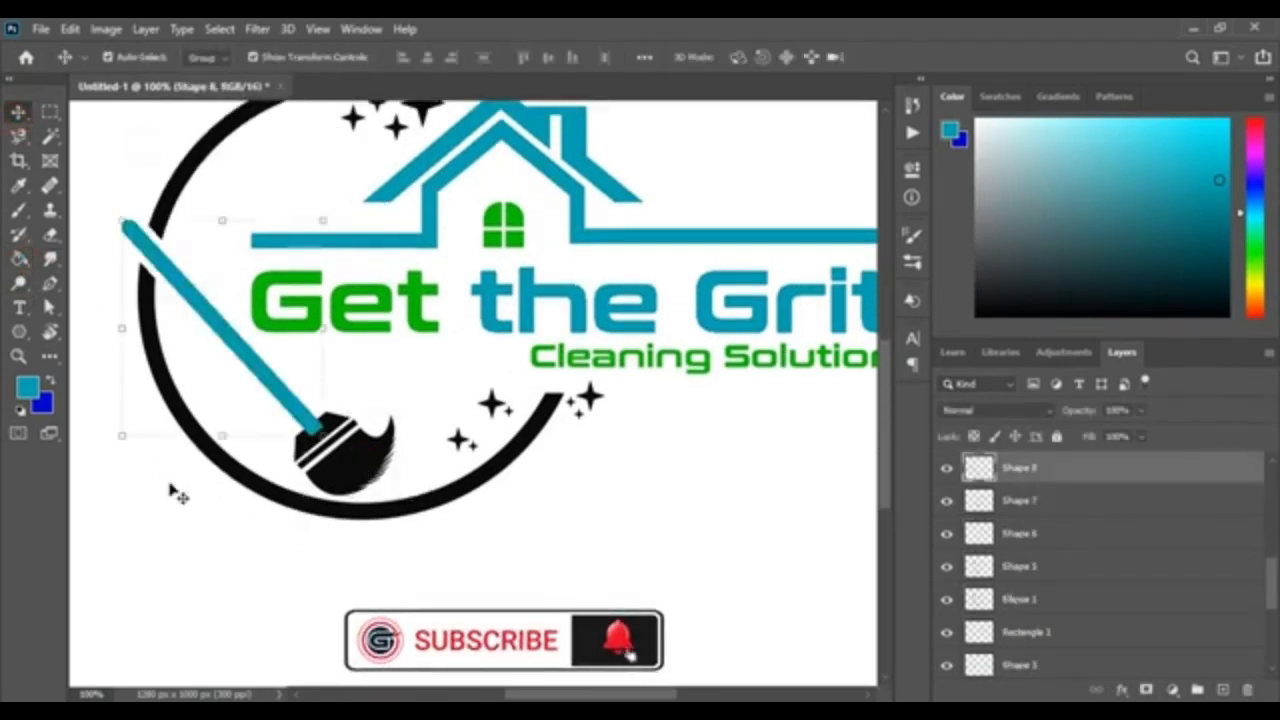
- Fill the top section of the broom head, where the handle joins, with teal
left_click(310, 440)
left_click(19, 258)
left_click(312, 438)
left_click(18, 112)
left_click(257, 548)
- Fill the narrow band above the broom's bristles with teal and deselect it
left_click(340, 460)
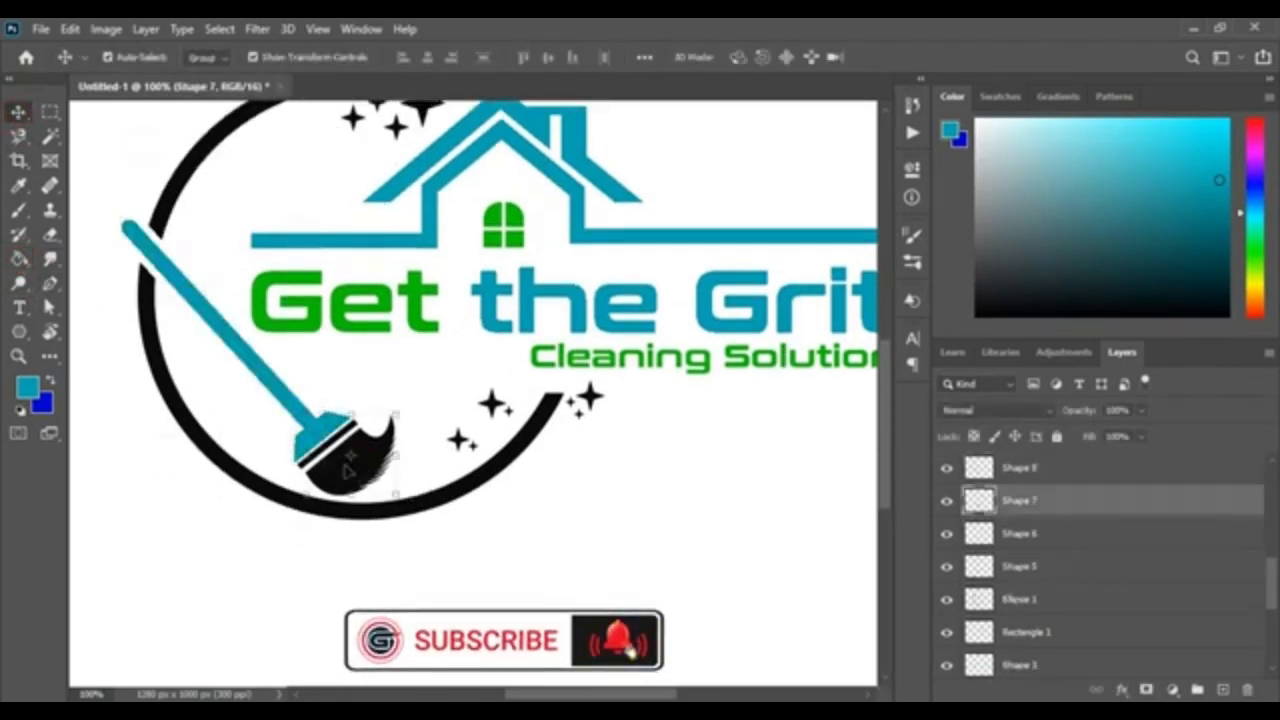
left_click(336, 438)
left_click(19, 258)
left_click(340, 440)
left_click(18, 112)
left_click(508, 554)
scroll(463, 519, "up", 1)
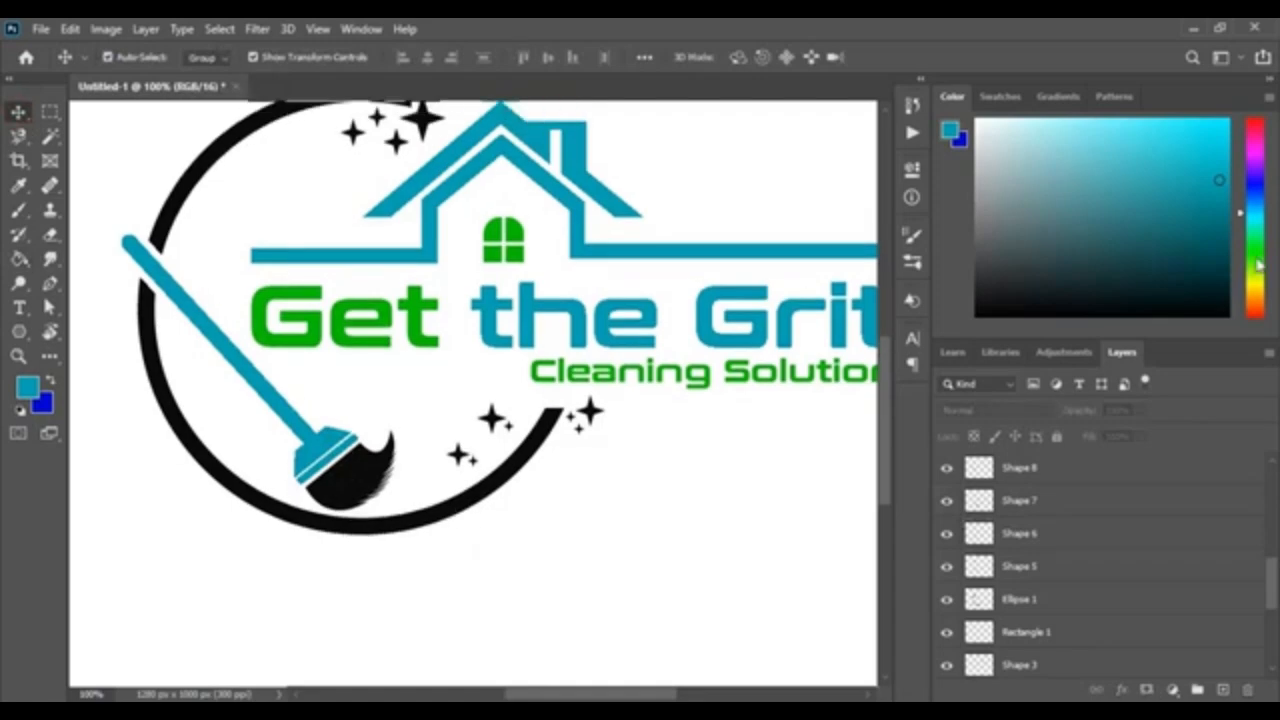
- Set the foreground colour to light grey and fill the lower arc of the circle with it
left_click(981, 131)
left_click(236, 492)
left_click(19, 258)
left_click(234, 491)
left_click(18, 112)
- Fill the broom's bristles with light grey
scroll(418, 457, "up", 1)
left_click(348, 530)
left_click(19, 258)
left_click(348, 530)
left_click(18, 112)
- Fill the upper arc of the circle, above the broom handle, with light grey
scroll(209, 291, "up", 1)
left_click(197, 289)
left_click(19, 258)
left_click(197, 289)
left_click(18, 112)
- Fill the two larger stars beside the circle's upper end with light grey
scroll(474, 334, "up", 2)
left_click(439, 271)
left_click(439, 271)
left_click(18, 112)
left_click(424, 330)
left_click(19, 258)
left_click(424, 330)
left_click(18, 112)
- Fill the three small stars inside the top of the circle with light grey
left_click(353, 343)
left_click(19, 258)
left_click(377, 328)
left_click(19, 258)
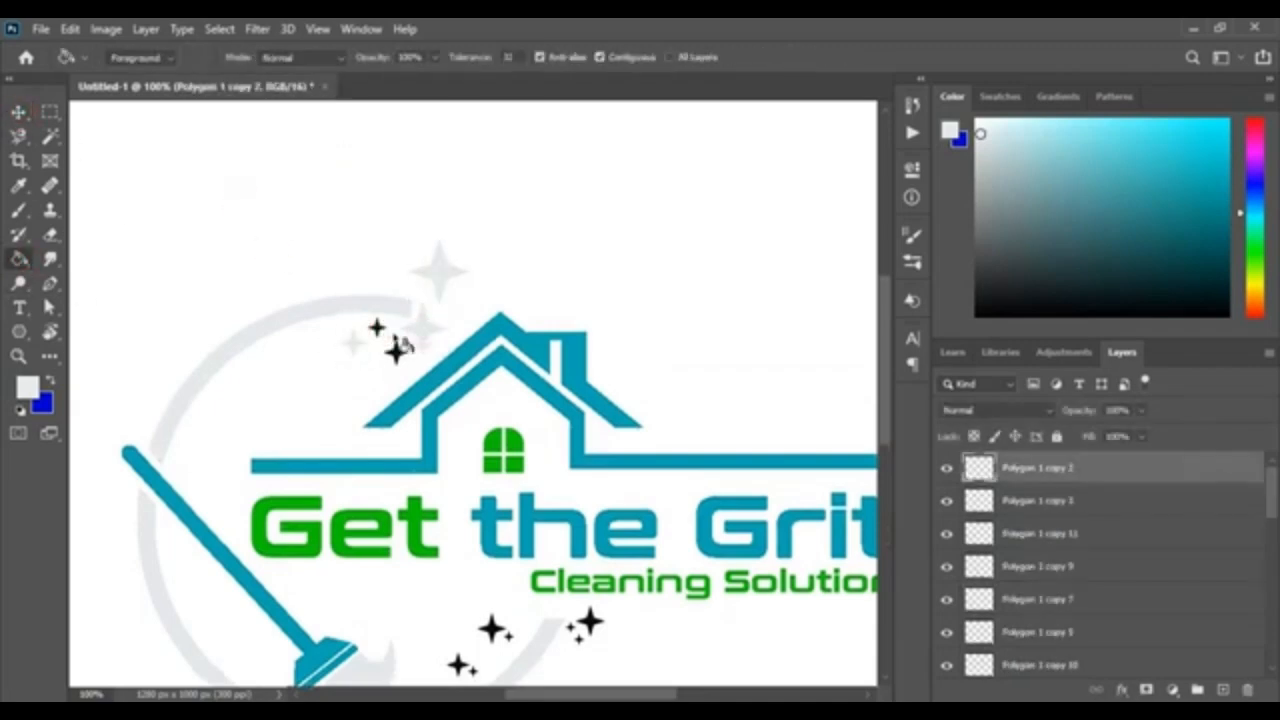
left_click(377, 328)
left_click(18, 112)
left_click(396, 352)
left_click(19, 258)
left_click(396, 352)
left_click(18, 112)
- Fill the house window's panes with light grey, except for the upper-right pane
left_click(512, 408)
key("g")
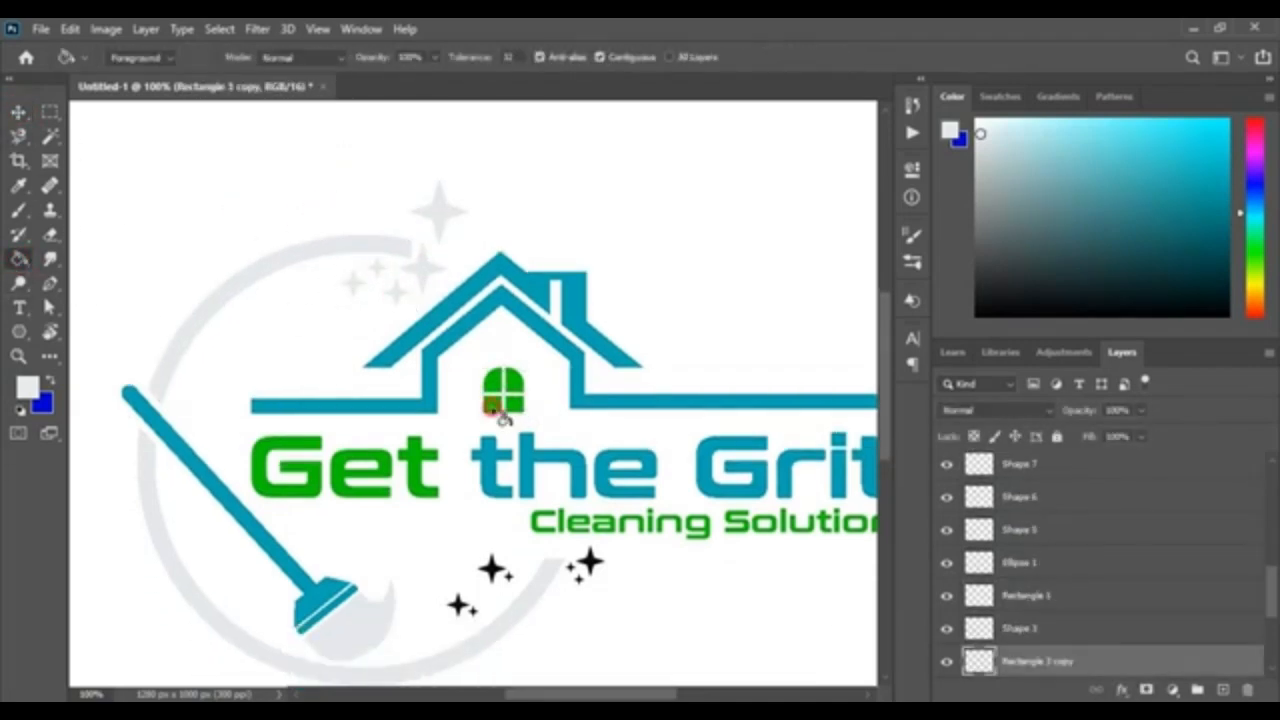
left_click(18, 110)
- Fill the two larger stars on either side of the circle's lower end with light grey
scroll(583, 203, "down", 3)
left_click(591, 470)
left_click(19, 258)
left_click(591, 470)
left_click(18, 112)
left_click(489, 476)
left_click(19, 258)
left_click(489, 476)
left_click(18, 112)
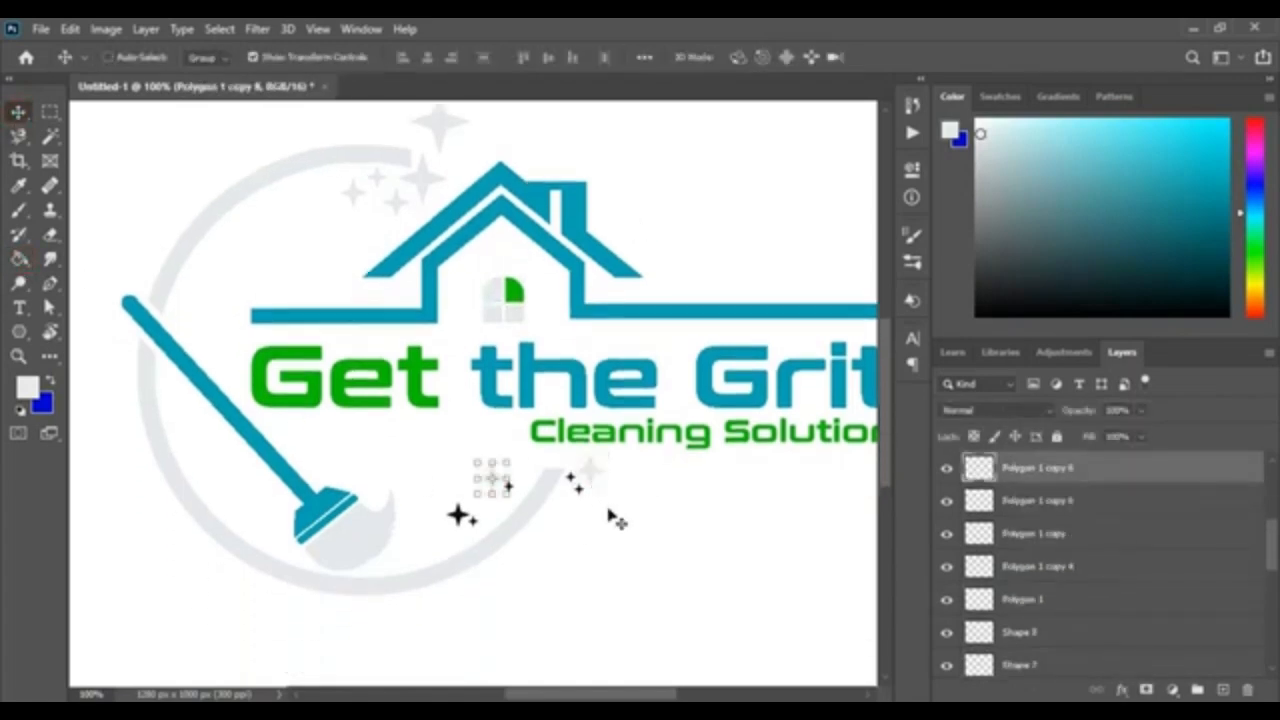
- Fill the lowest pair of stars, between the broom head and the circle's lower end, with light grey
key("ctrl+plus")
scroll(457, 492, "down", 3)
left_click(450, 488)
left_click(19, 258)
left_click(450, 488)
left_click(20, 111)
left_click(473, 497)
left_click(19, 258)
left_click(473, 497)
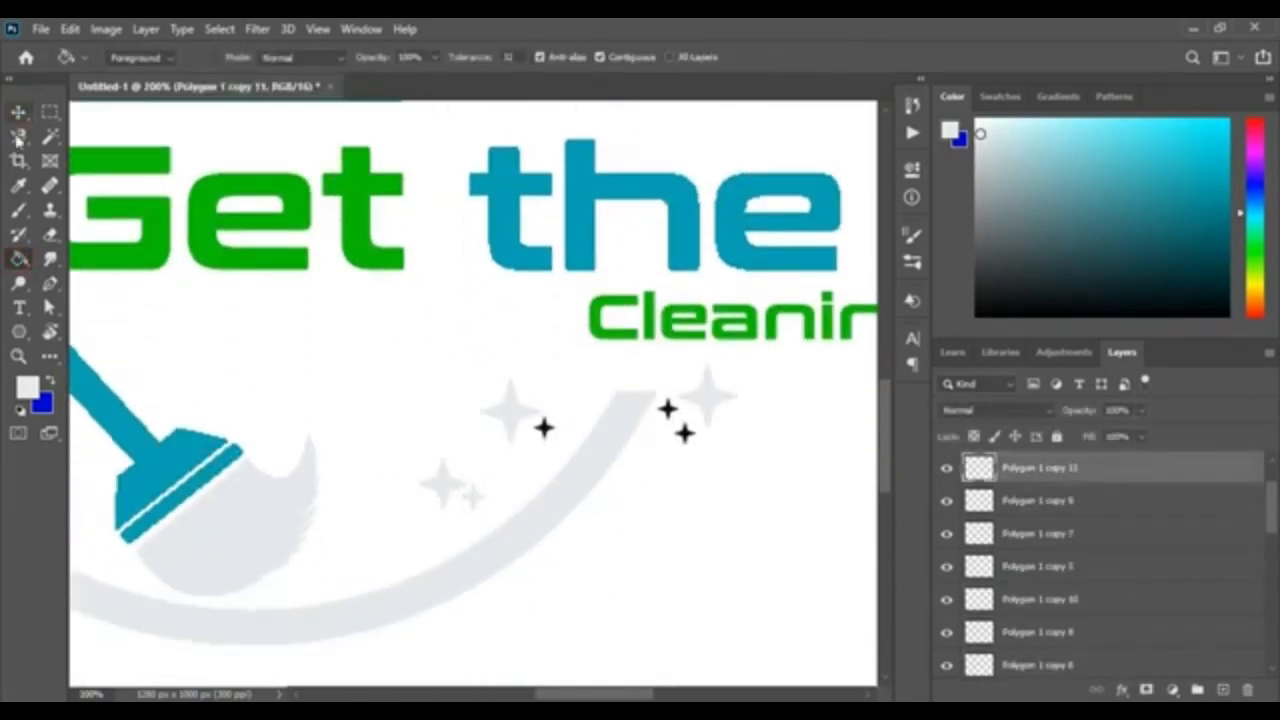
left_click(18, 112)
- Fill the three remaining small black stars near the circle's lower end with light grey and deselect
left_click(548, 432)
left_click(19, 258)
left_click(548, 431)
left_click(18, 112)
left_click(685, 434)
left_click(19, 258)
left_click(685, 436)
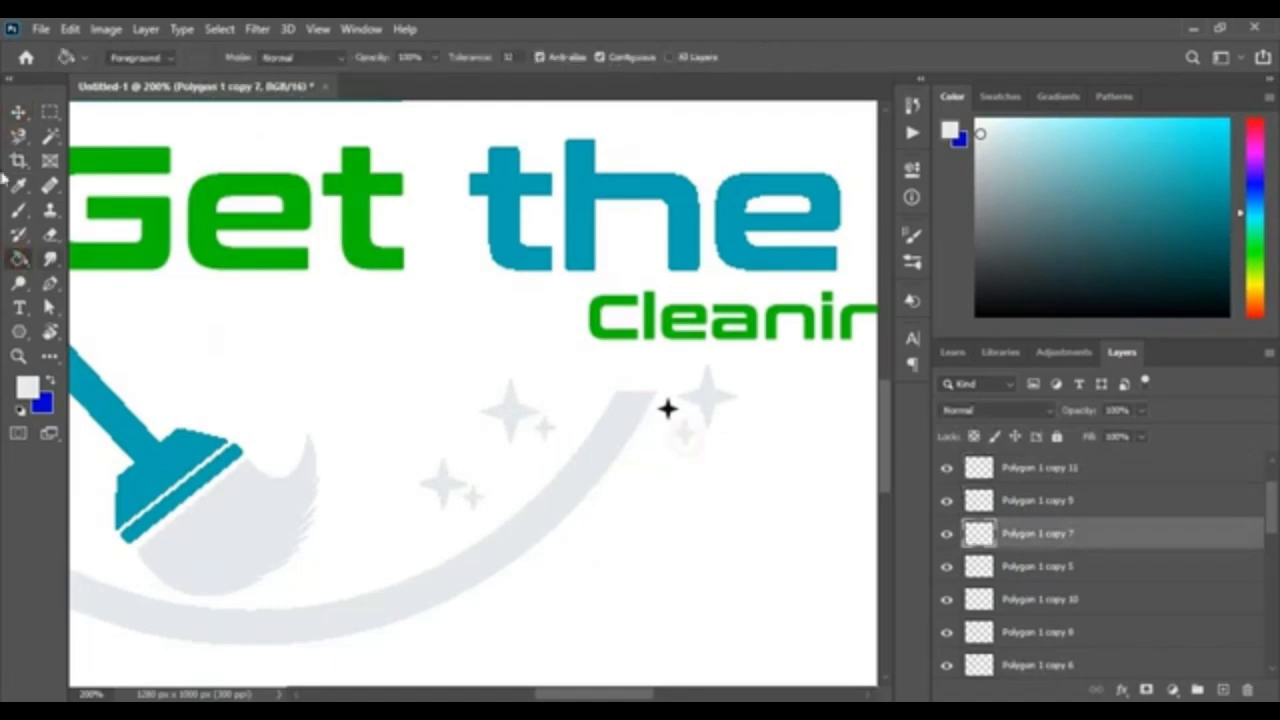
left_click(18, 112)
left_click(668, 410)
left_click(19, 258)
key("v")
left_click(646, 430)
key("ctrl+minus")
scroll(394, 417, "up", 2)
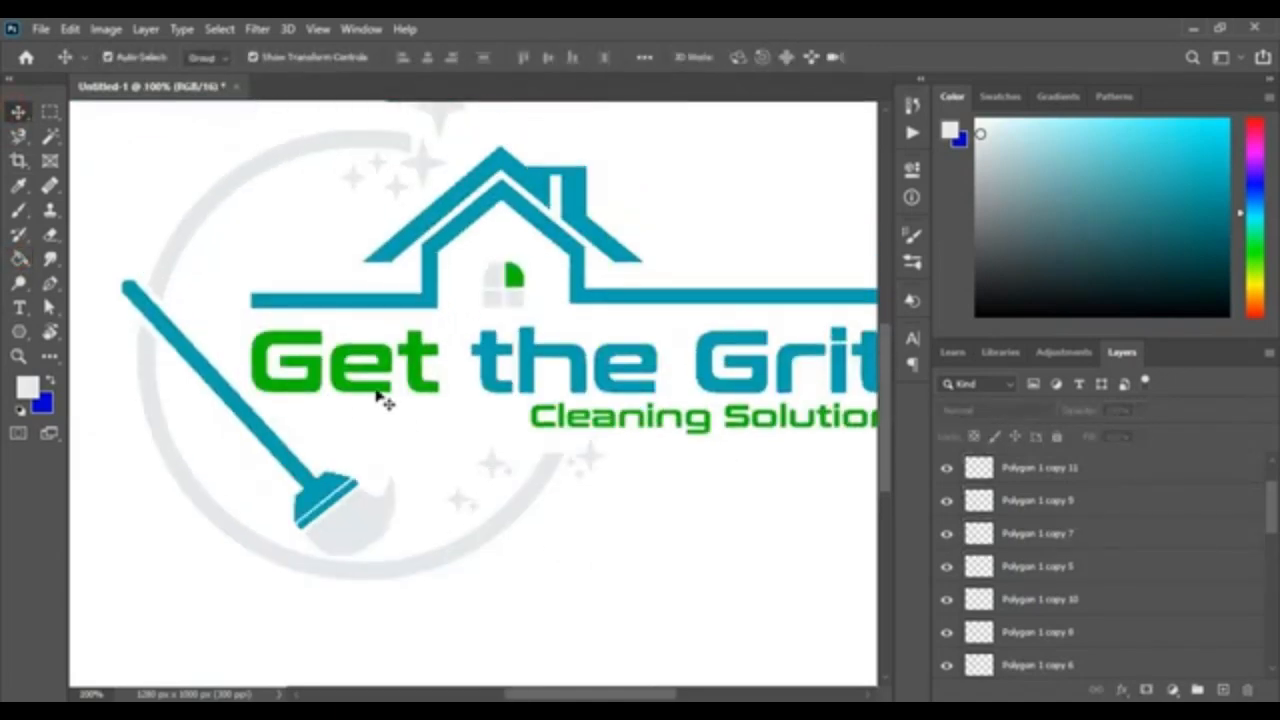
- Fill the letters of the word "Get" with light grey and deselect them
left_click(262, 372)
key("g")
left_click(262, 372)
left_click(417, 360)
key("v")
left_click(768, 533)
- Fill every letter of the "Cleaning Solution" tagline with light grey
scroll(800, 570, "right", 2)
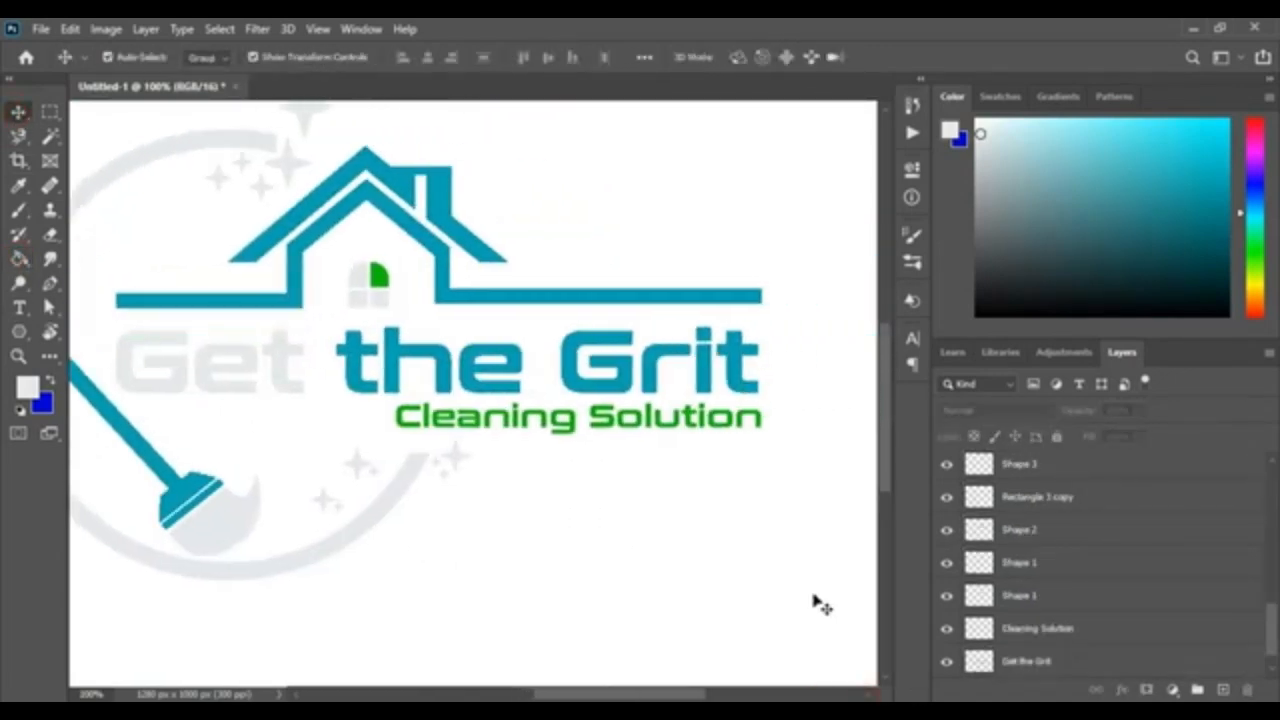
key("ctrl+plus")
left_click(868, 694)
left_click(344, 440)
key("g")
left_click(208, 440)
left_click(283, 445)
left_click(330, 448)
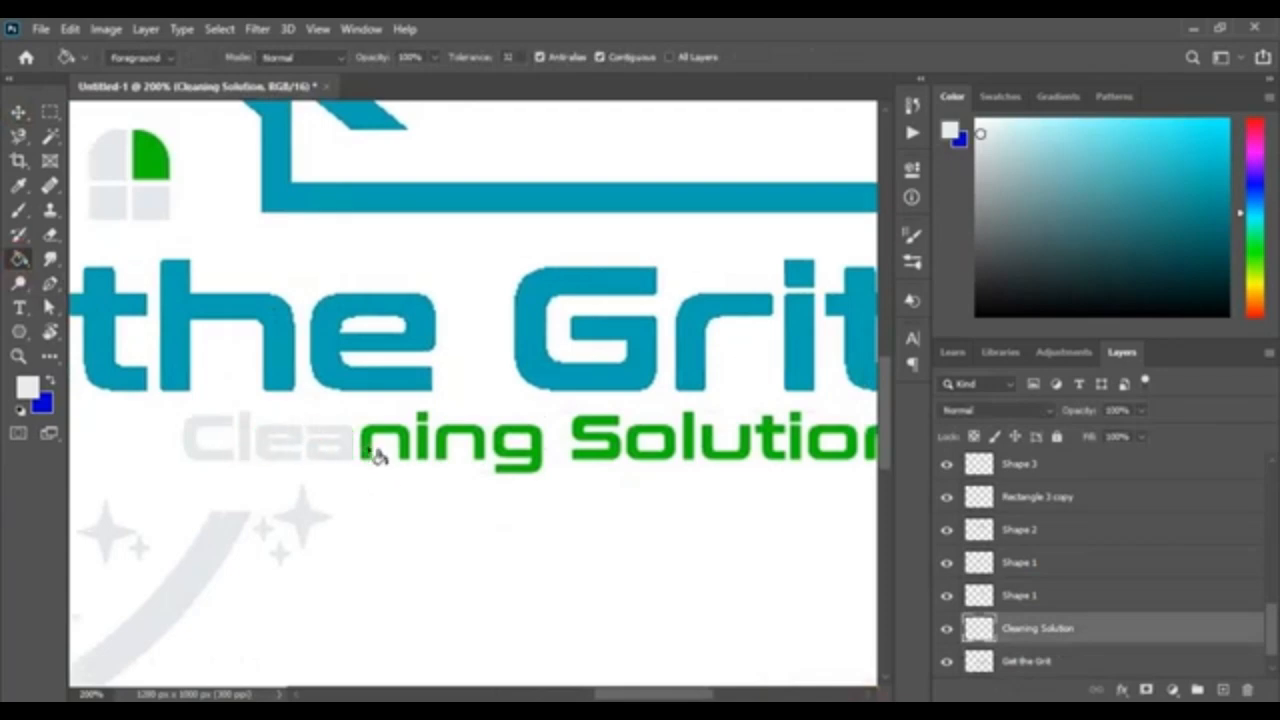
left_click(380, 445)
left_click(449, 445)
left_click(510, 445)
left_click(579, 434)
left_click(632, 442)
left_click(690, 440)
left_click(711, 446)
left_click(779, 437)
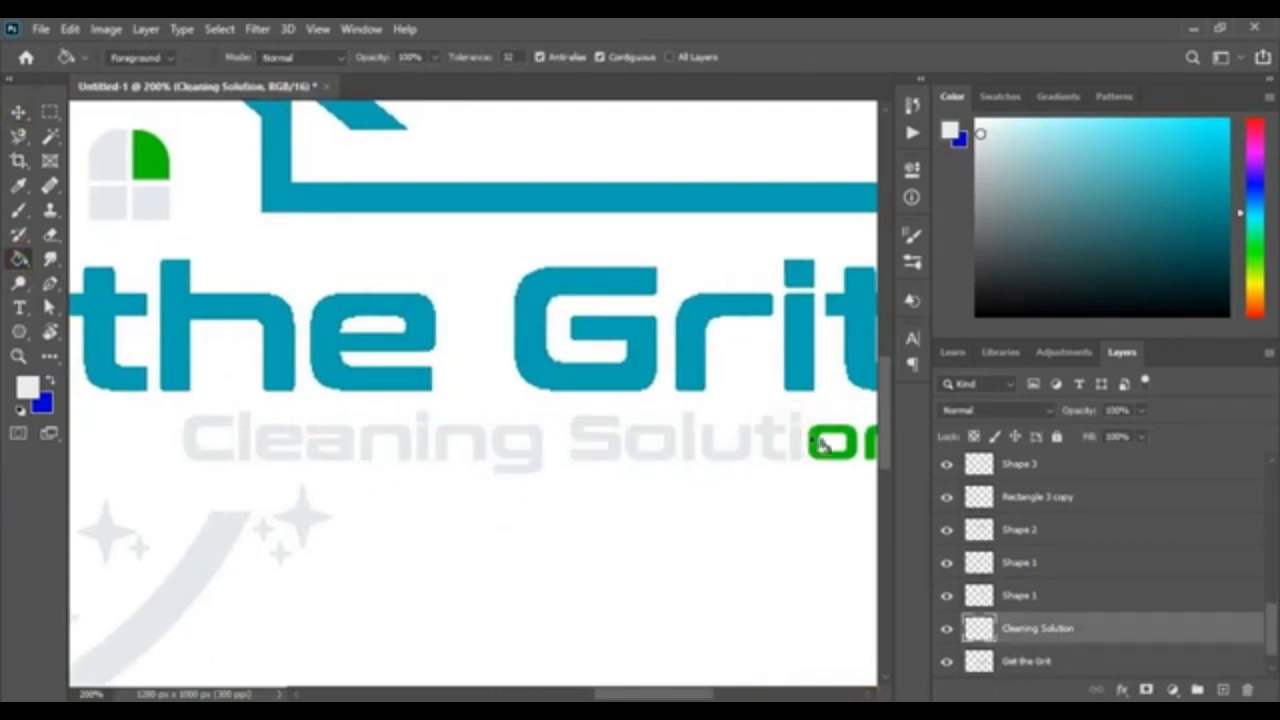
left_click(826, 438)
left_click(866, 694)
left_click(770, 440)
- Sample the teal from the "the Grit" lettering and fill the window's upper-right pane with it
key("ctrl+minus")
key("ctrl+minus")
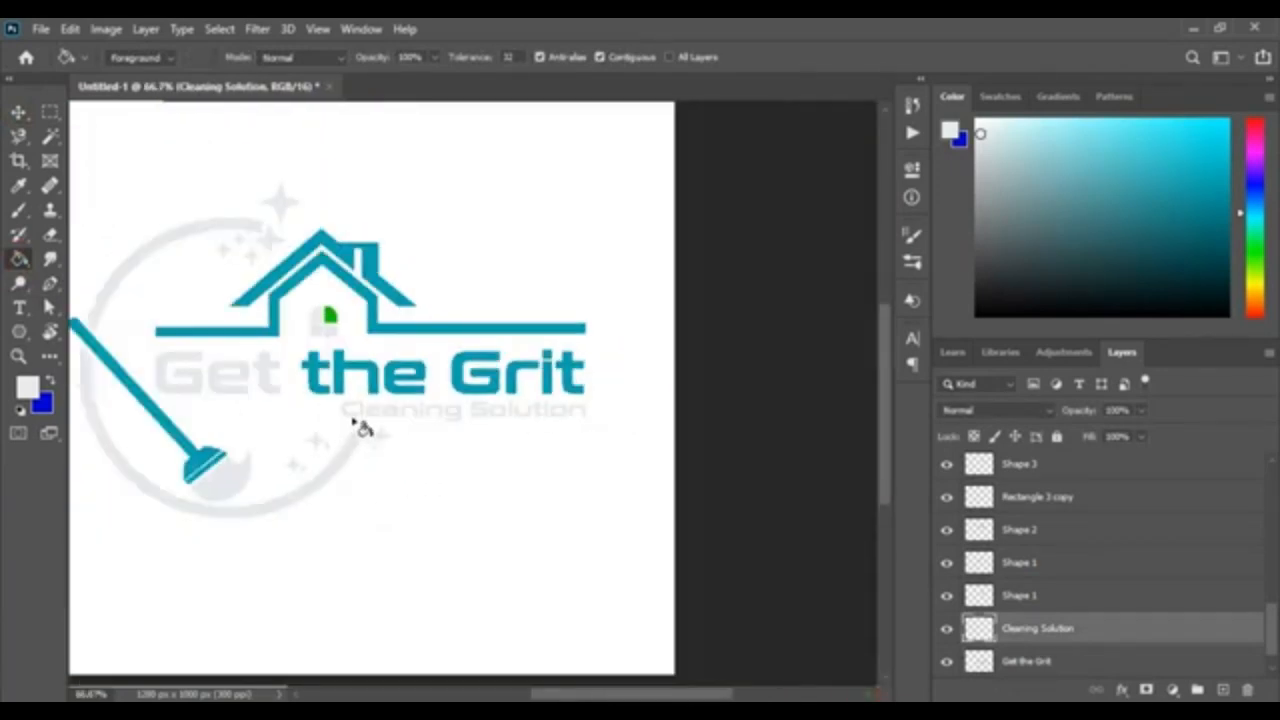
left_click(373, 371, "alt")
key("v")
left_click(329, 318)
left_click(19, 259)
left_click(329, 318)
left_click(19, 113)
key("ctrl+minus")
left_click(838, 432)
- Hide the Background layer and group all the logo layers together
scroll(1088, 532, "down", 1)
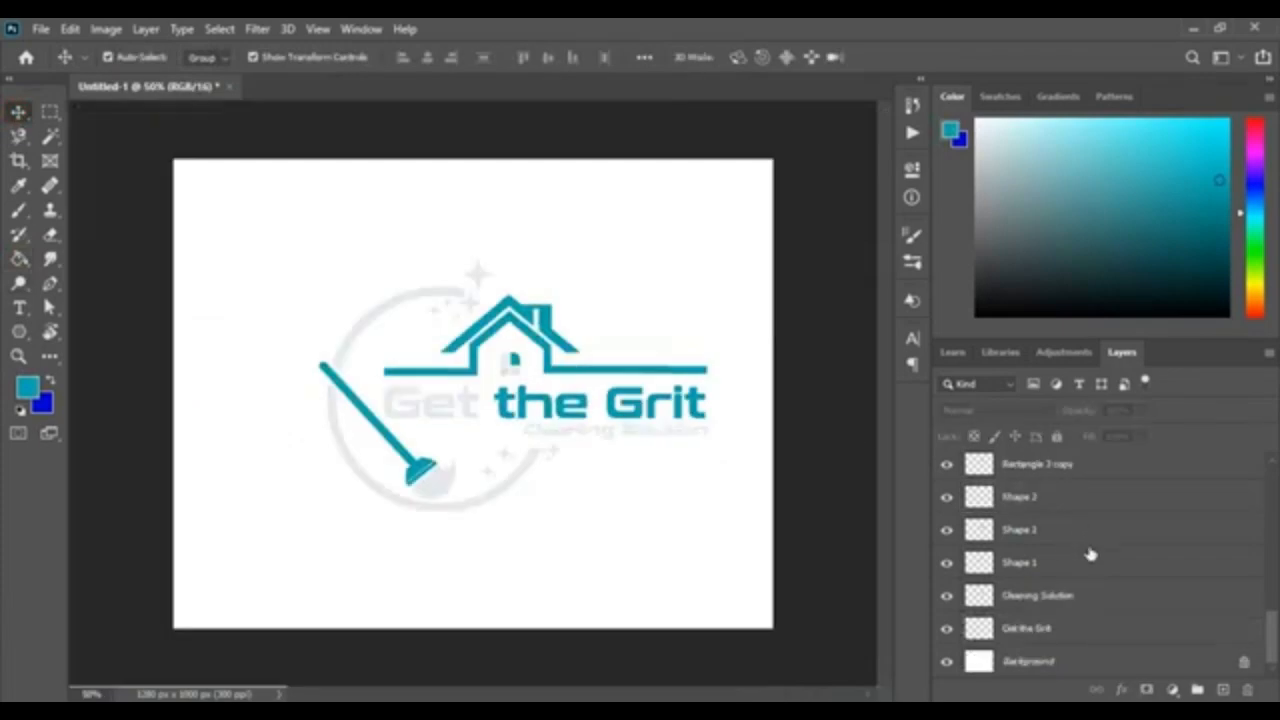
left_click(946, 662)
left_click_drag(272, 222, 760, 548)
left_click_drag(1087, 483, 1156, 576)
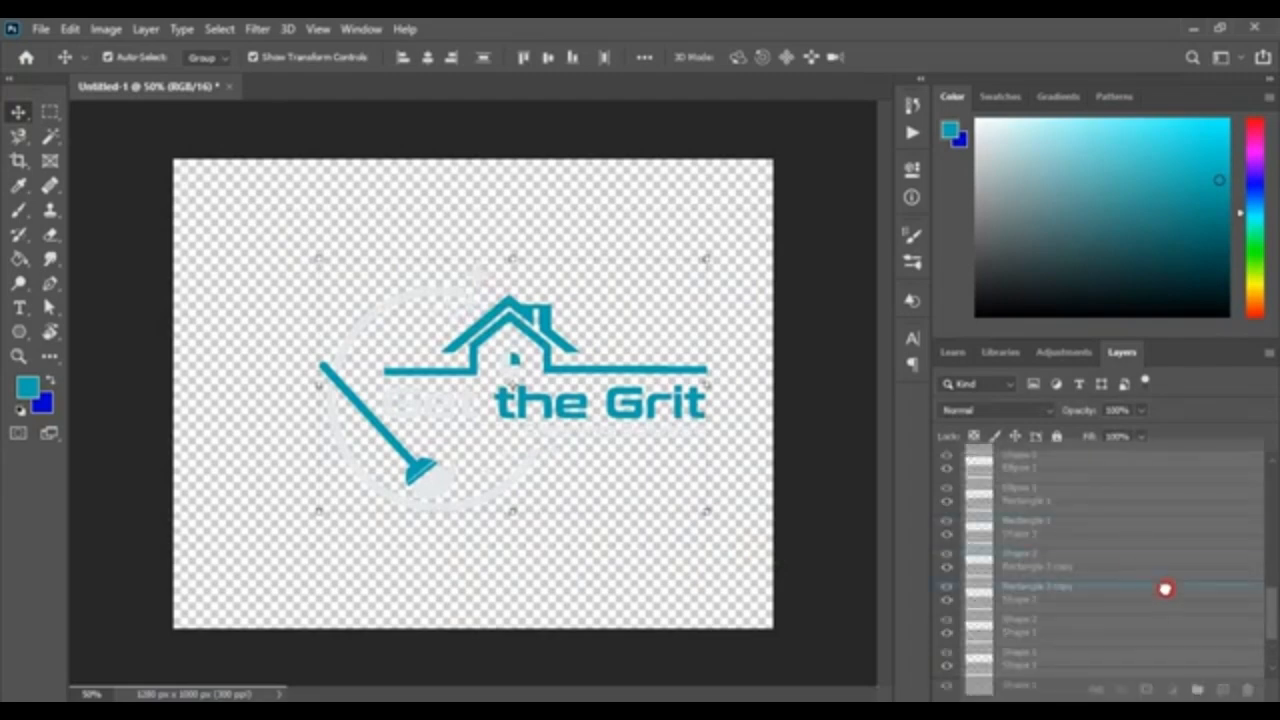
left_click_drag(1203, 692, 1205, 695)
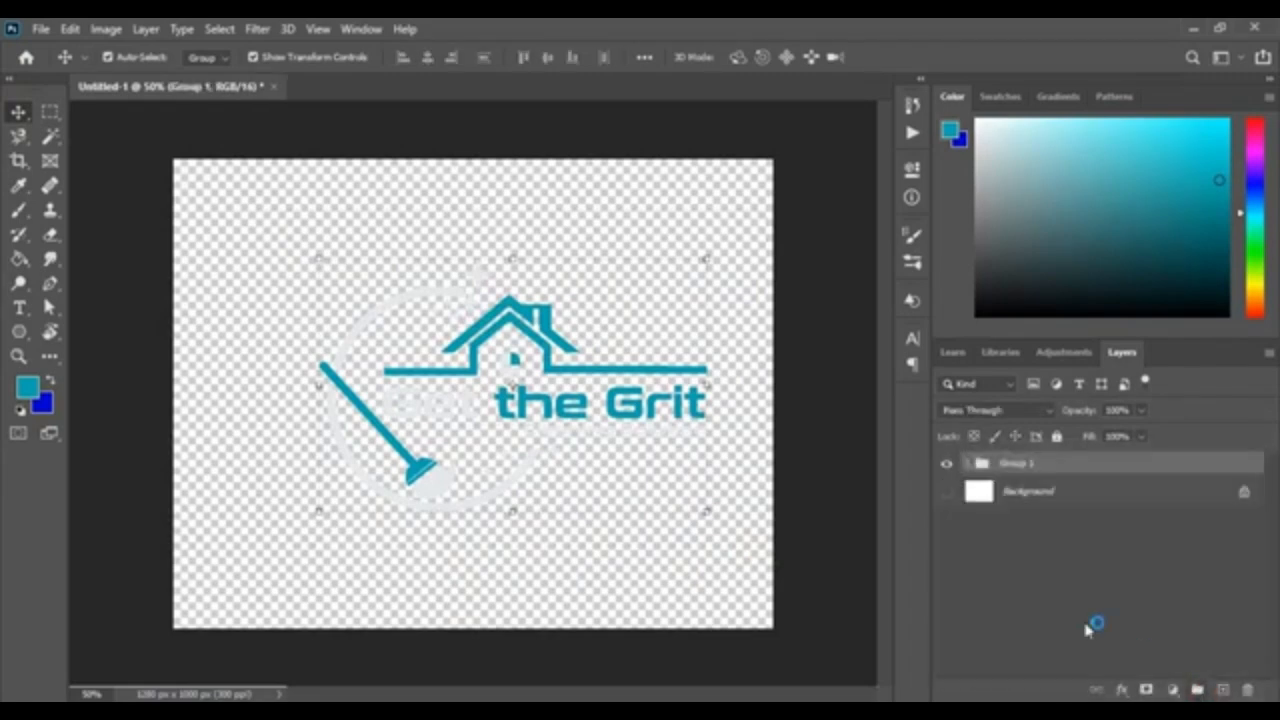
left_click(236, 141)
- Open the Glass mockup PSD file and open the contents of its PlaceHolder smart object
left_click(41, 29)
left_click(72, 69)
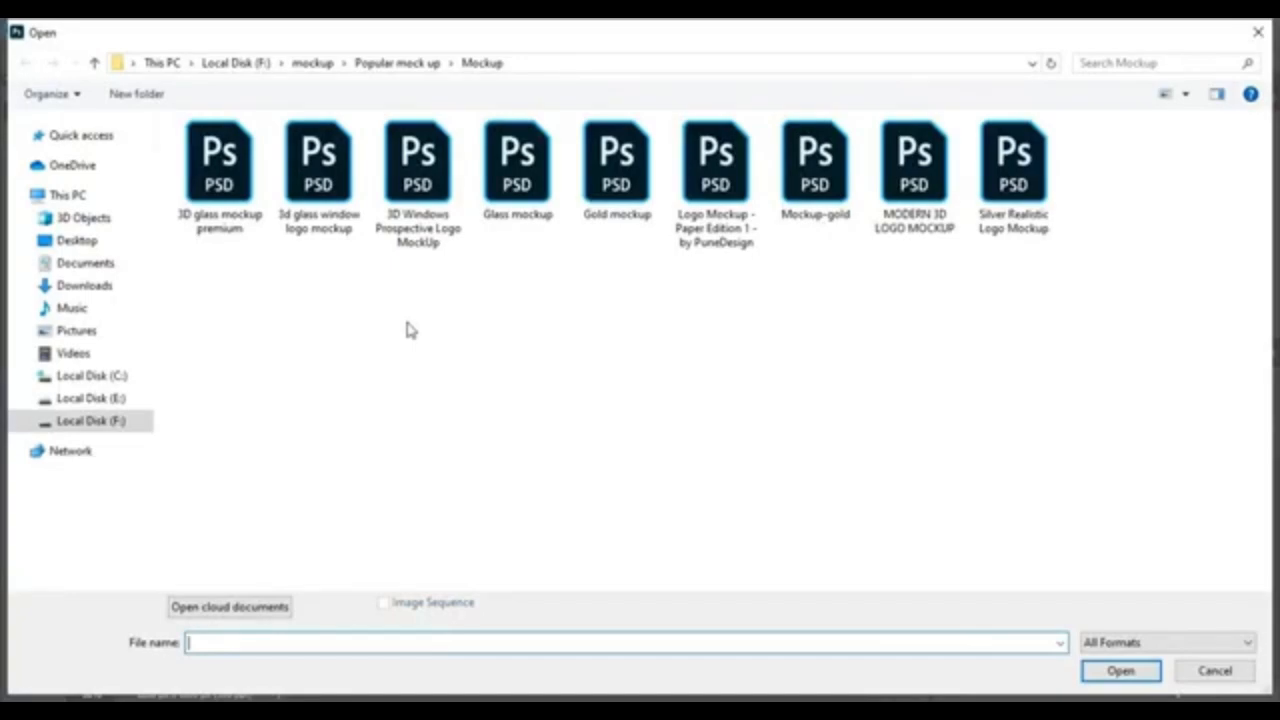
double_click(513, 188)
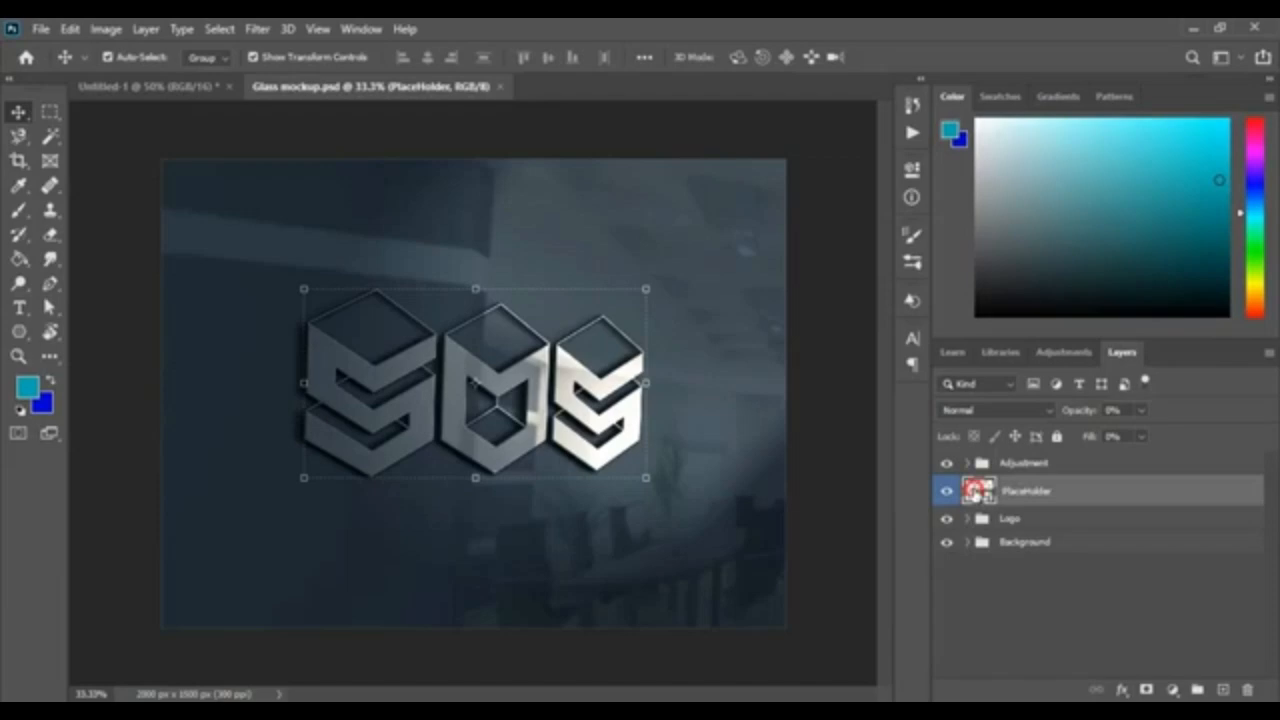
double_click(975, 490)
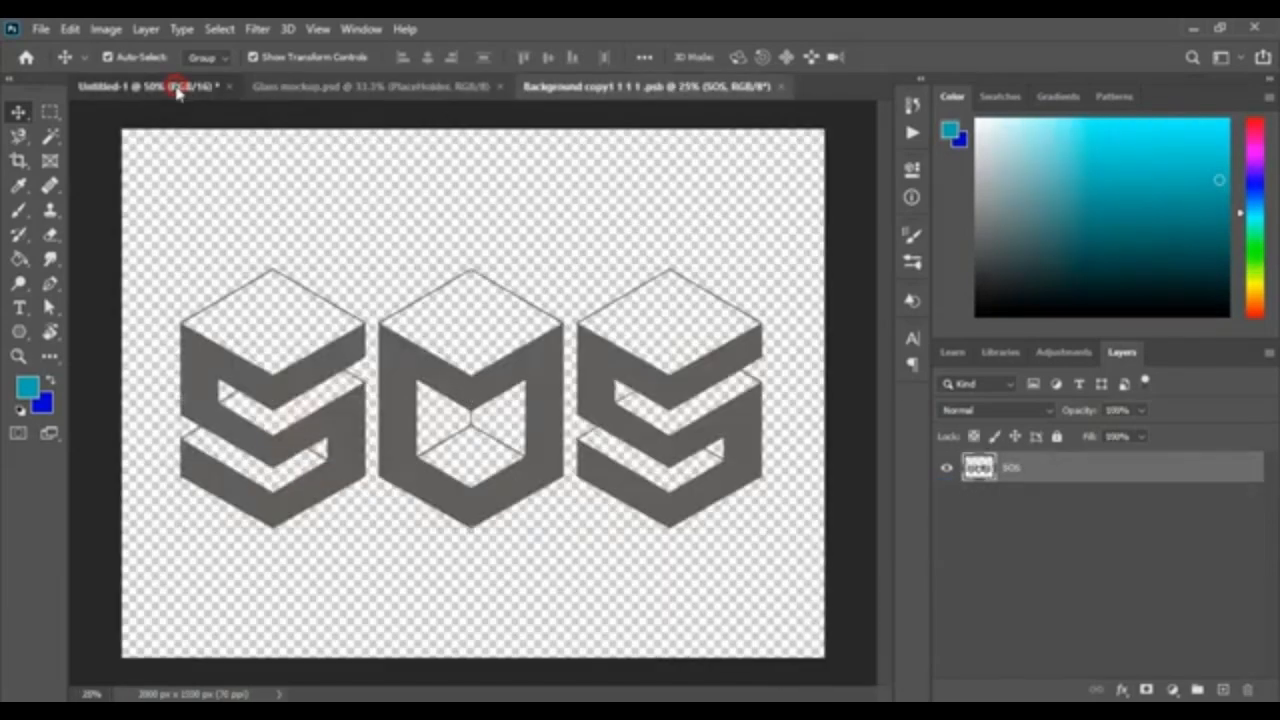
- Copy the logo group from the Untitled-1 document into the placeholder document, accepting the bit-depth conversion
left_click(150, 87)
left_click_drag(540, 345, 475, 414)
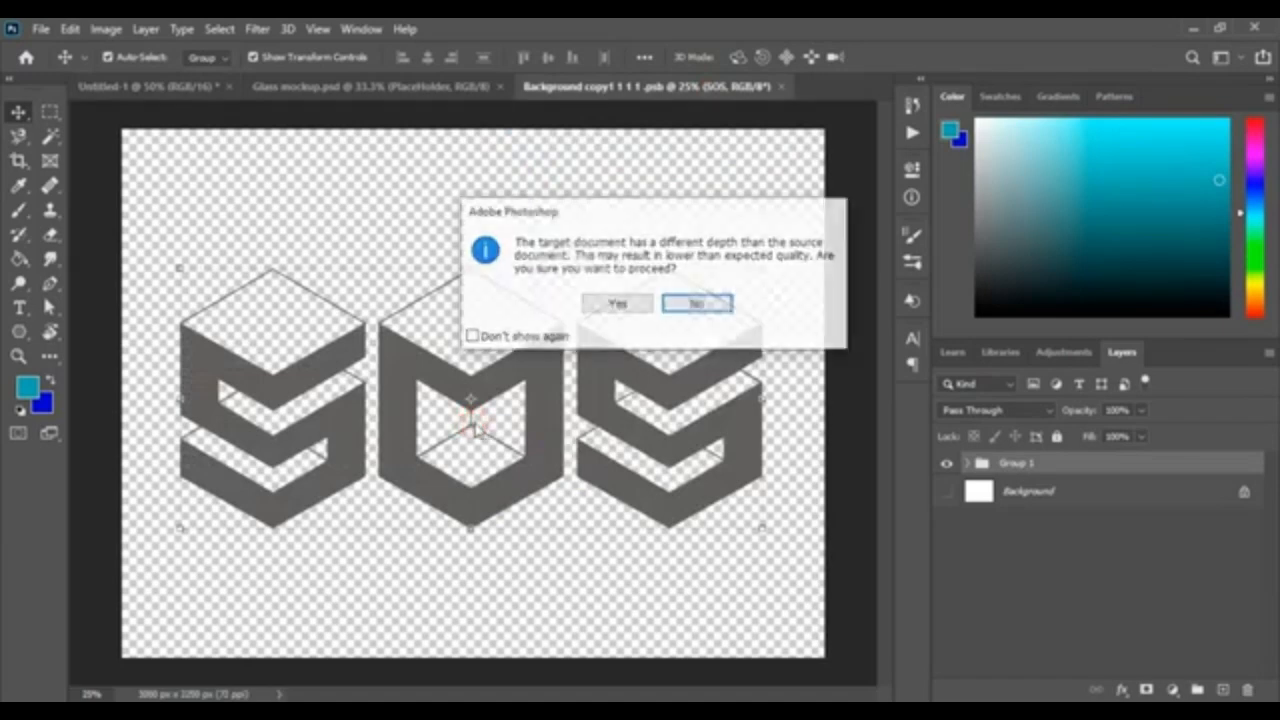
left_click(602, 306)
left_click(722, 323)
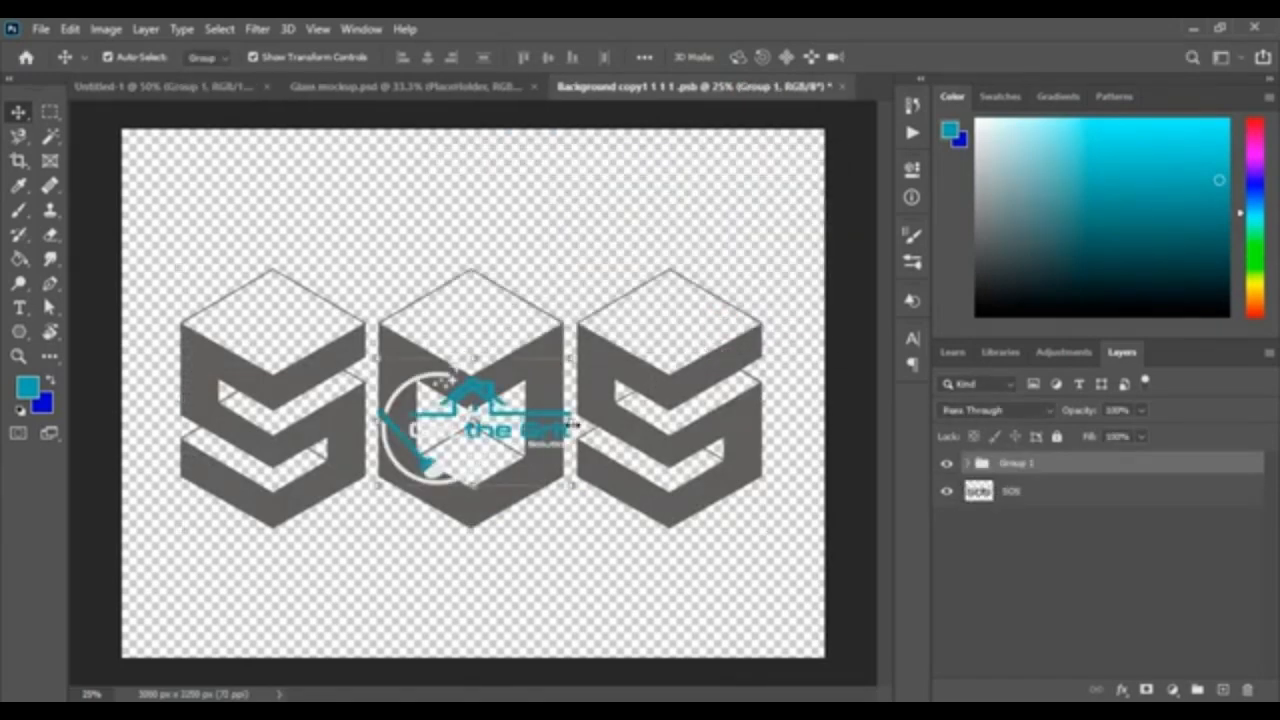
- Enlarge the logo group to about the width of the SOS artwork, centre it on the canvas and apply the transformation
left_click_drag(575, 425, 768, 479)
left_click_drag(608, 402, 607, 367)
left_click(927, 59)
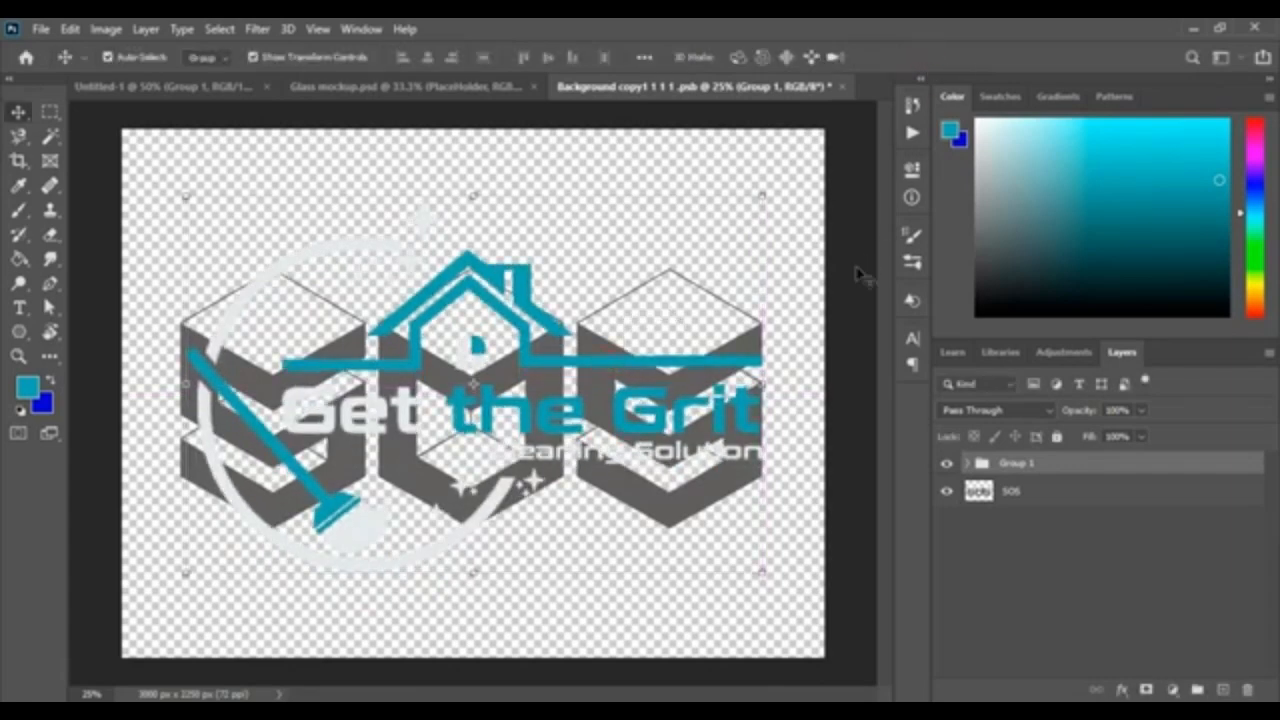
- Hide the SOS layer, save and close the placeholder document, and view the logo in the Glass mockup
left_click(943, 491)
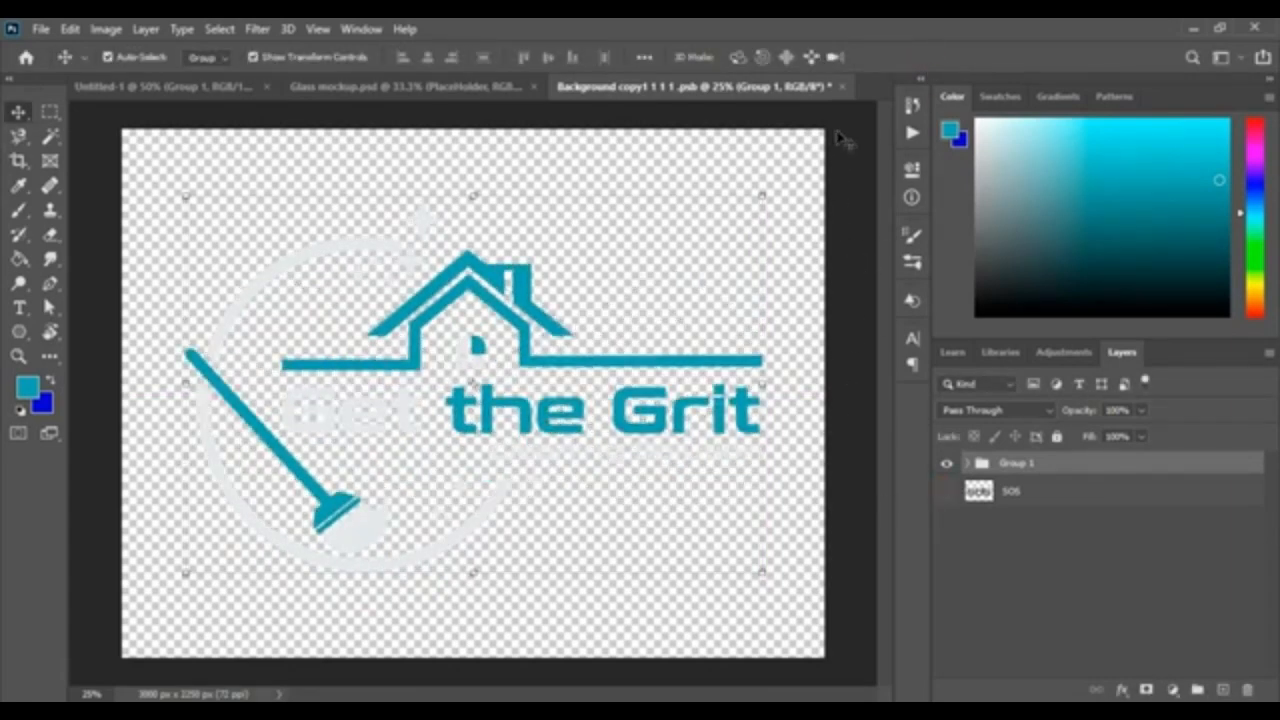
left_click(845, 88)
left_click(541, 293)
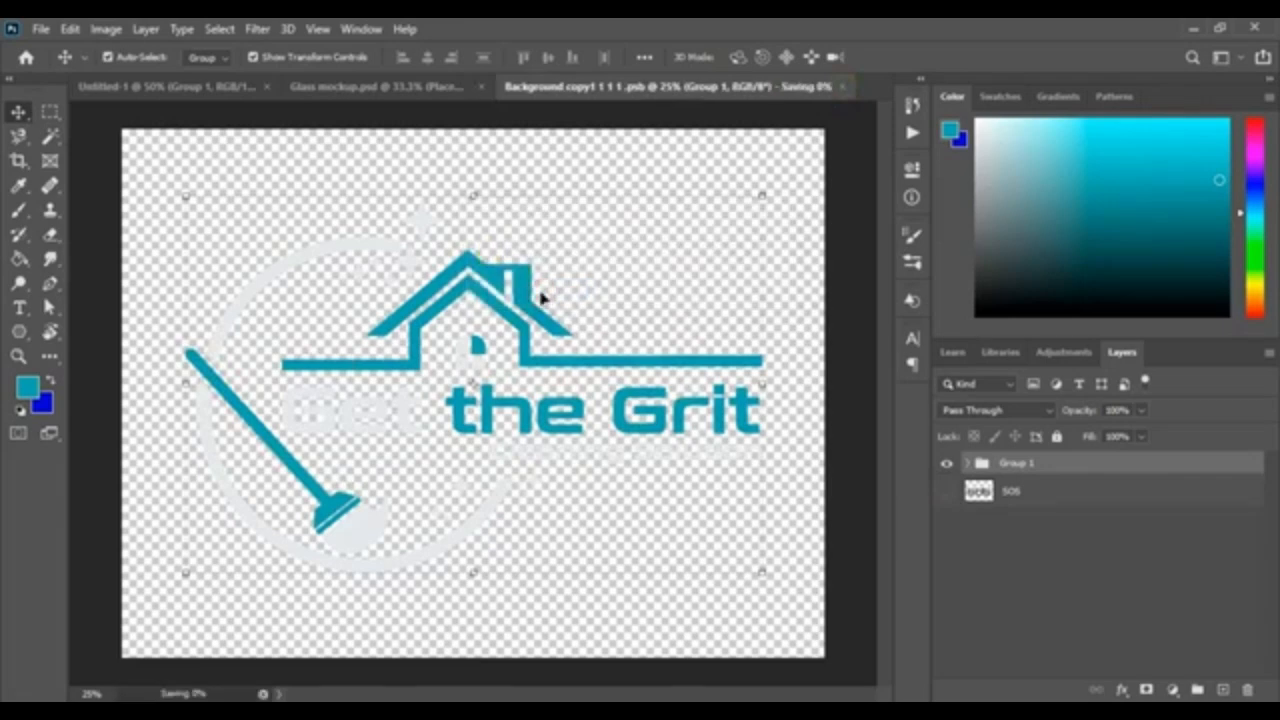
left_click(385, 87)
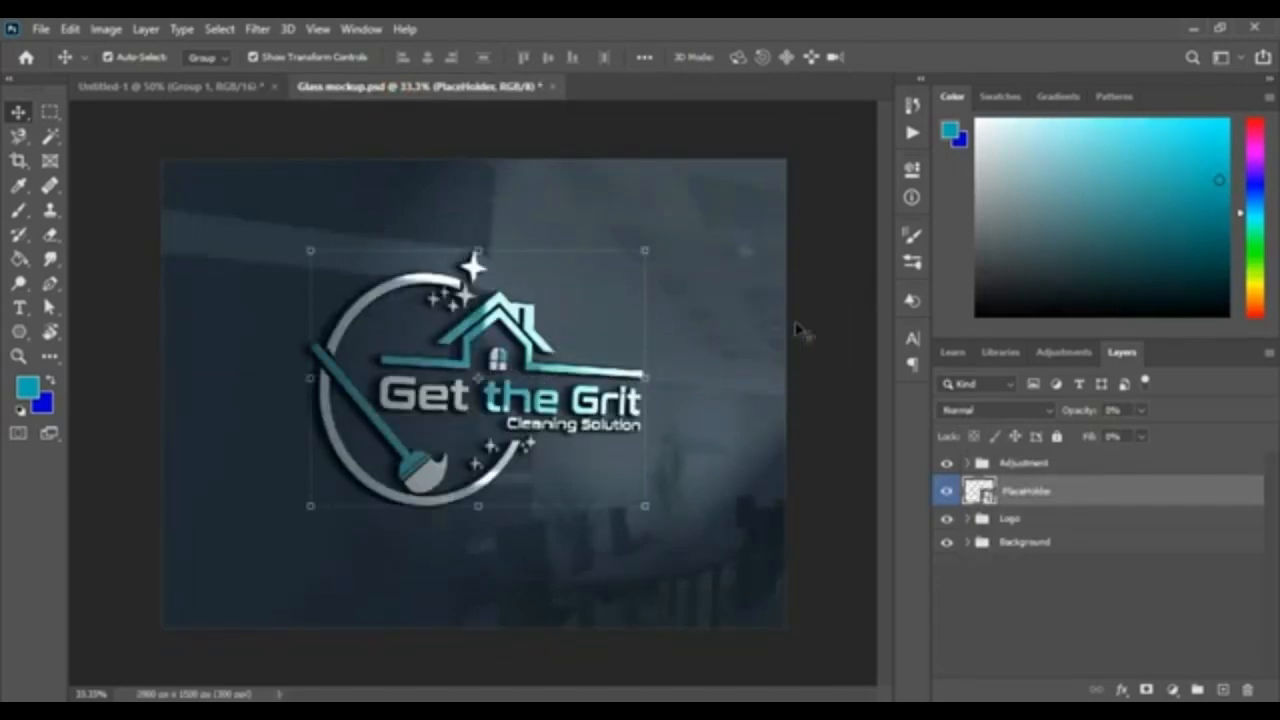
left_click(815, 380)
key("ctrl+plus")
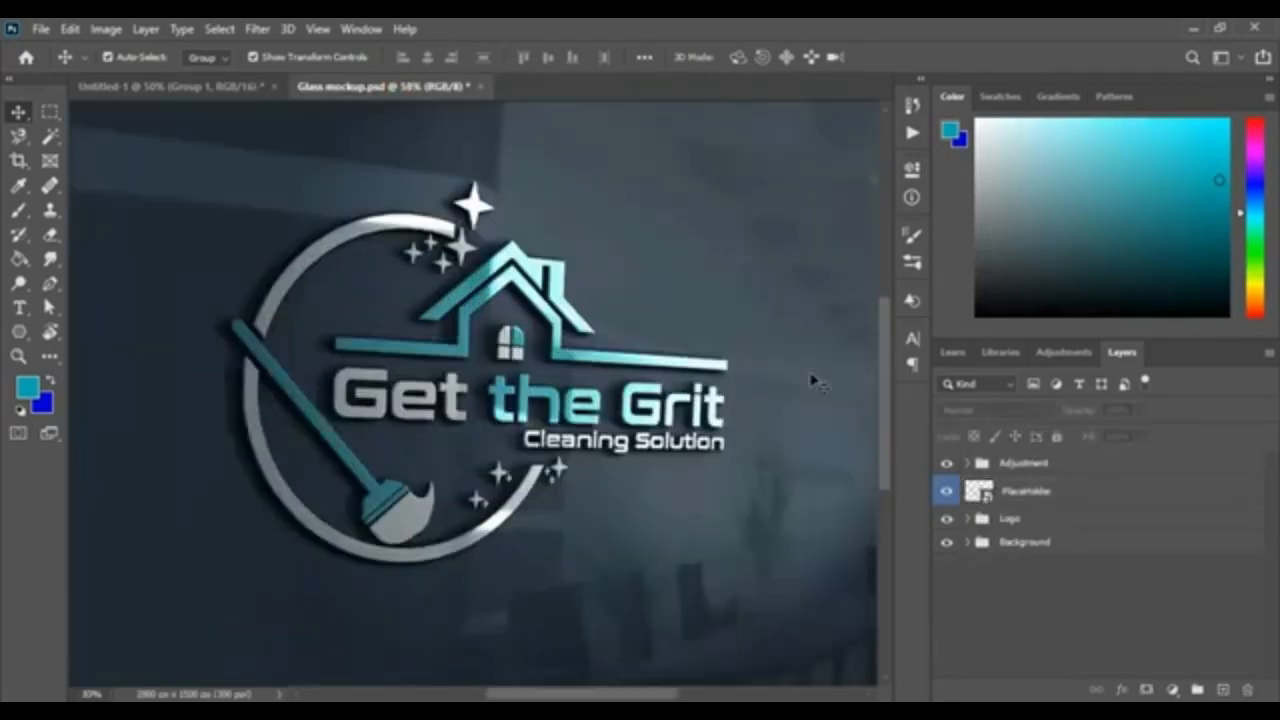